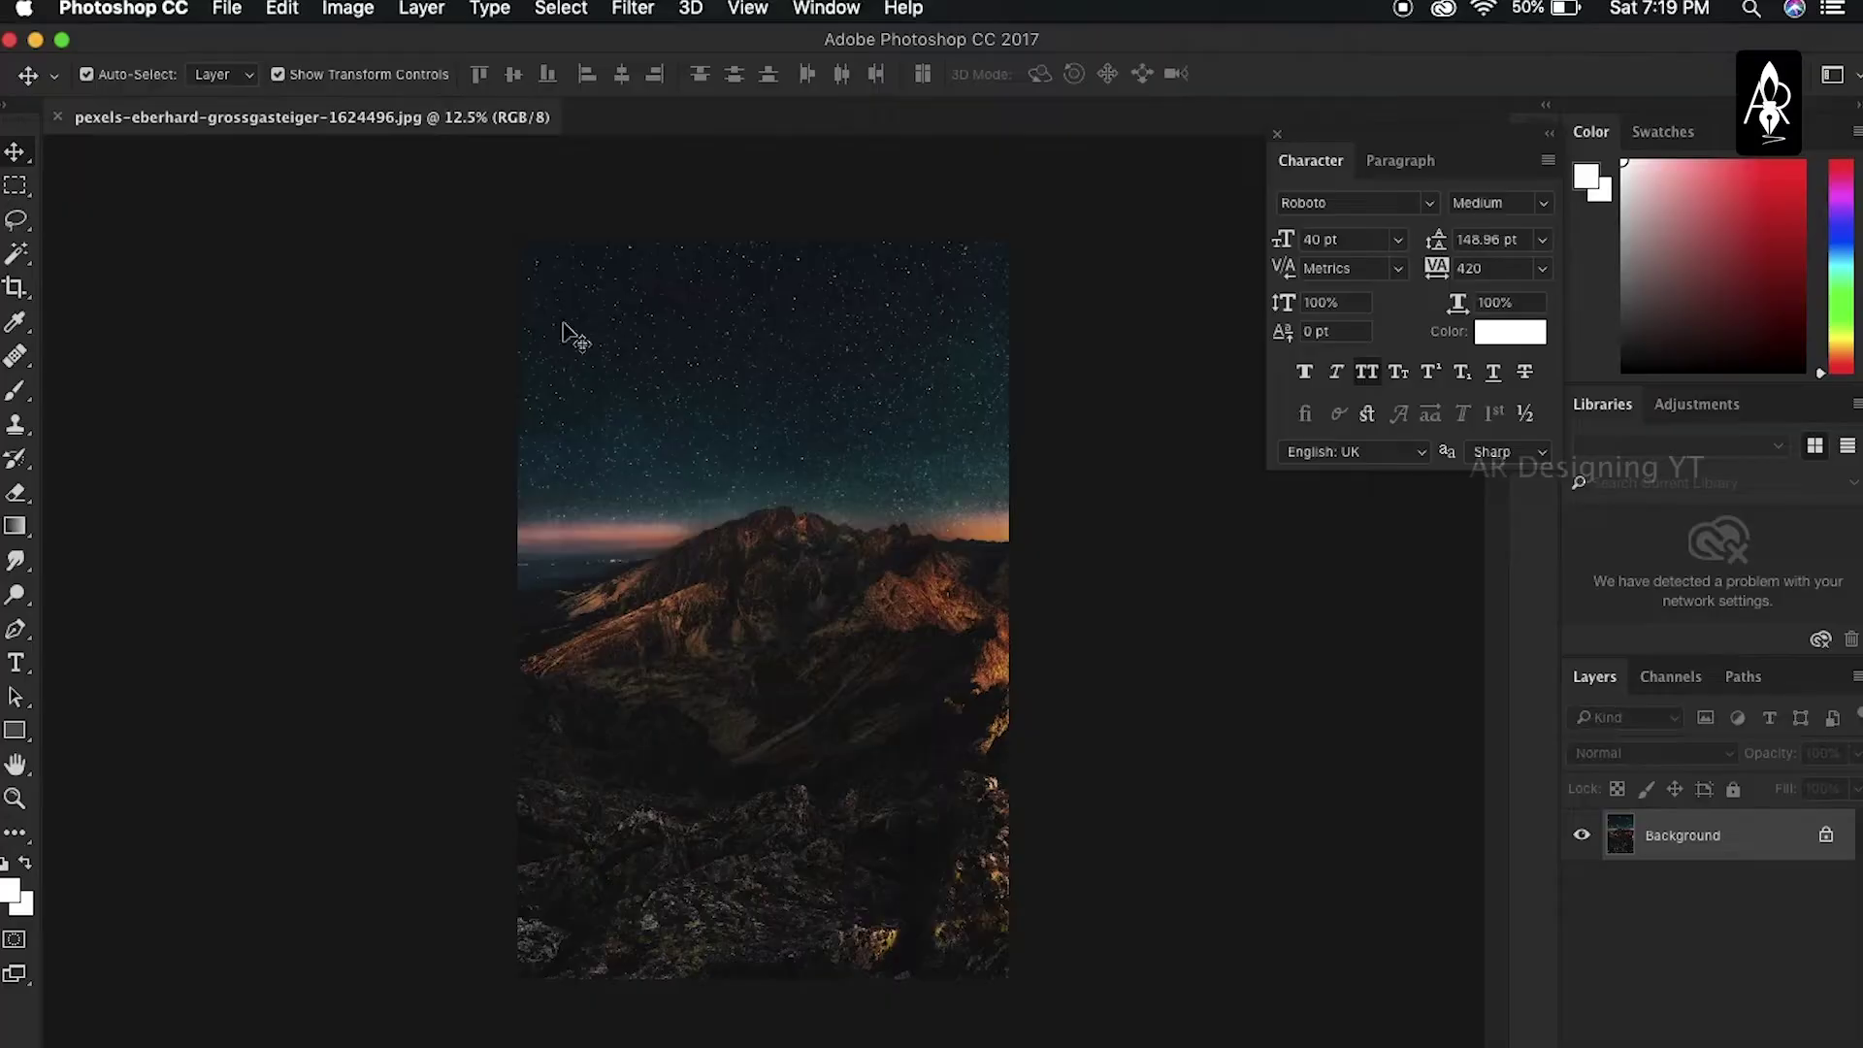
Open the pexels-anna-shvets photo of gloved hands holding a masked globe
right_click(476, 129)
click(575, 272)
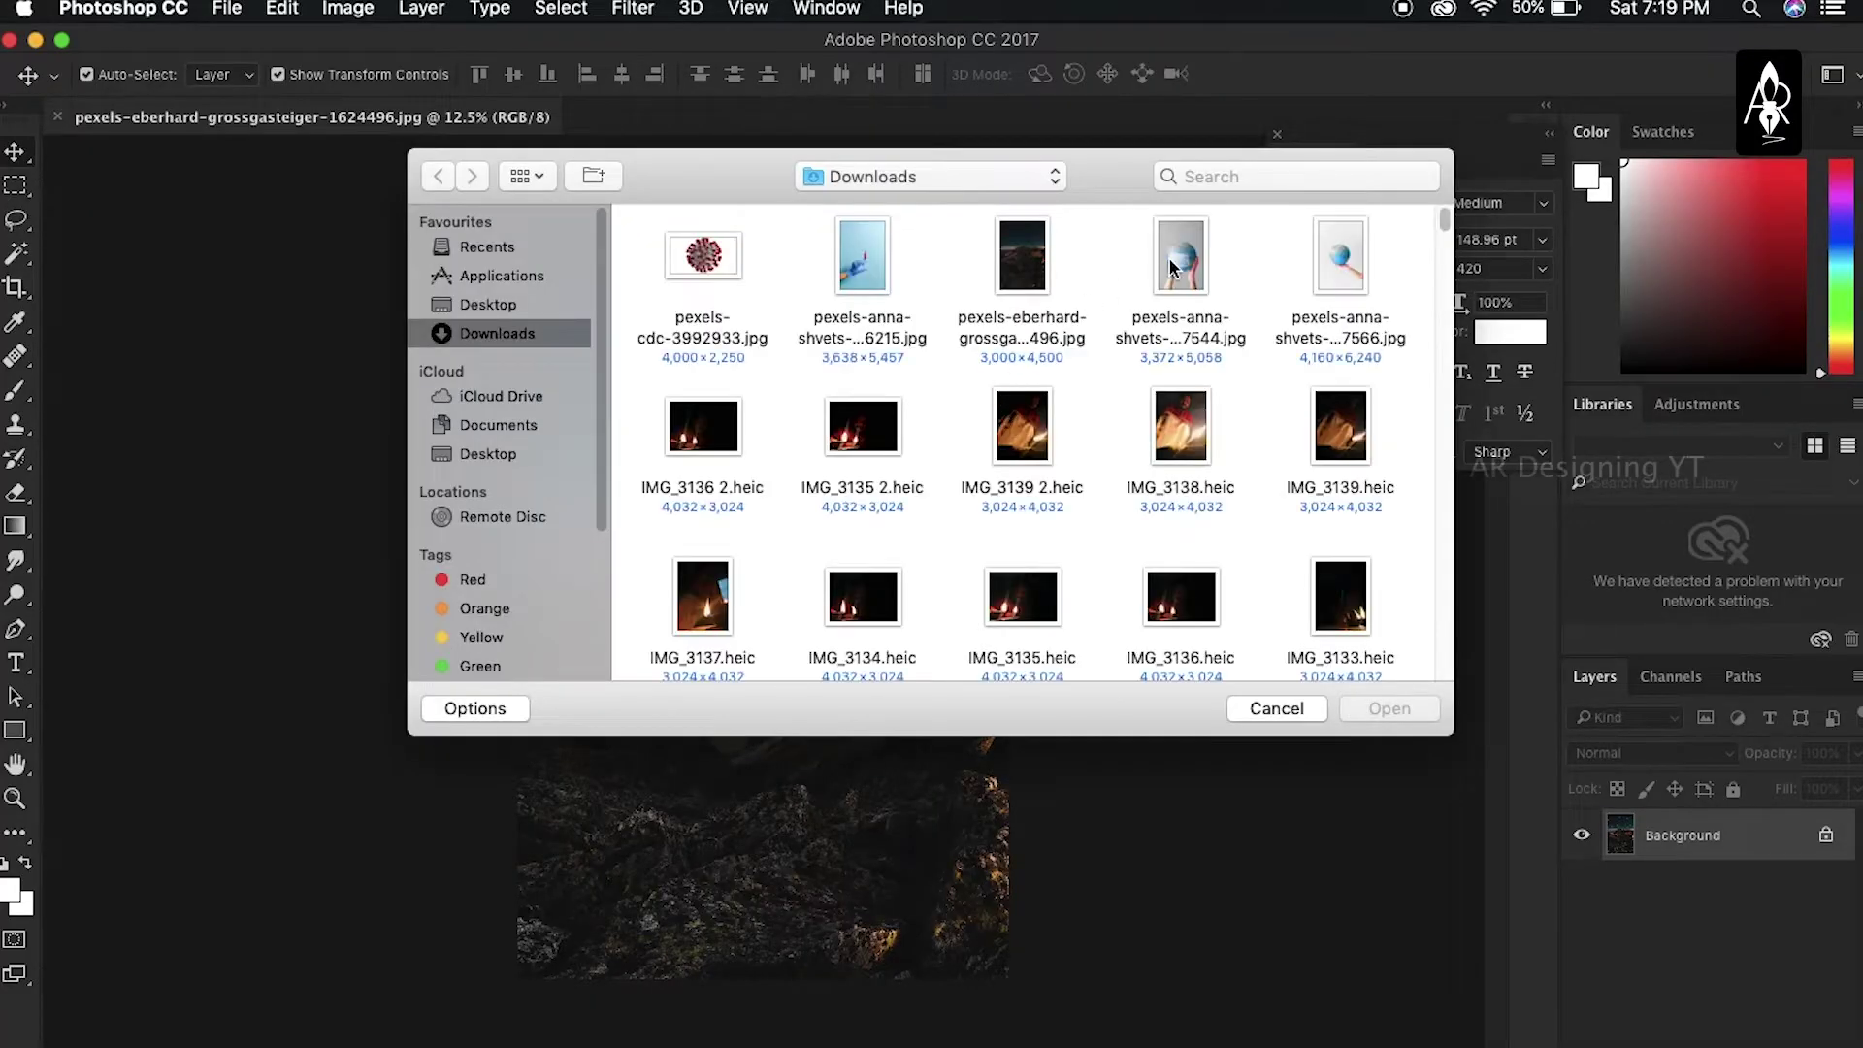
click(1174, 269)
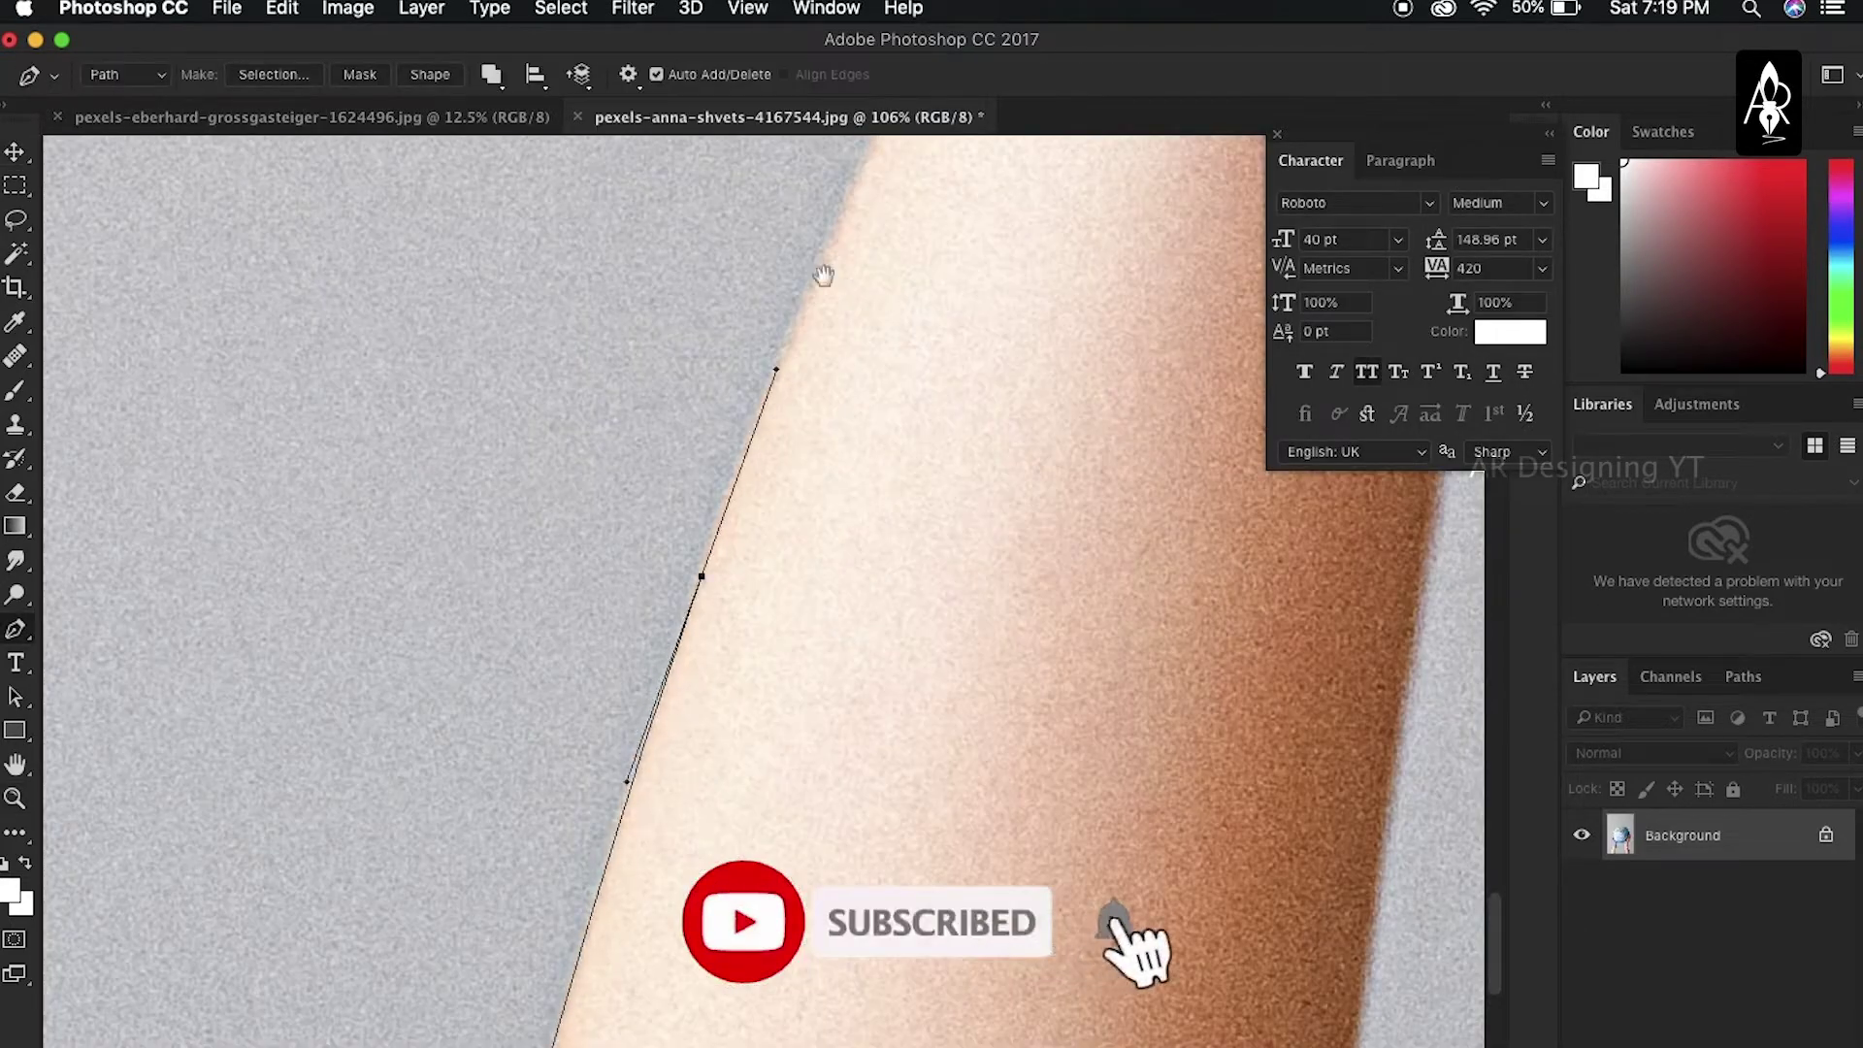
Convert the traced Pen path around the arms and globe into a selection
drag(824, 276, 691, 851)
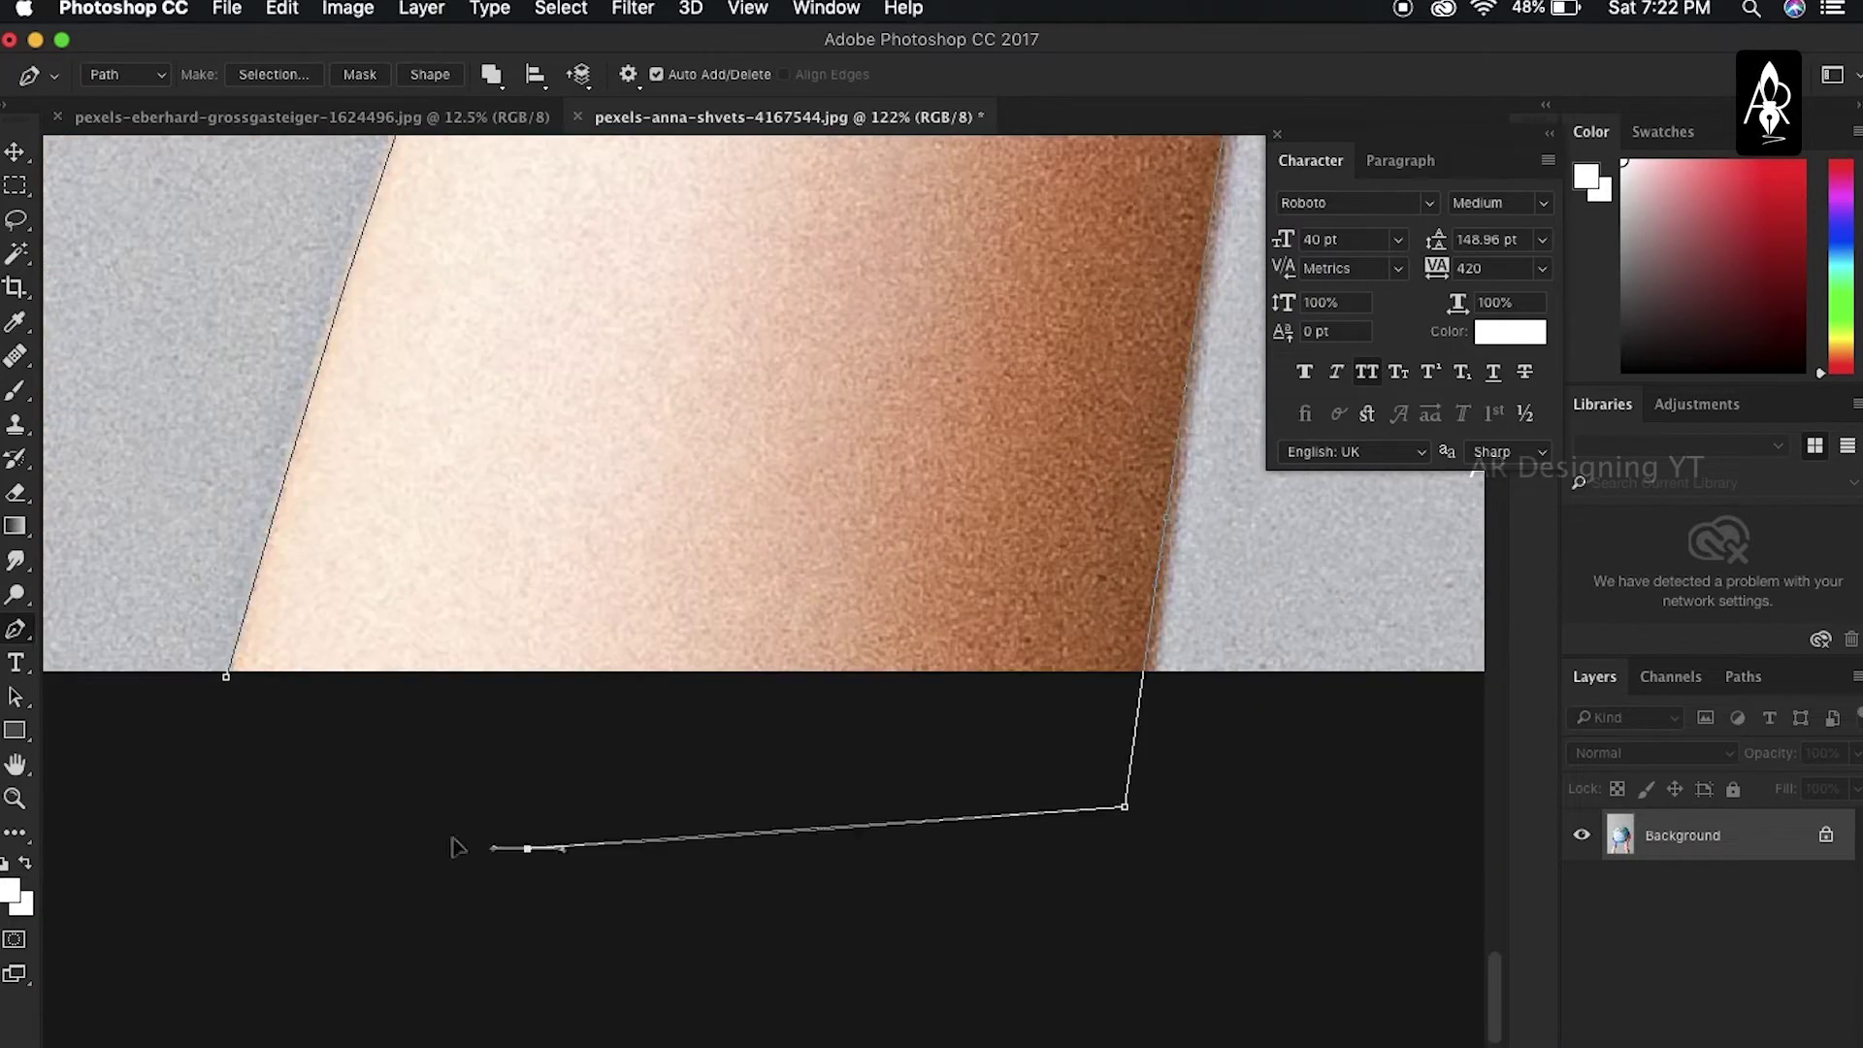
right_click(568, 490)
click(648, 597)
key(Return)
Copy the cut-out hands and globe to a new layer in the starry mountain document
key(ctrl+j)
key(v)
drag(796, 643, 830, 596)
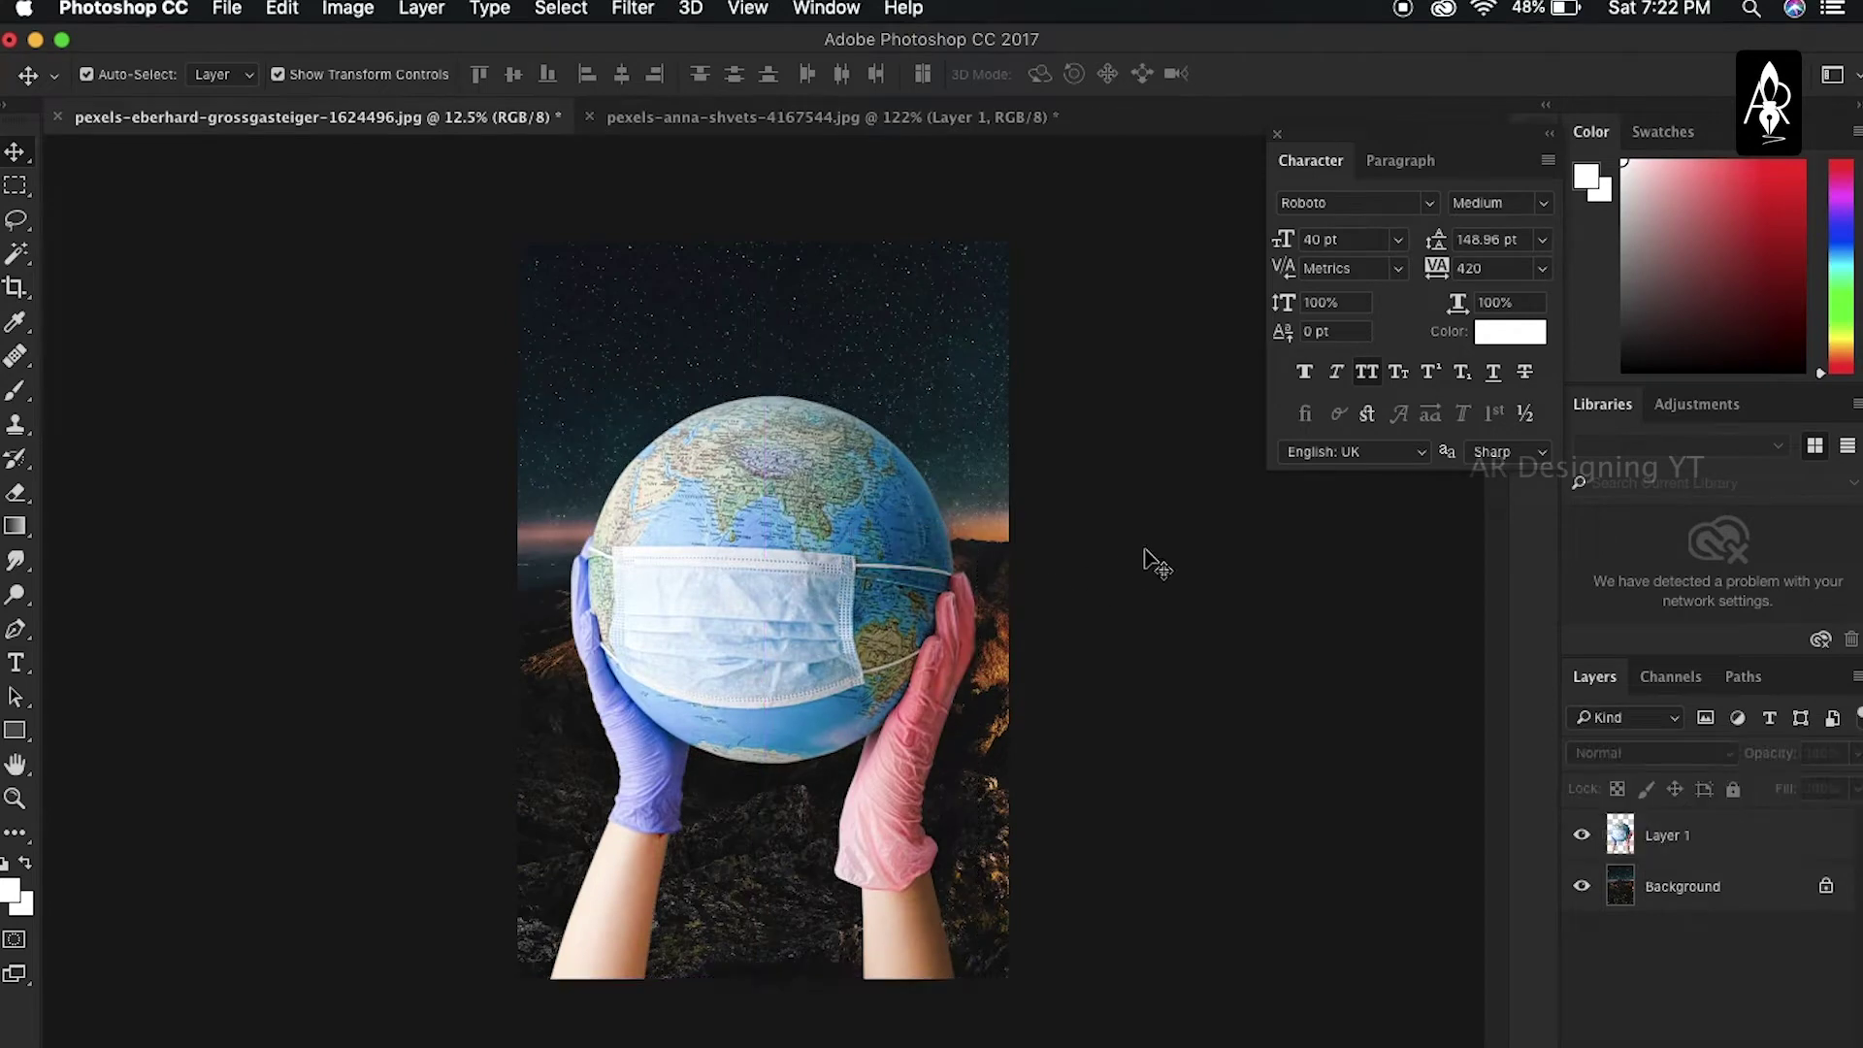
Scale Layer 1 (hands and globe) down to about 78% and shift it slightly right
scroll(912, 580, up, 1)
click(867, 568)
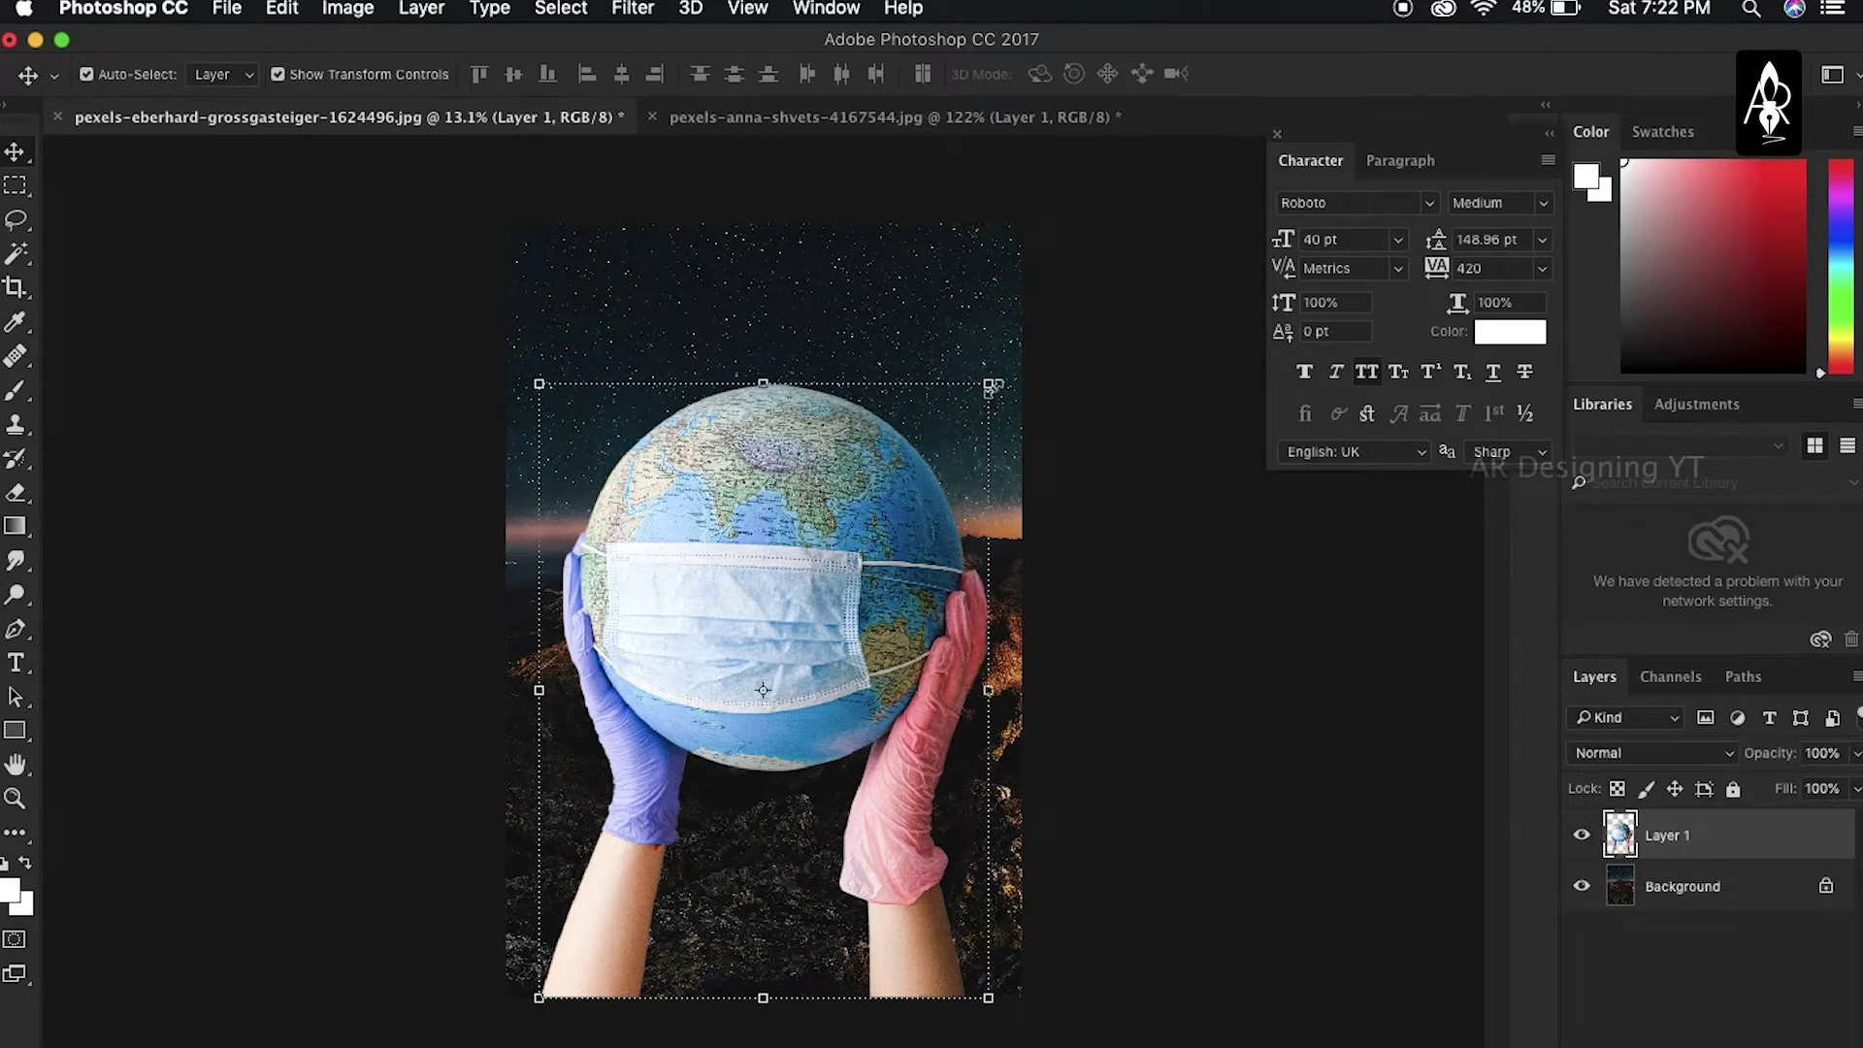
key(ctrl+t)
drag(990, 386, 893, 518)
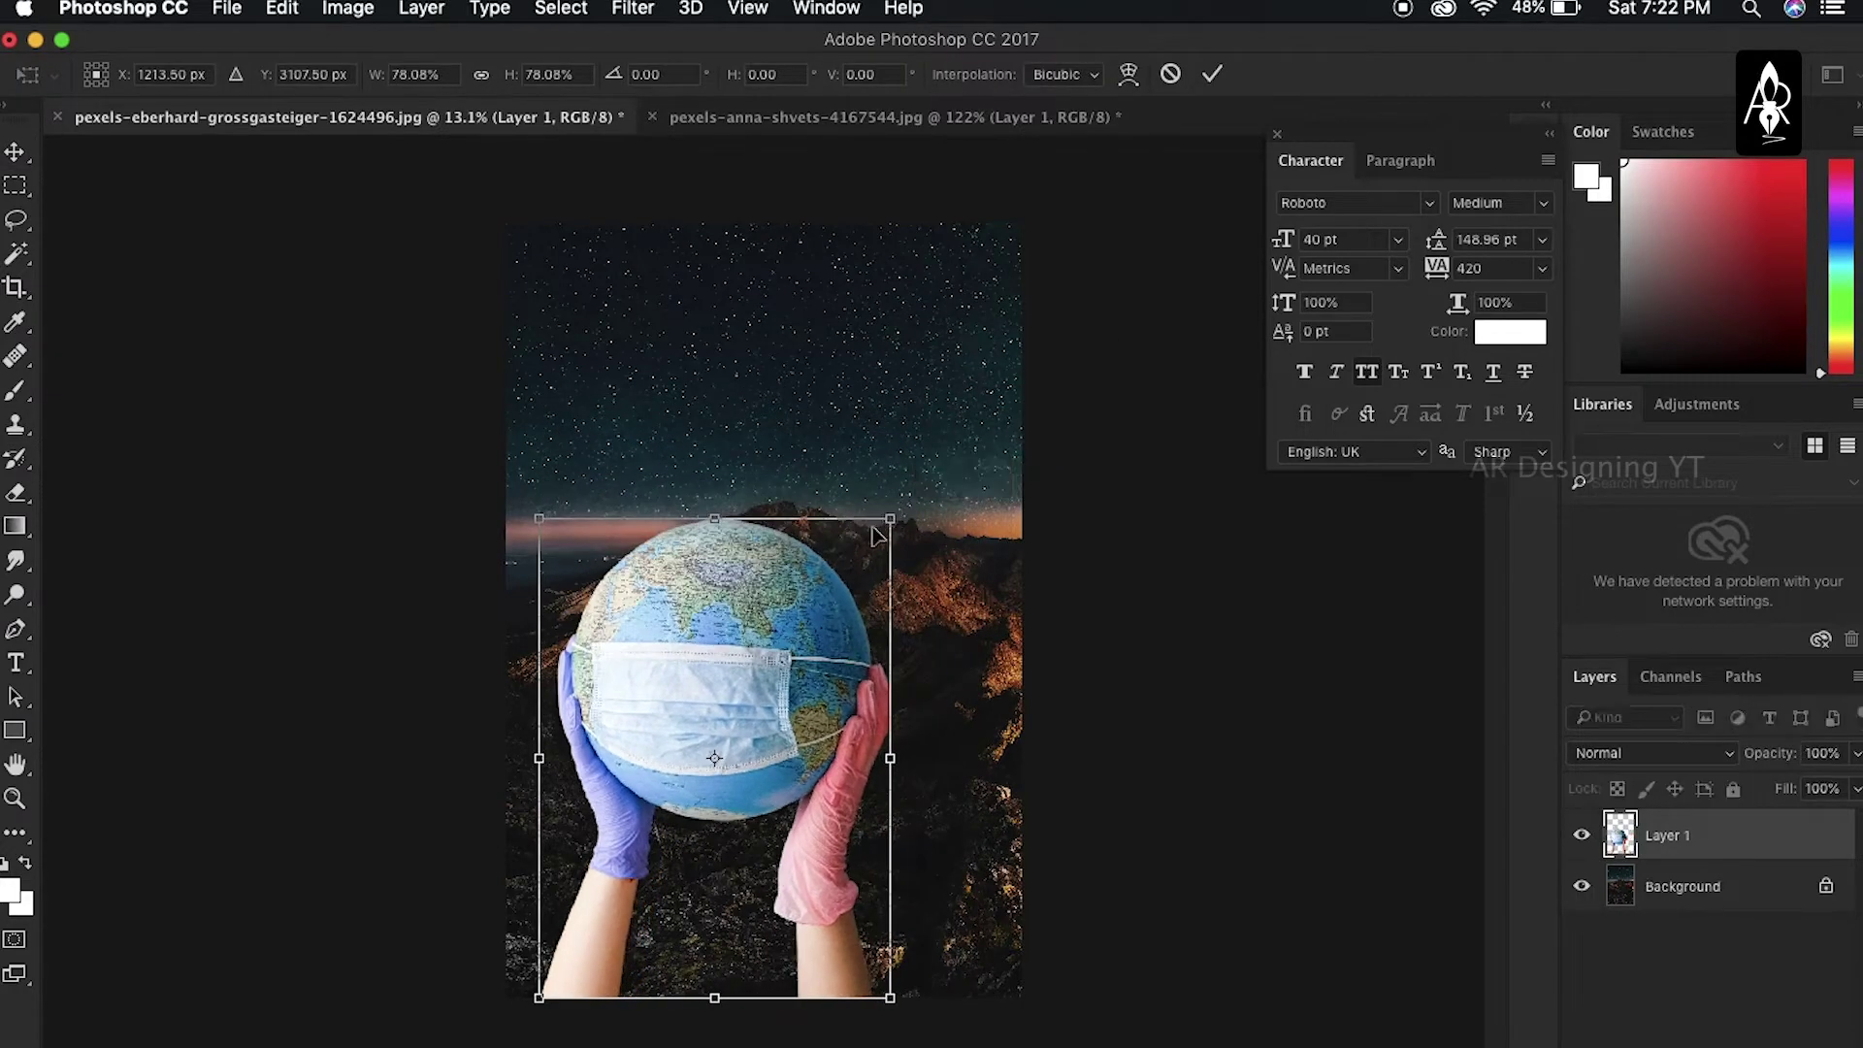
drag(756, 619, 794, 619)
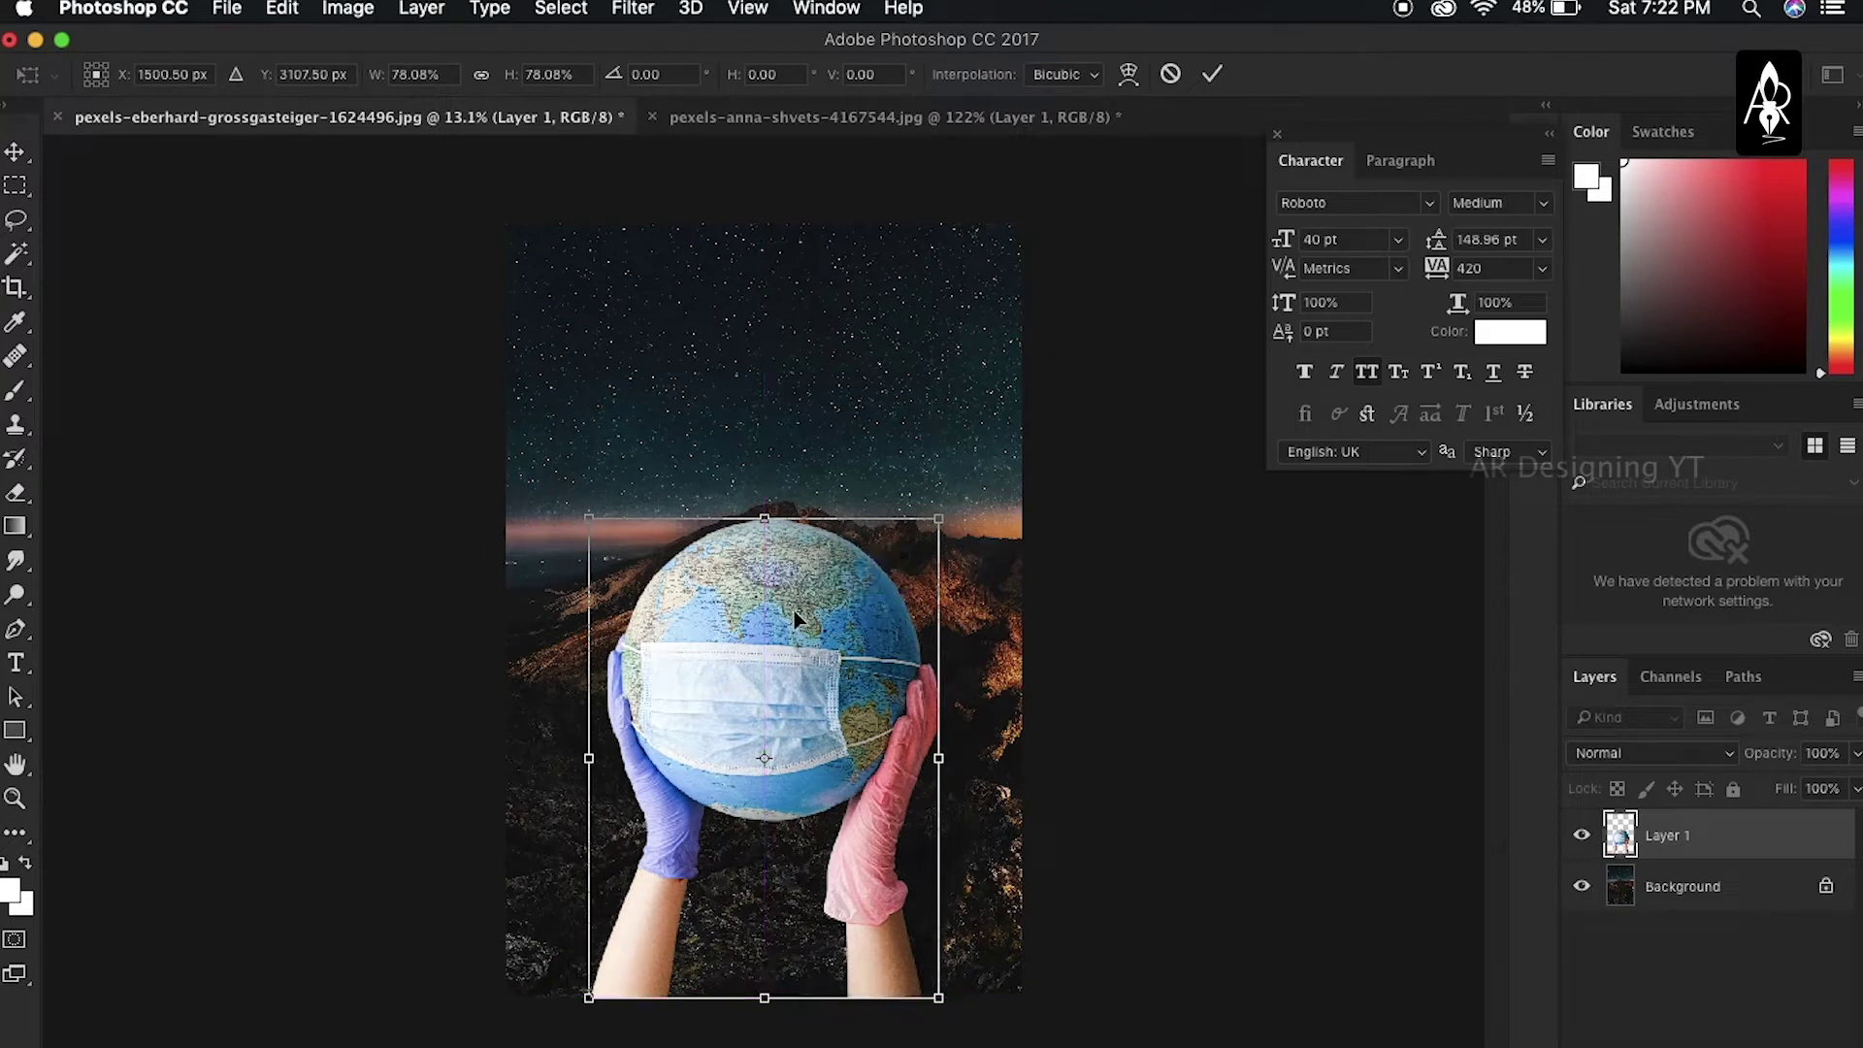
key(Return)
Reduce the canvas height using inch units and accept the crop
click(348, 8)
click(444, 232)
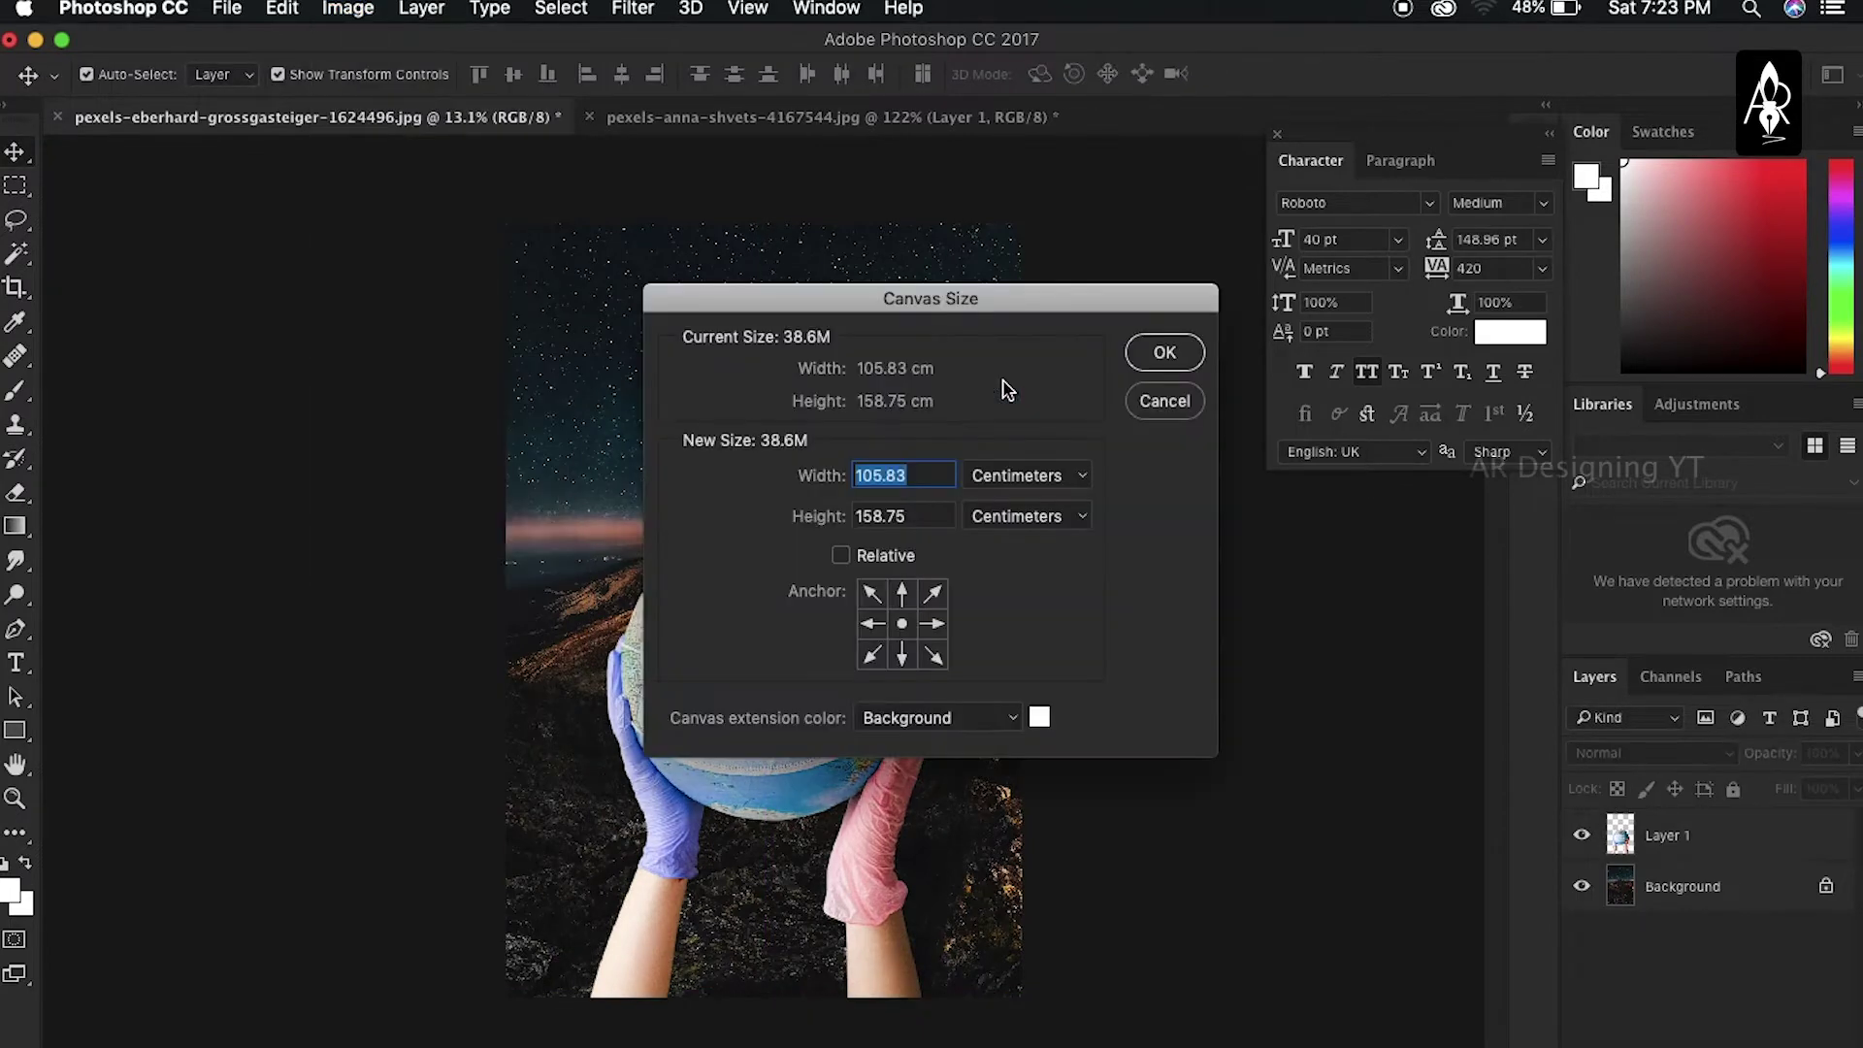
click(997, 517)
click(999, 491)
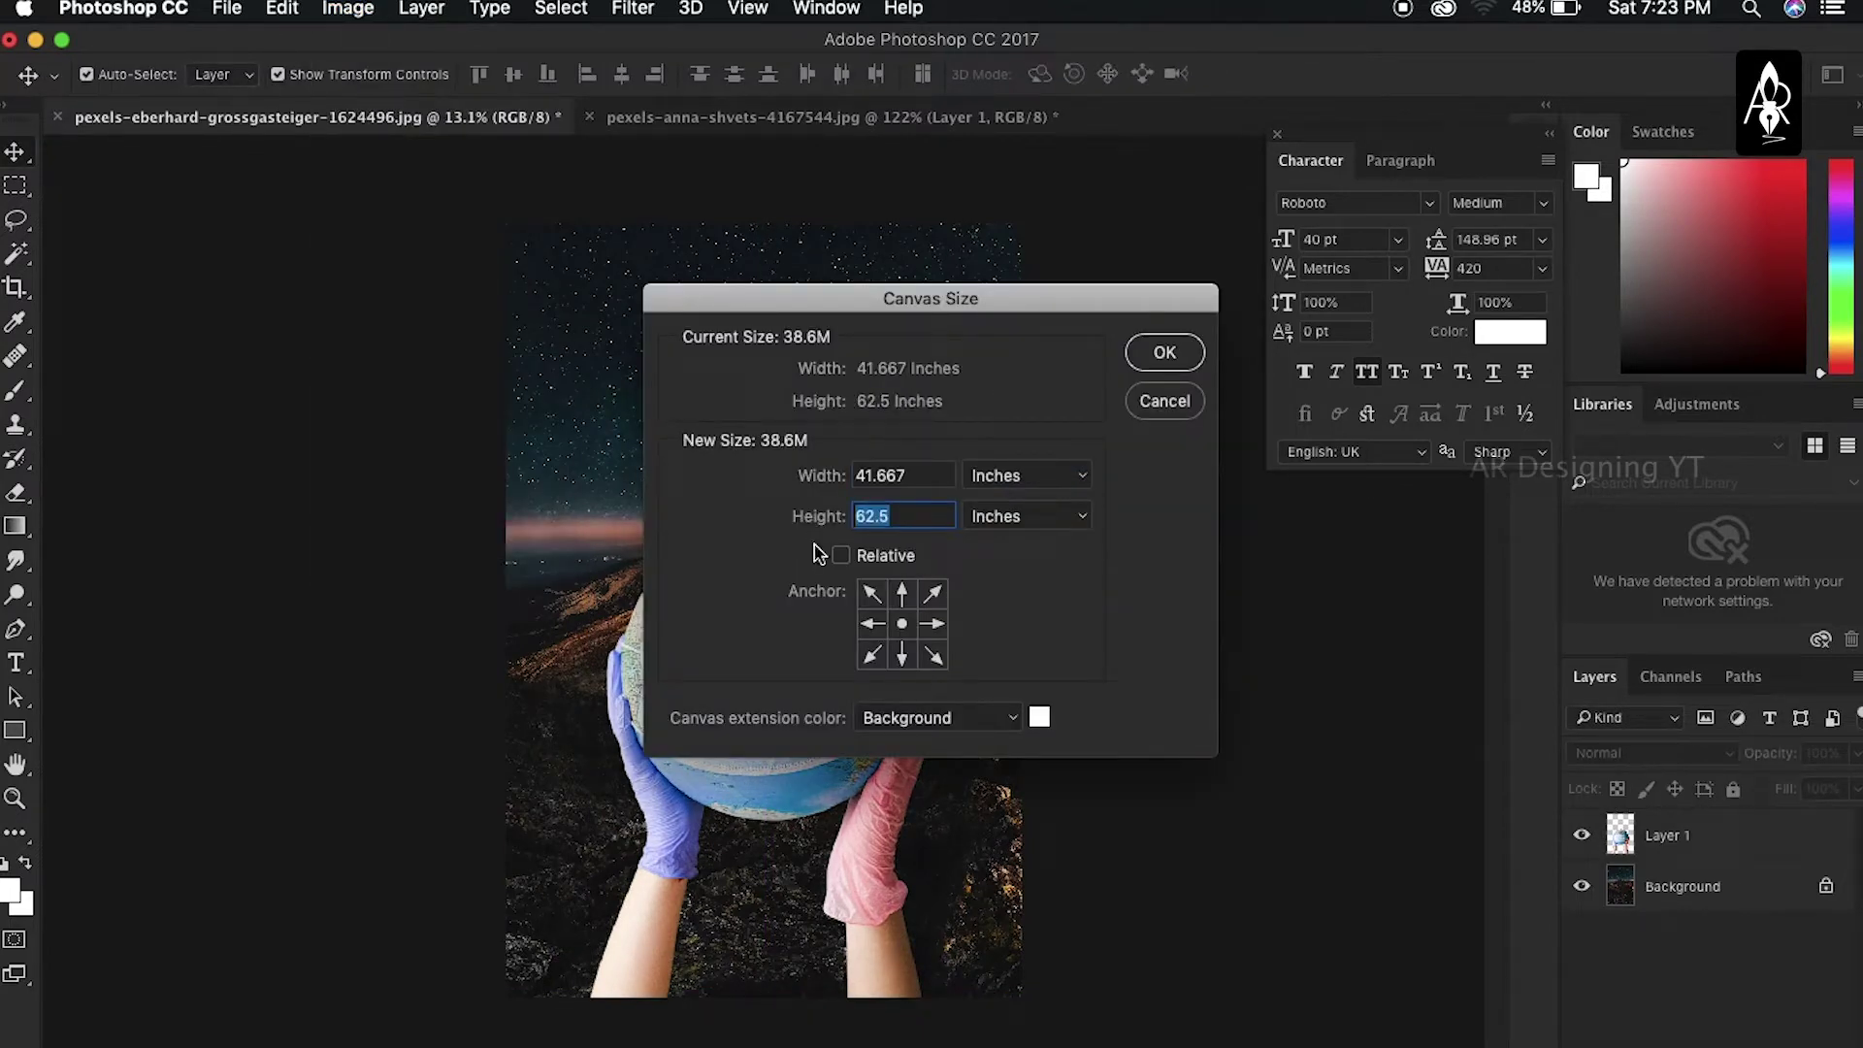
key(Return)
click(1116, 429)
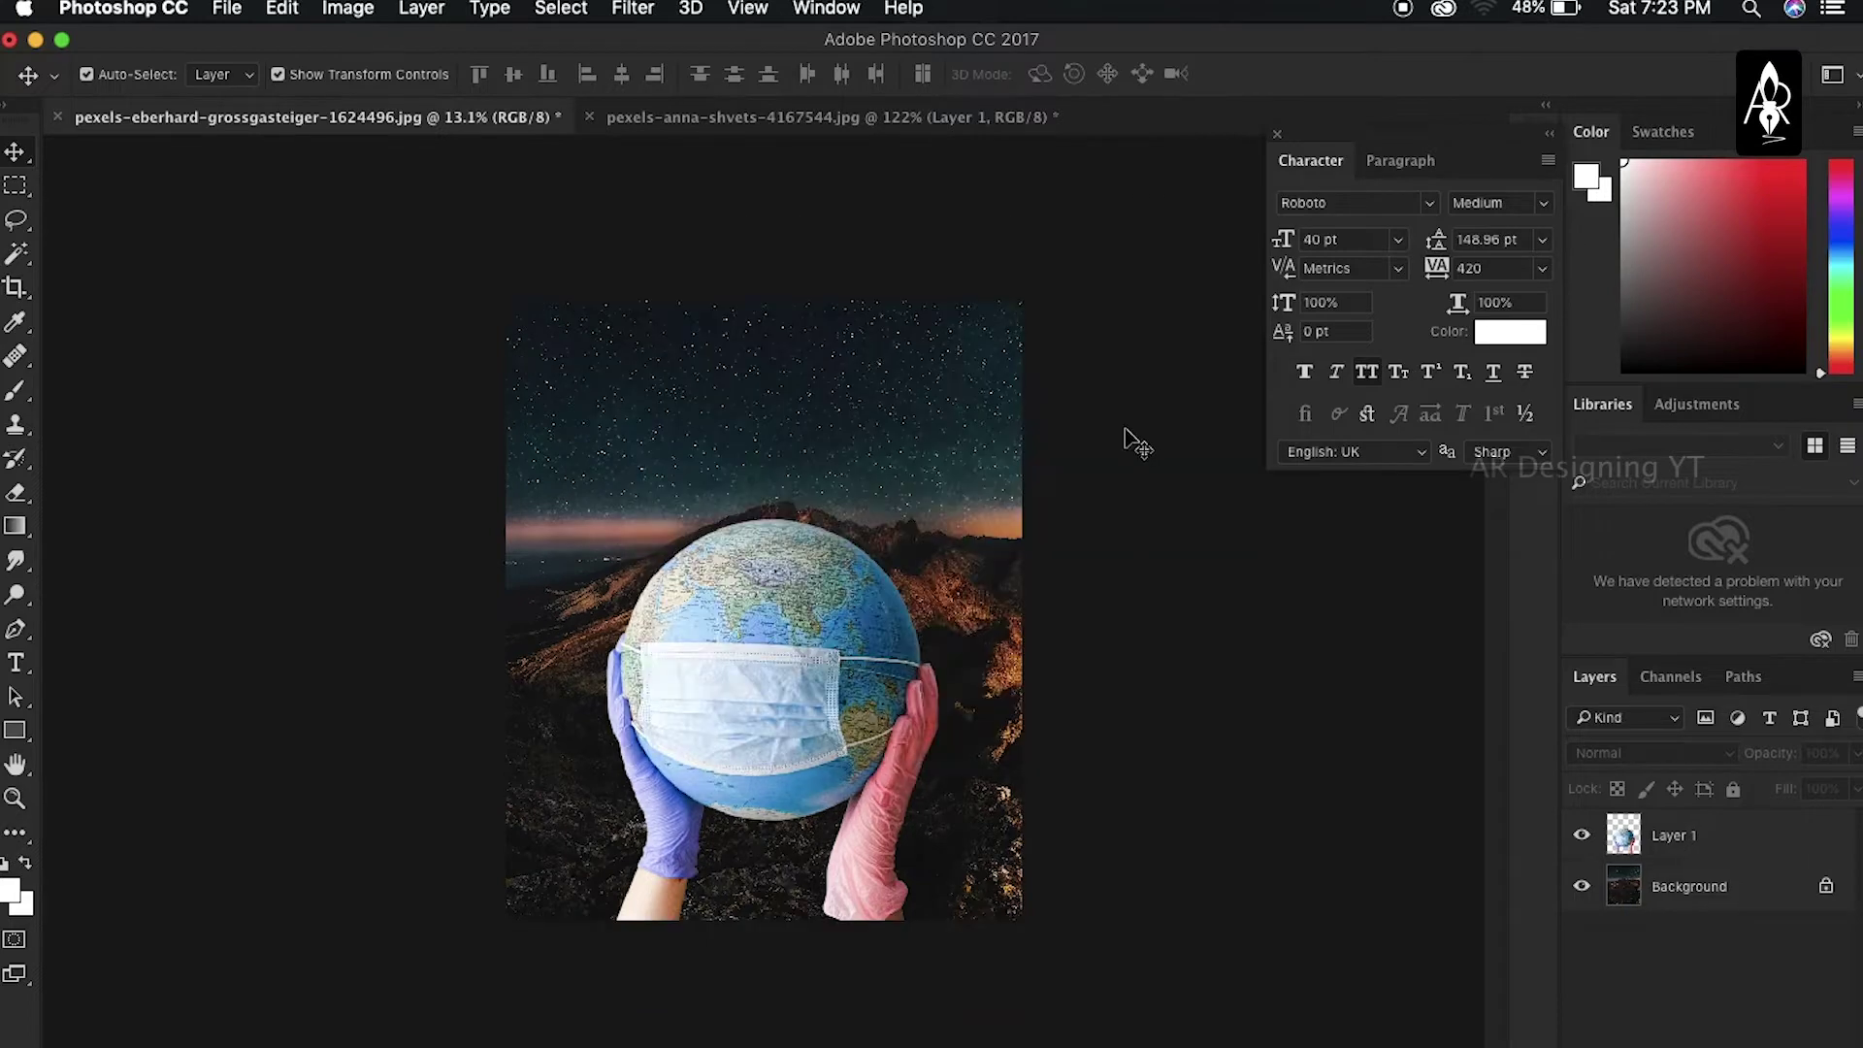
Raise the globe layer and Gaussian-blur the background copy at radius 37.4
drag(840, 679, 841, 569)
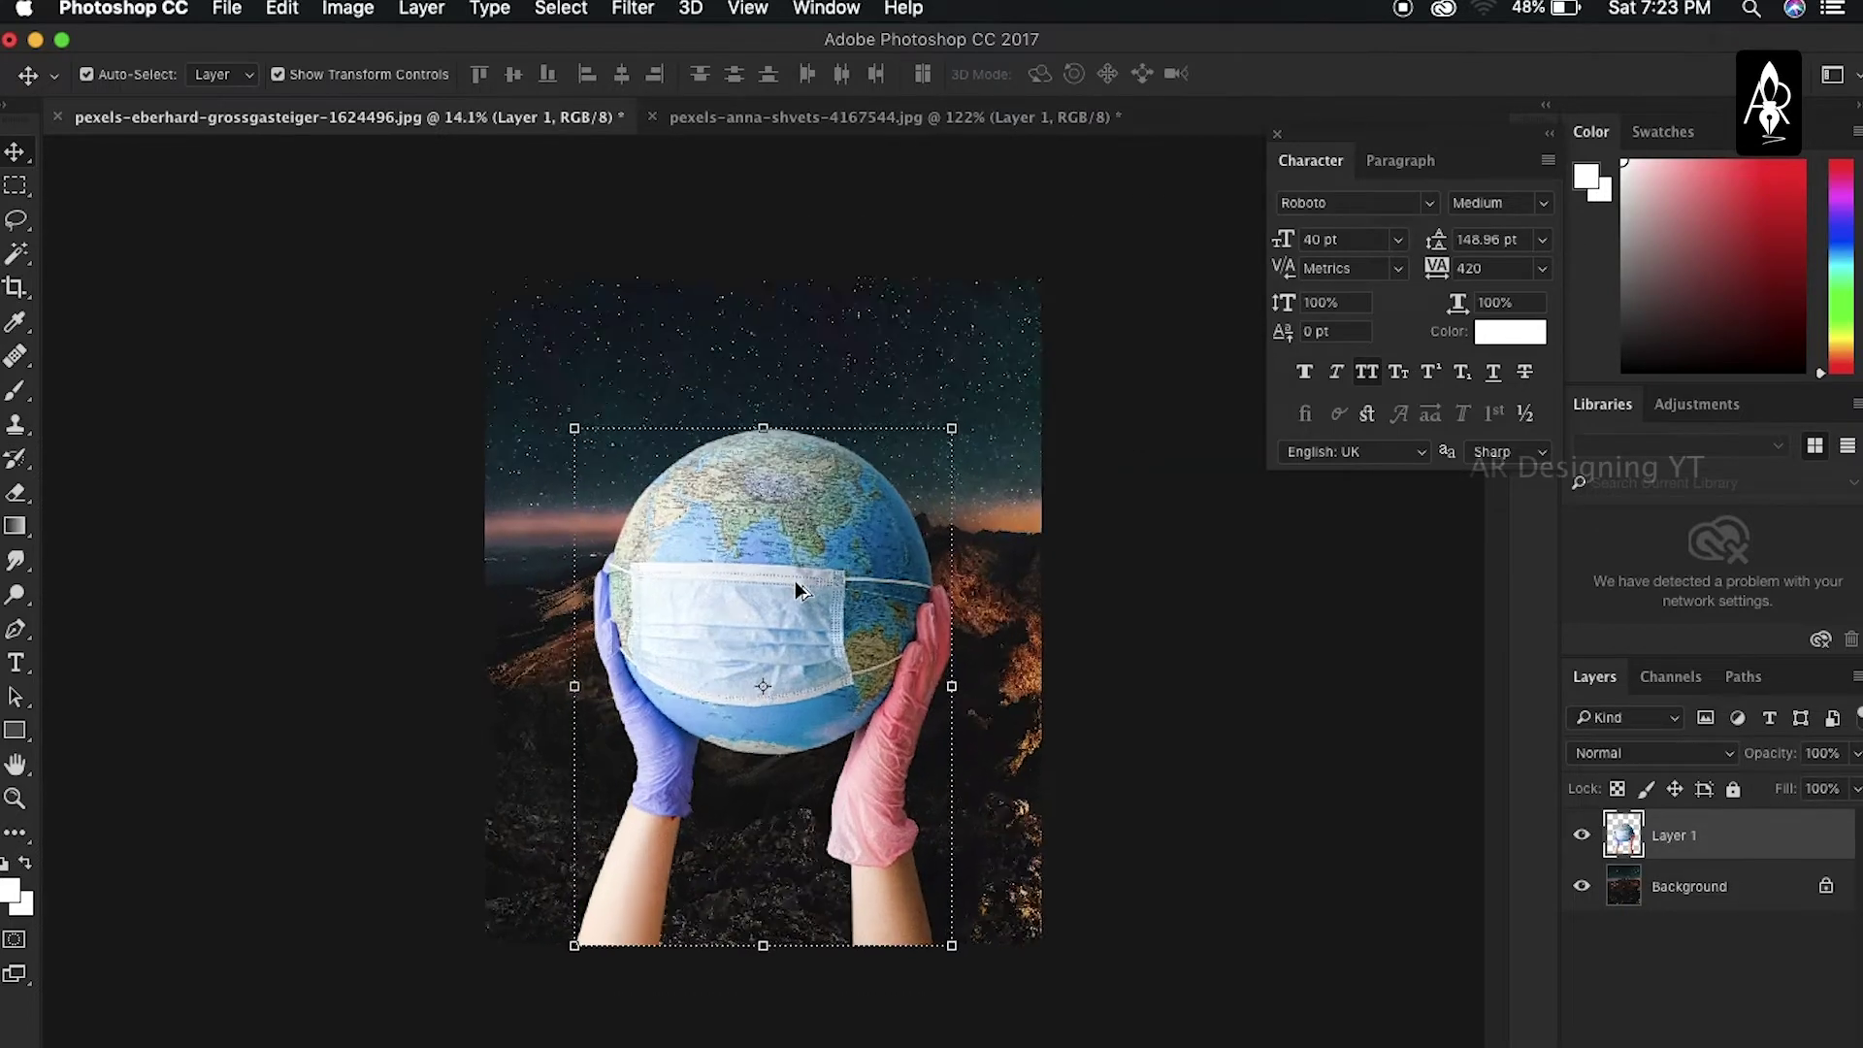
click(635, 9)
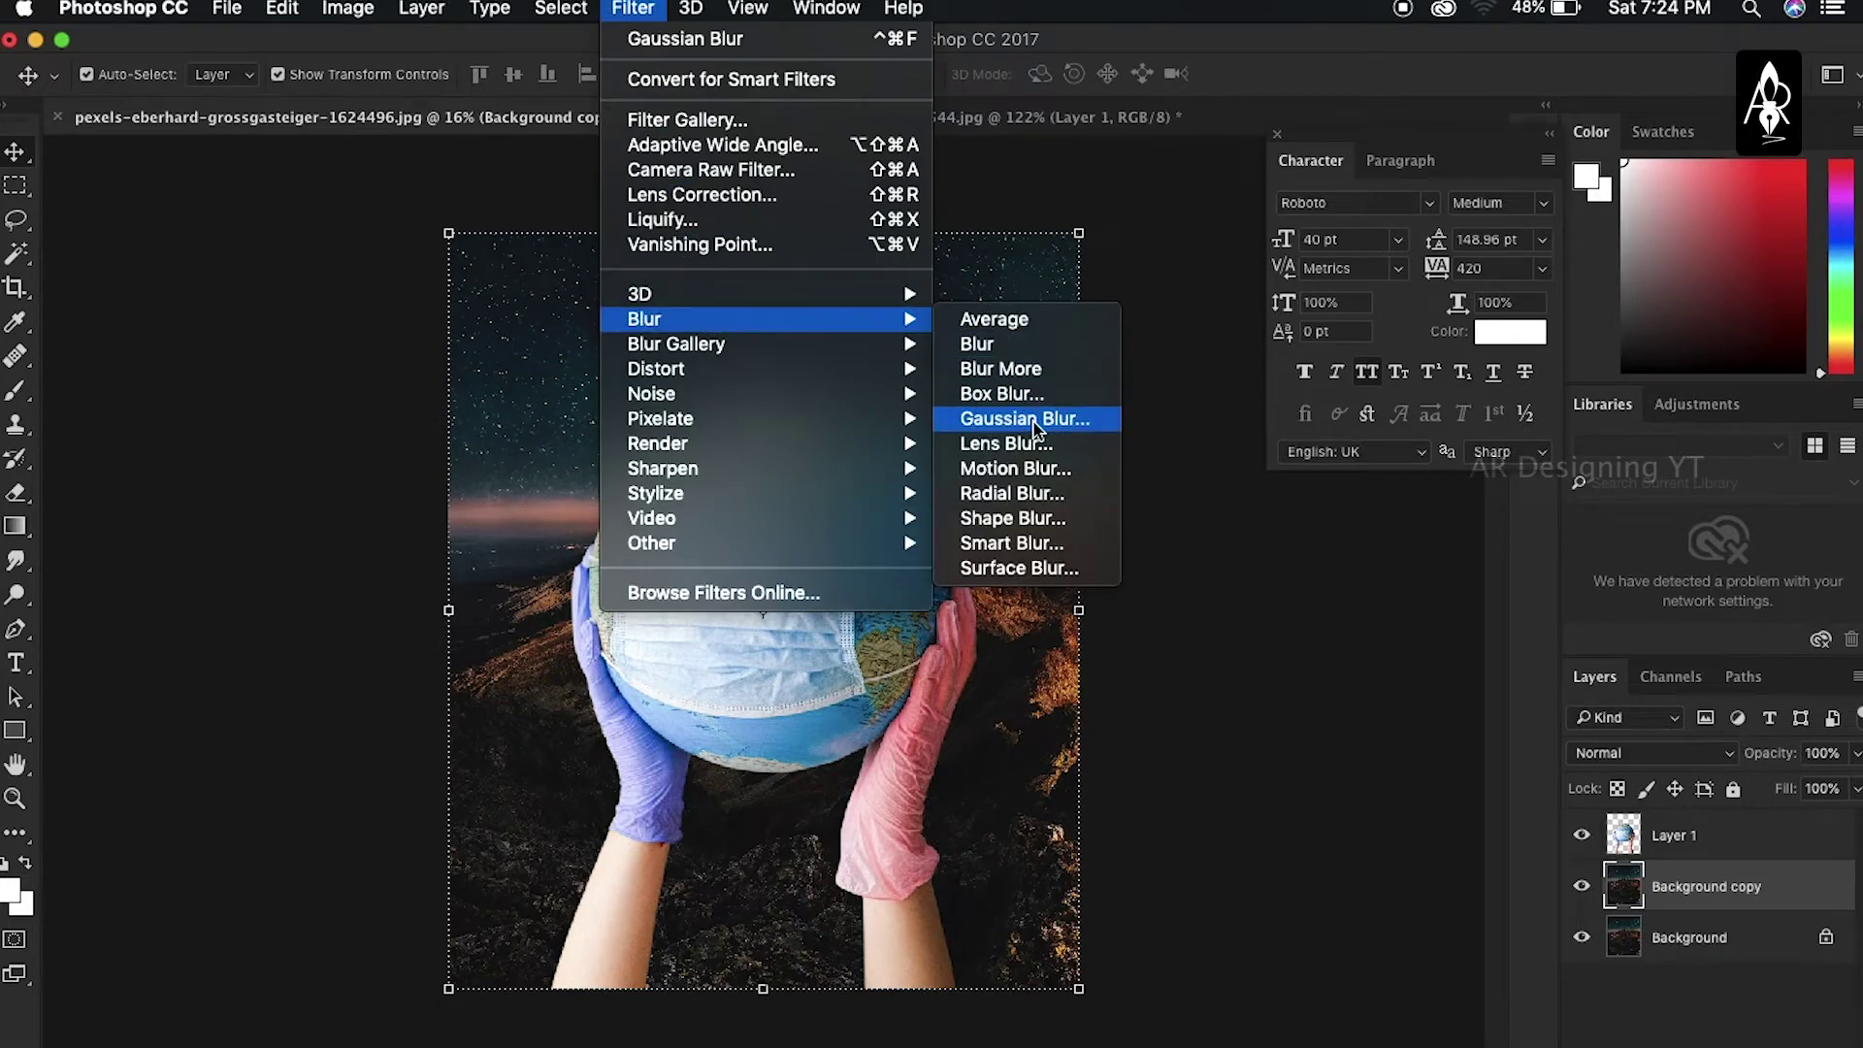
click(1034, 425)
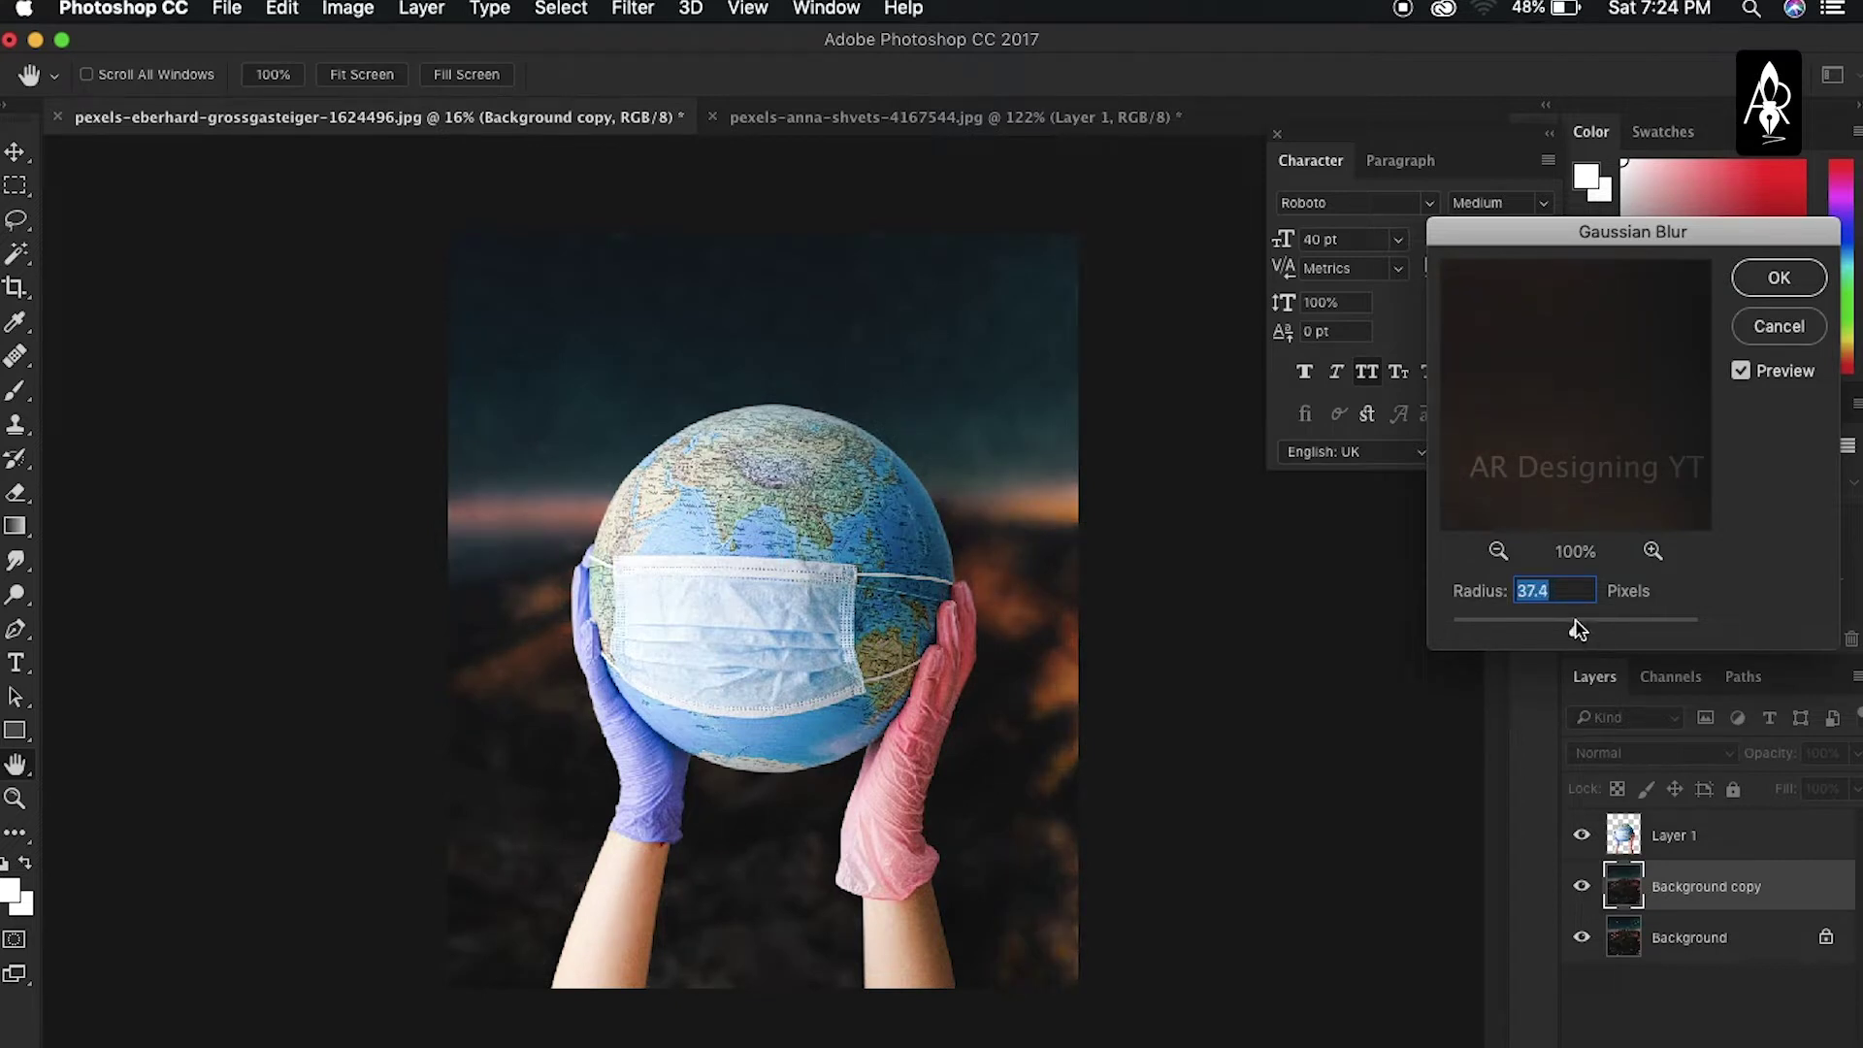
click(1779, 277)
Paste the pexels-cdc-3992933.jpg coronavirus image into the composite as a new layer
key(v)
right_click(718, 115)
click(812, 262)
key(Right)
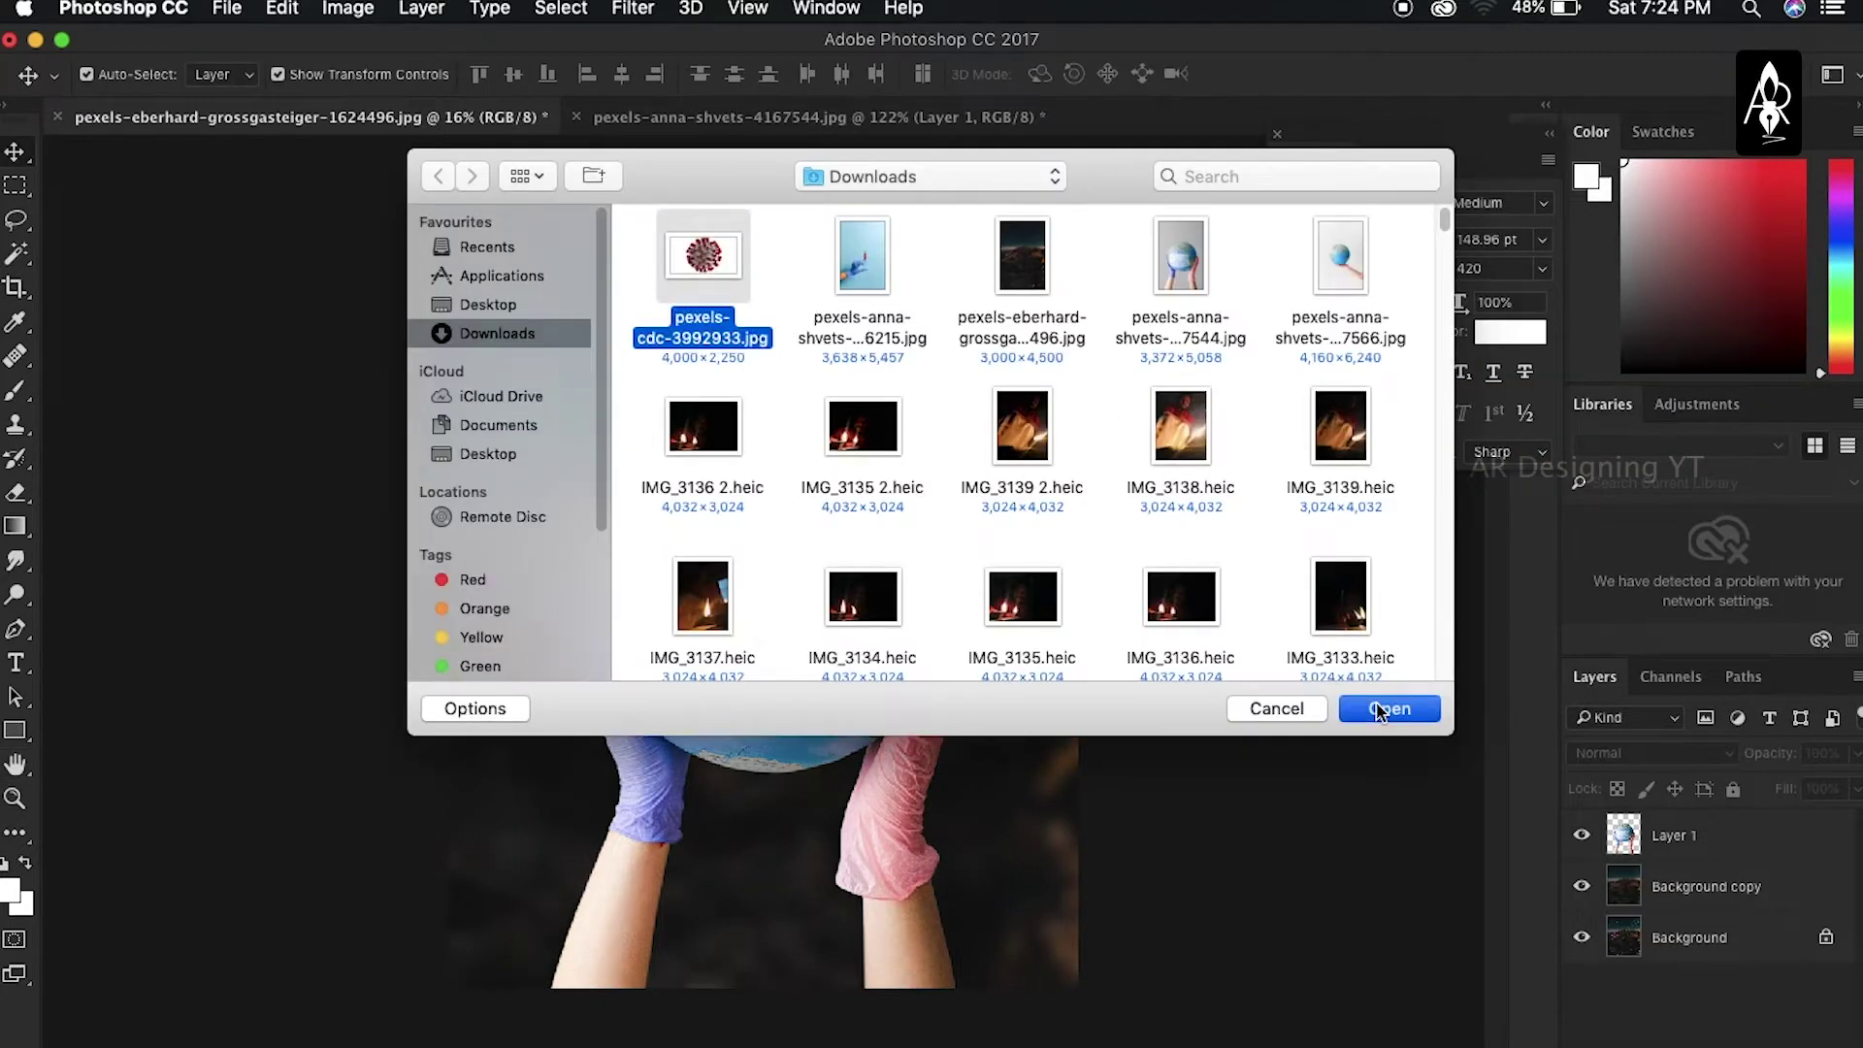
click(1379, 709)
key(ctrl+a)
key(ctrl+c)
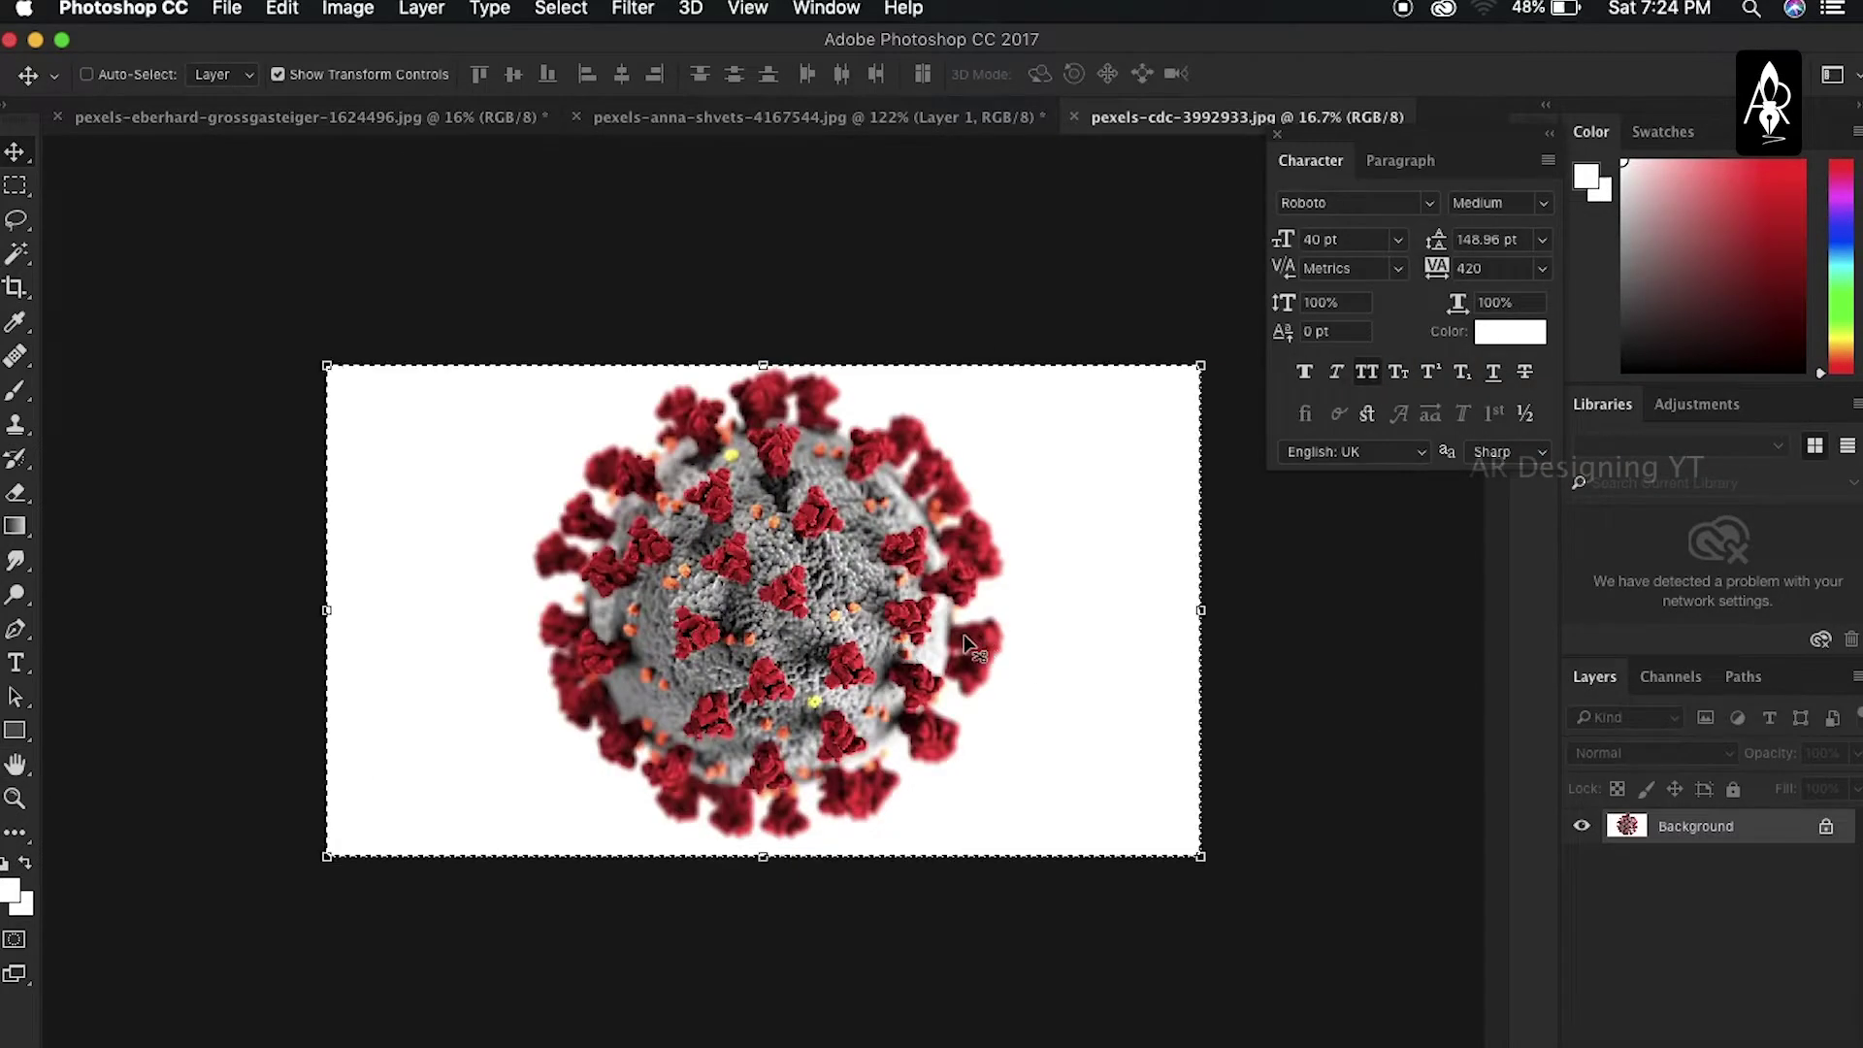
key(ctrl+w)
key(ctrl+v)
Shrink the coronavirus layer to under half size and place it above the globe
drag(867, 626, 738, 483)
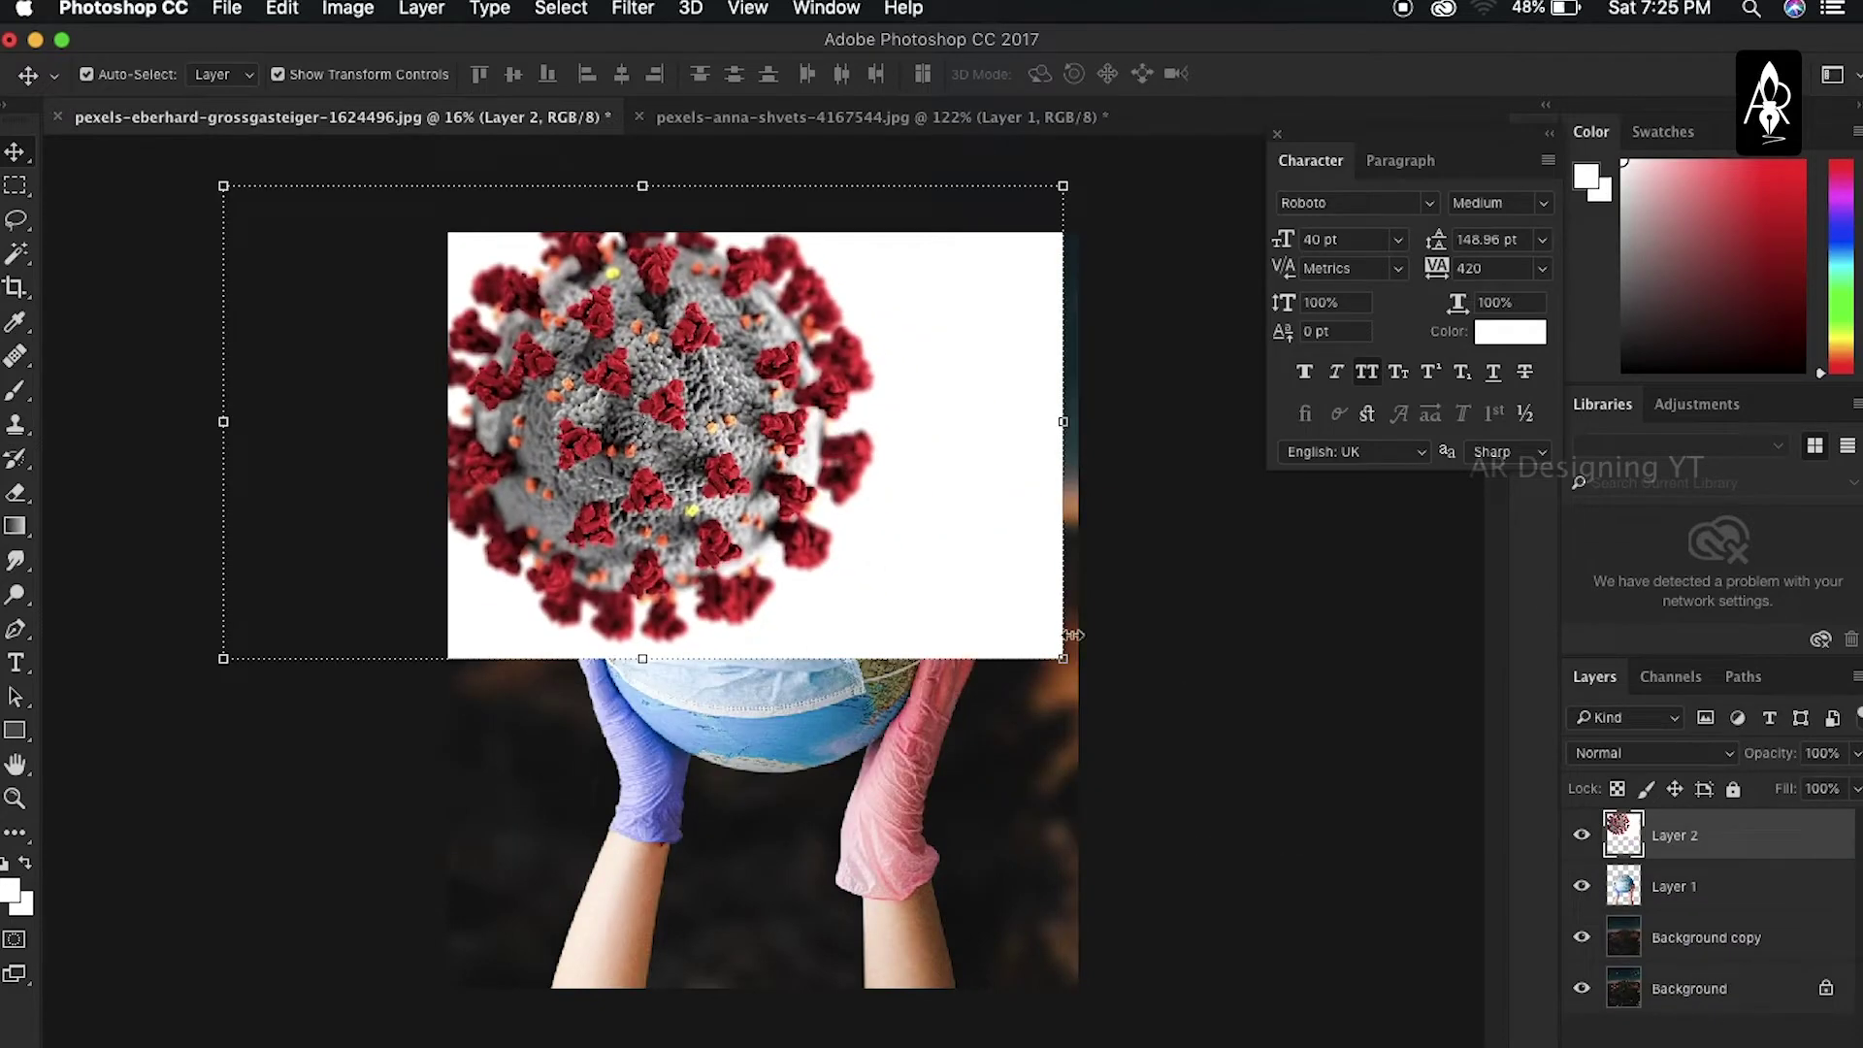
drag(1062, 659, 665, 416)
drag(543, 340, 618, 349)
key(Return)
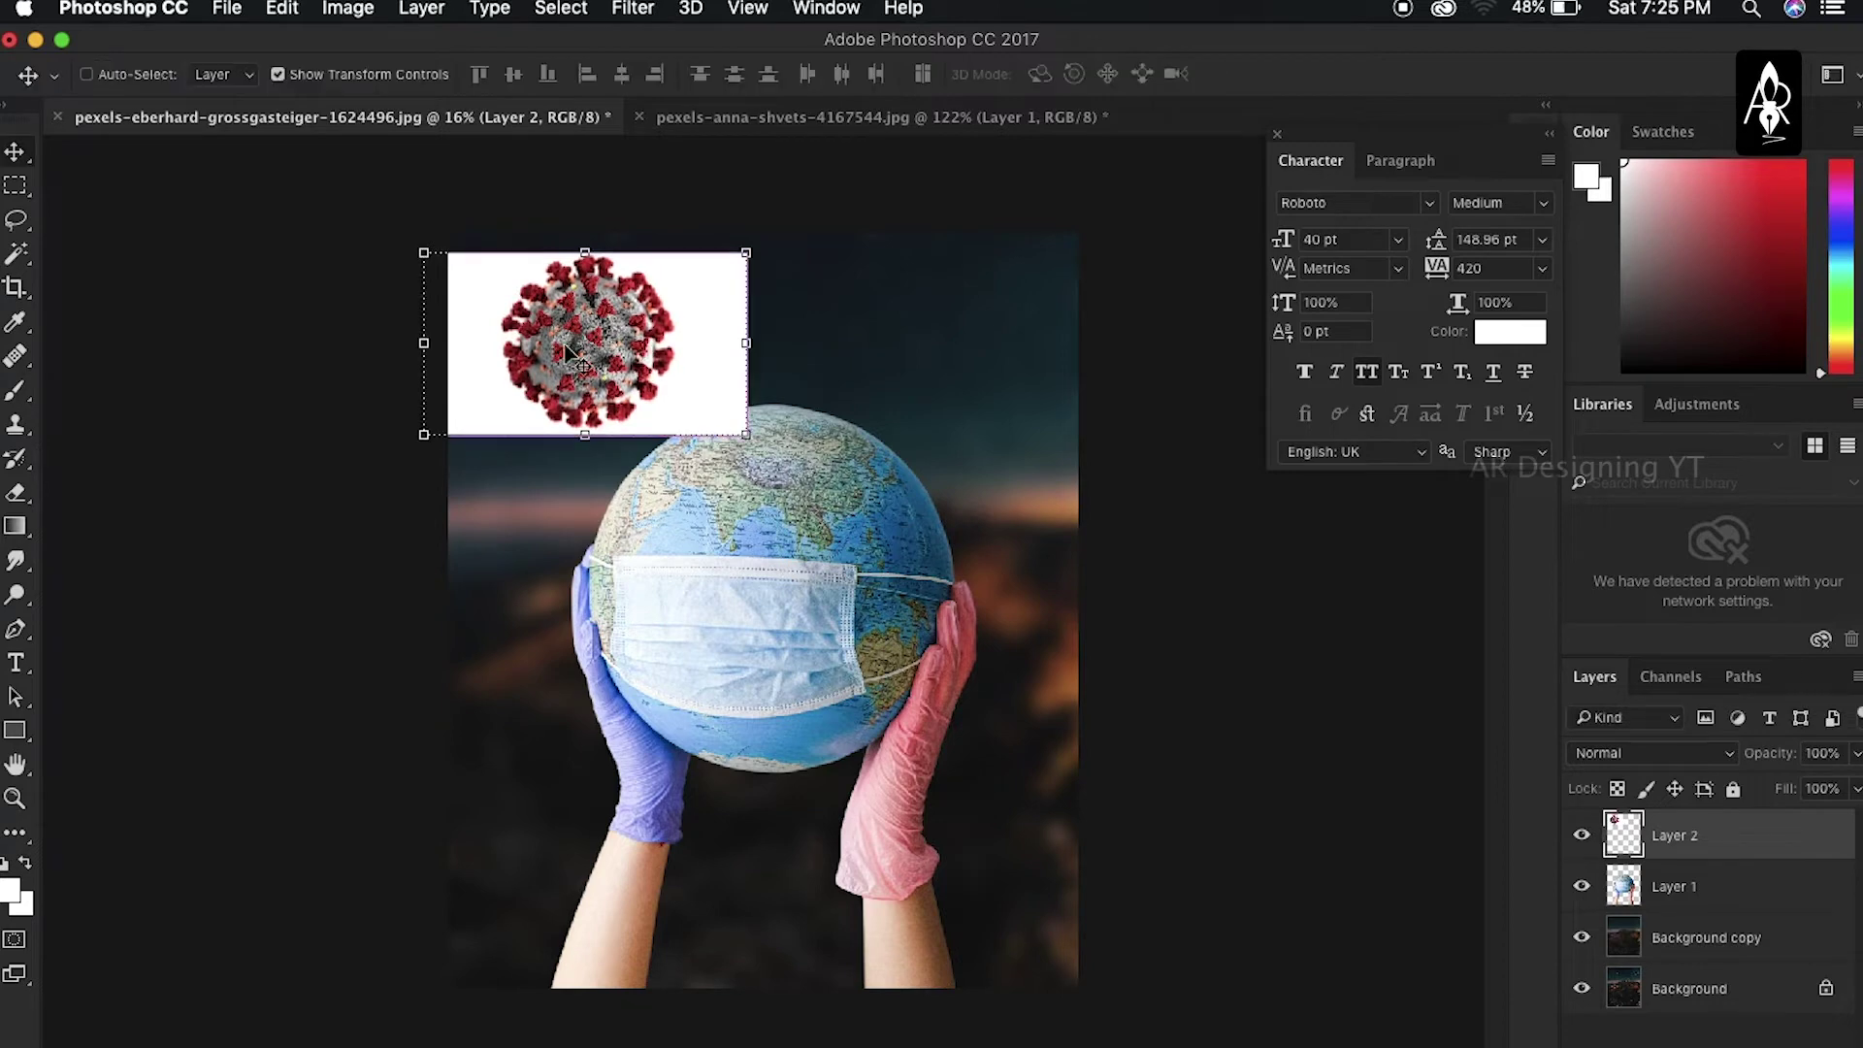
scroll(567, 351, up, 2)
scroll(567, 351, up, 3)
drag(646, 252, 752, 363)
Remove the coronavirus's white background with Magic Wand and a 3-pixel feather
key(w)
click(975, 291)
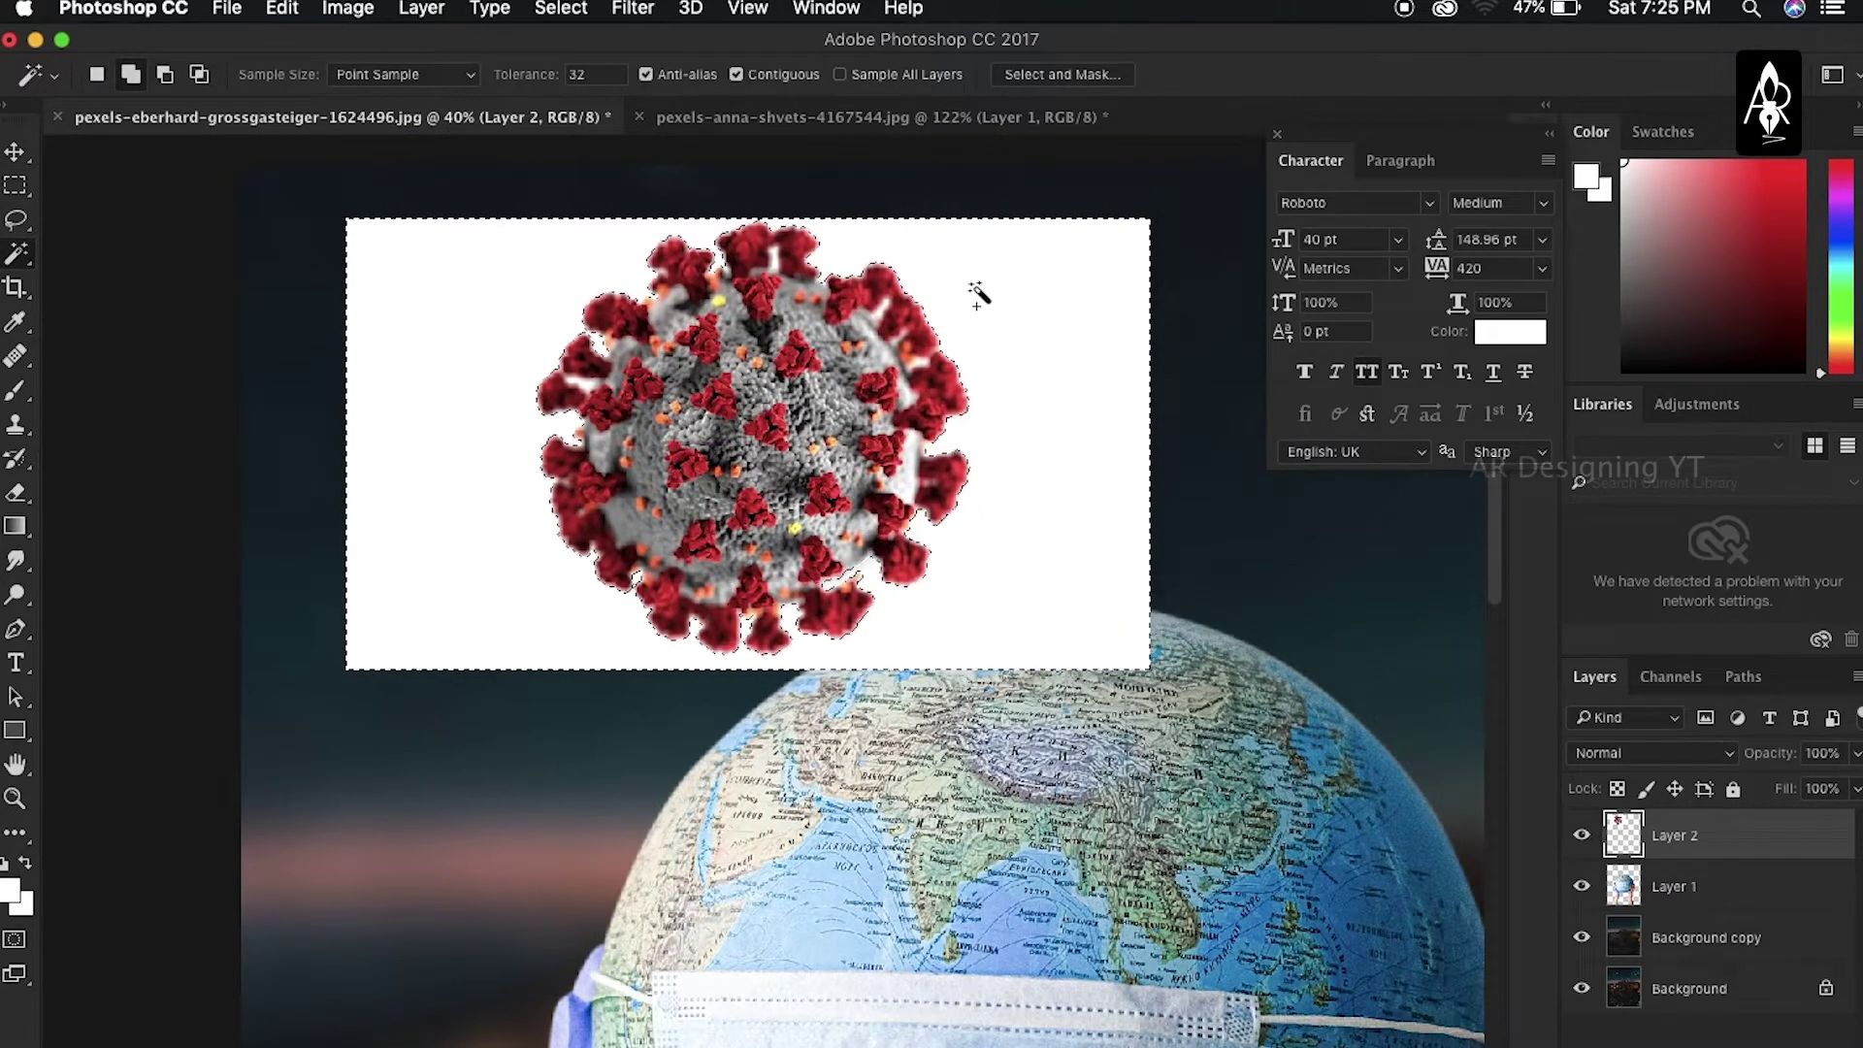
key(shift+F6)
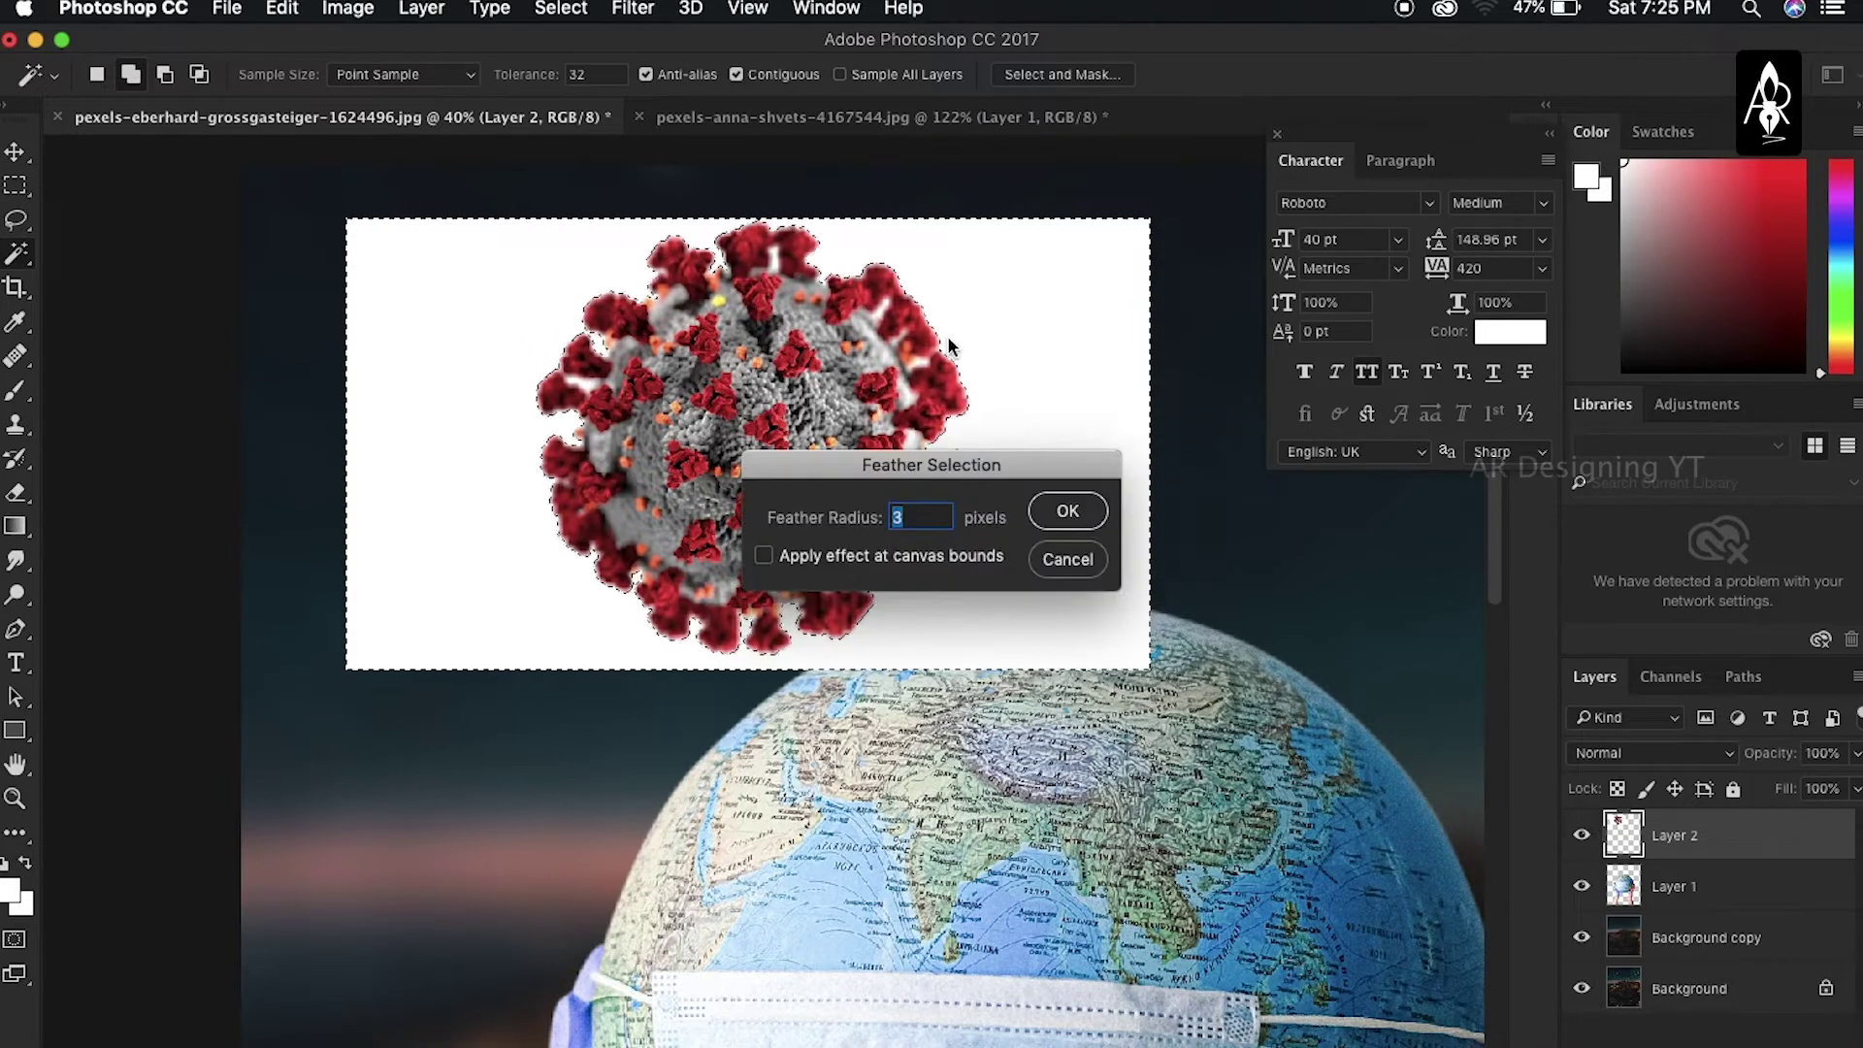
key(Return)
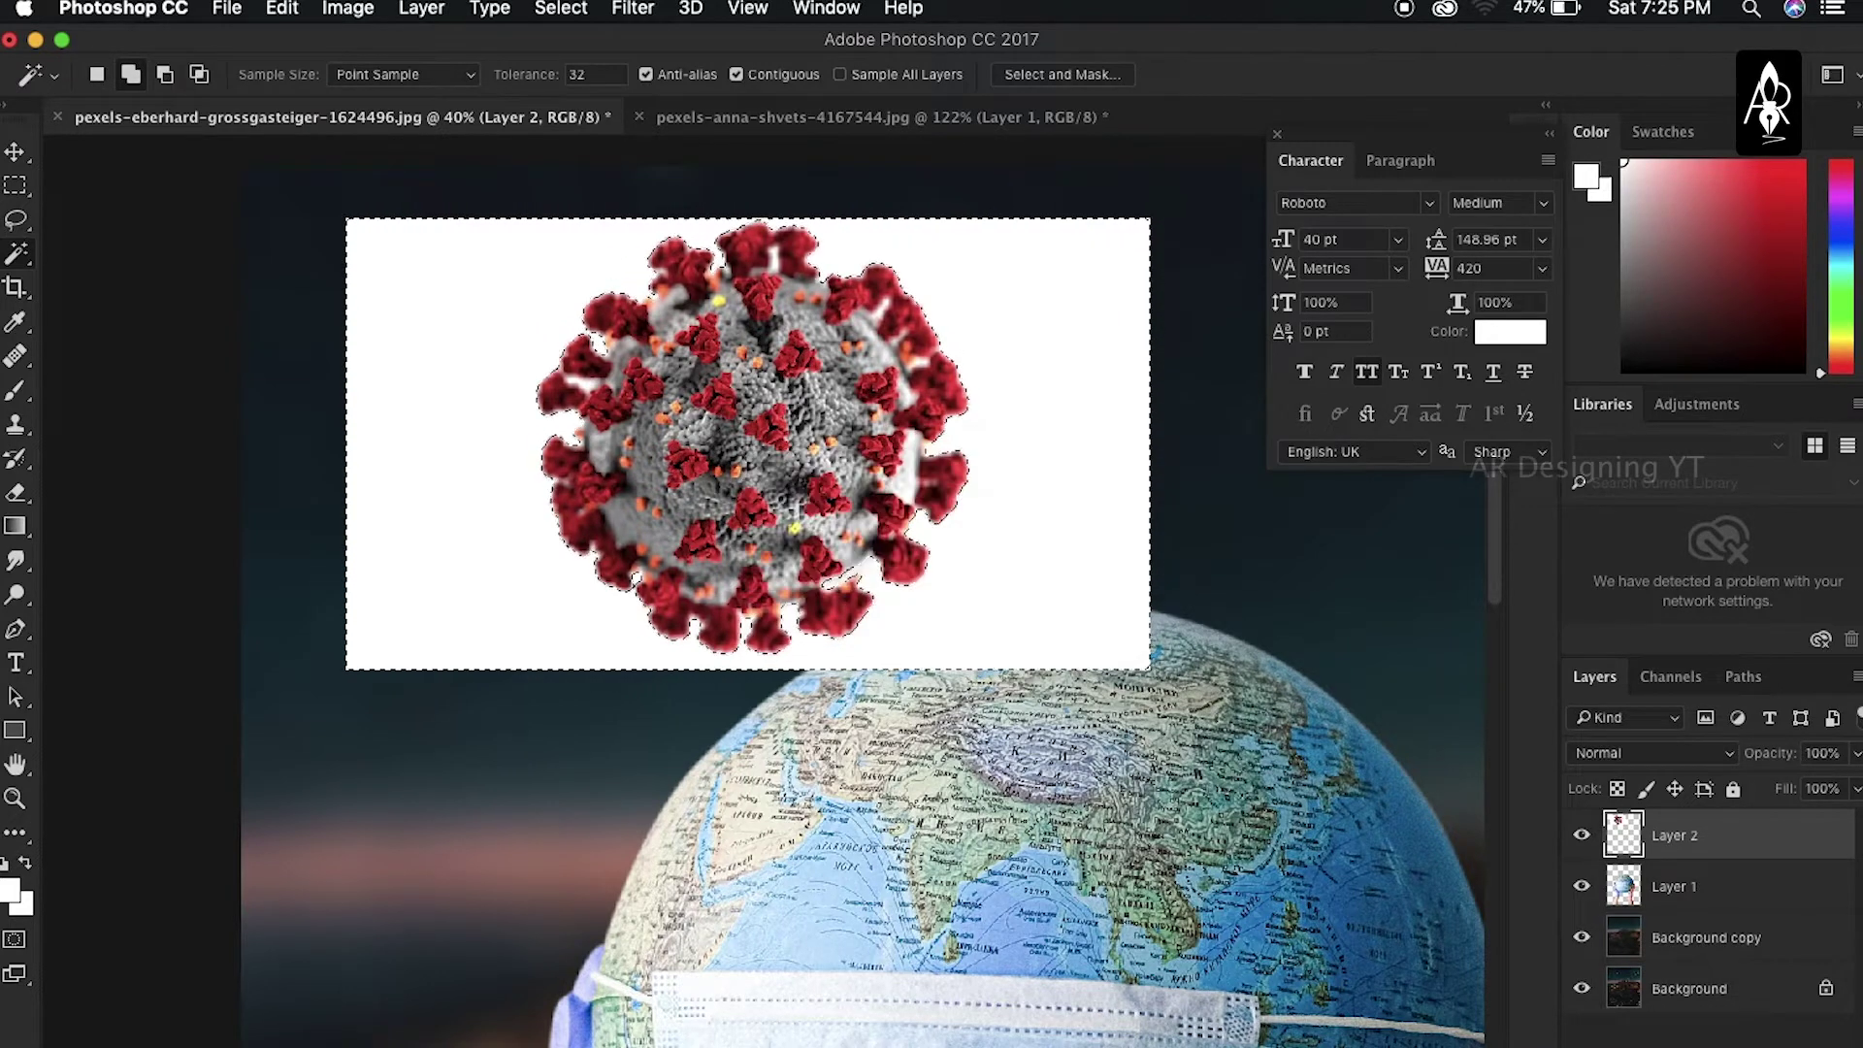
key(Delete)
key(ctrl+d)
key(m)
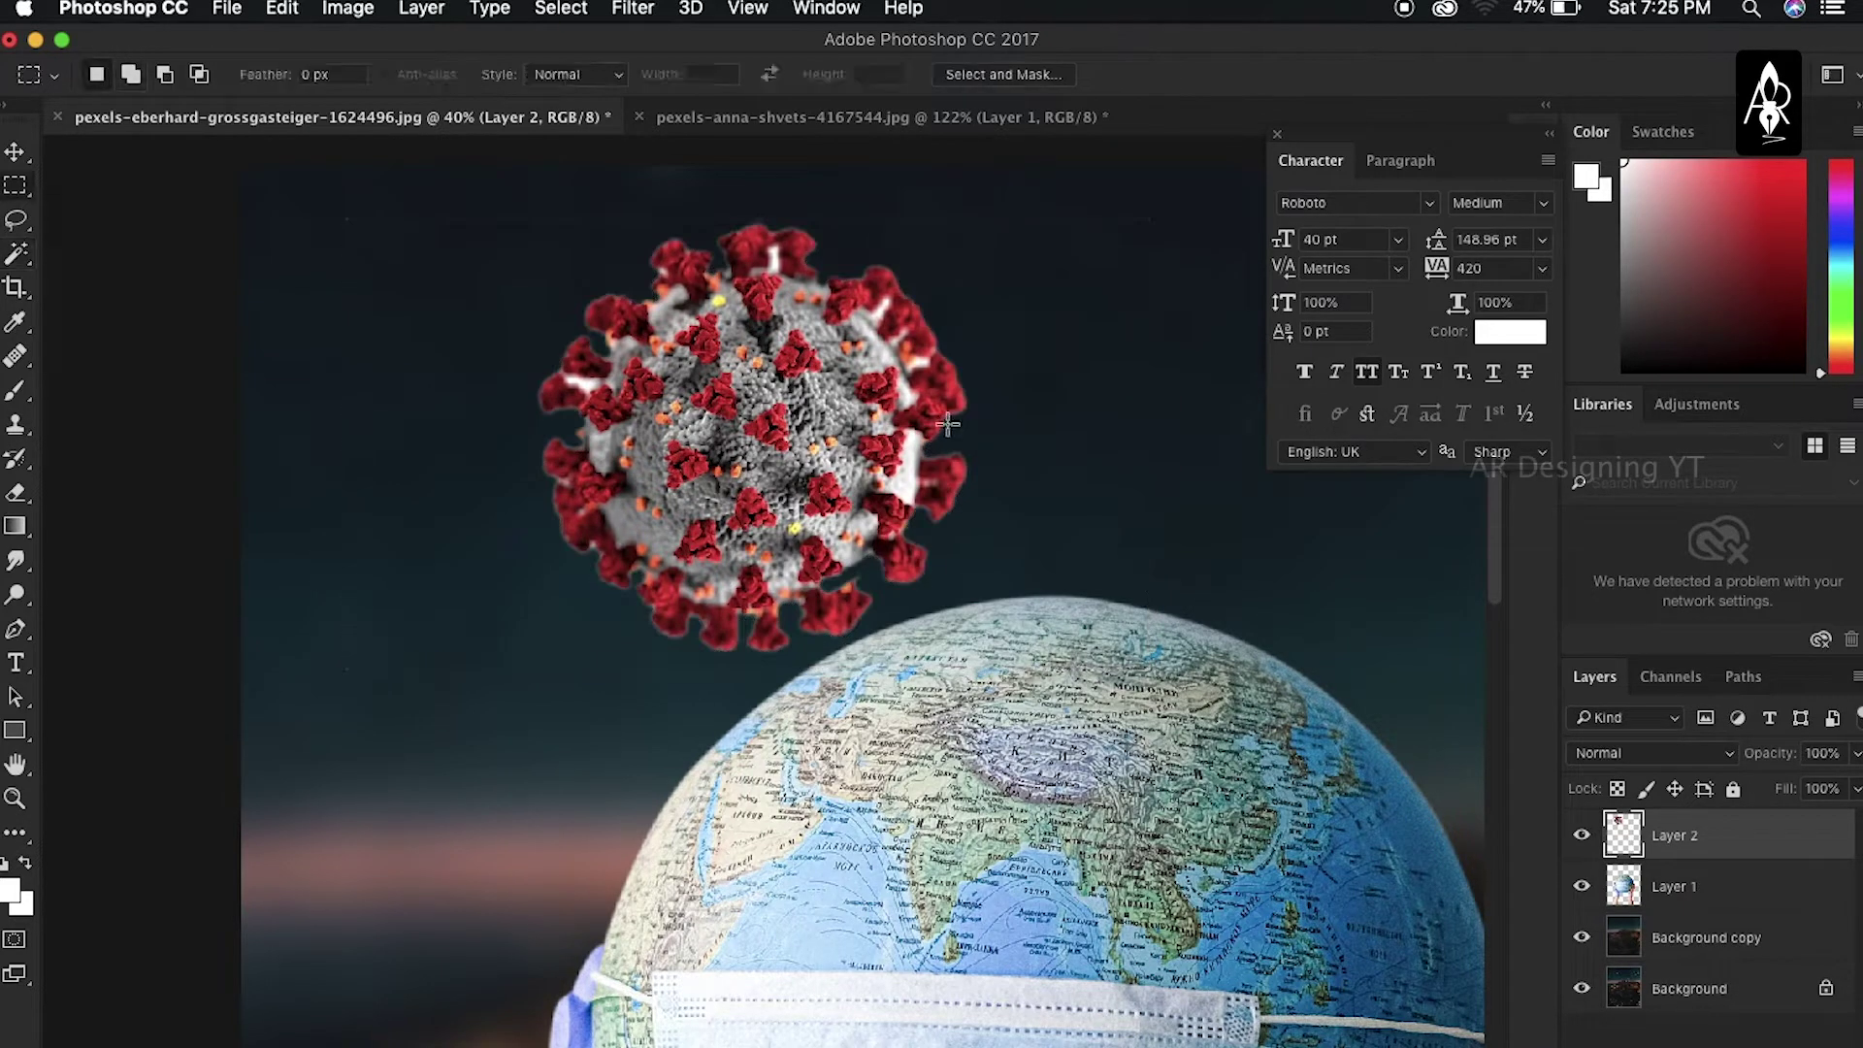
Make several rectangular marquee selections, then clear them and fit the composition in view
drag(300, 194, 1207, 233)
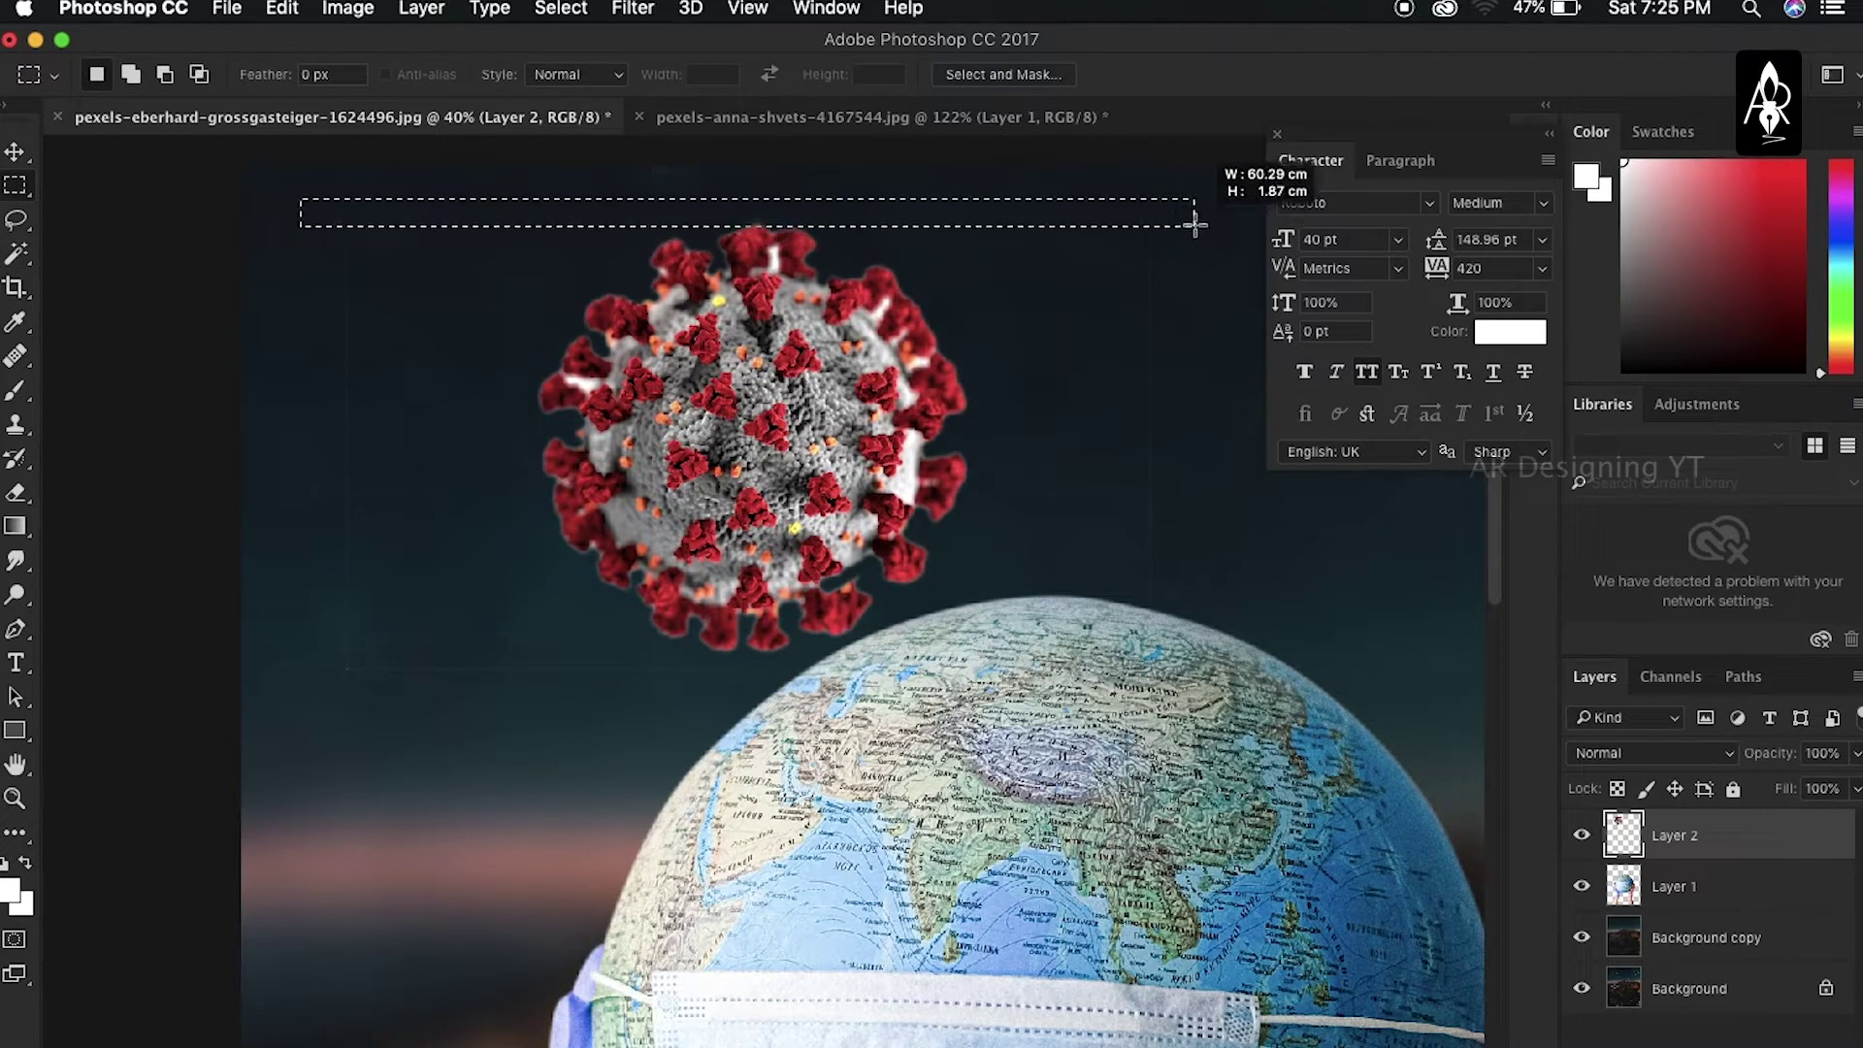
drag(1100, 192, 1239, 801)
drag(312, 200, 424, 777)
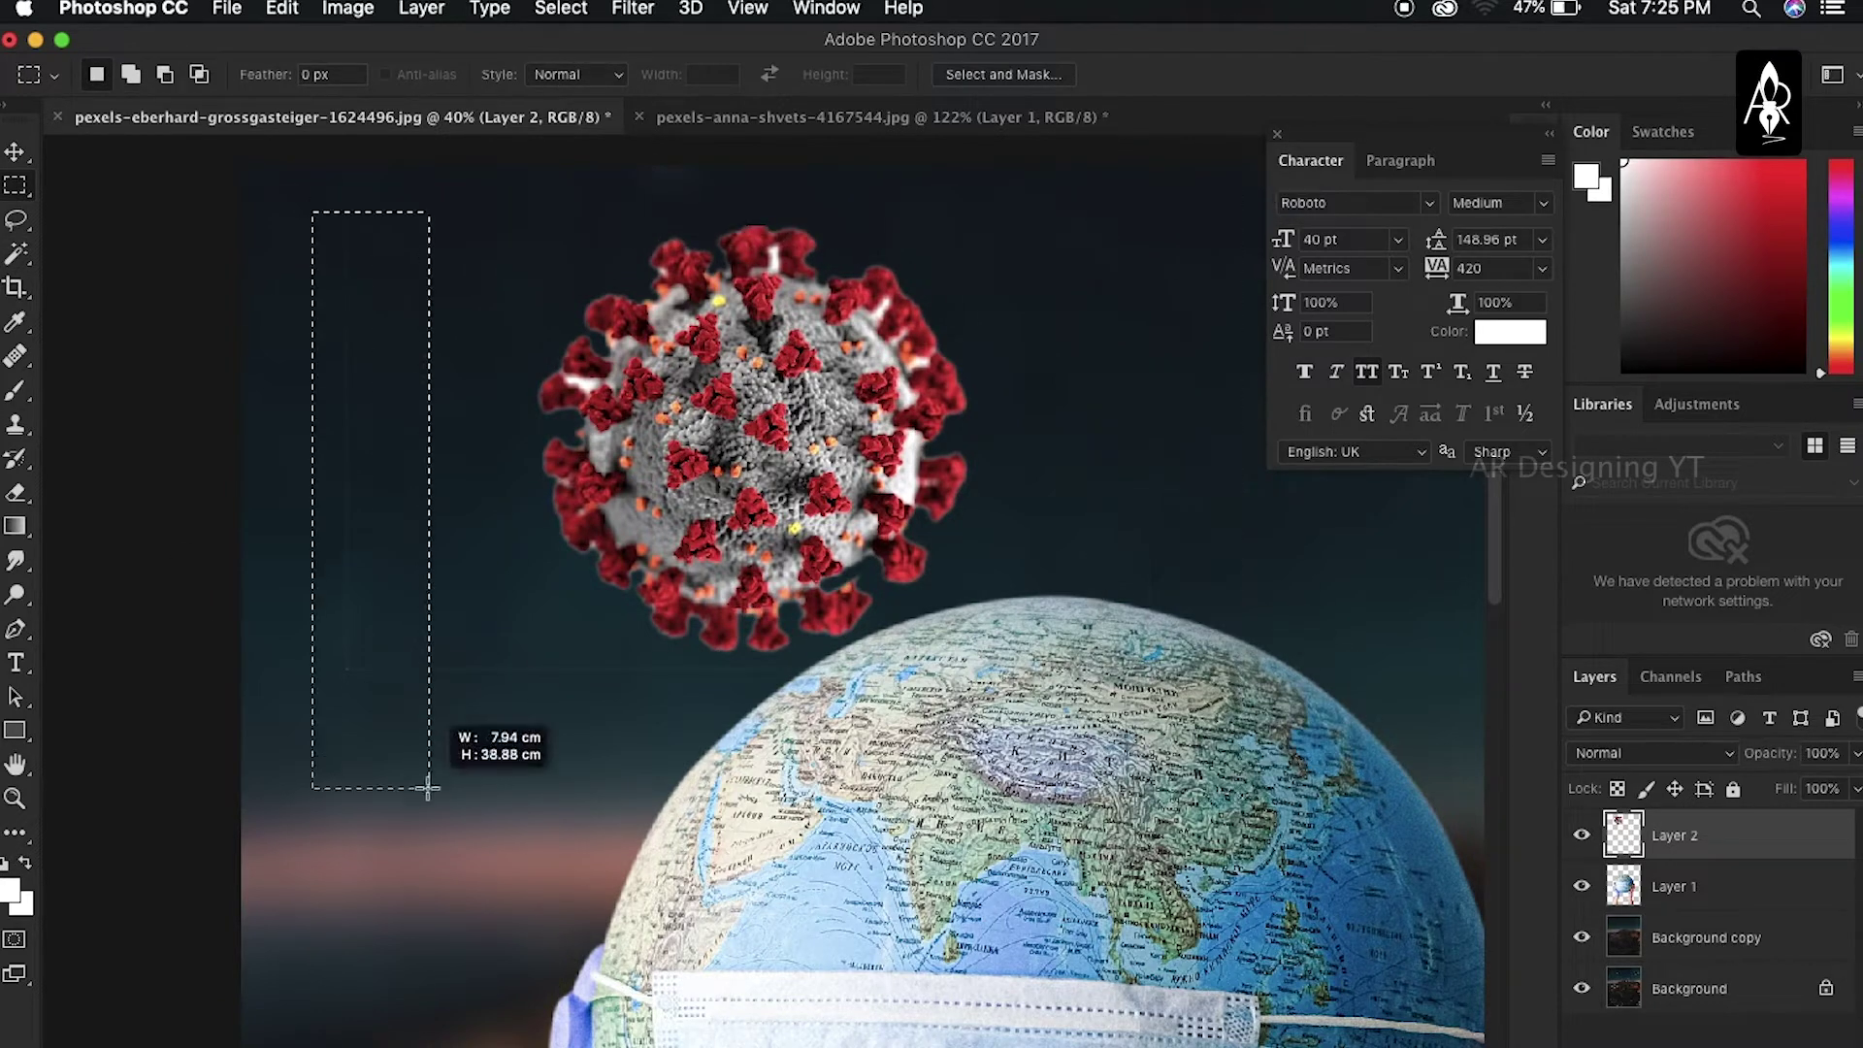
drag(390, 662, 1210, 752)
key(ctrl+d)
key(v)
key(ctrl+0)
Move the virus to the upper left and add an enlarged copy on the right
drag(798, 351, 646, 390)
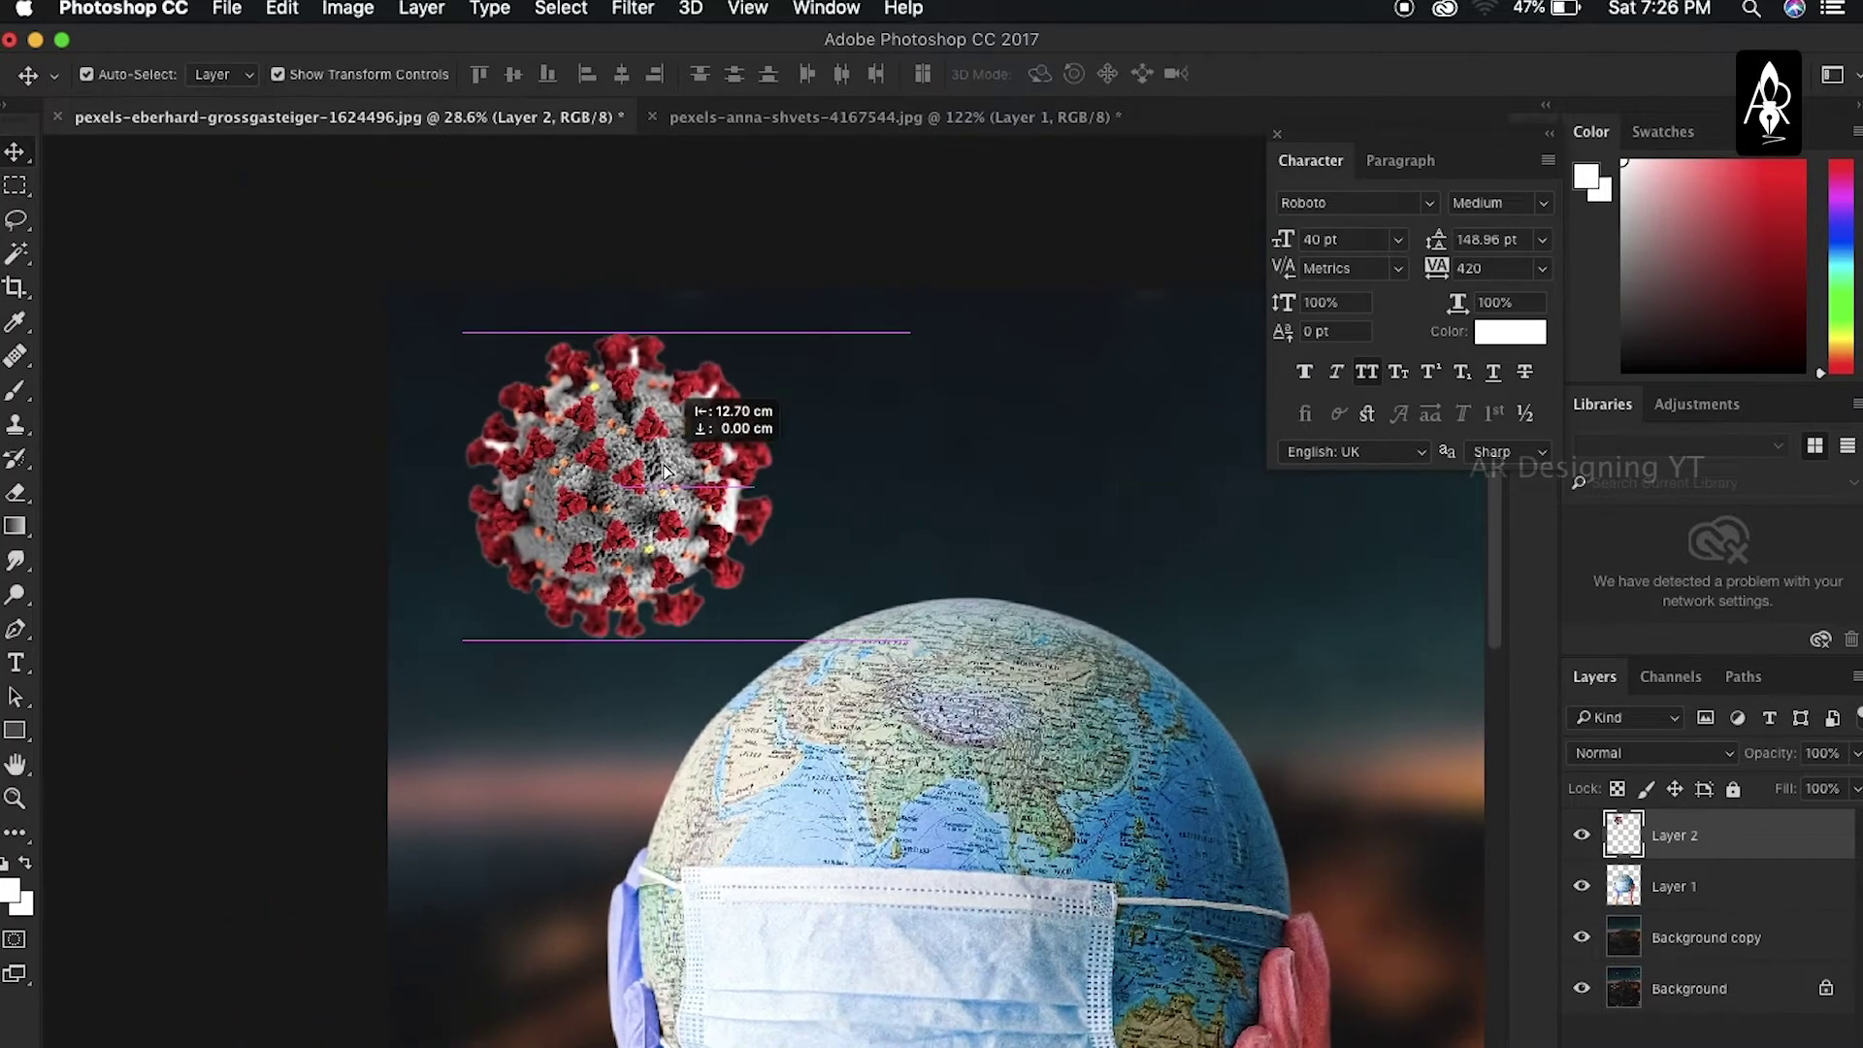
drag(699, 505, 1303, 567)
scroll(1048, 415, right, 5)
key(ctrl+t)
drag(1048, 414, 1196, 140)
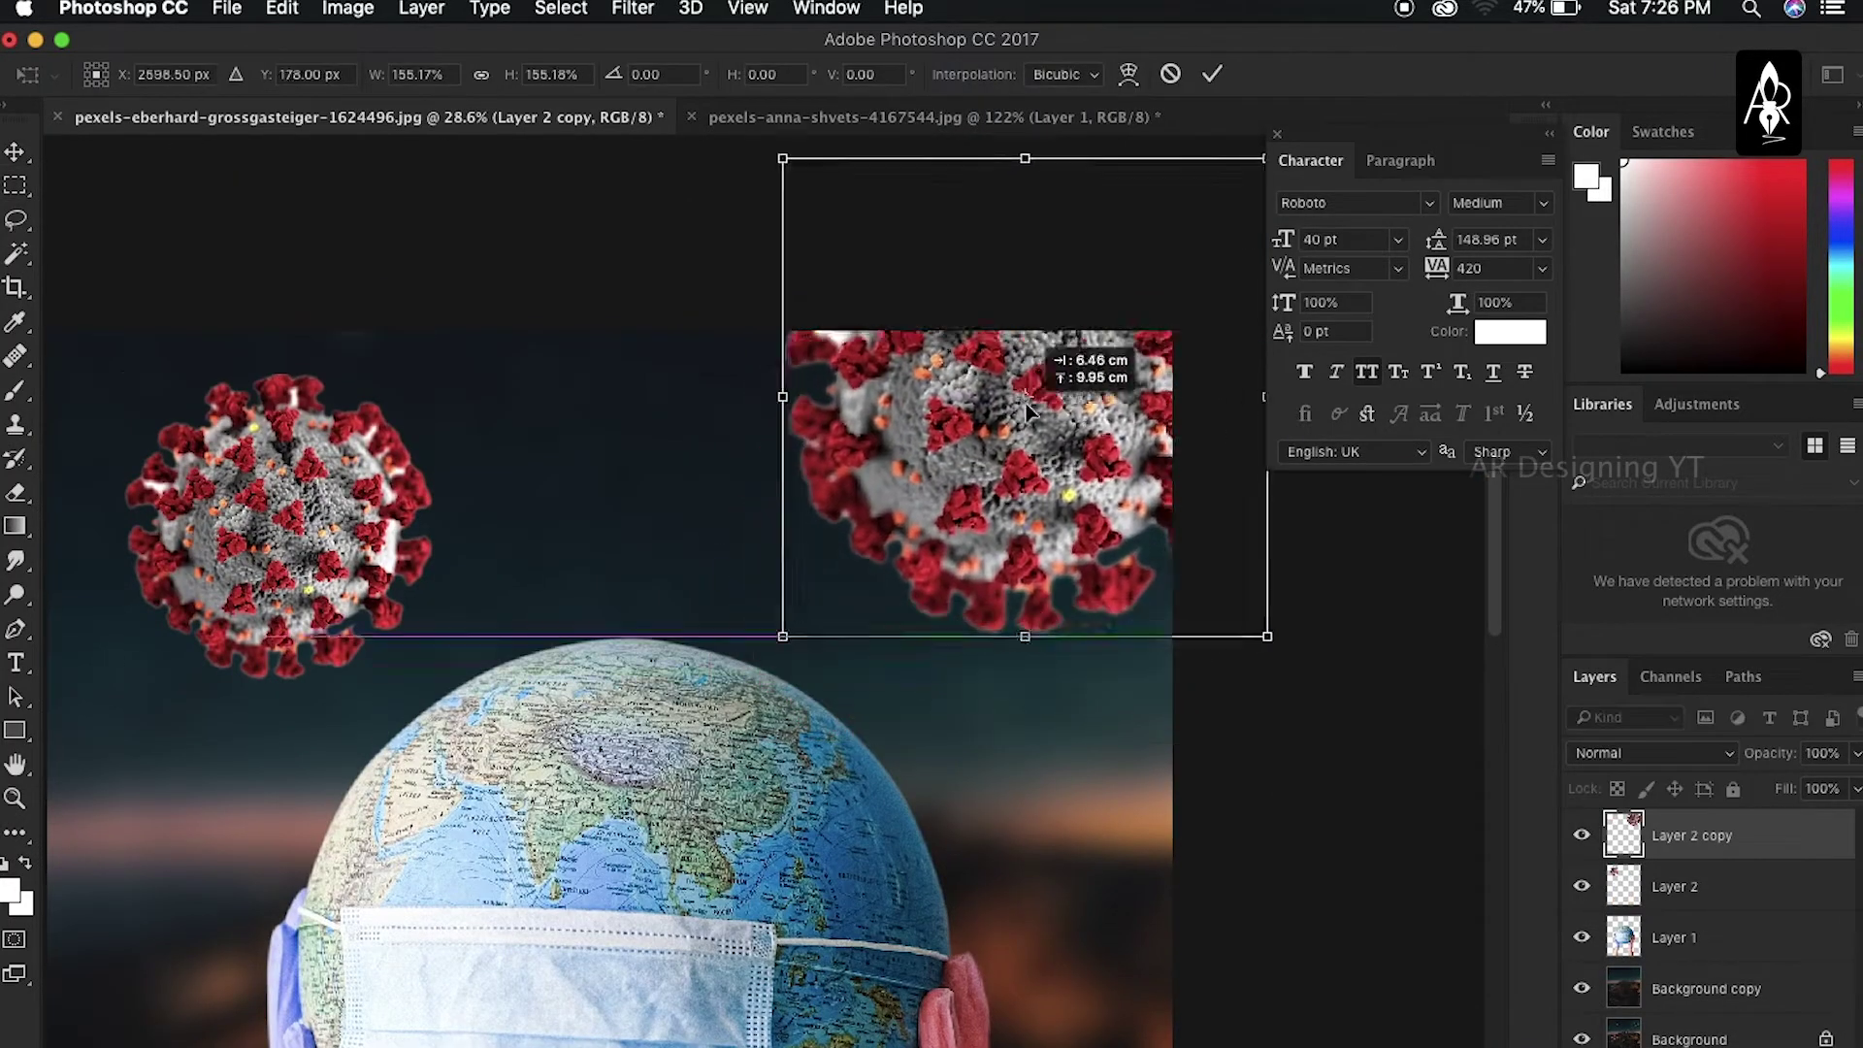
key(Return)
scroll(1039, 330, down, 3)
Add a small virus copy beside the globe's lower right
drag(1009, 301, 999, 602)
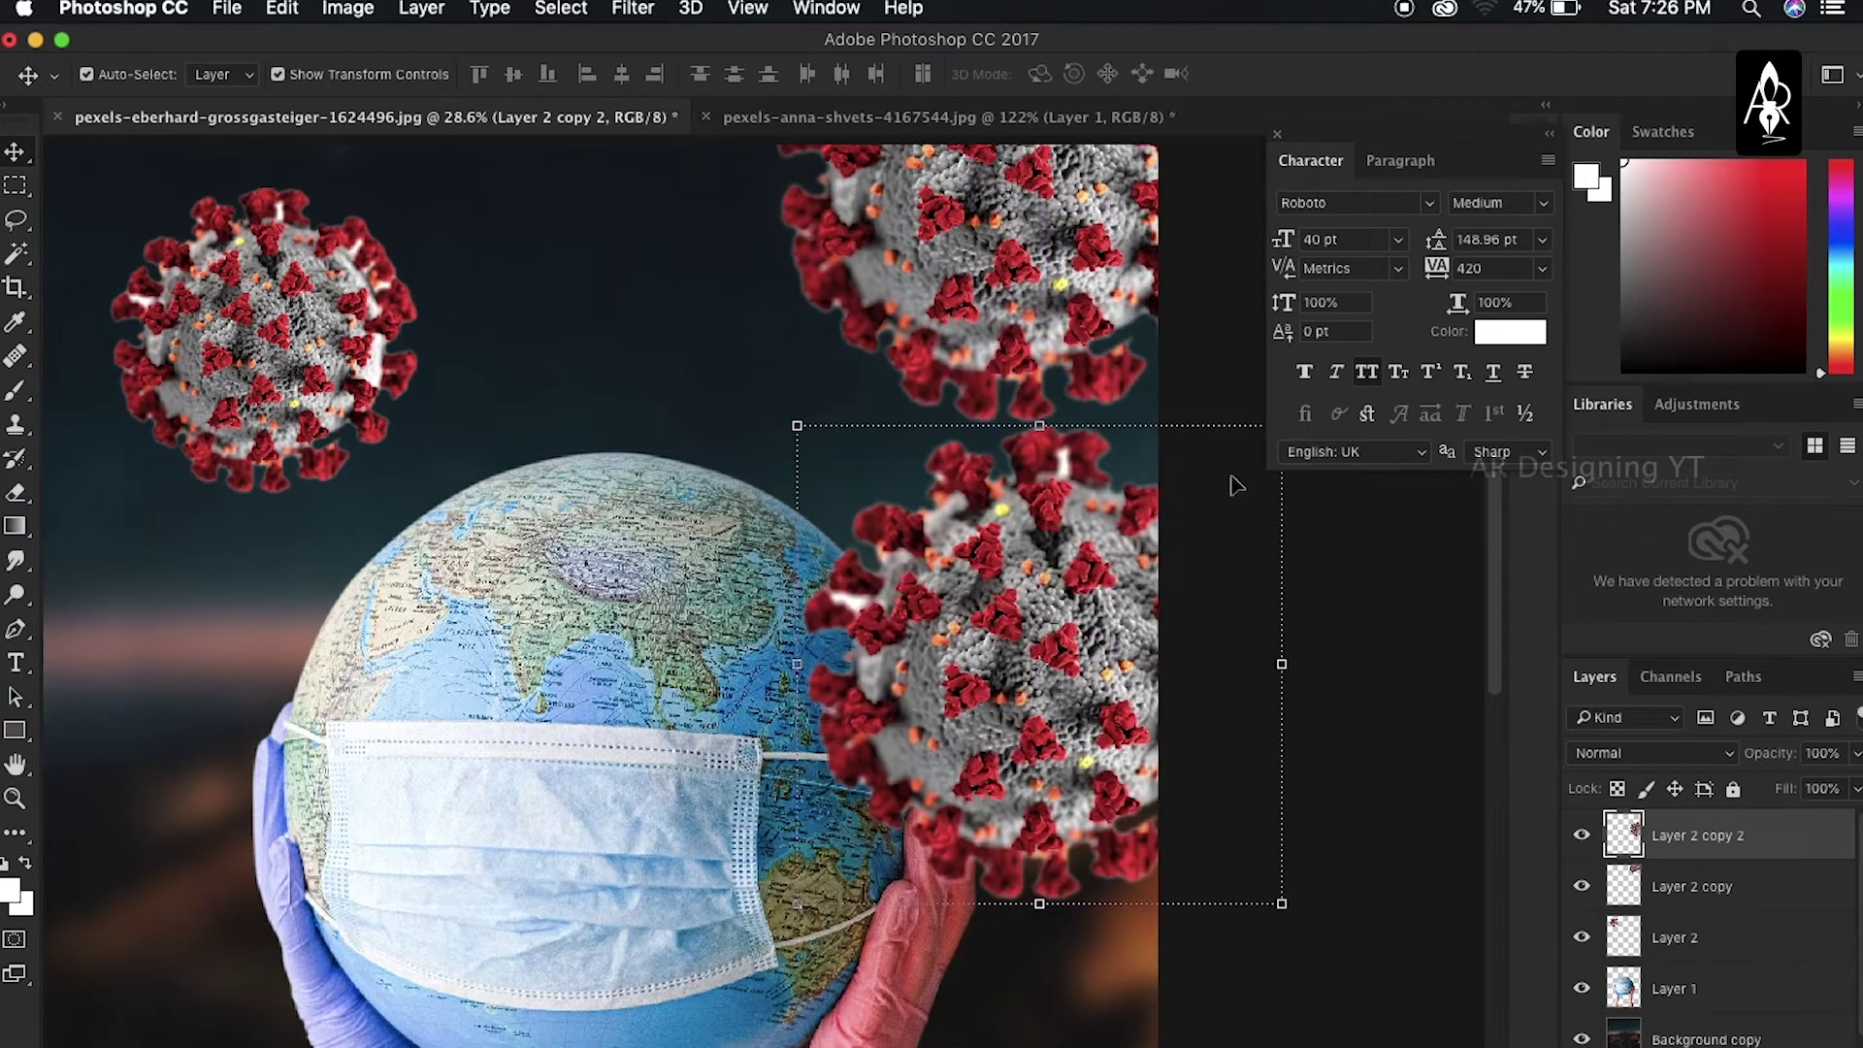
key(ctrl+t)
drag(798, 427, 971, 582)
drag(1029, 670, 1048, 733)
key(Return)
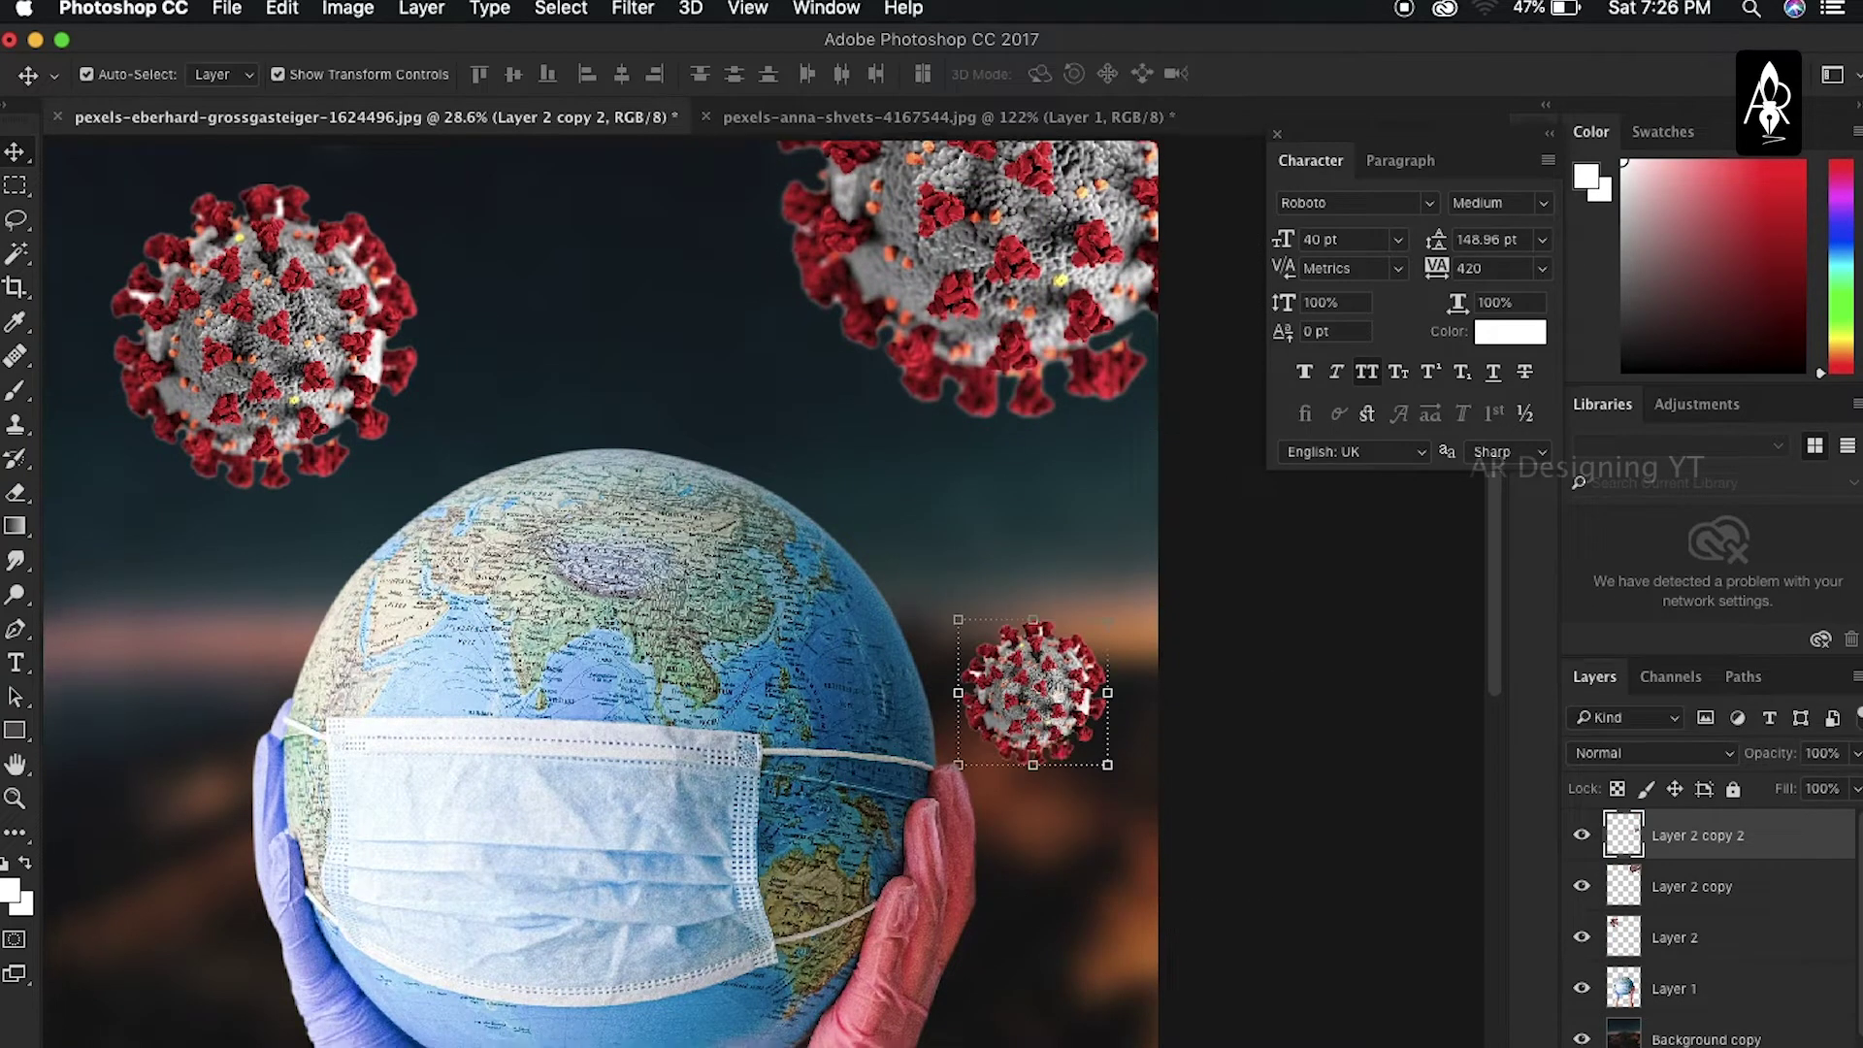
scroll(1048, 733, down, 3)
Place a virus at the lower left and send it behind the glove layer
drag(1048, 456, 335, 863)
click(335, 864)
key(ctrl+bracketleft)
key(ctrl+bracketleft)
key(ctrl+bracketleft)
key(ctrl+bracketleft)
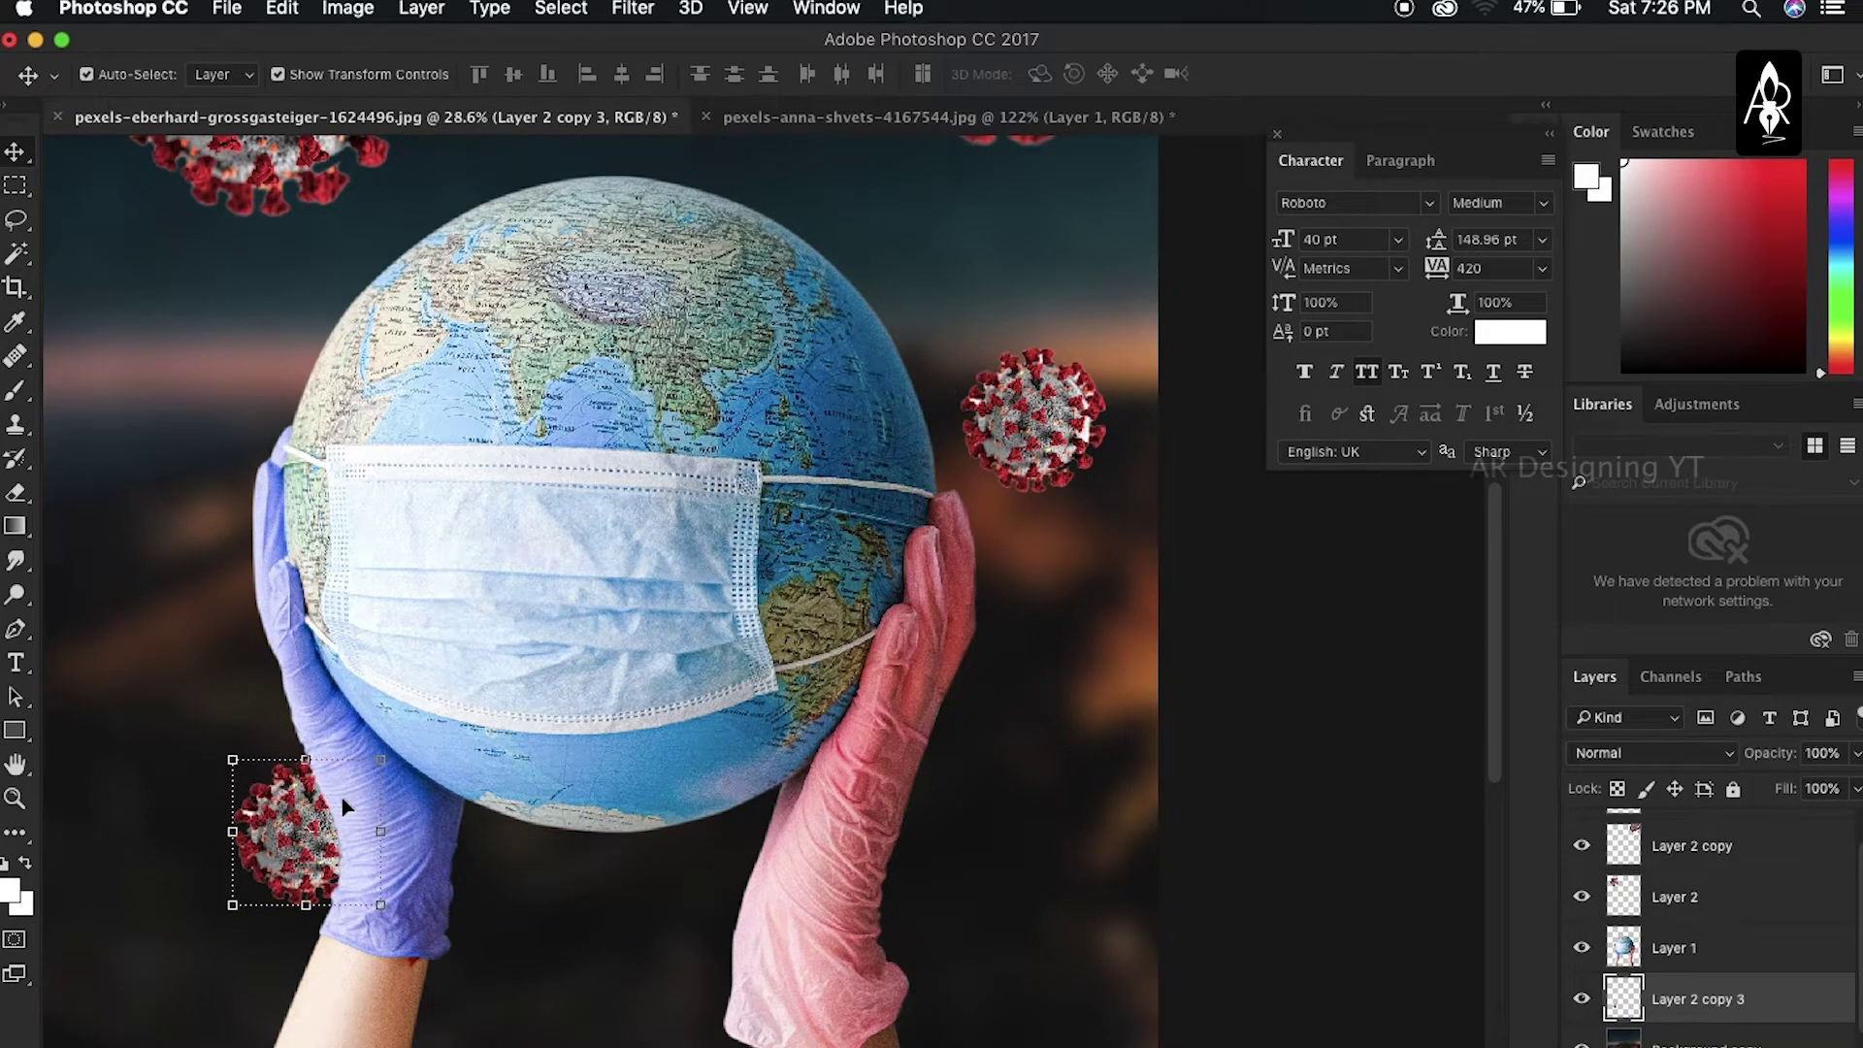
scroll(344, 805, down, 5)
scroll(345, 805, left, 5)
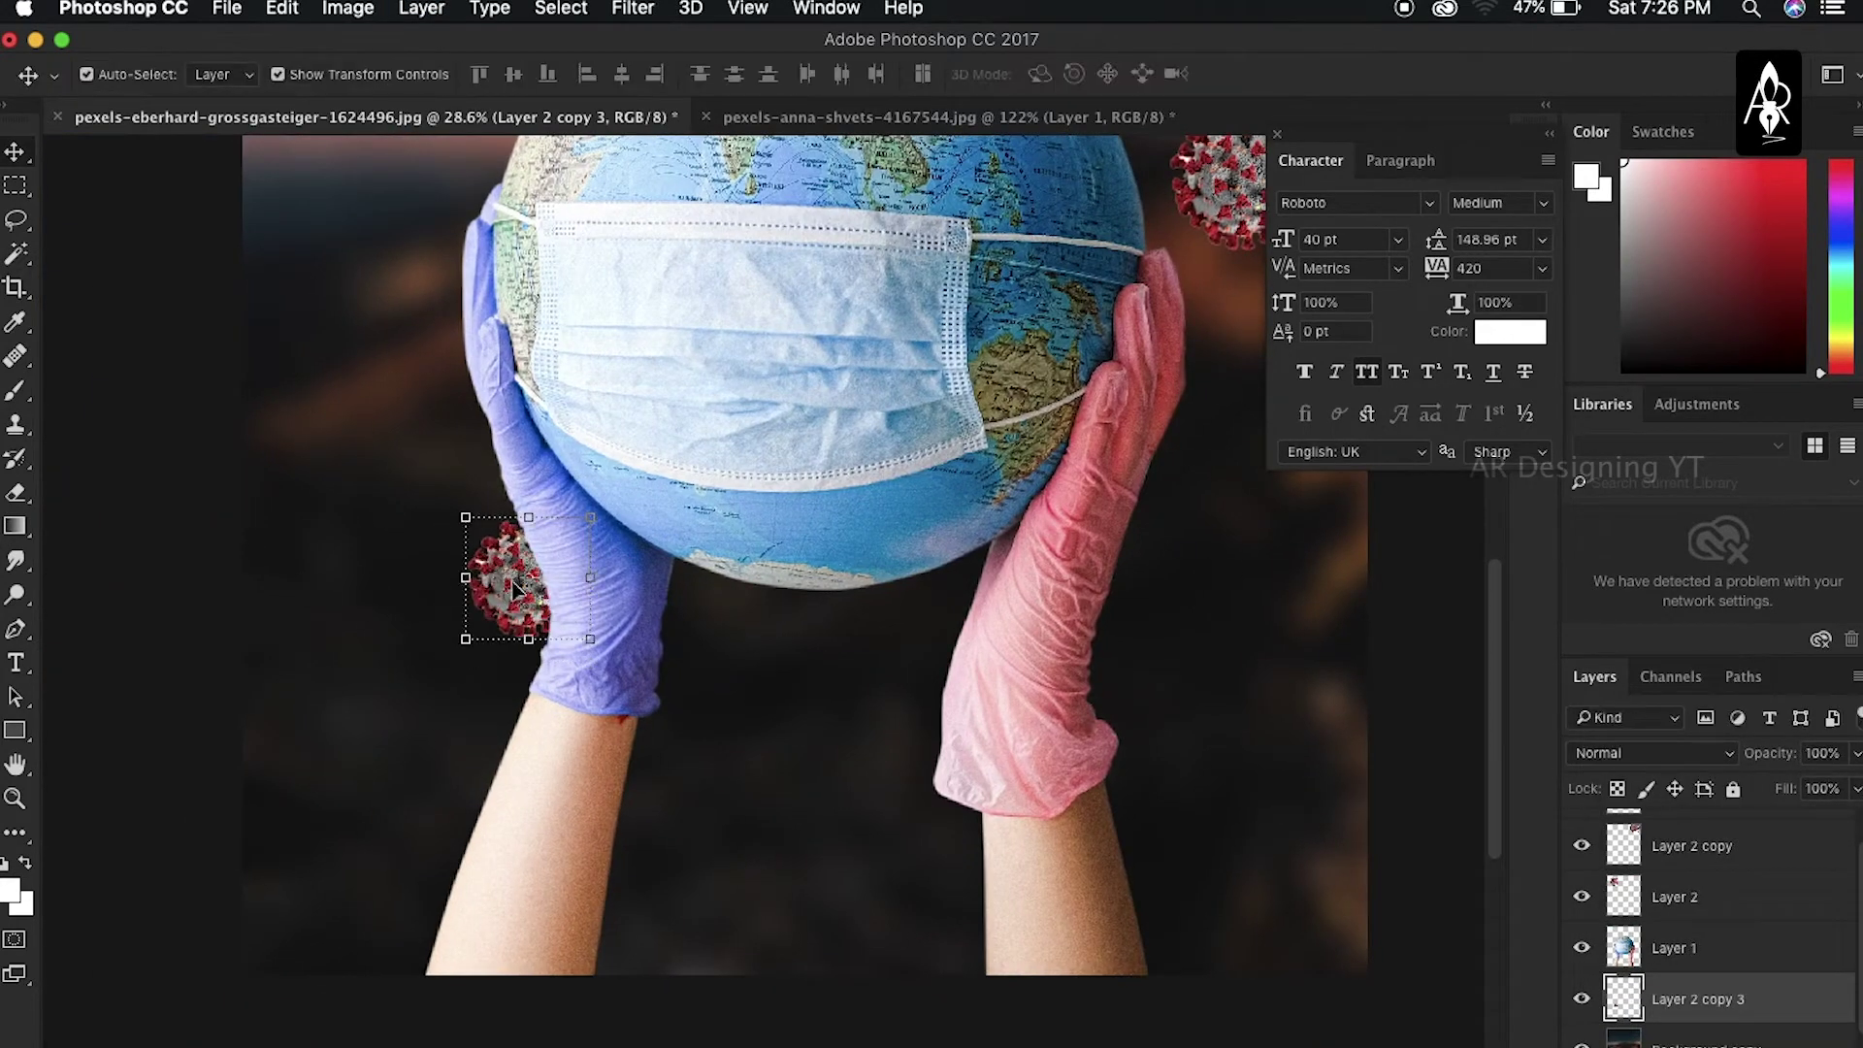
Copy viruses beside the pink glove and to the left edge by the globe
alt+drag(519, 609, 1249, 854)
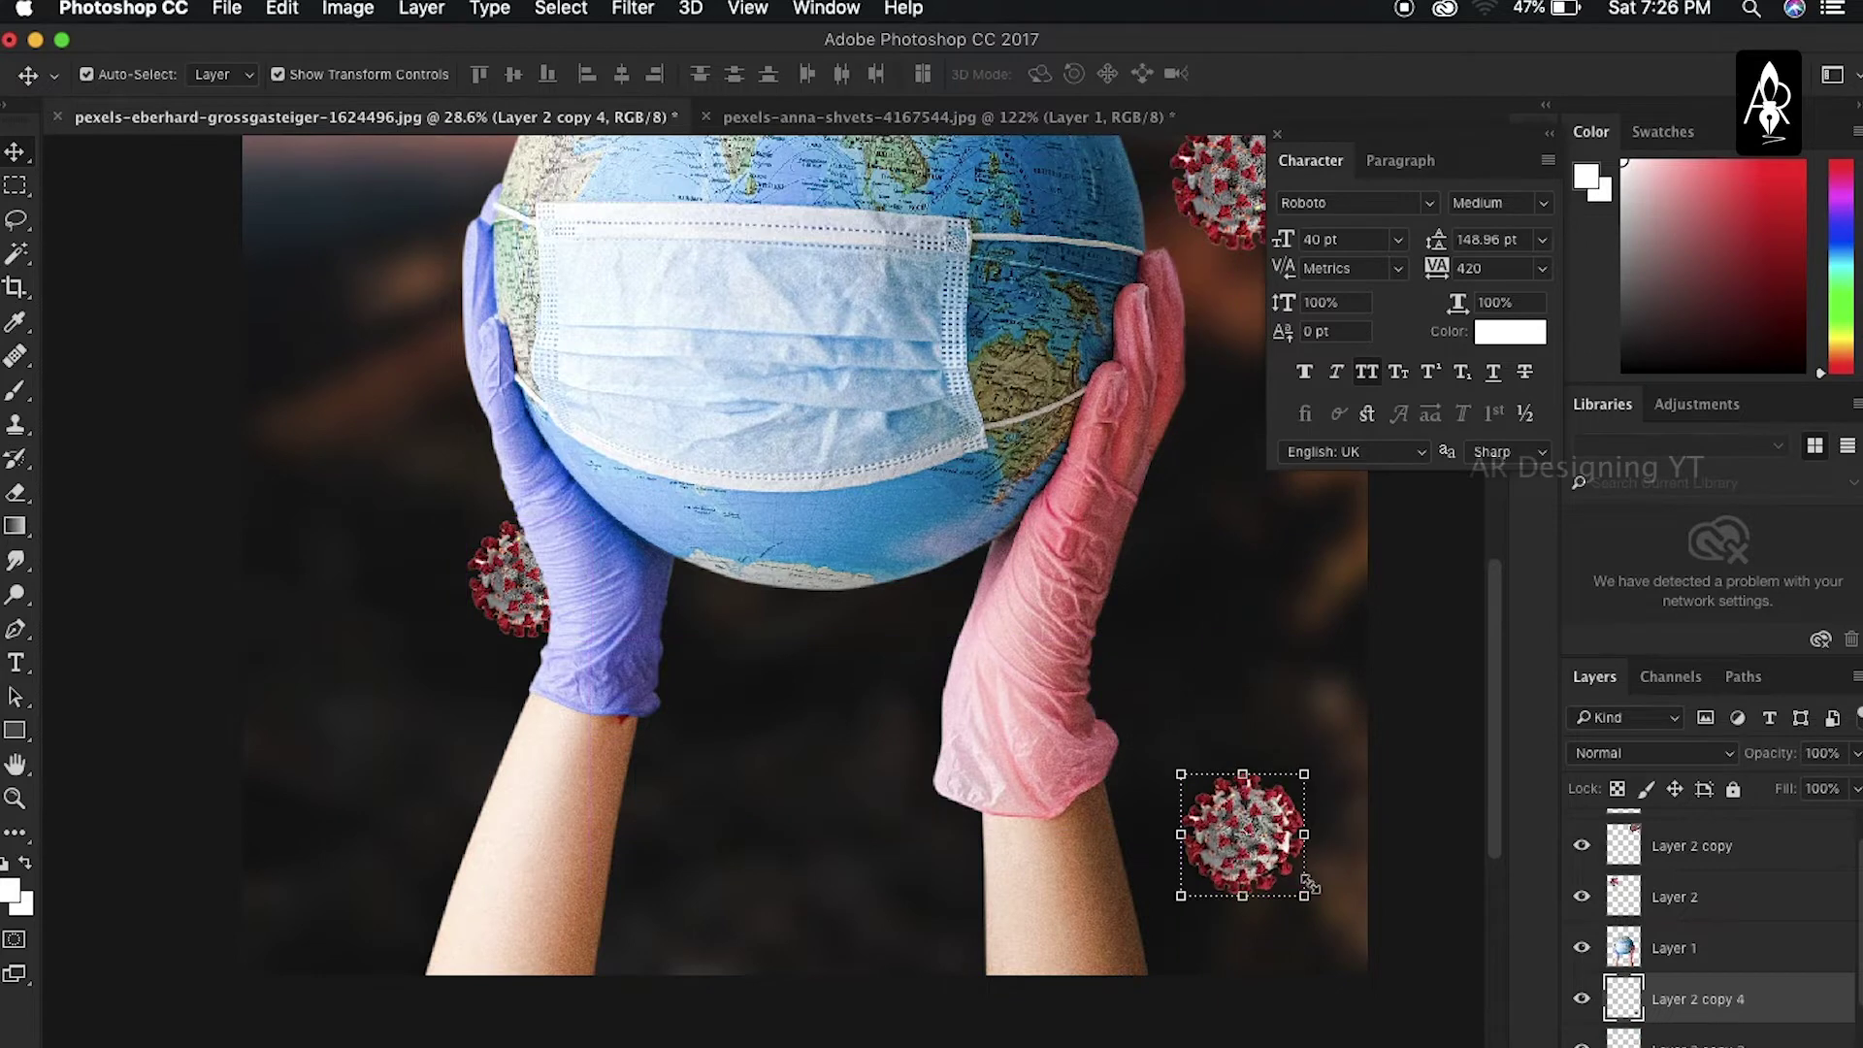
key(ctrl+0)
drag(597, 766, 577, 799)
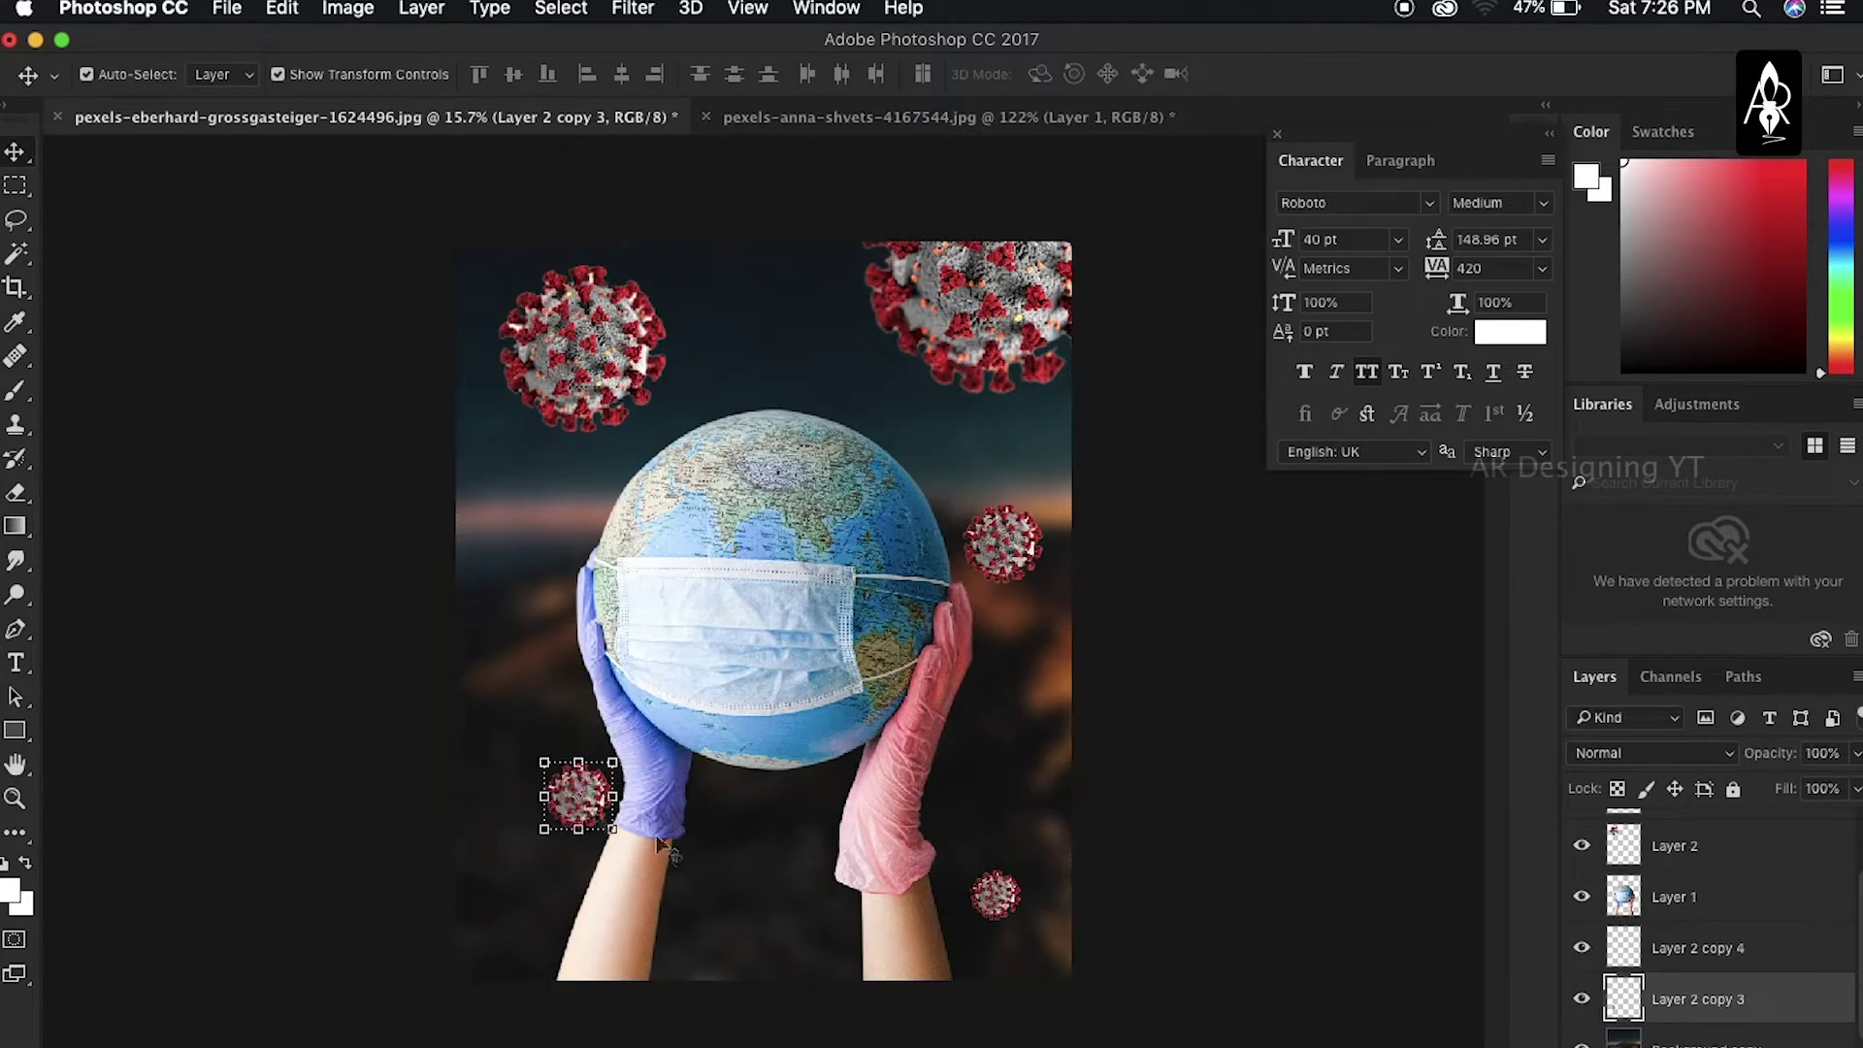
mouse_move(1012, 912)
mouse_down()
mouse_move(500, 560)
mouse_move(549, 580)
mouse_up()
Gaussian-blur the left-edge virus at radius 117.8 and also blur the bottom-right virus
click(633, 8)
mouse_move(643, 318)
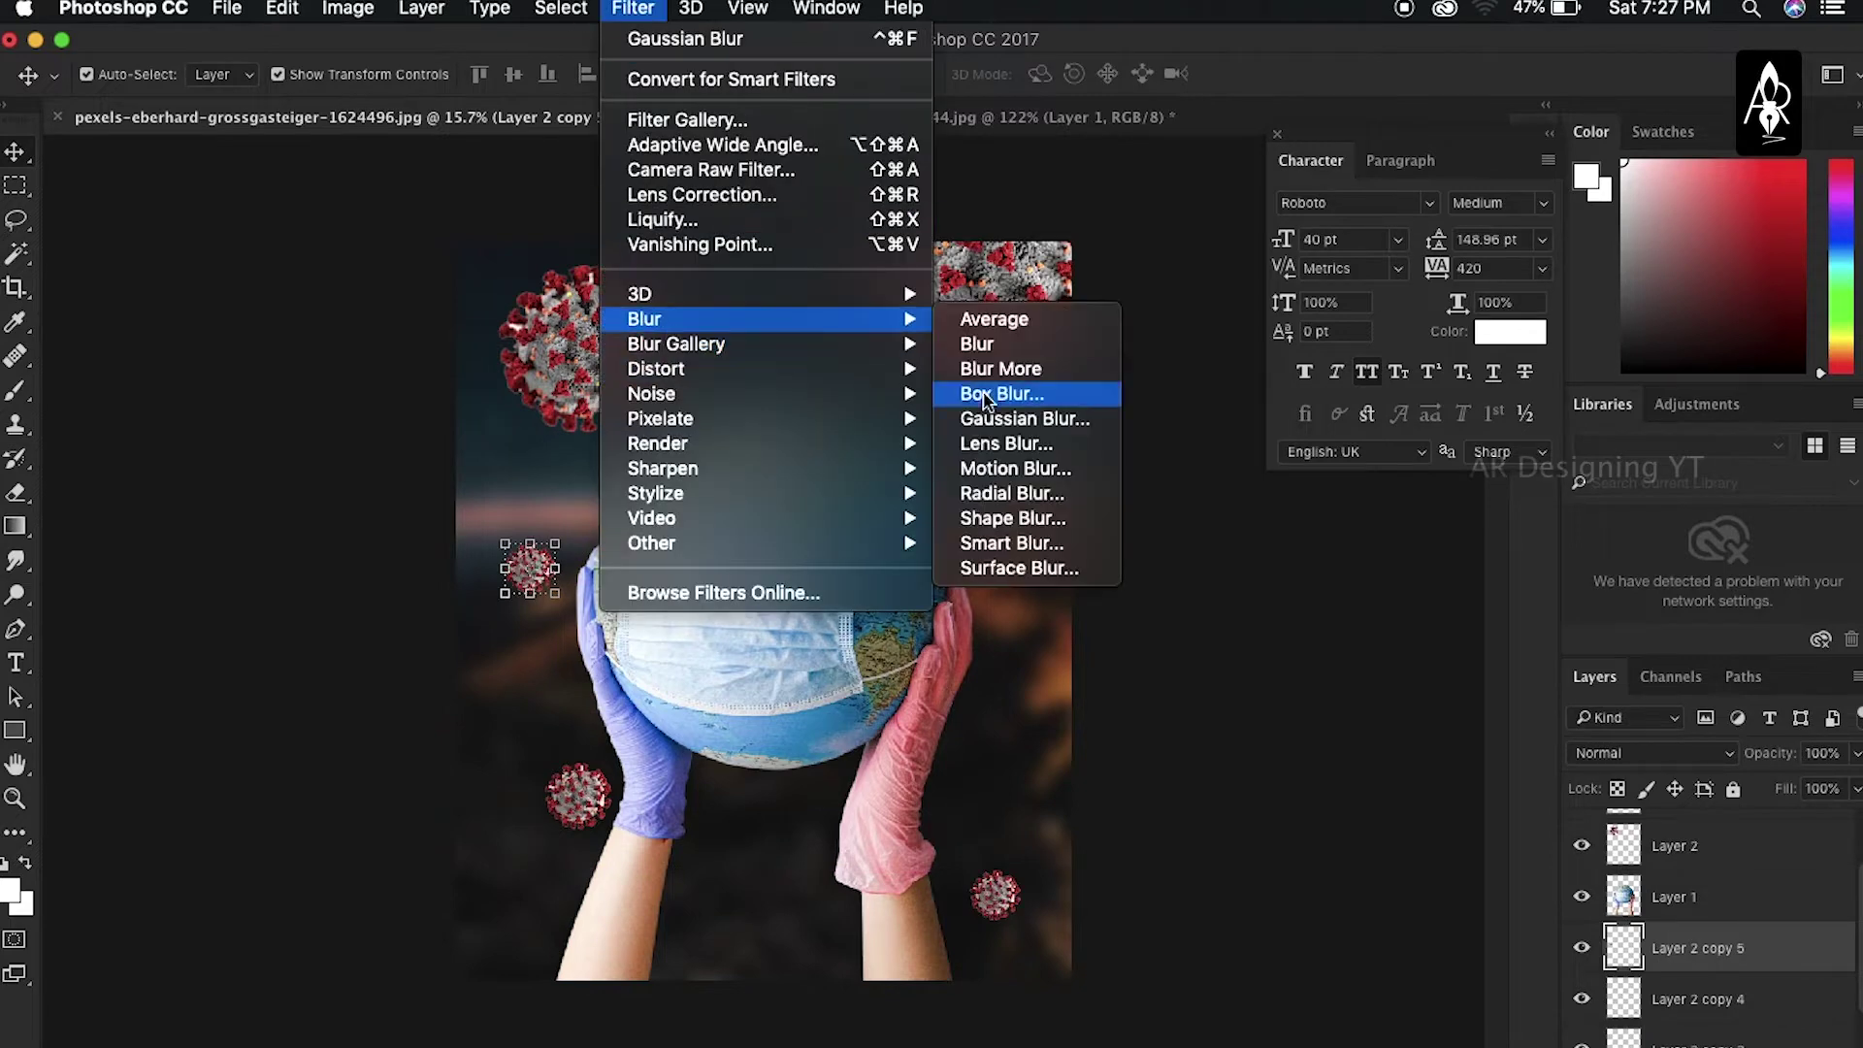
click(1060, 416)
click(1619, 631)
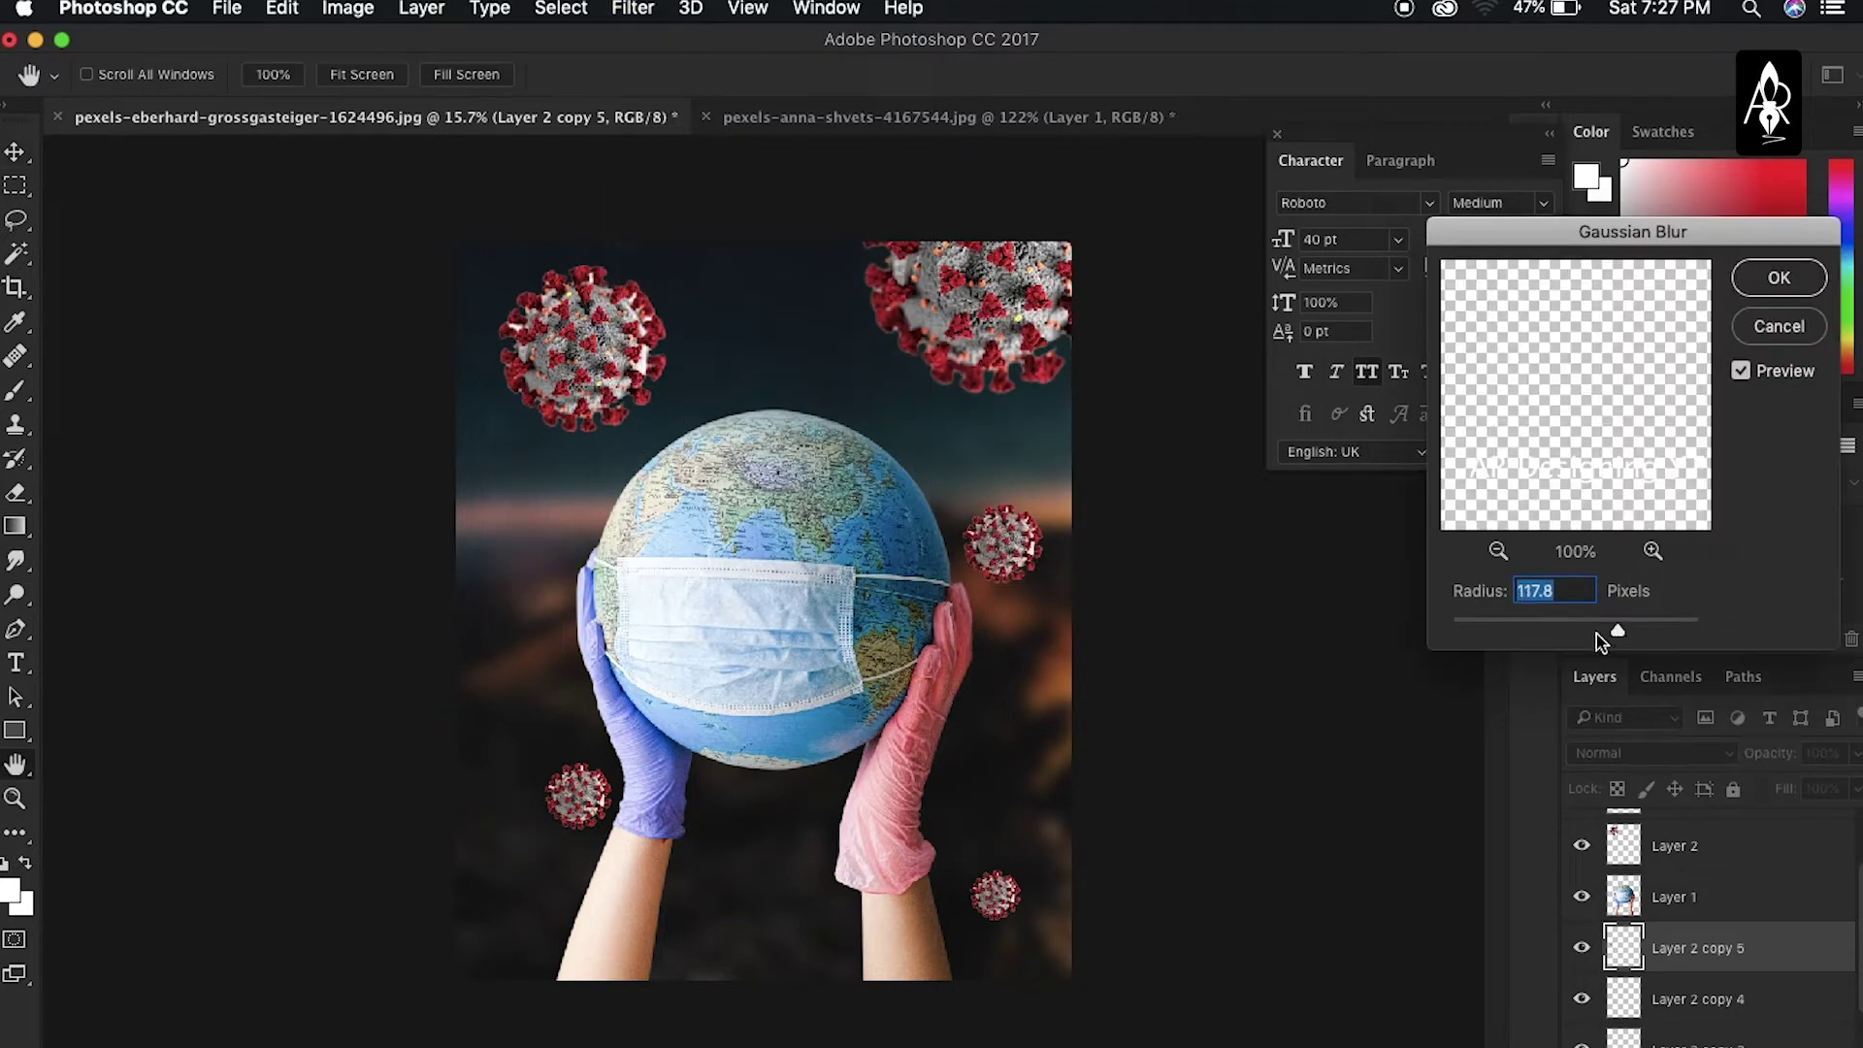
key(Return)
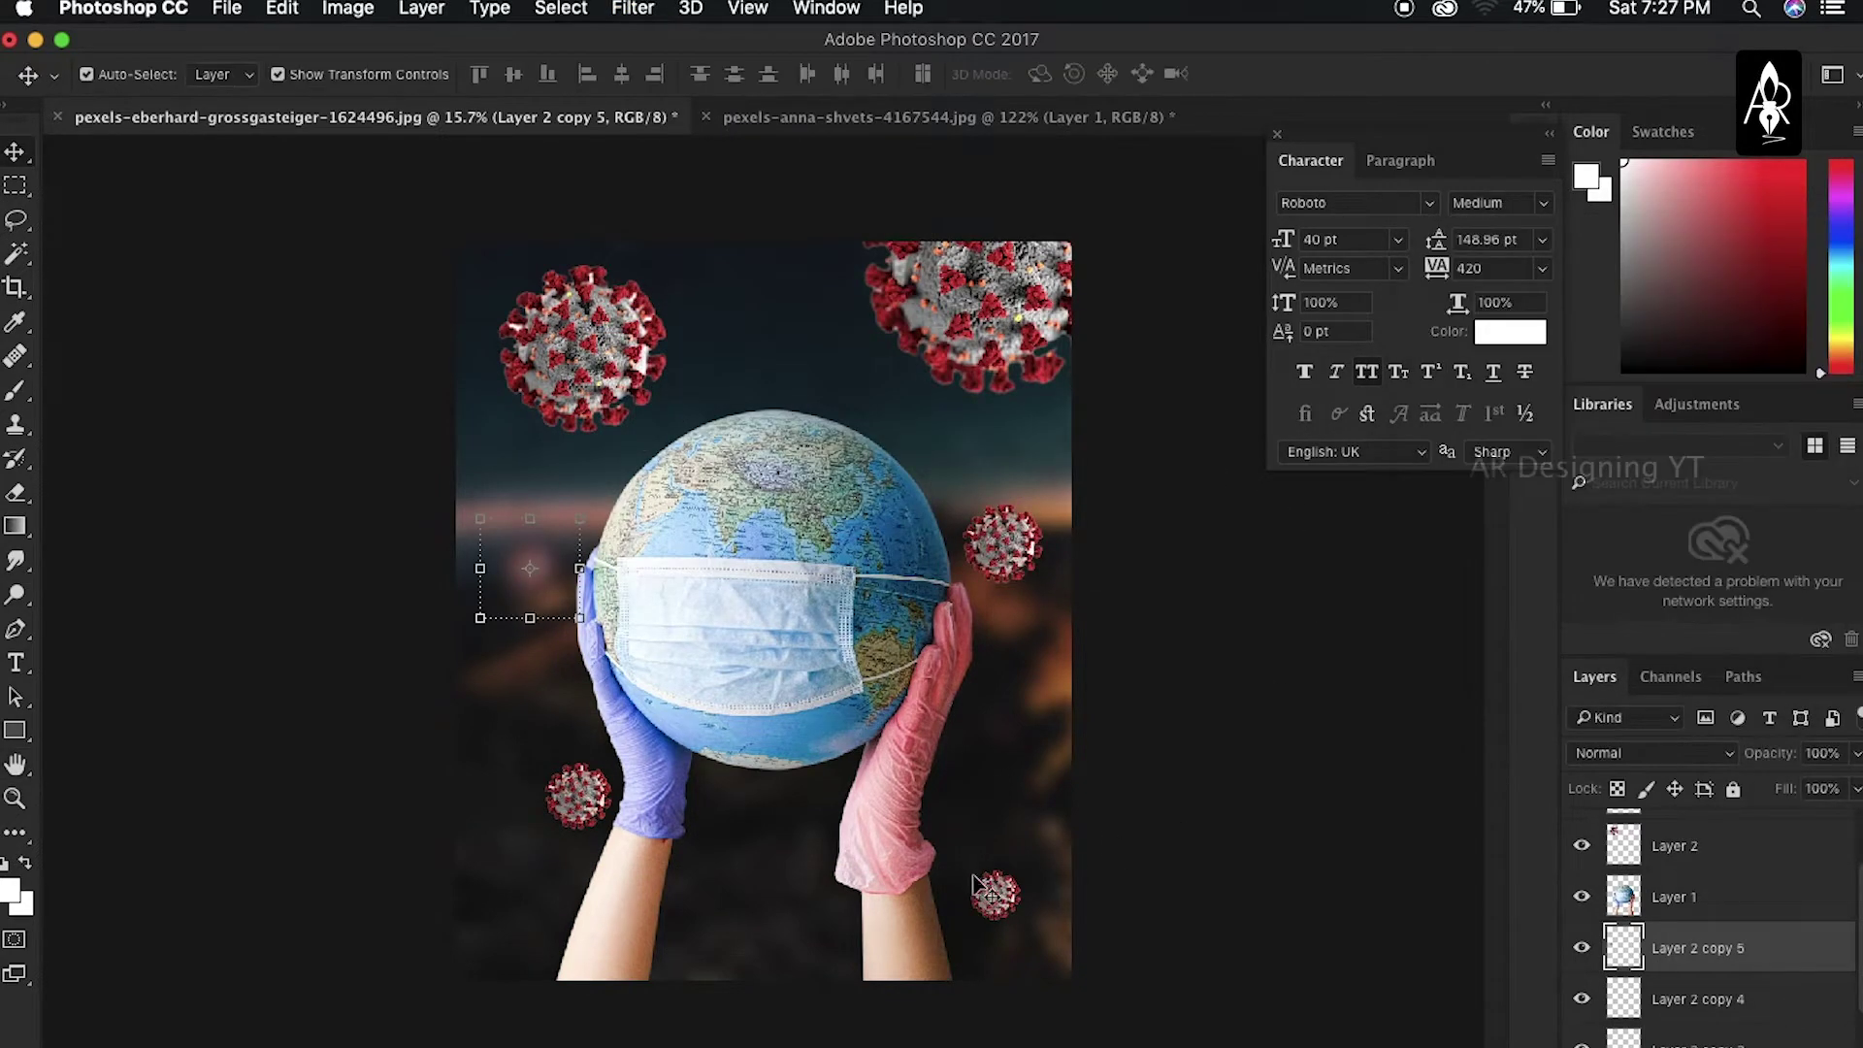
key(alt+bracketleft)
click(613, 10)
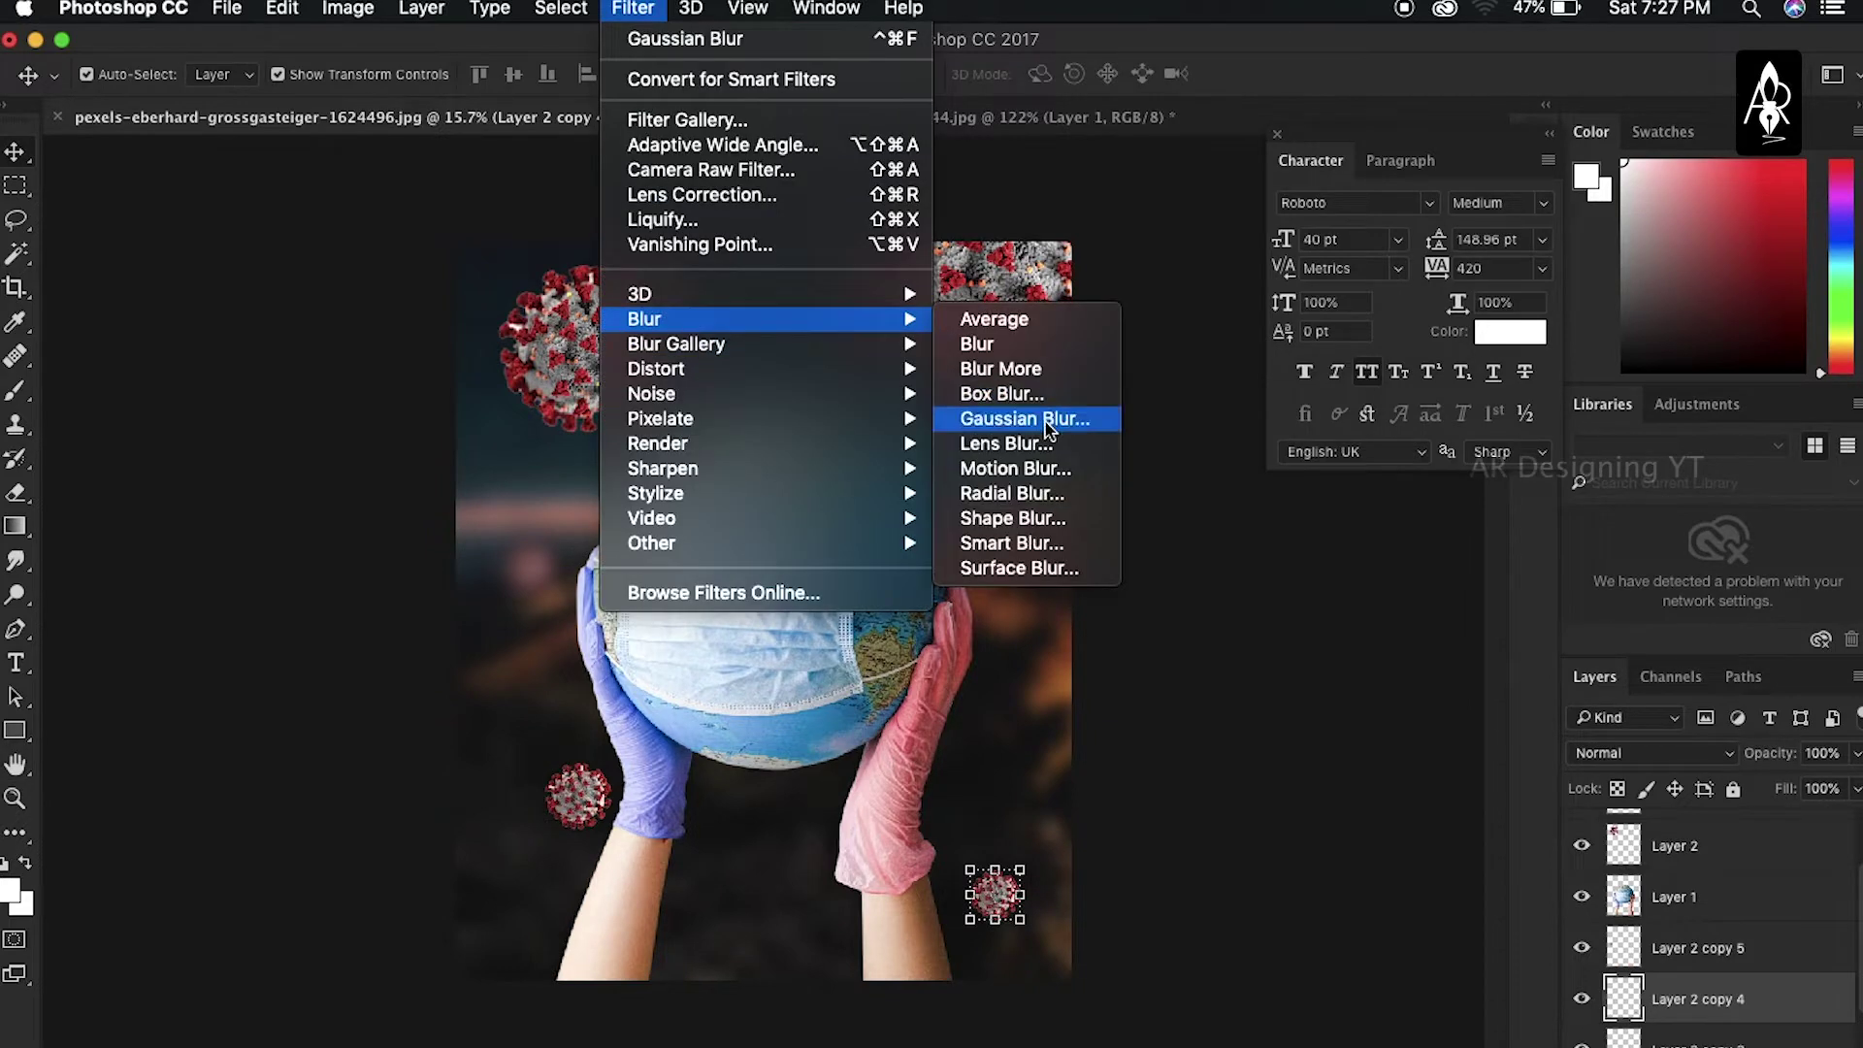
click(1061, 415)
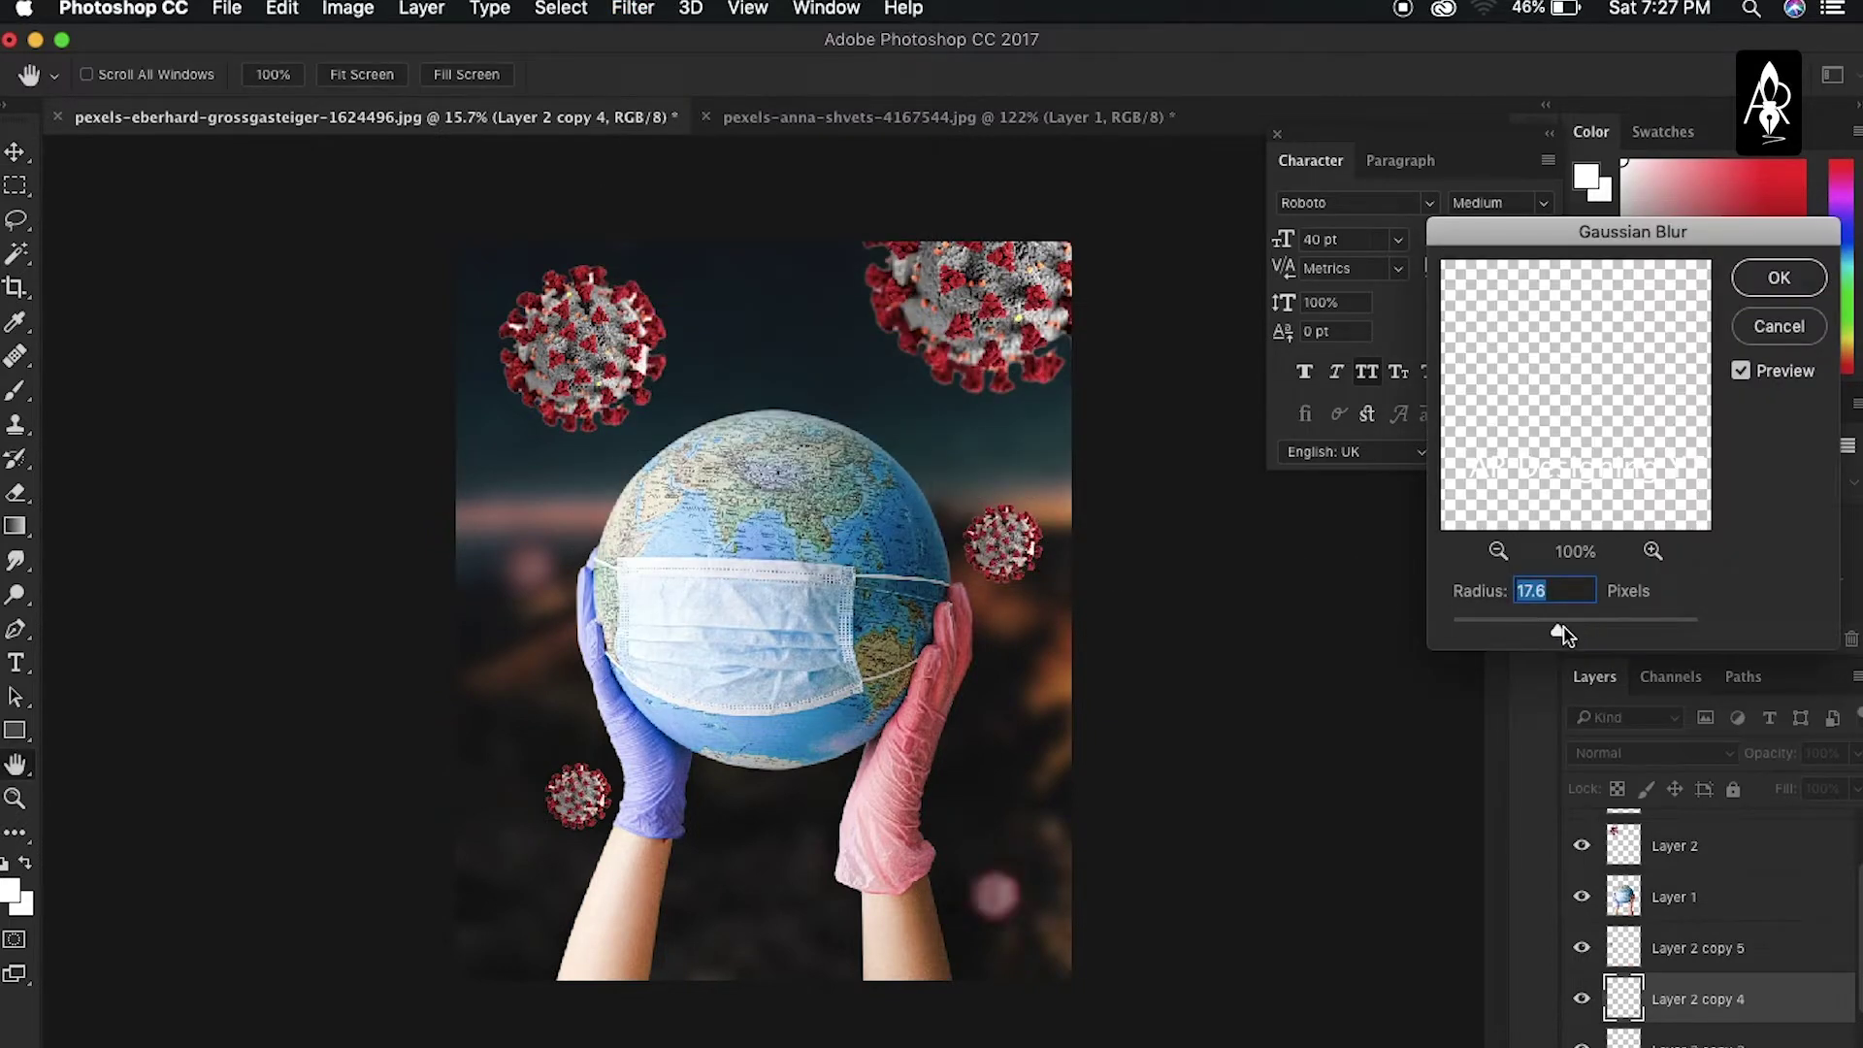
key(Return)
Blur the lower-left virus and lightly blur the virus right of the globe
key(alt+bracketleft)
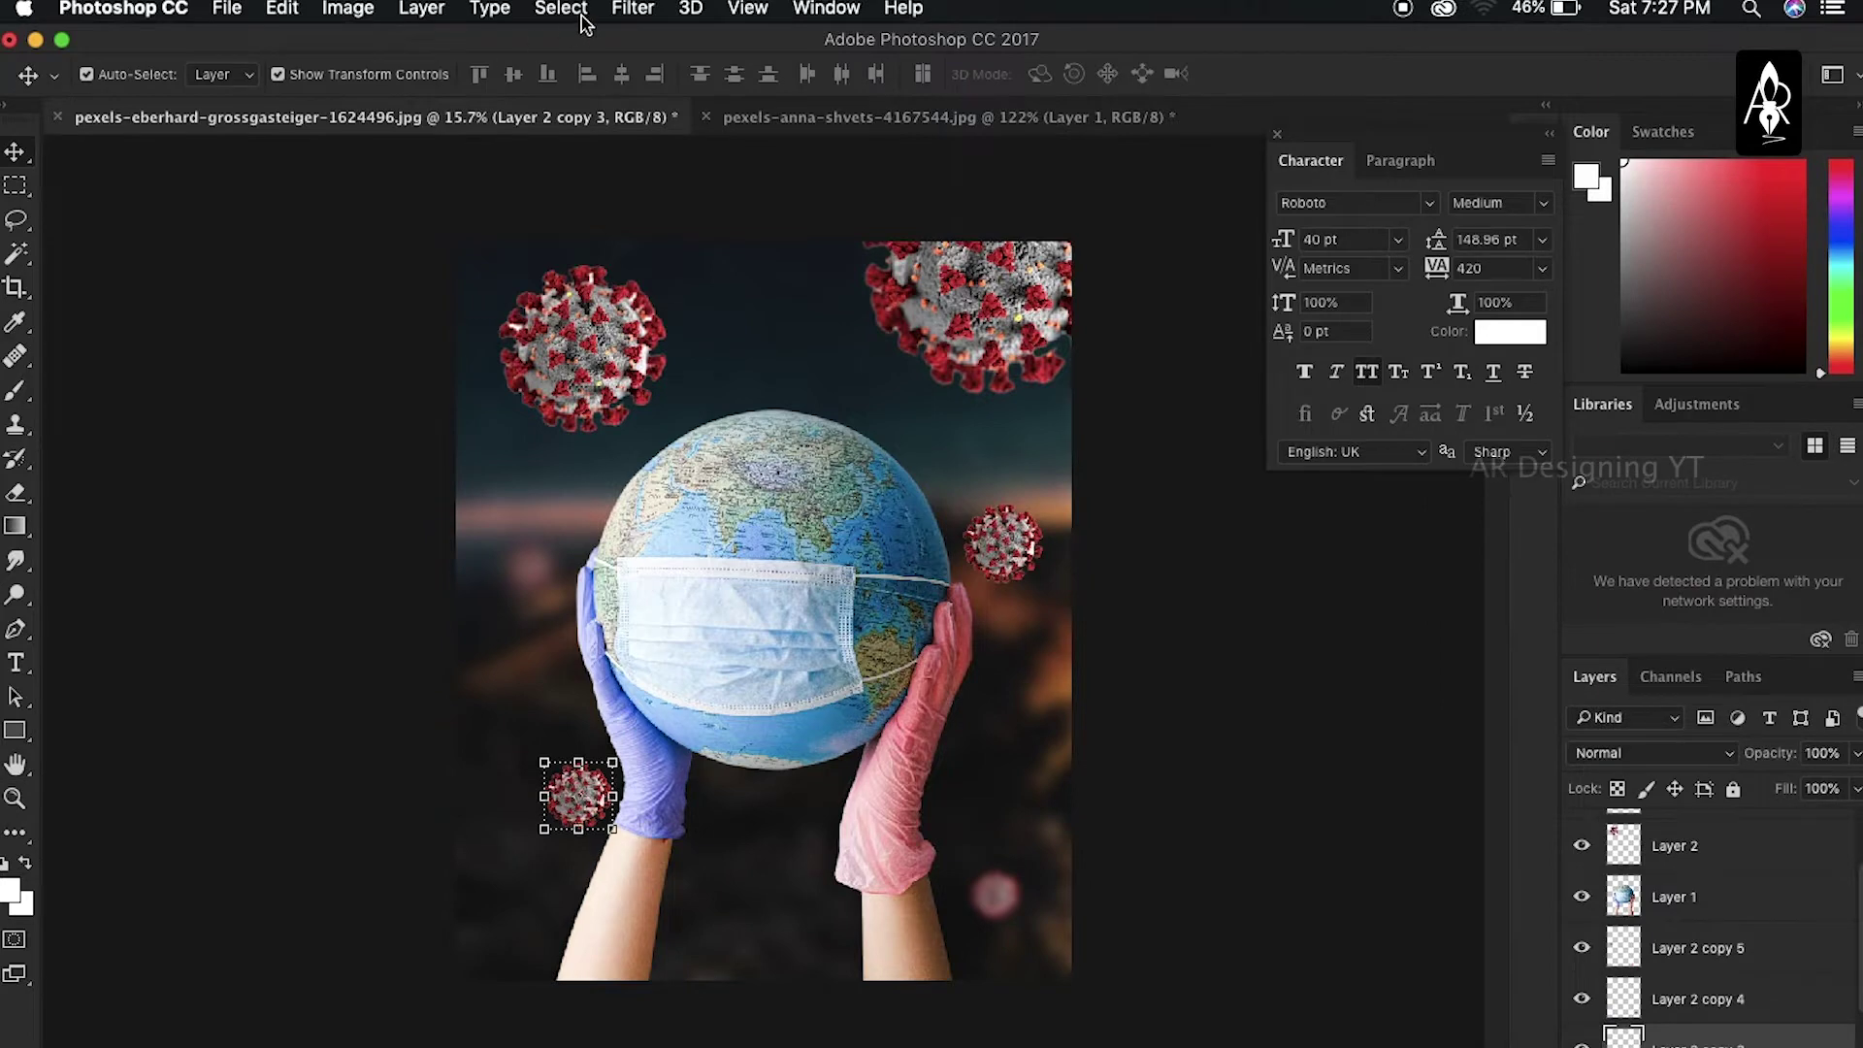
click(633, 9)
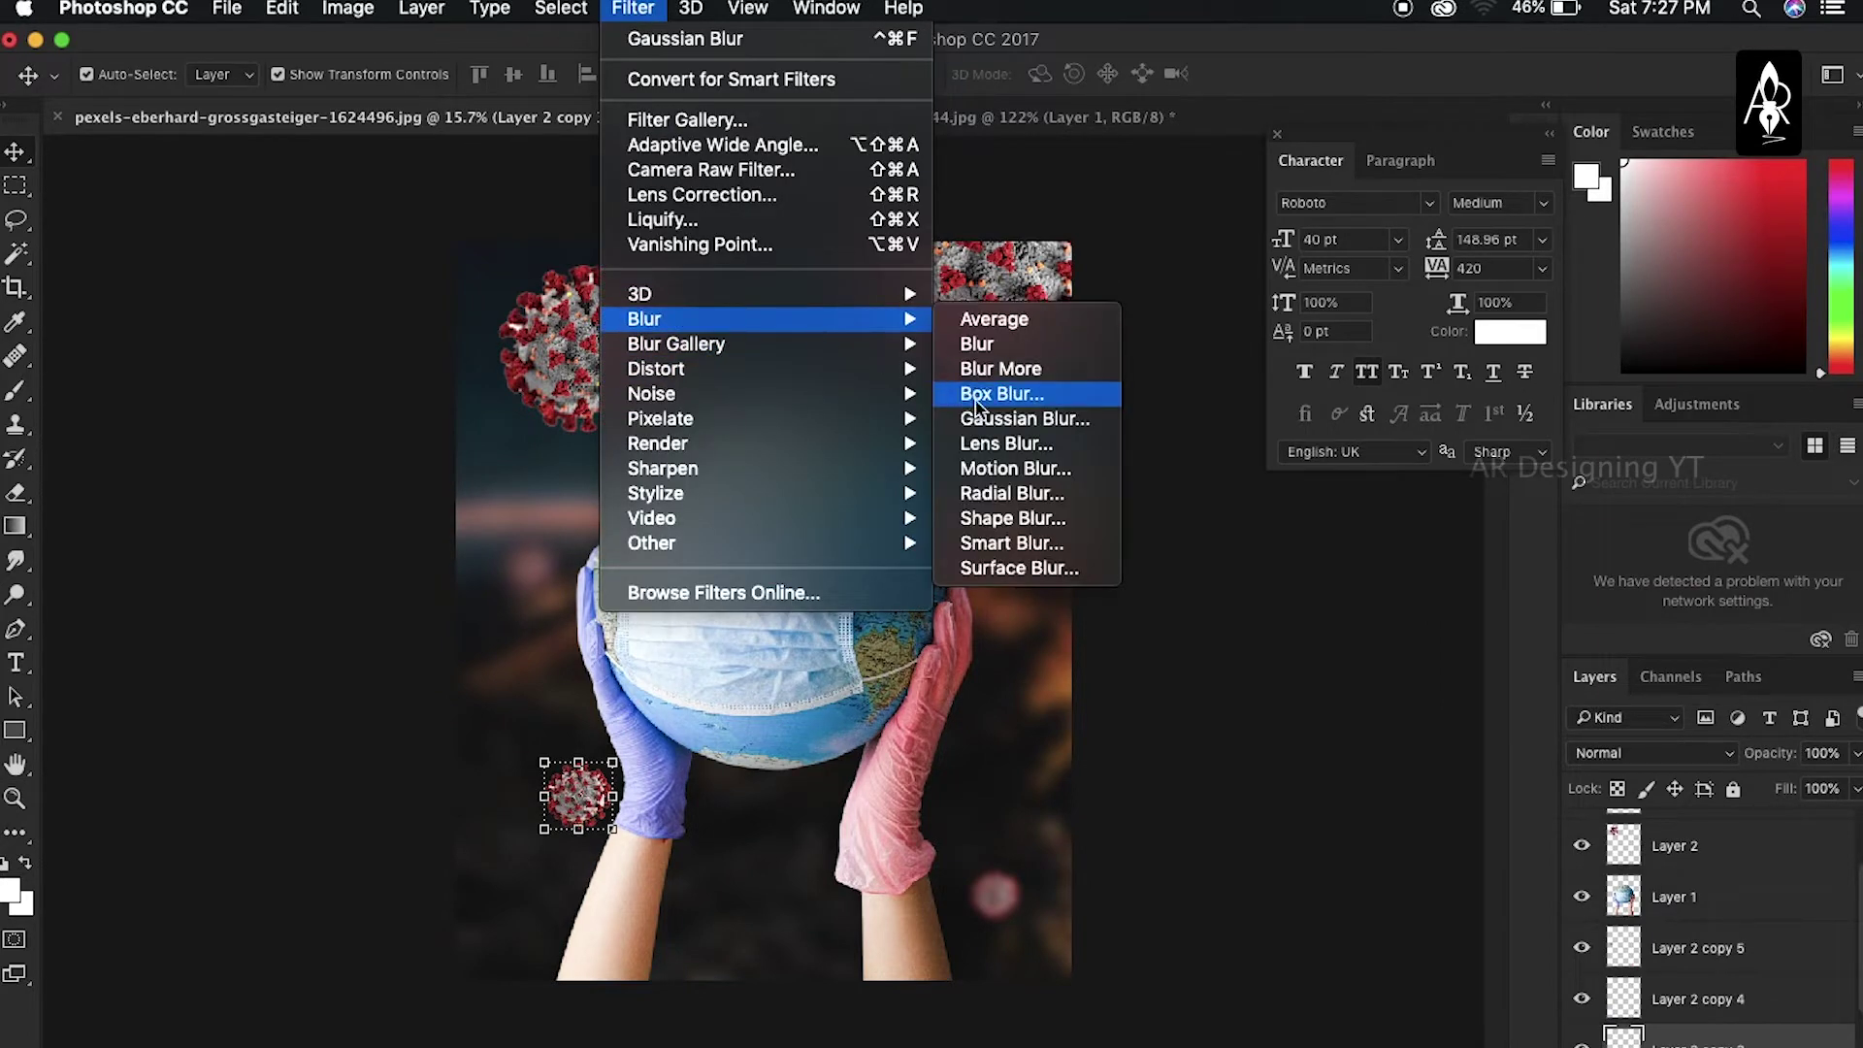
click(1009, 419)
key(Return)
click(1019, 540)
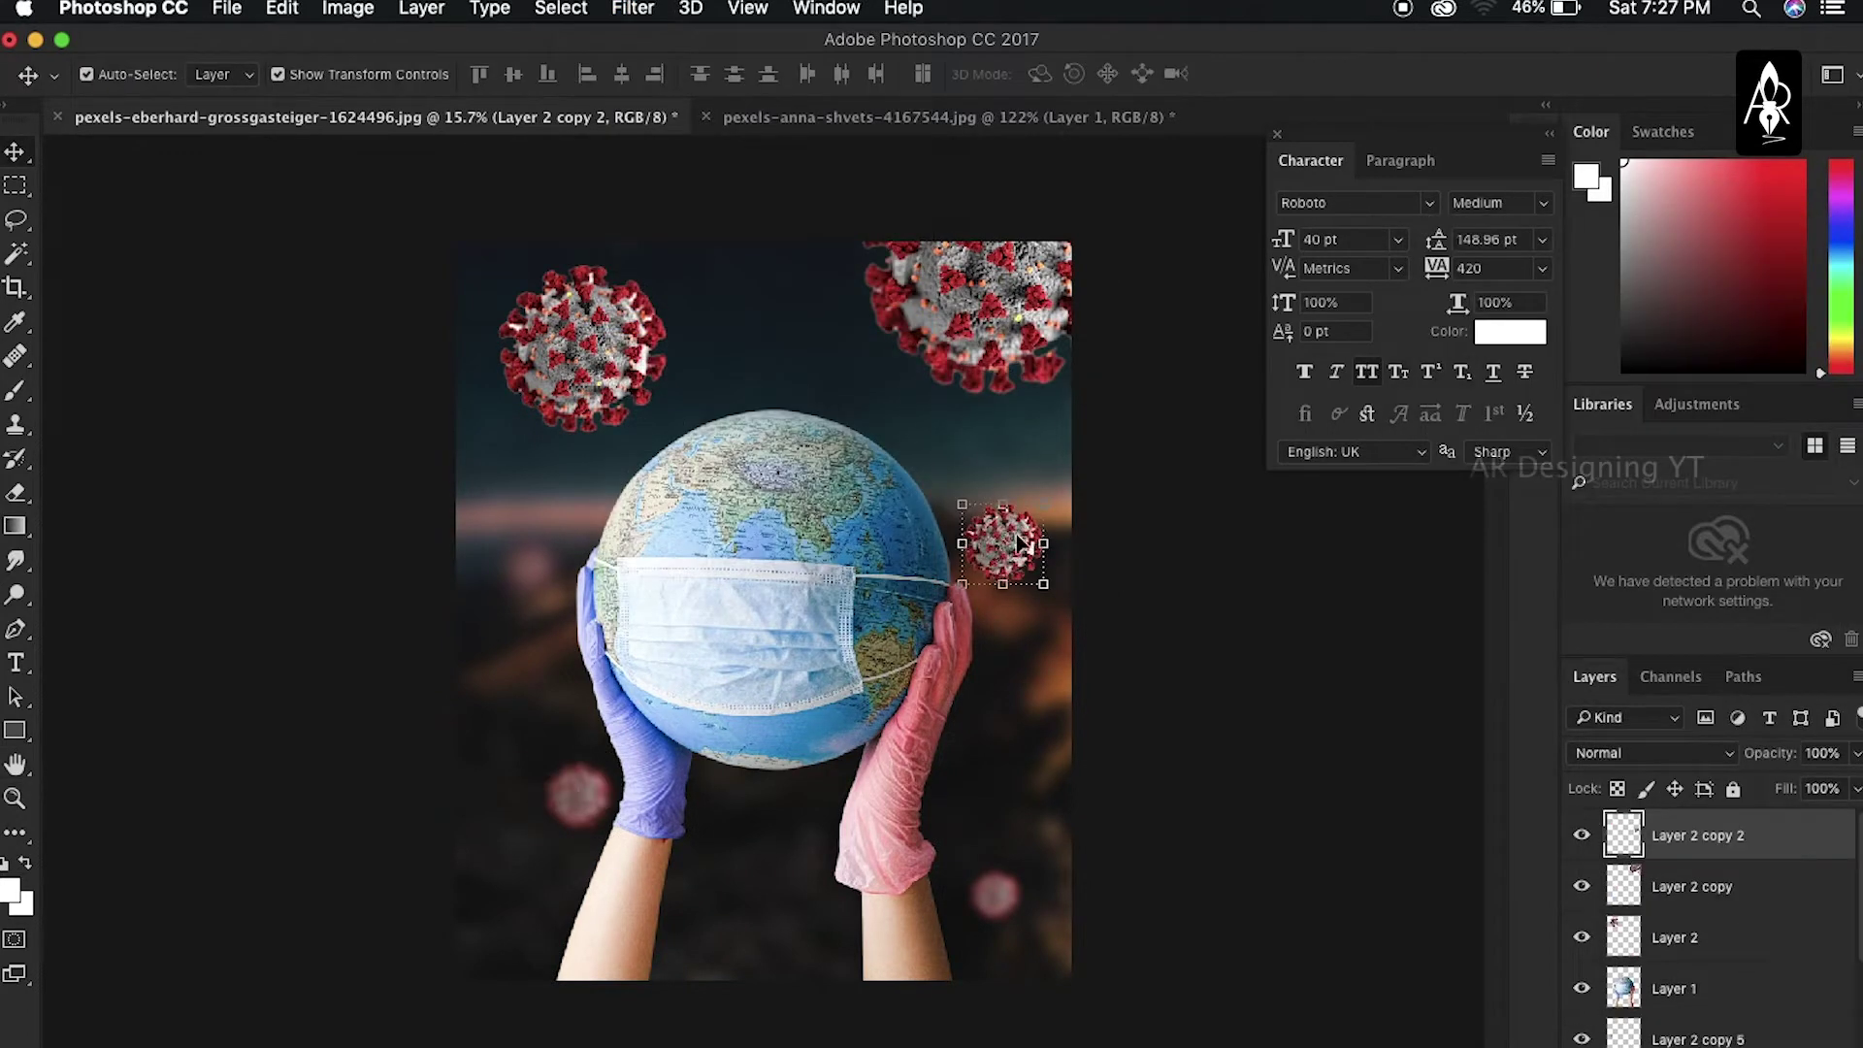
click(636, 9)
mouse_move(643, 318)
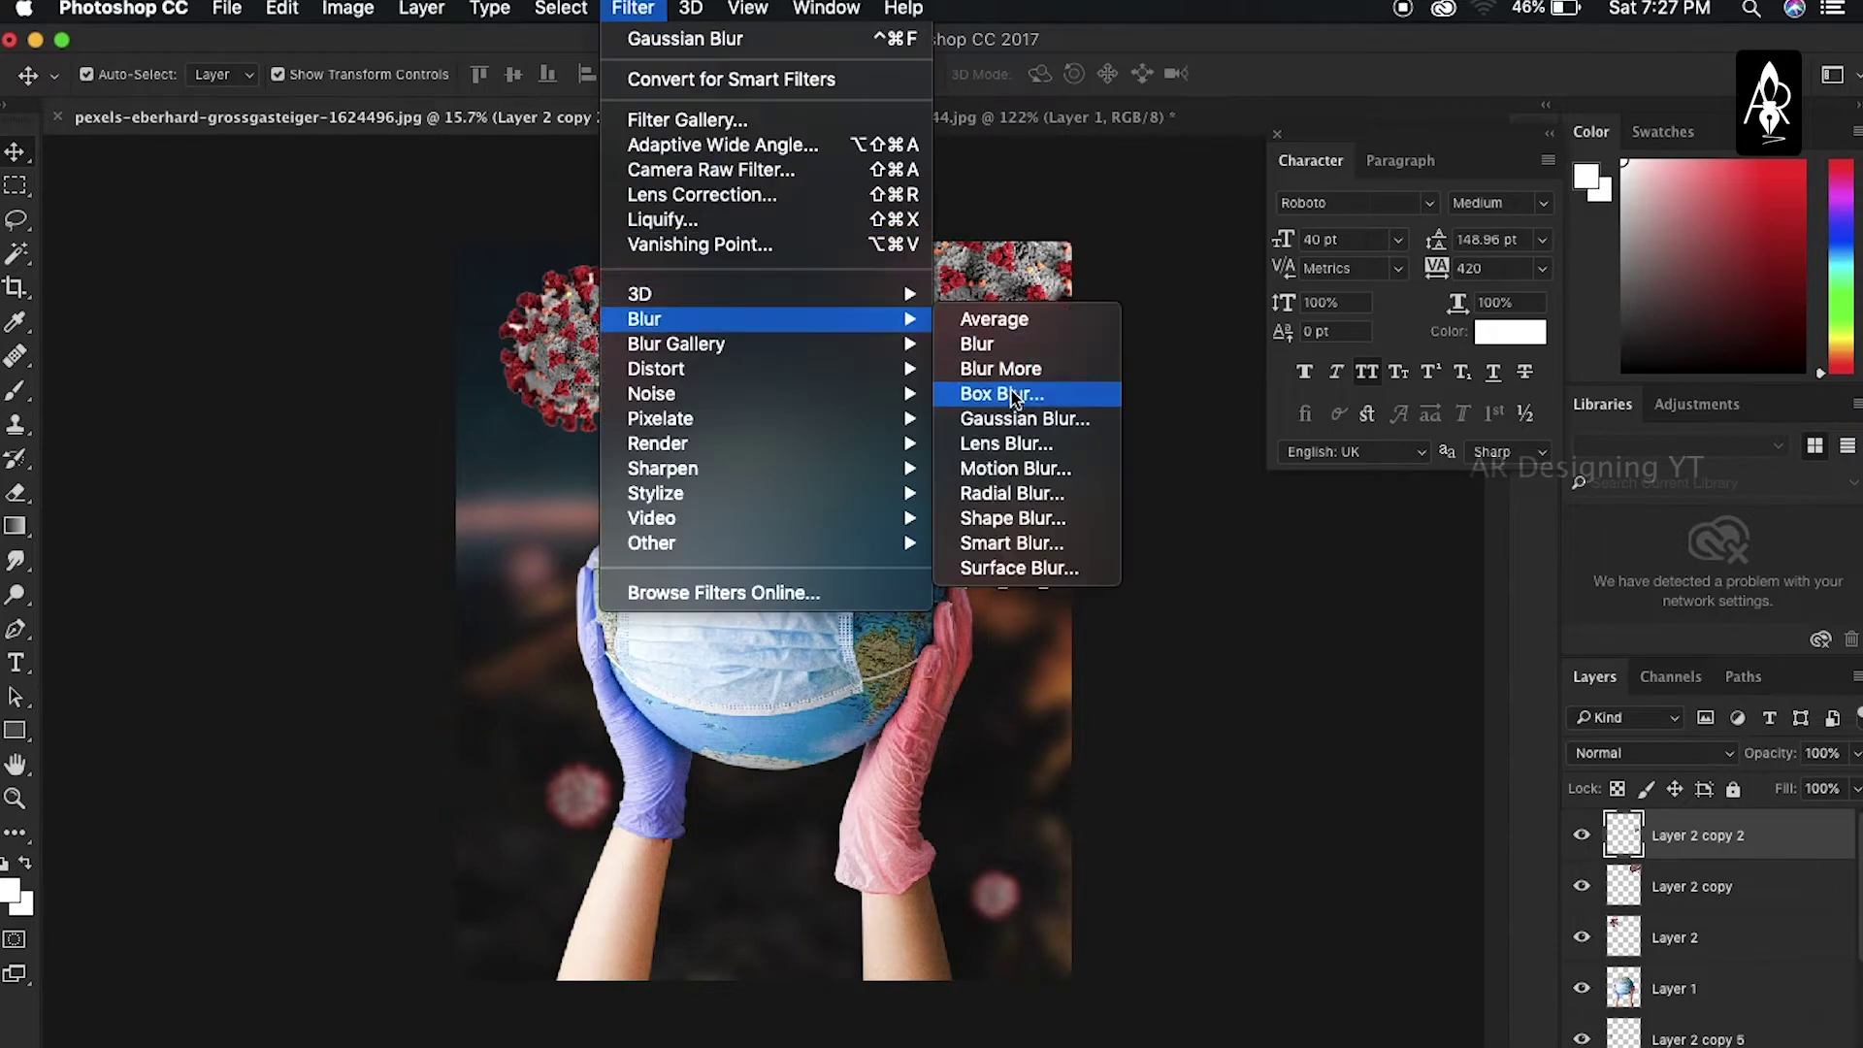
click(1061, 427)
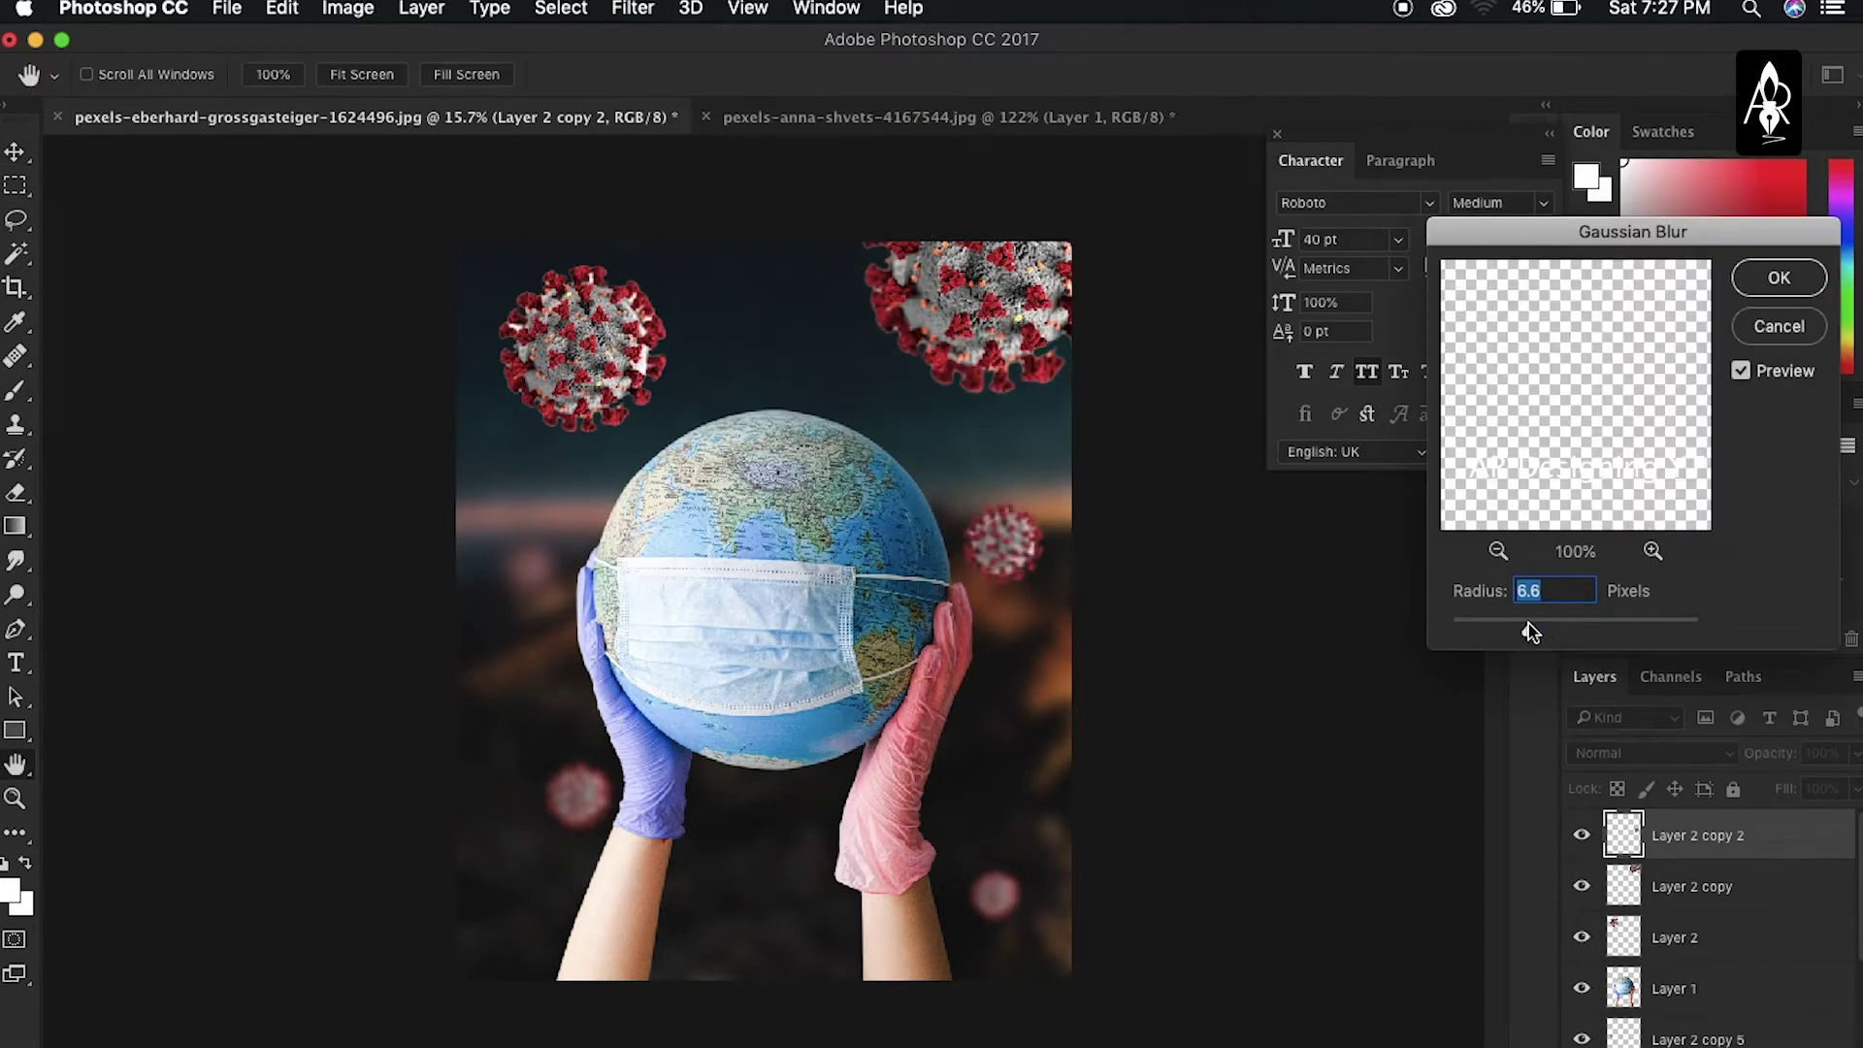
key(Return)
click(980, 320)
Lightly blur the large top-right and top-left viruses and nudge their positions
click(633, 9)
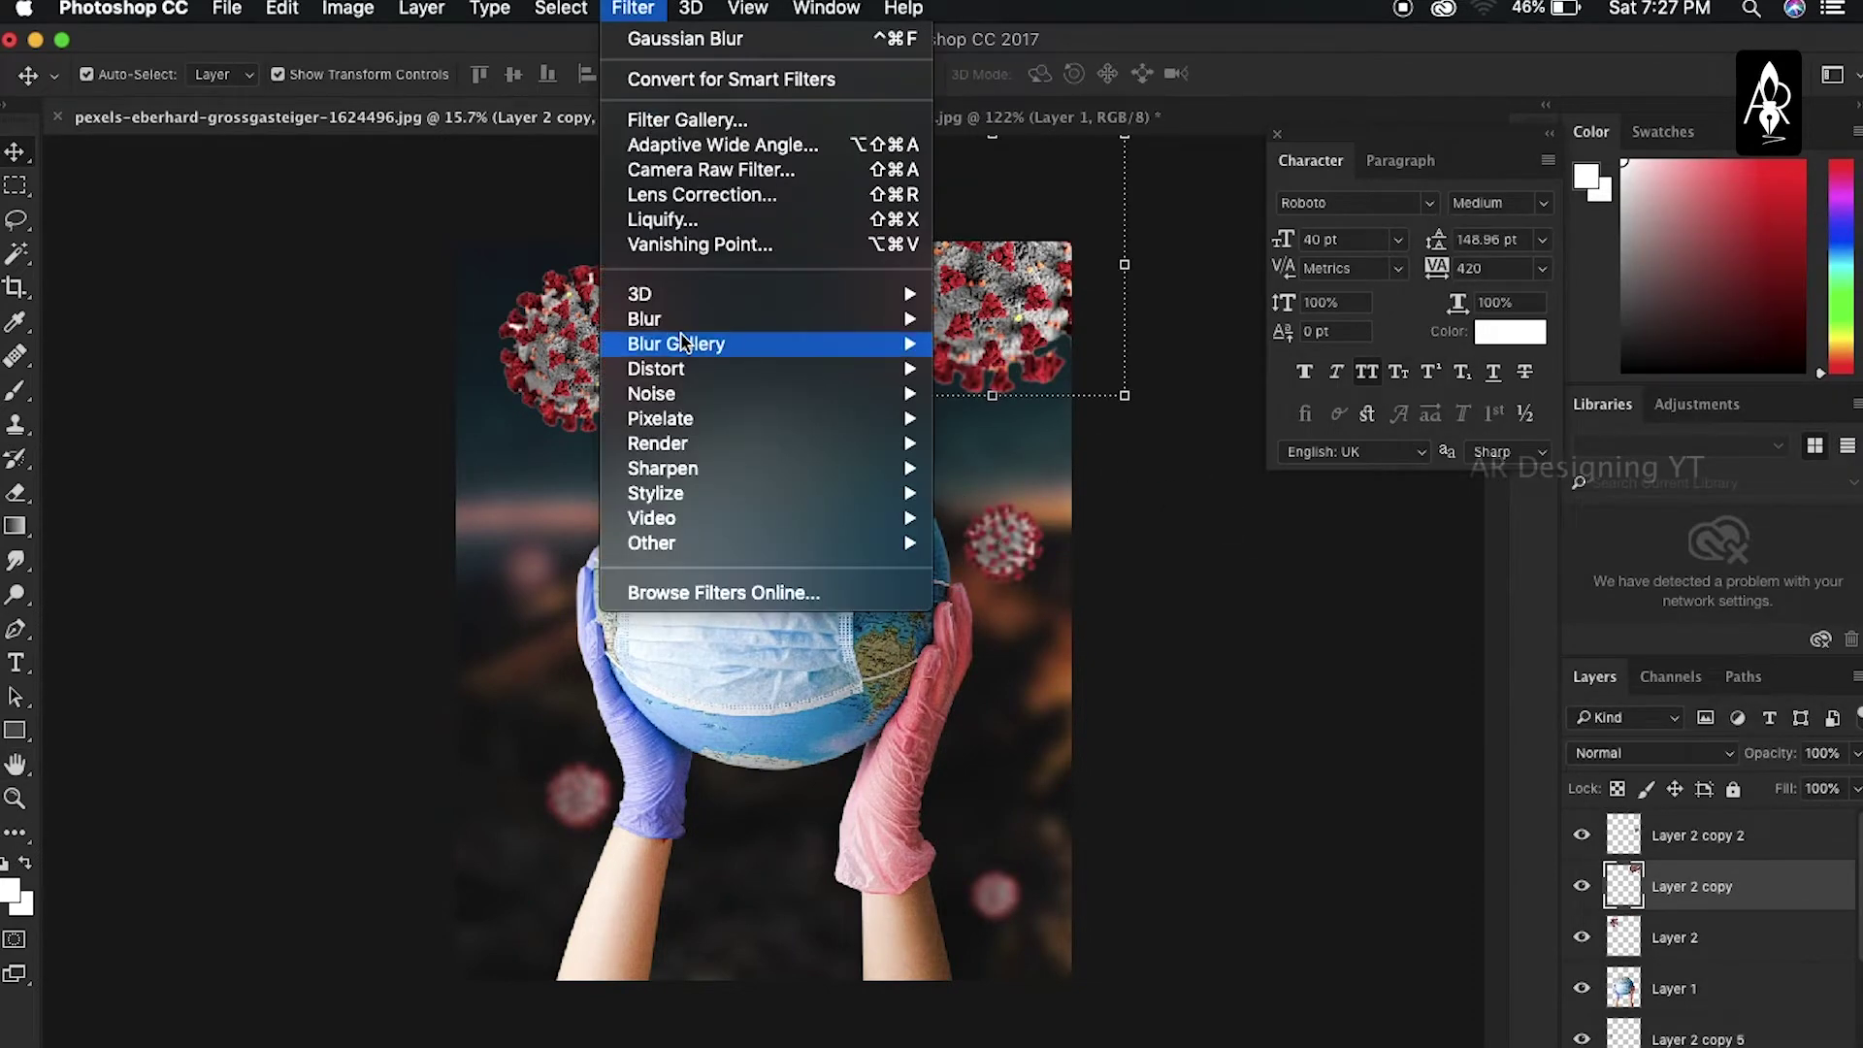
key(Return)
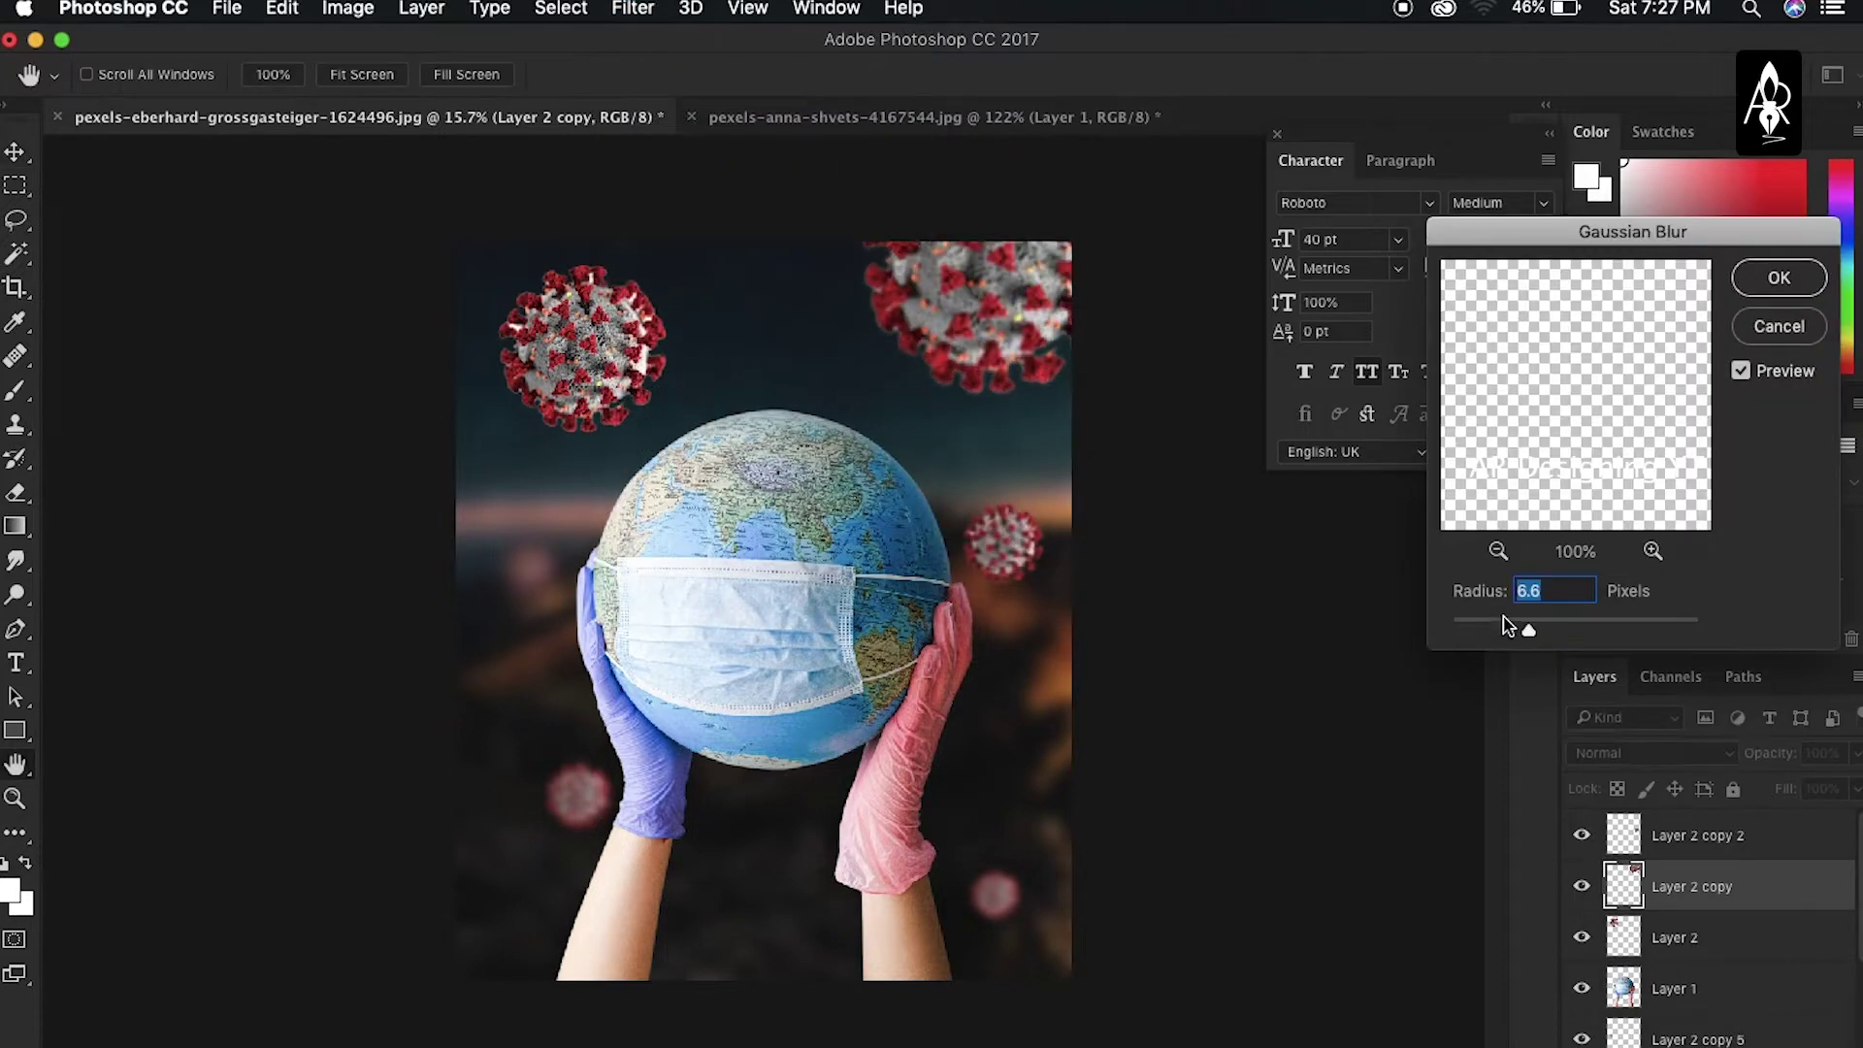
key(Return)
click(640, 379)
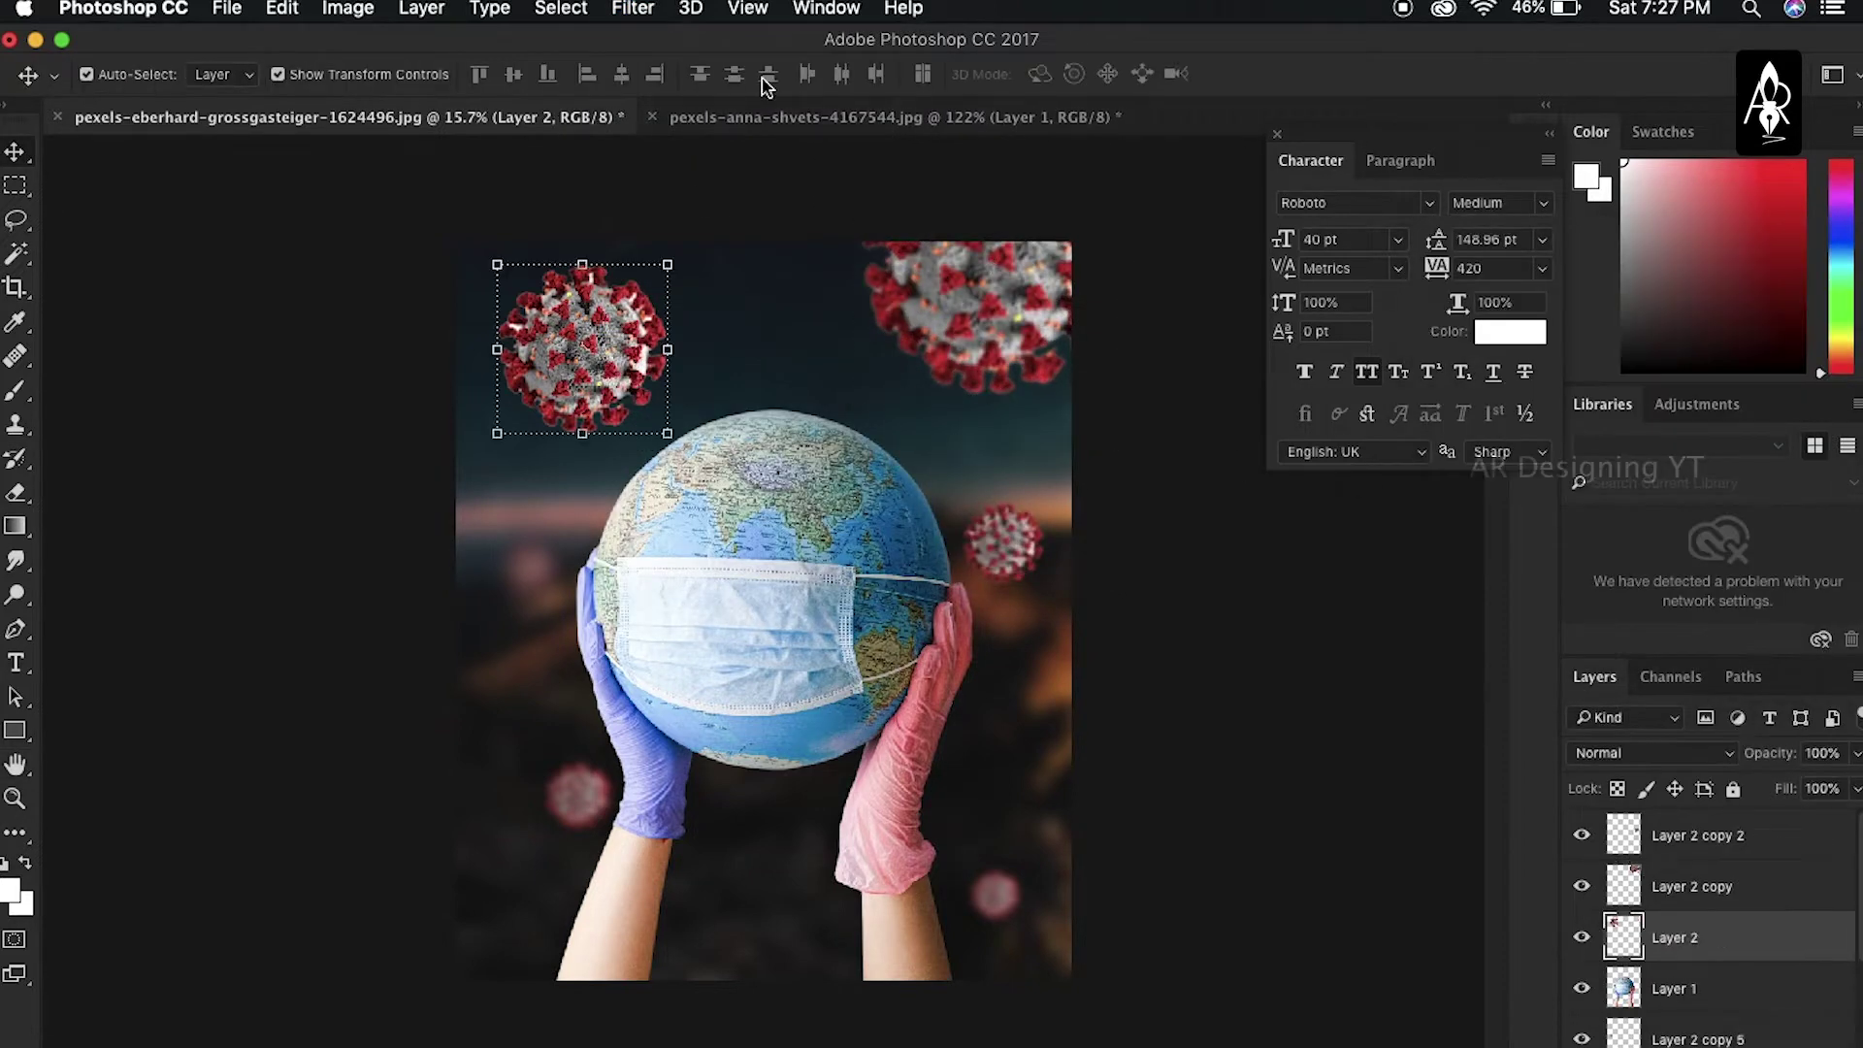
click(645, 10)
mouse_move(644, 318)
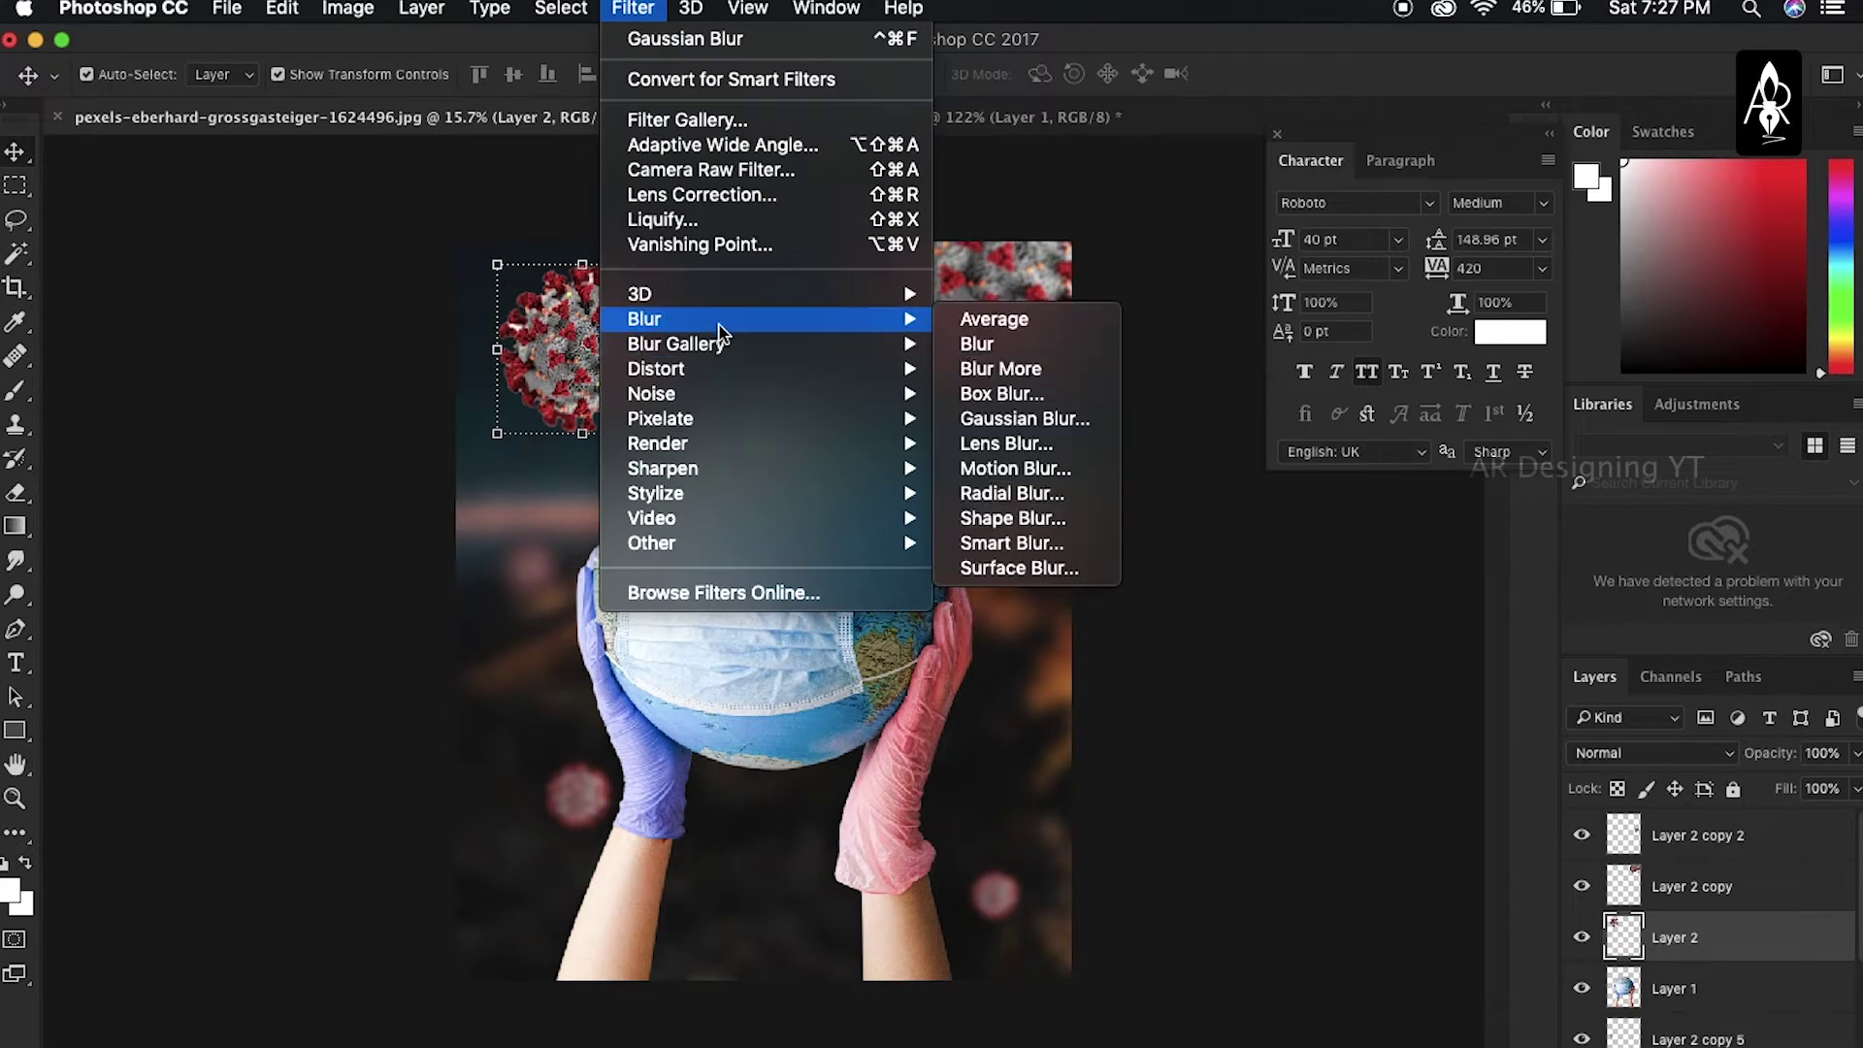
click(1014, 418)
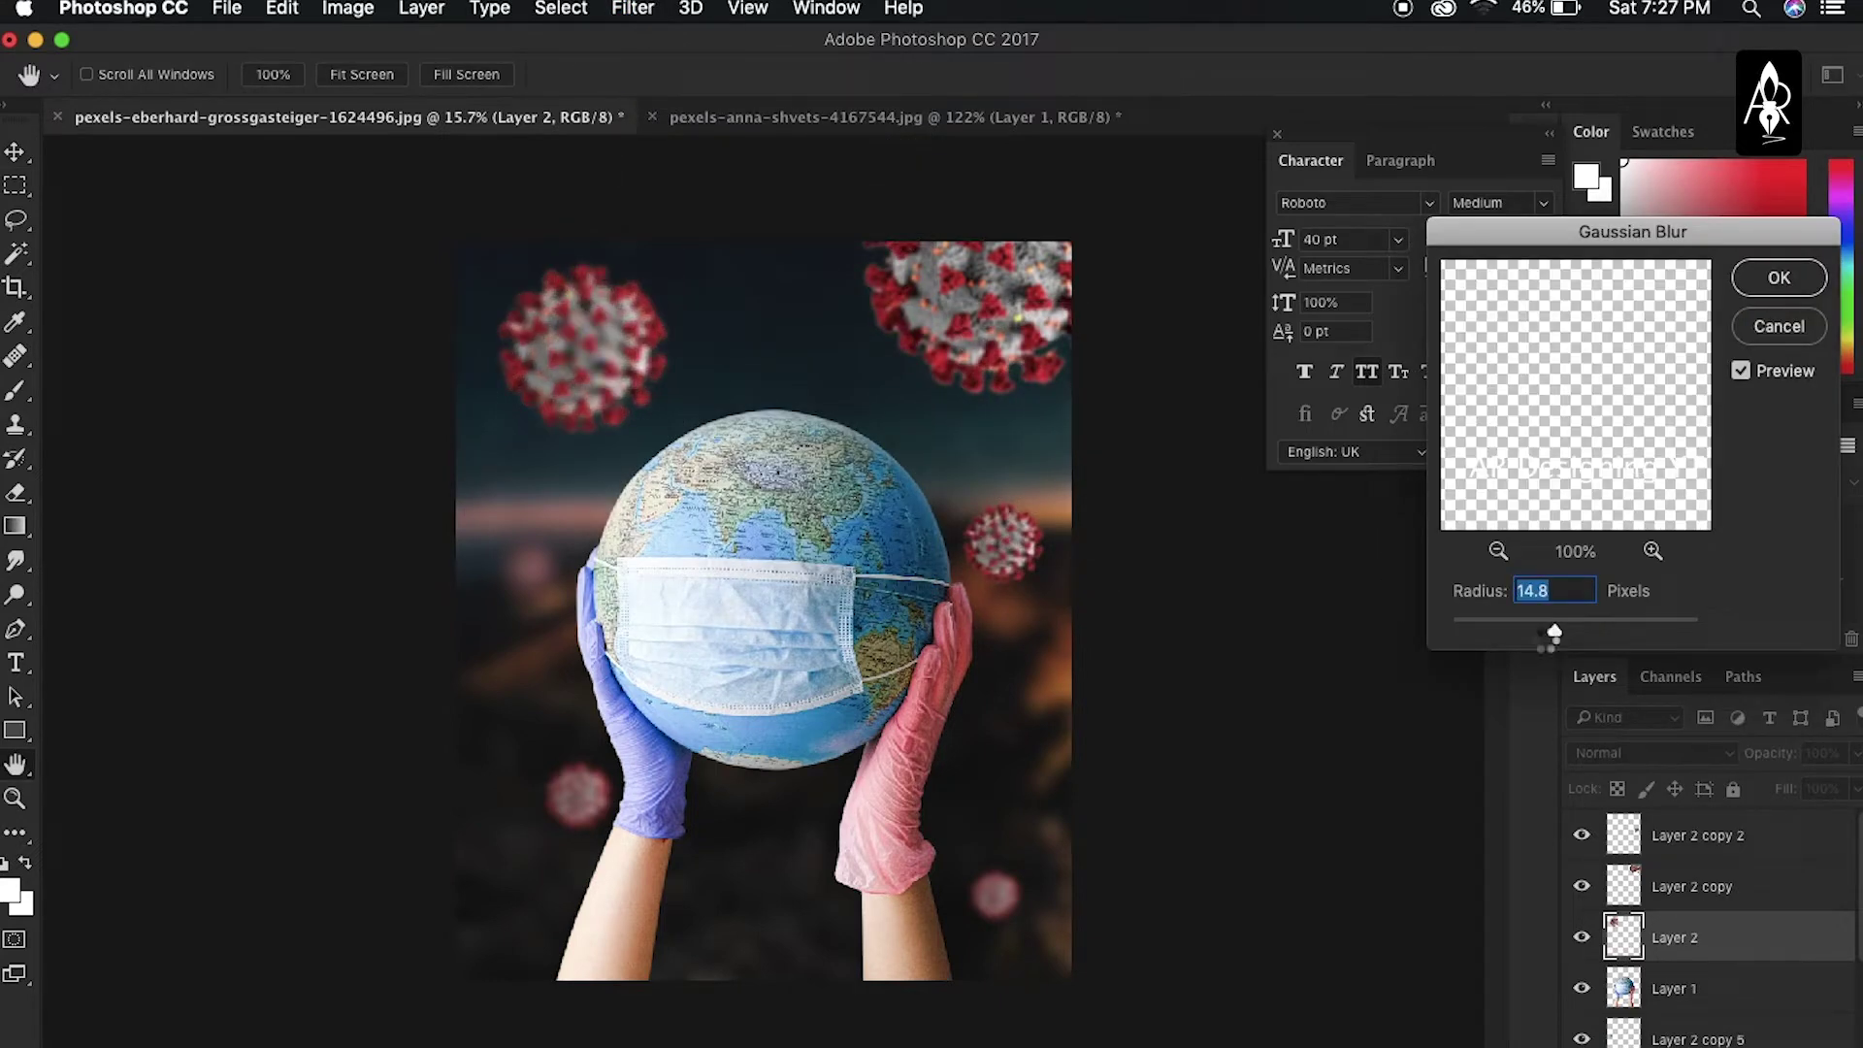
key(Return)
drag(616, 372, 614, 386)
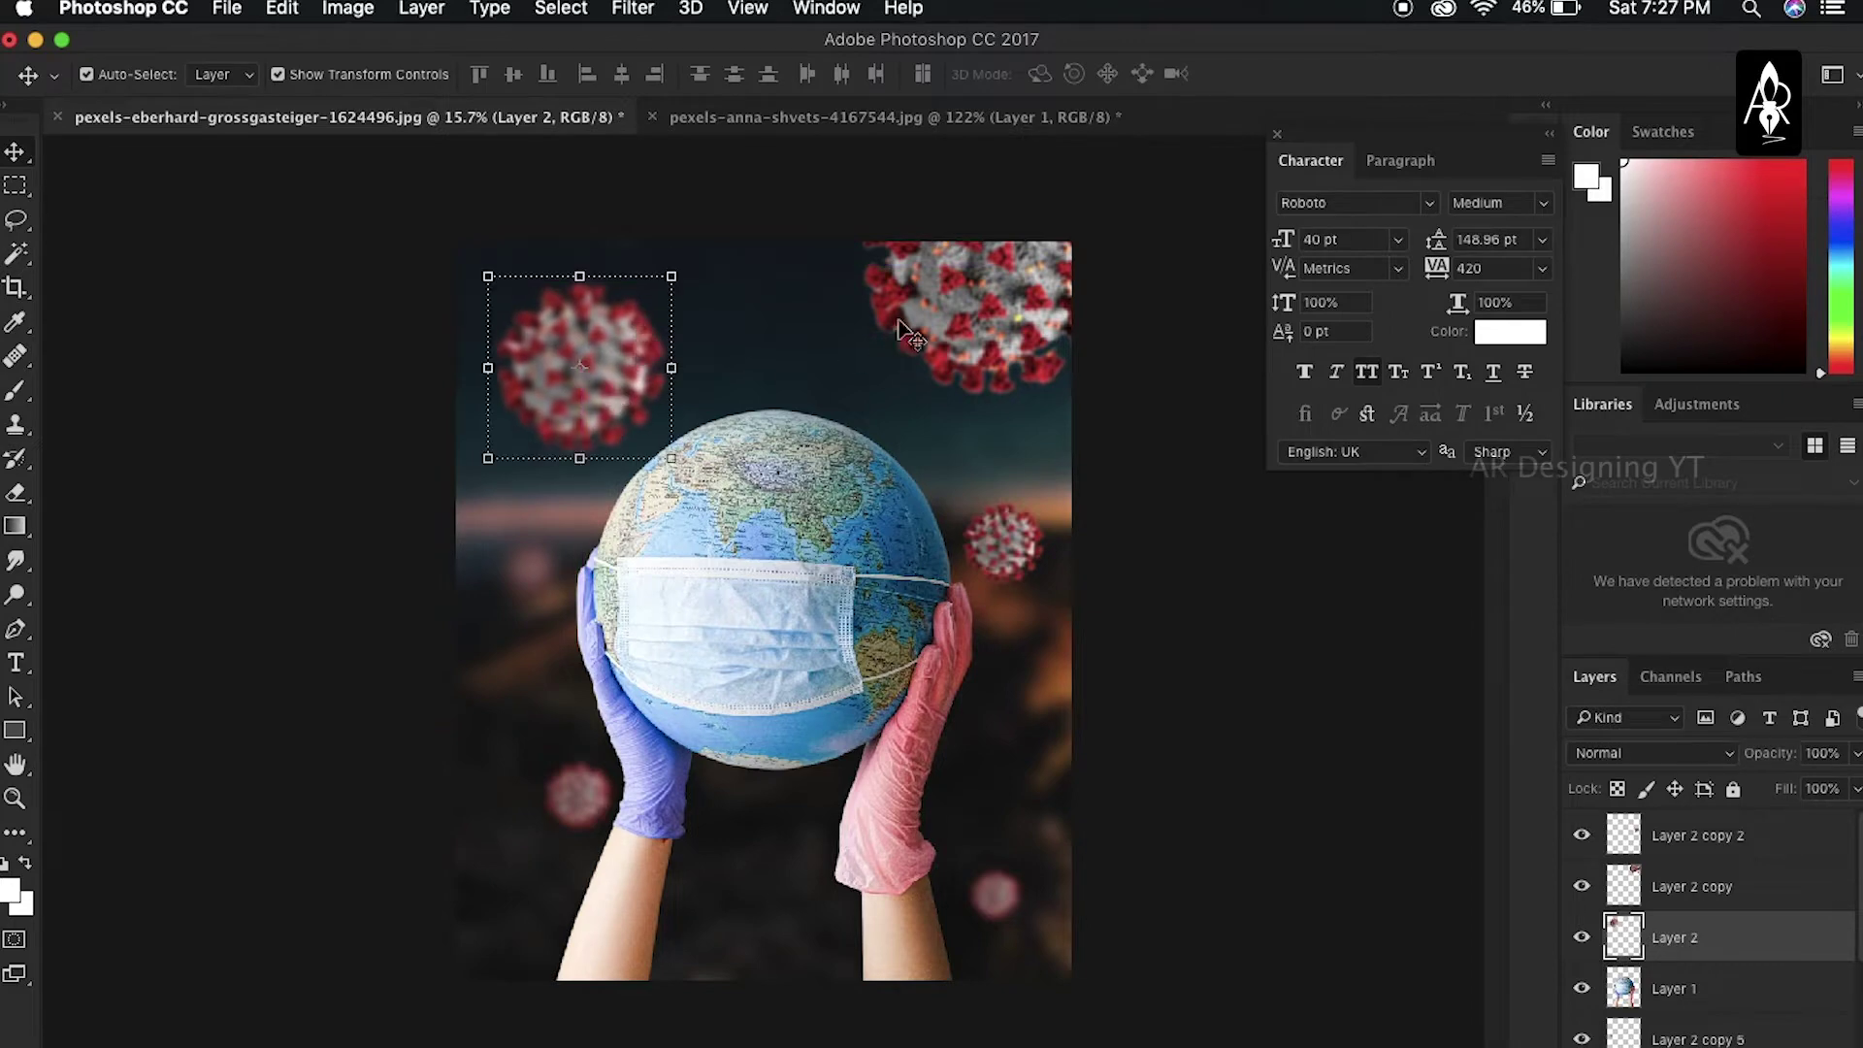
drag(963, 305, 962, 308)
scroll(834, 582, up, 3)
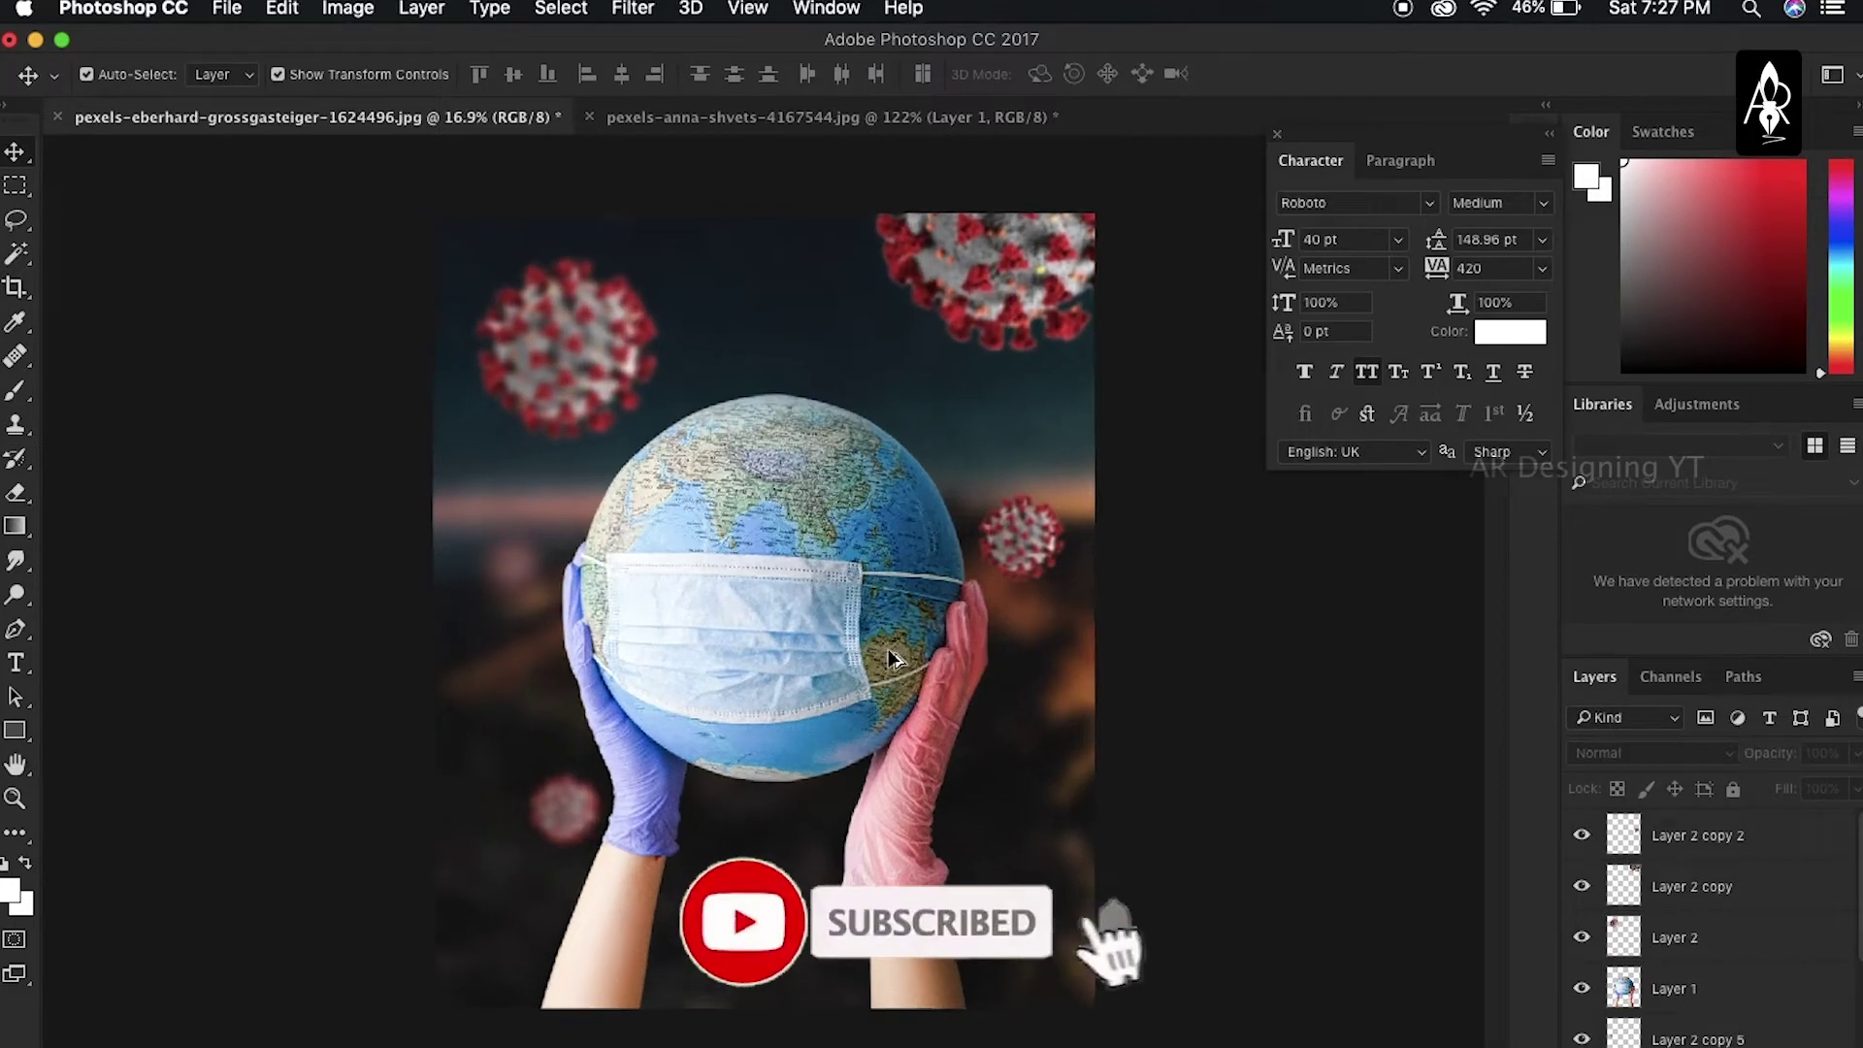
Duplicate the globe-and-hands layer and darken the copy by raising the Levels black input
click(834, 574)
key(ctrl+j)
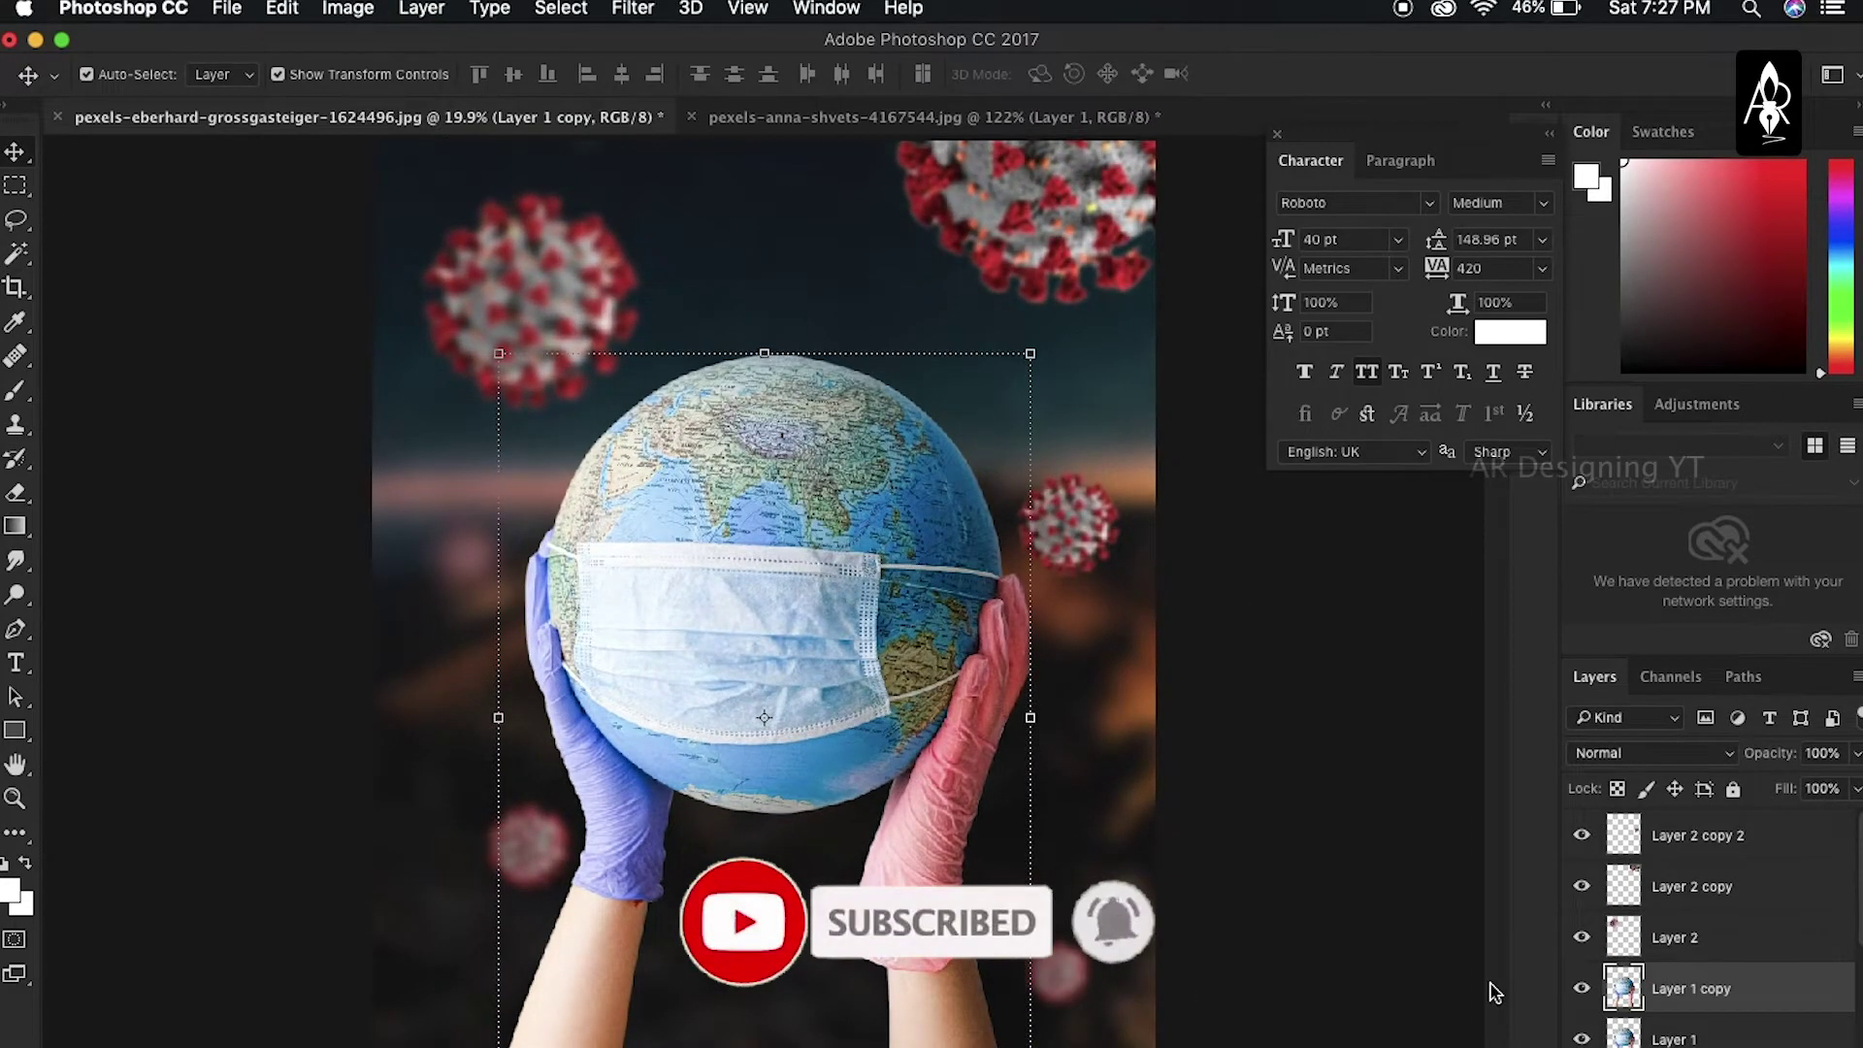
key(ctrl+l)
drag(1337, 532, 1406, 539)
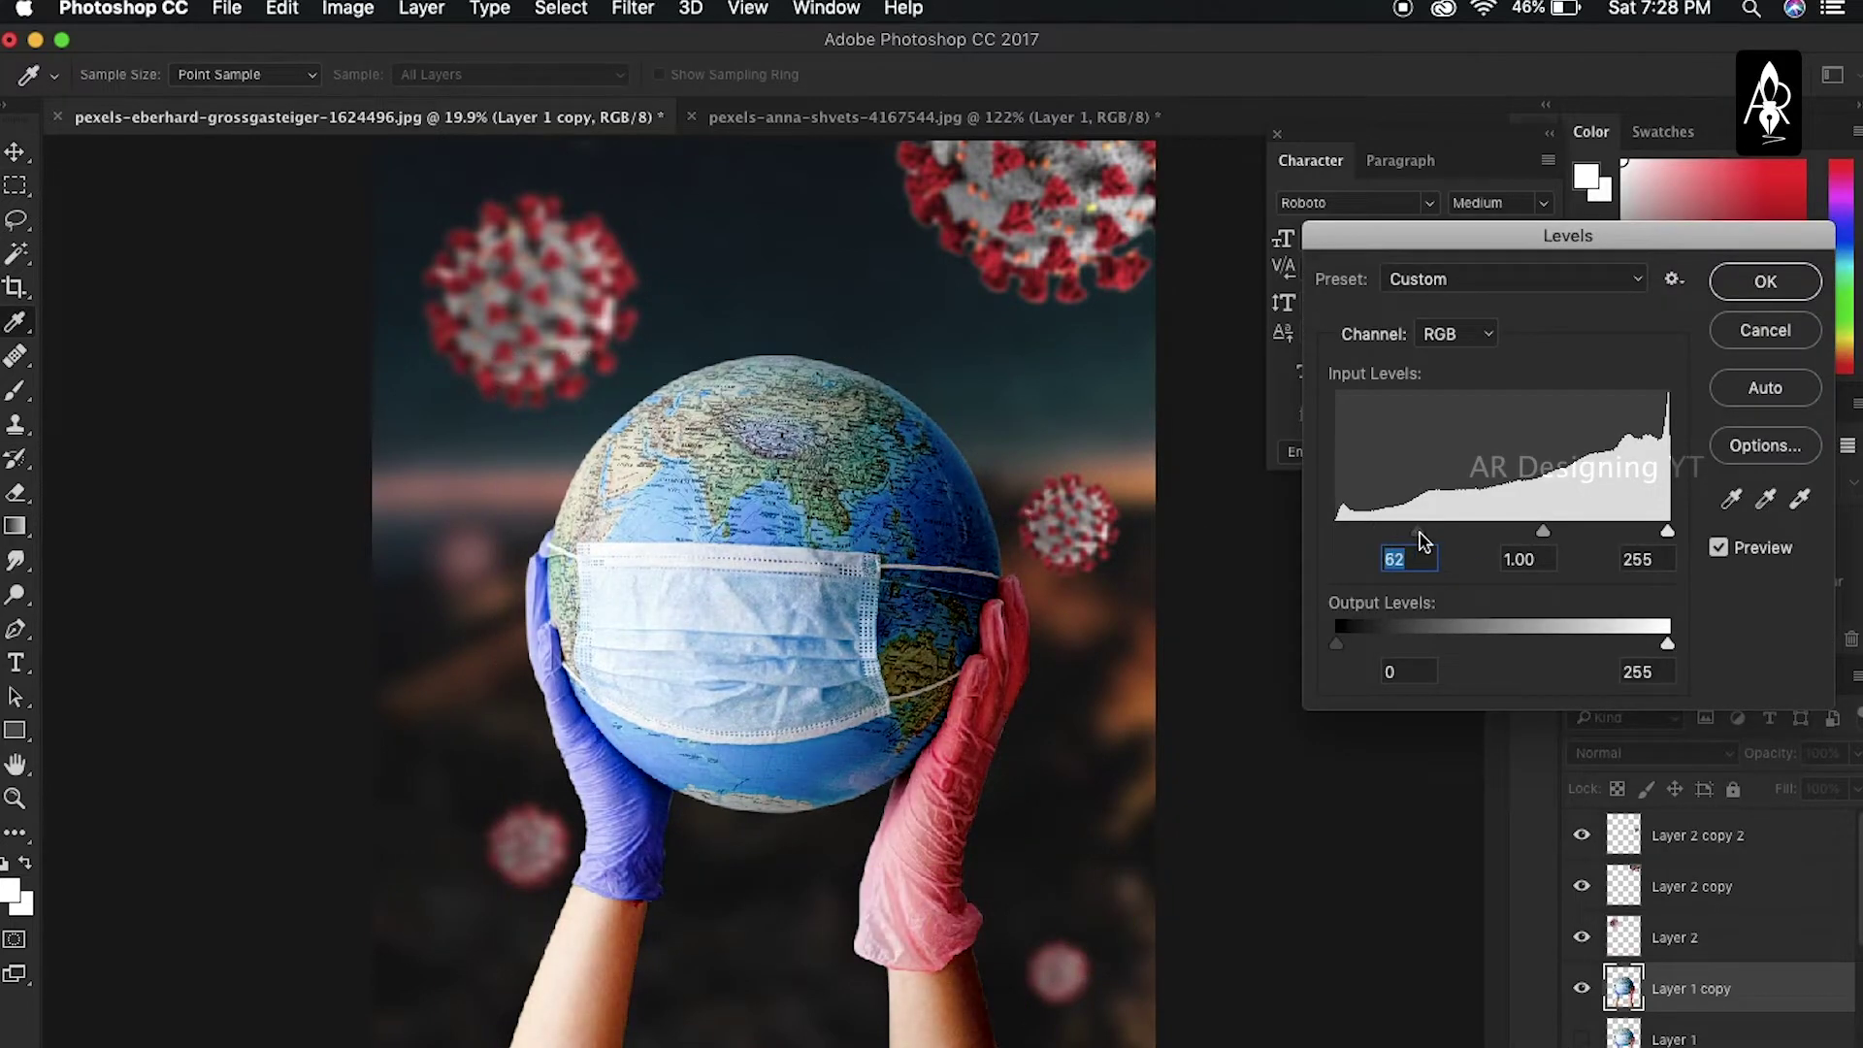
key(Return)
key(v)
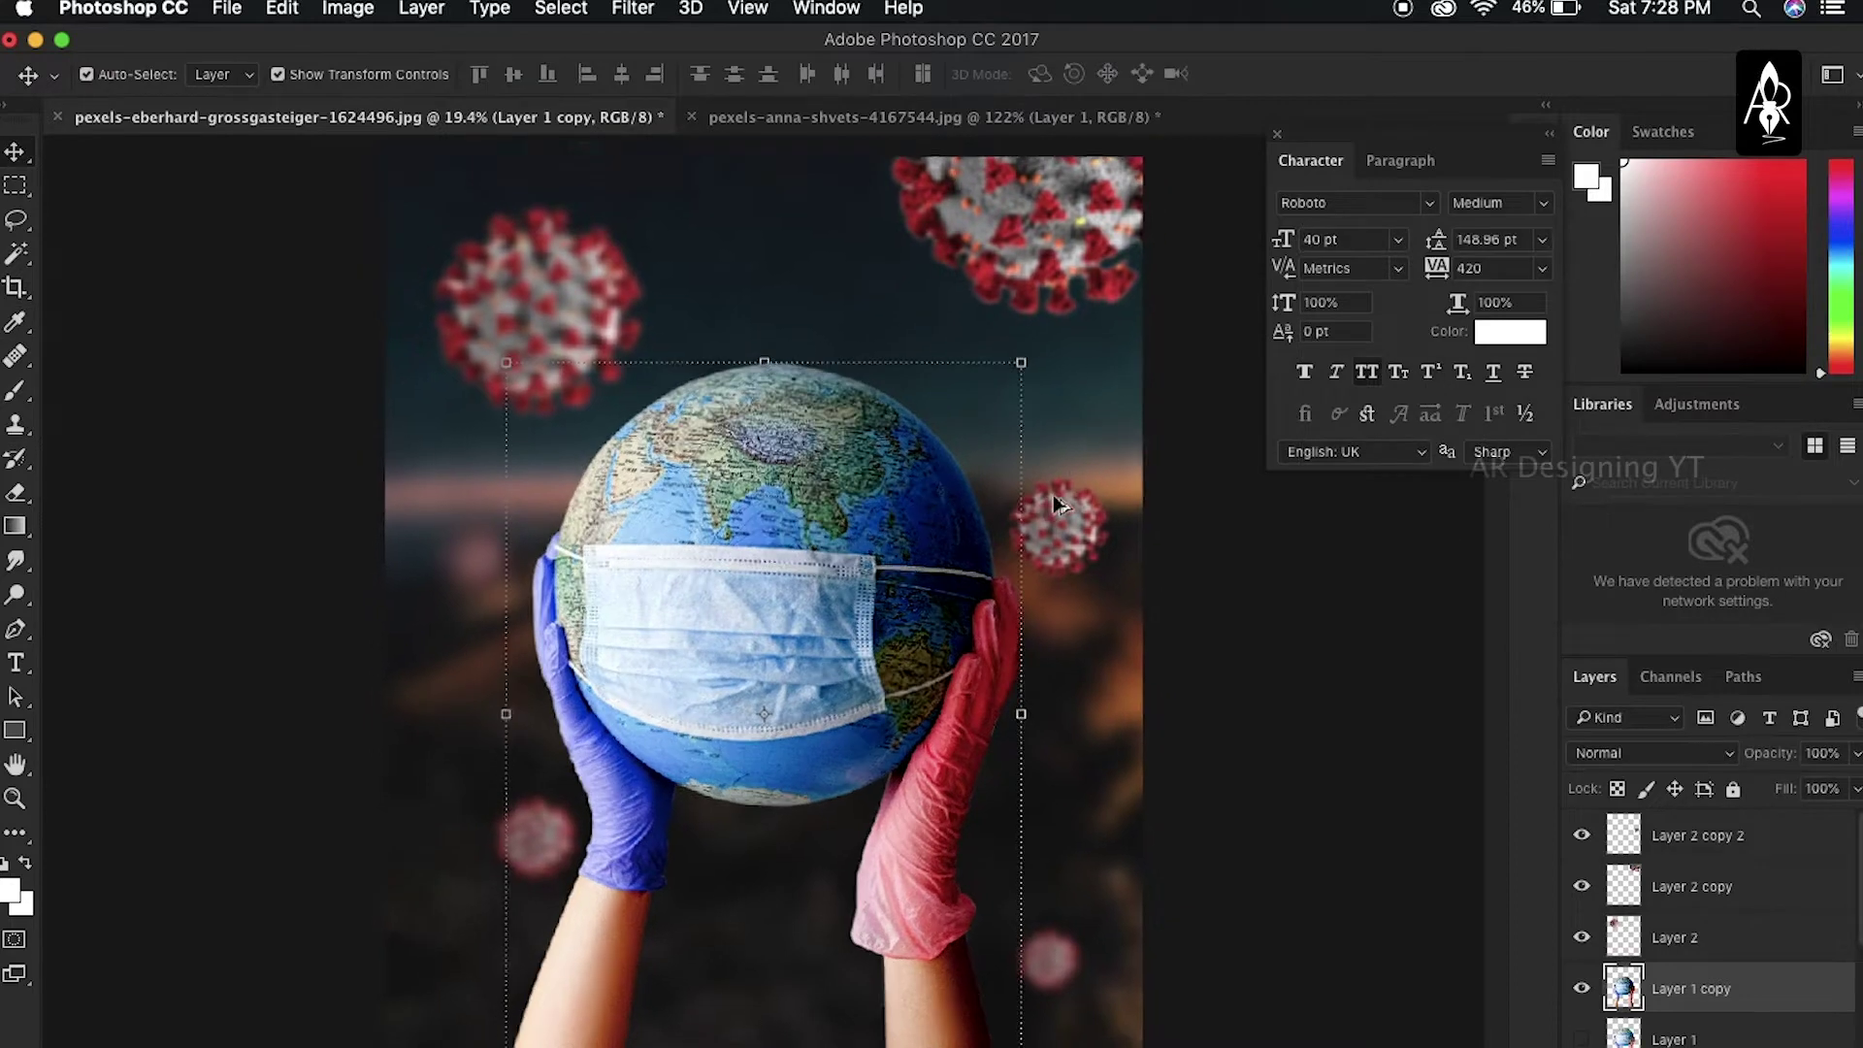
Scale the darkened globe copy to about 80% and shift it slightly right
scroll(932, 532, down, 1)
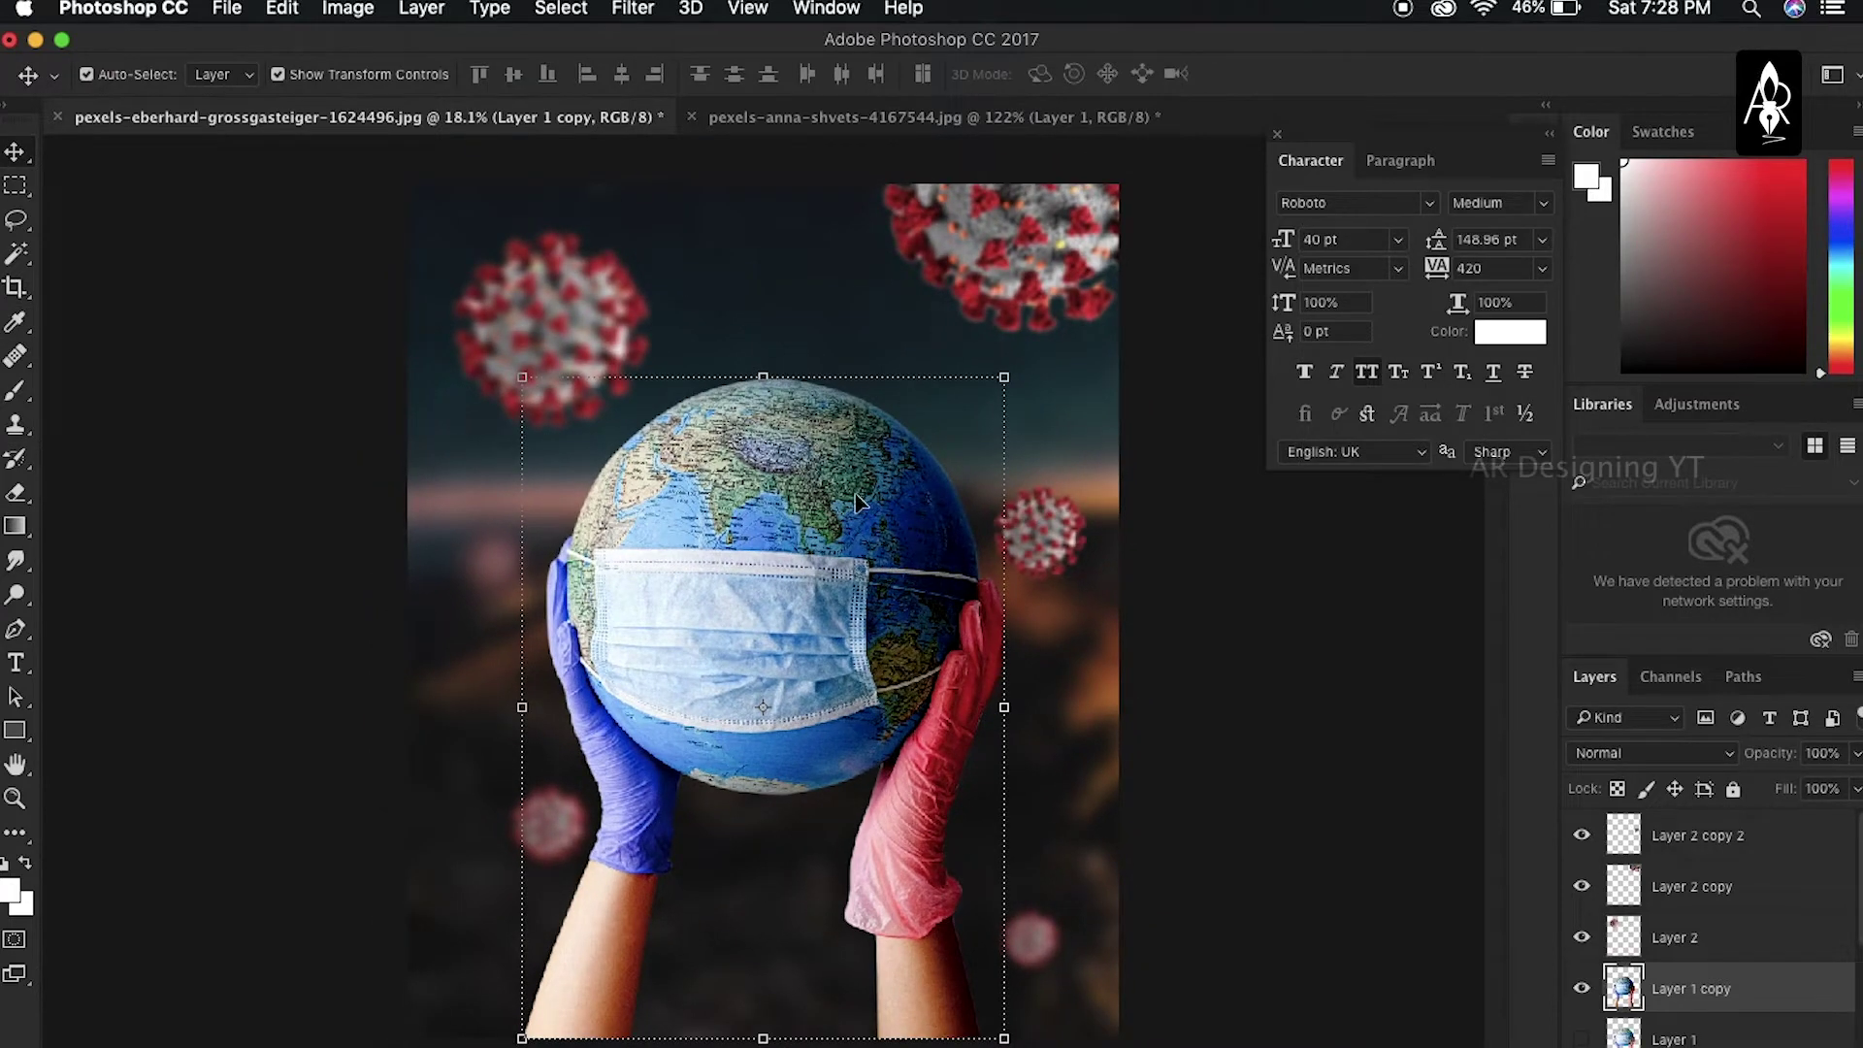
scroll(798, 510, down, 1)
key(ctrl+t)
mouse_move(978, 404)
mouse_down()
mouse_move(879, 487)
mouse_move(955, 531)
mouse_up()
drag(728, 738, 765, 699)
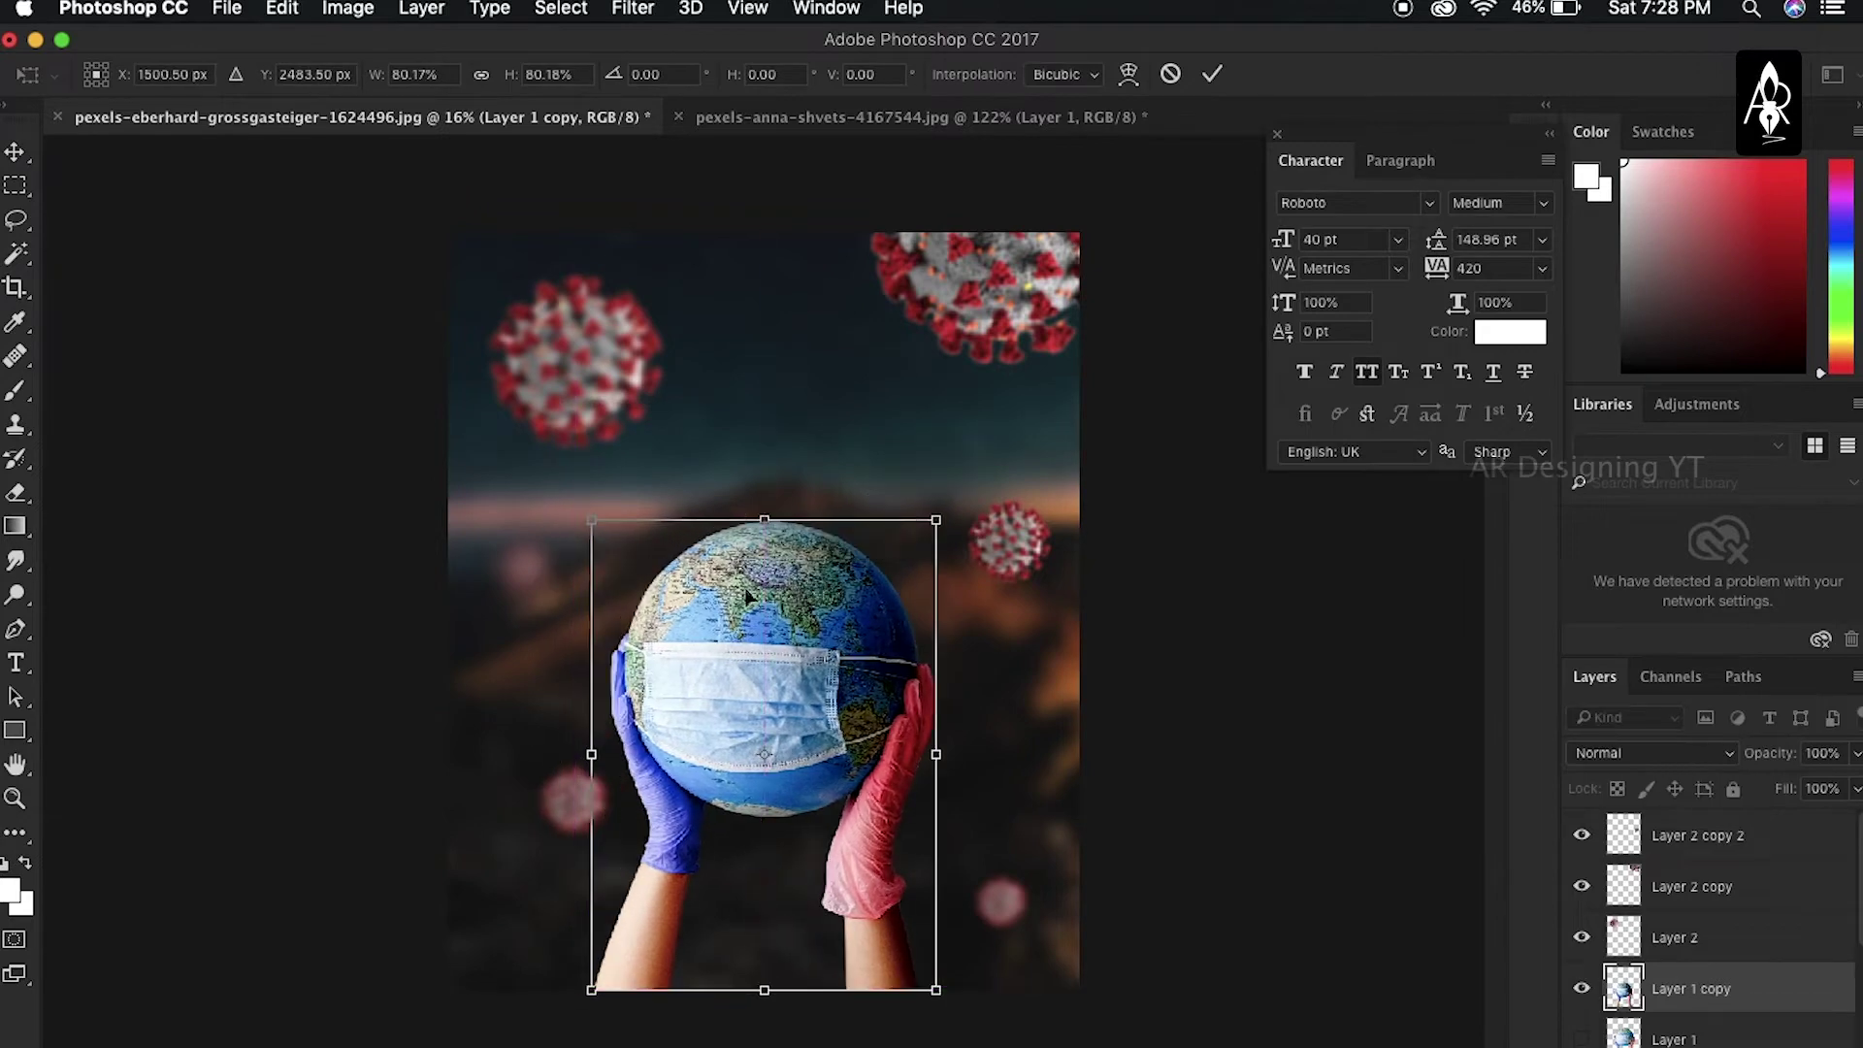
key(Return)
scroll(753, 625, up, 5)
scroll(754, 625, down, 2)
scroll(771, 613, up, 2)
scroll(770, 611, down, 2)
scroll(708, 573, down, 4)
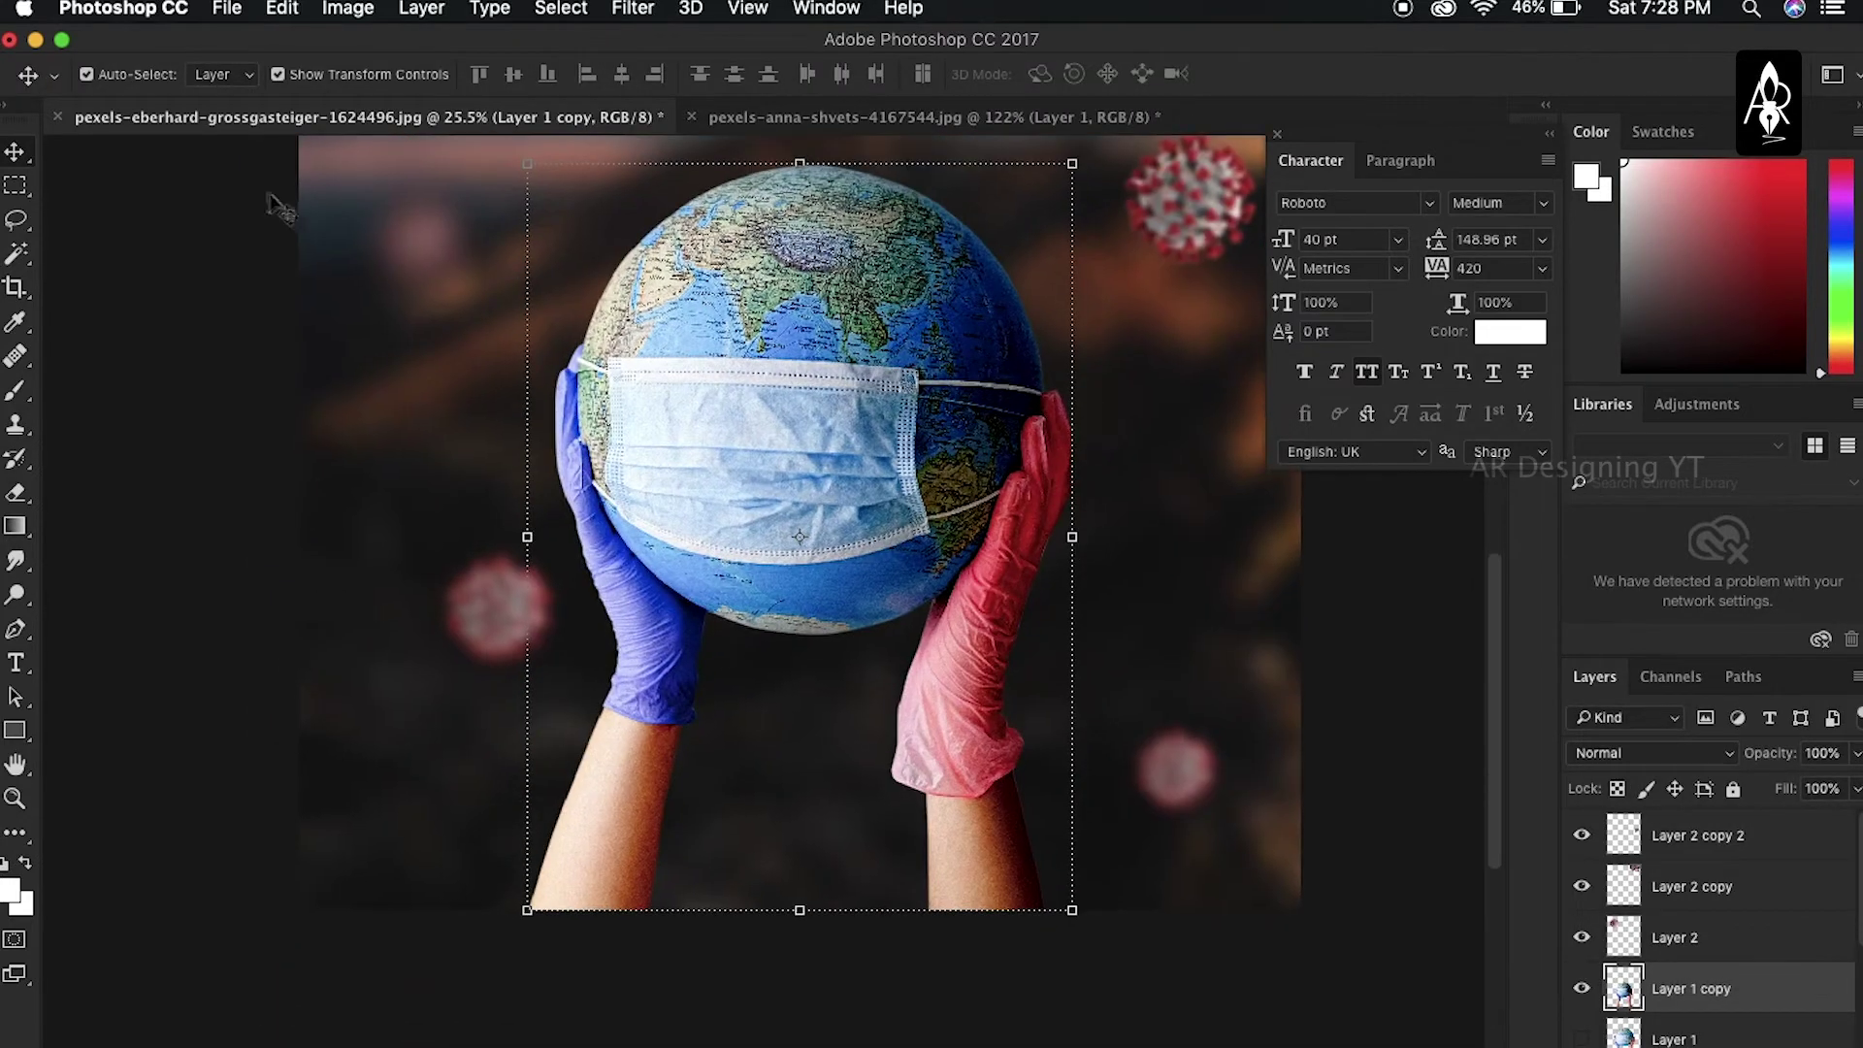
Give the Eraser a scattered splatter brush and enlarge it to about 700 px
key(e)
click(129, 78)
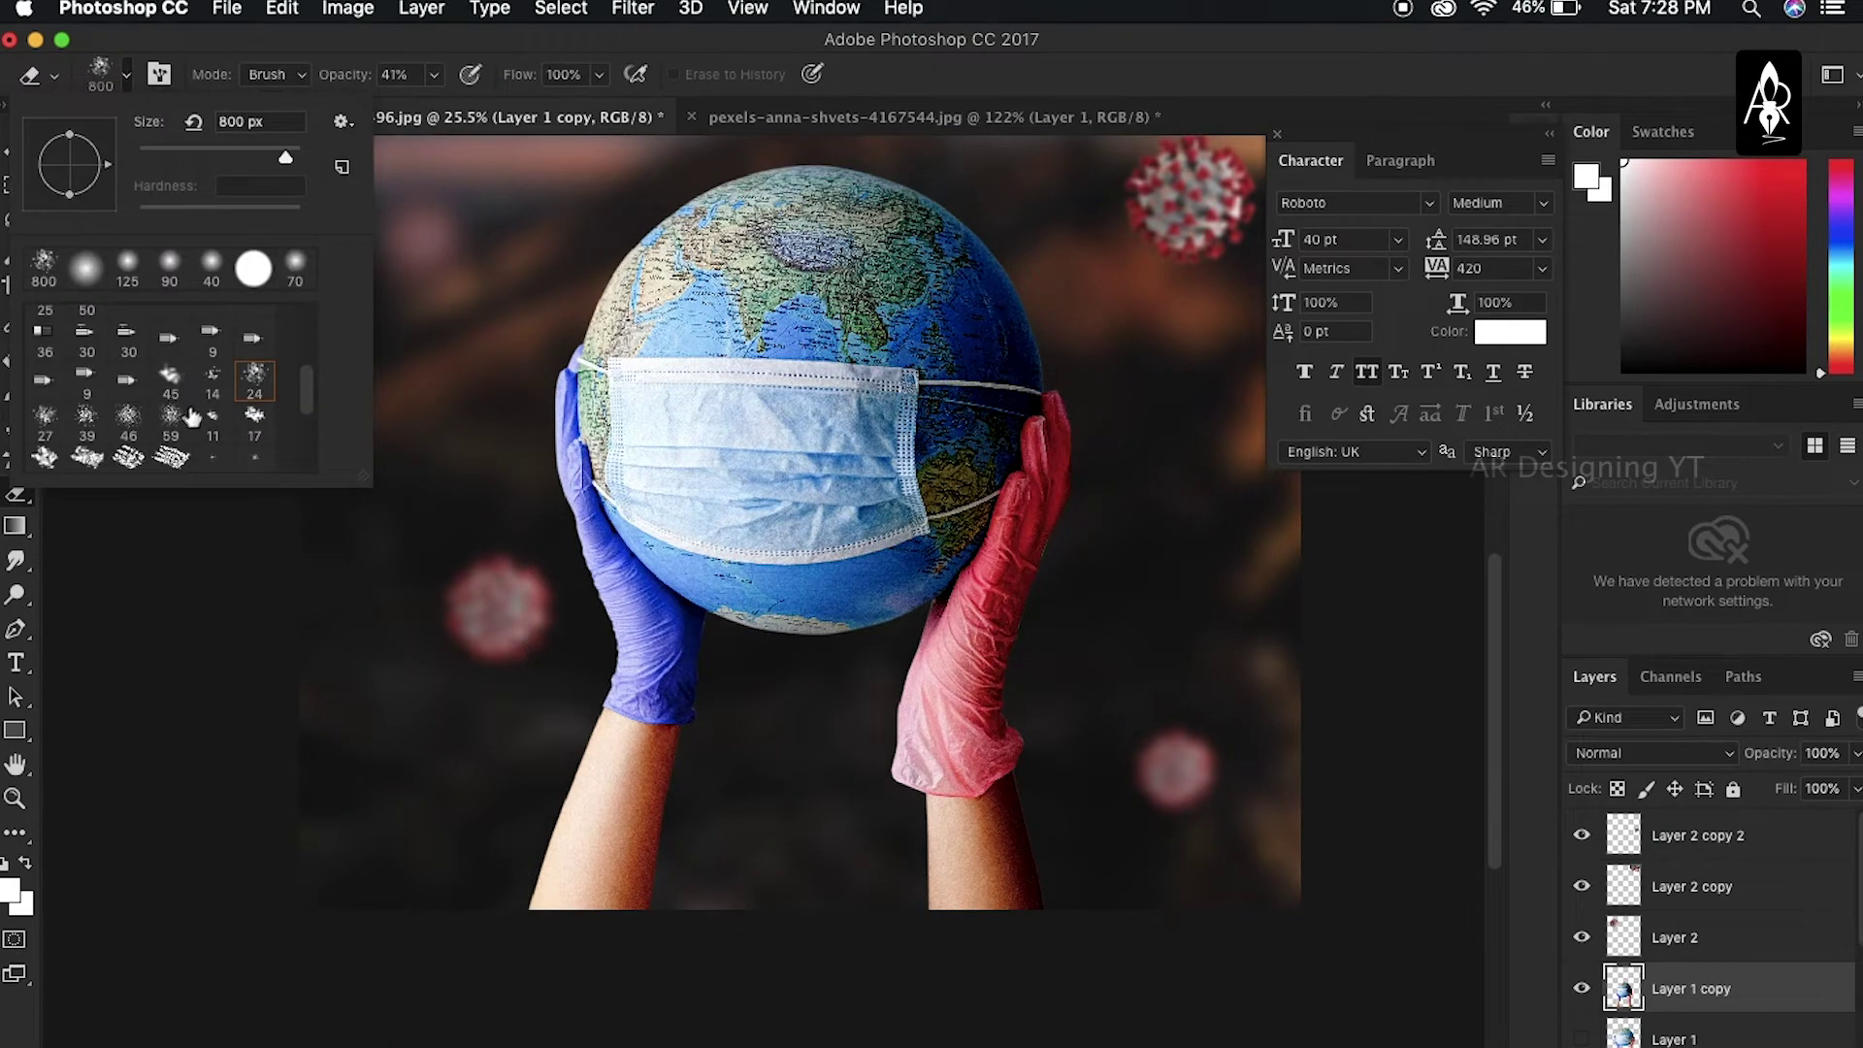
click(408, 349)
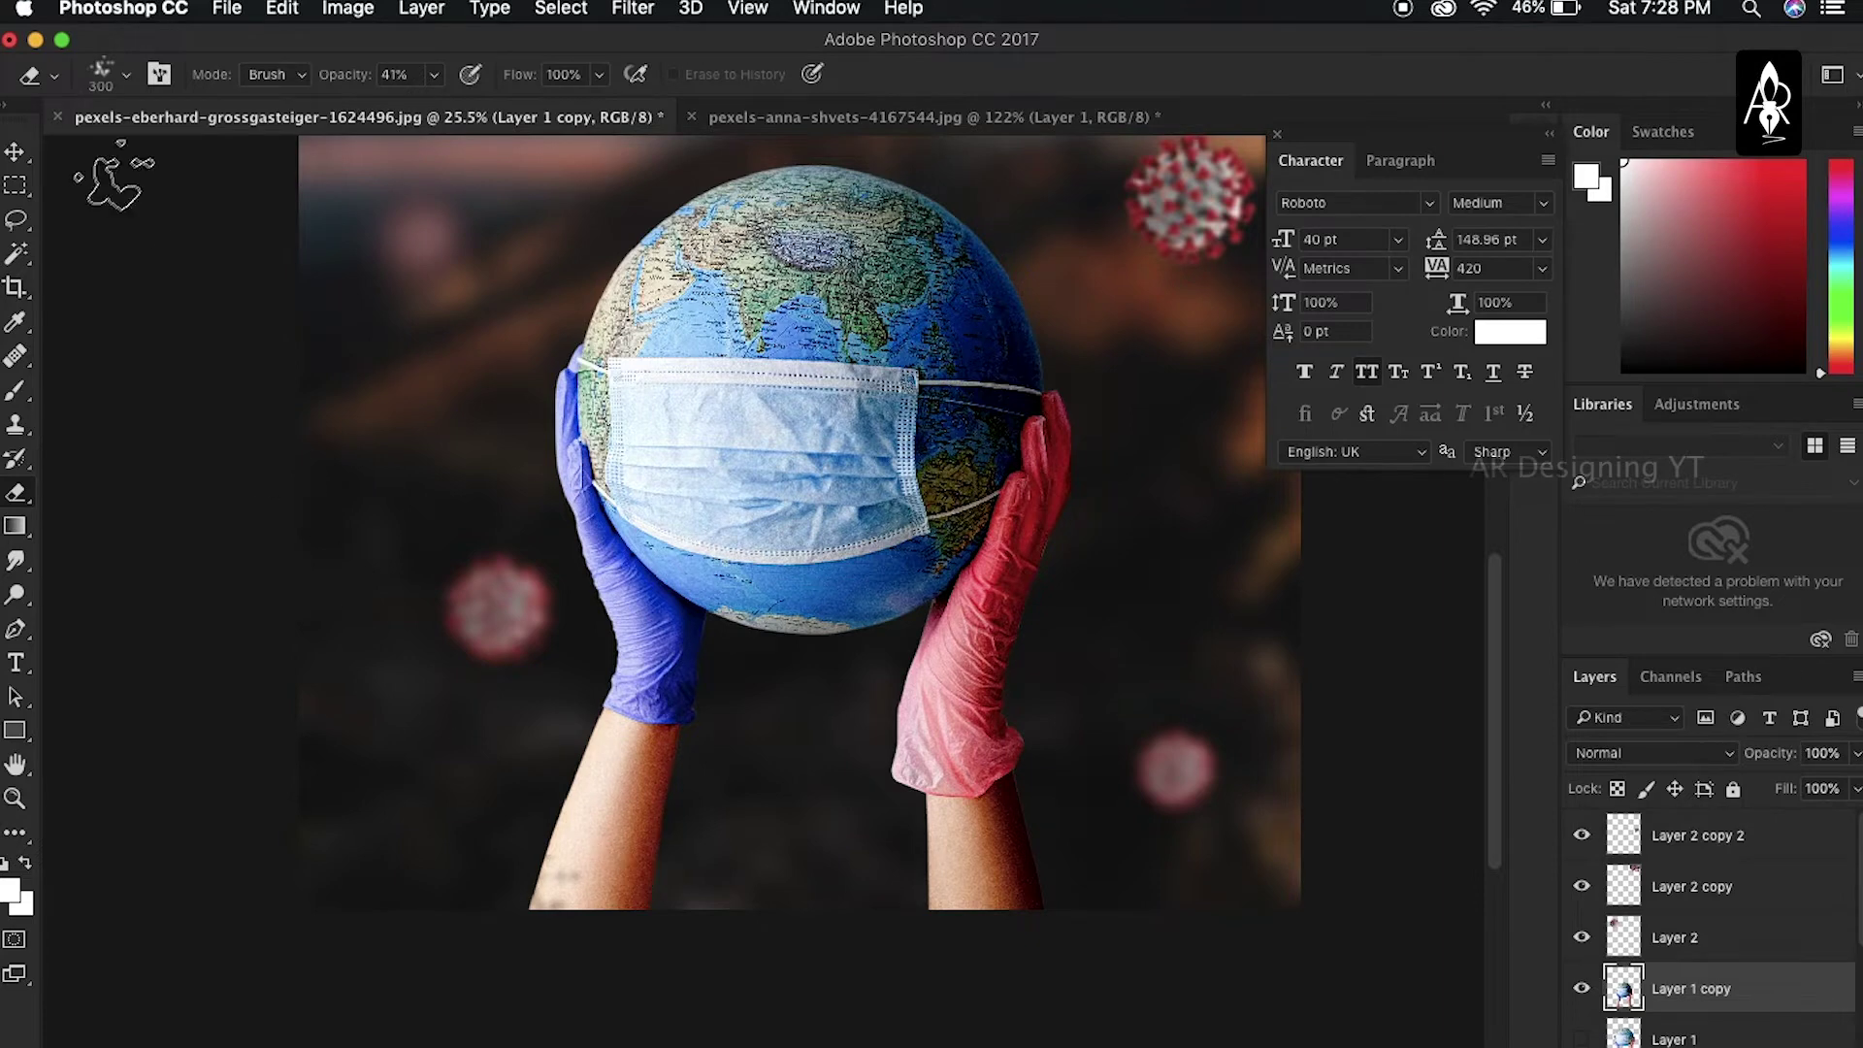
click(129, 77)
click(534, 705)
key(bracketright)
key(bracketright)
key(bracketright)
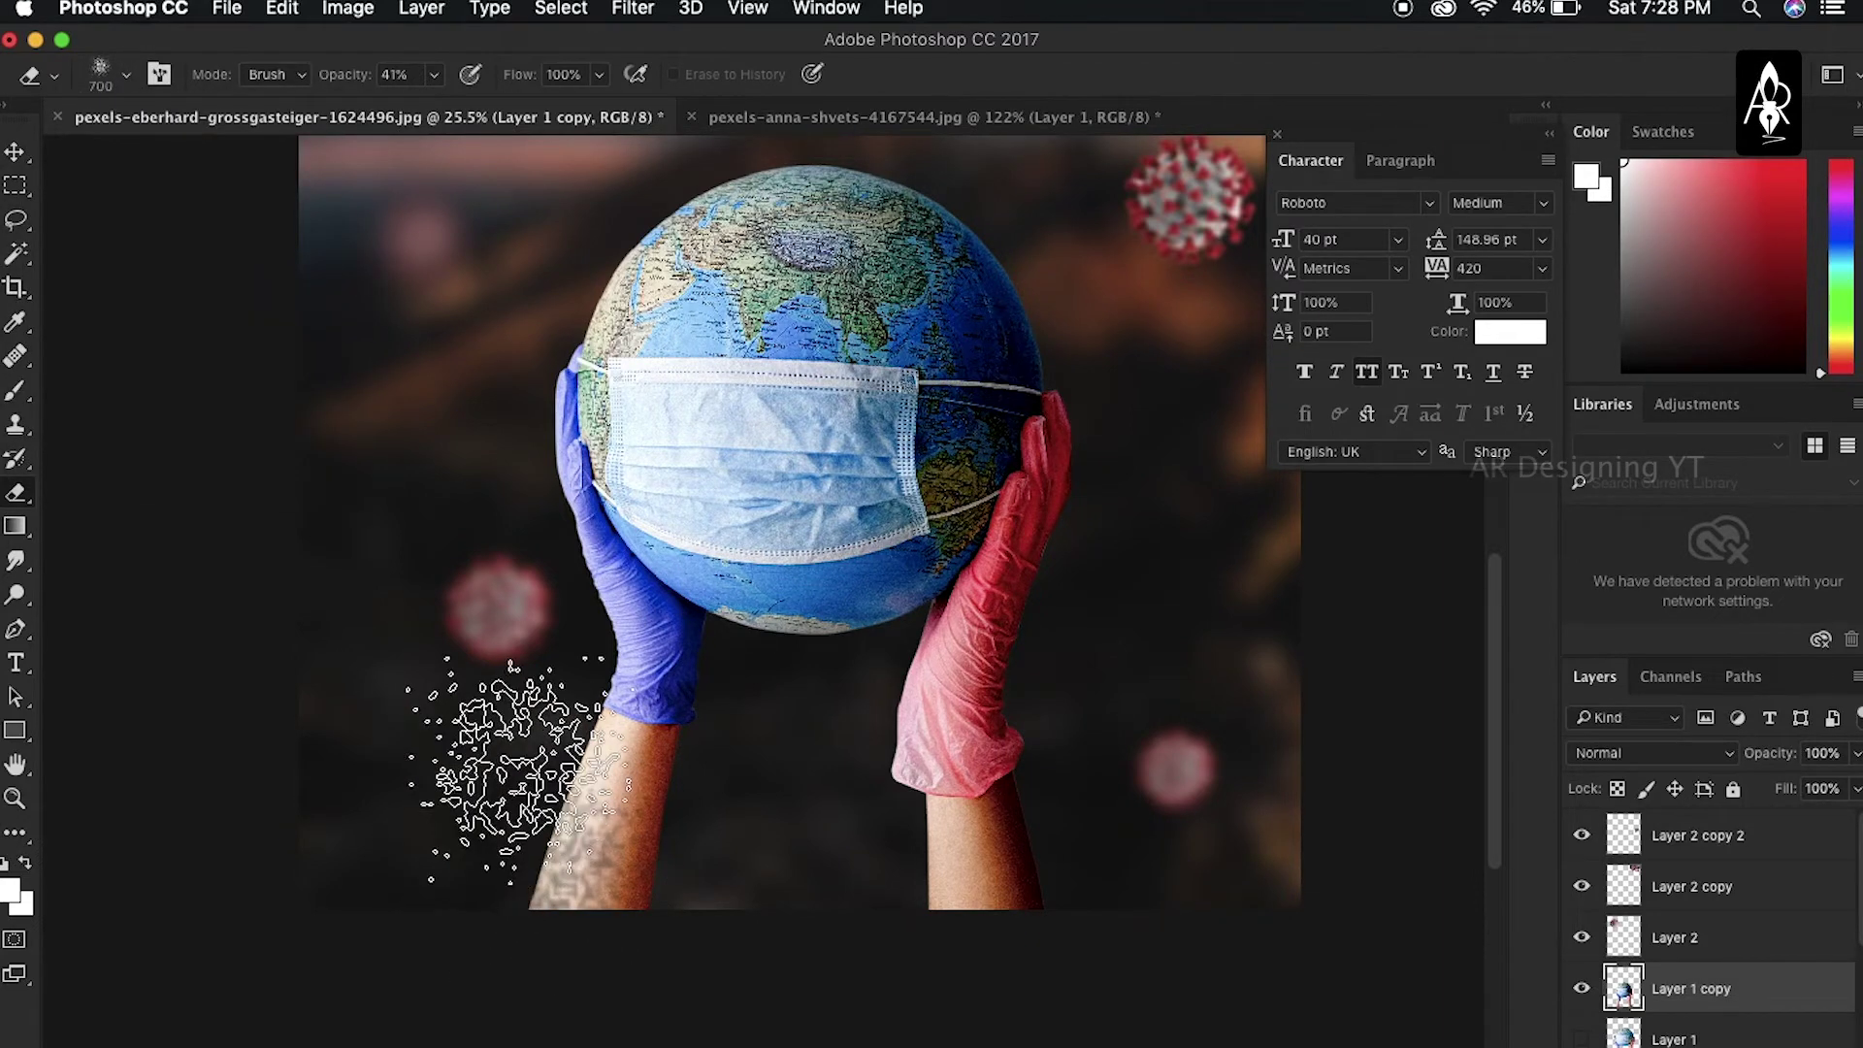
Erase the upper blue glove and lower-left arm into scattered speckles
drag(517, 536, 563, 641)
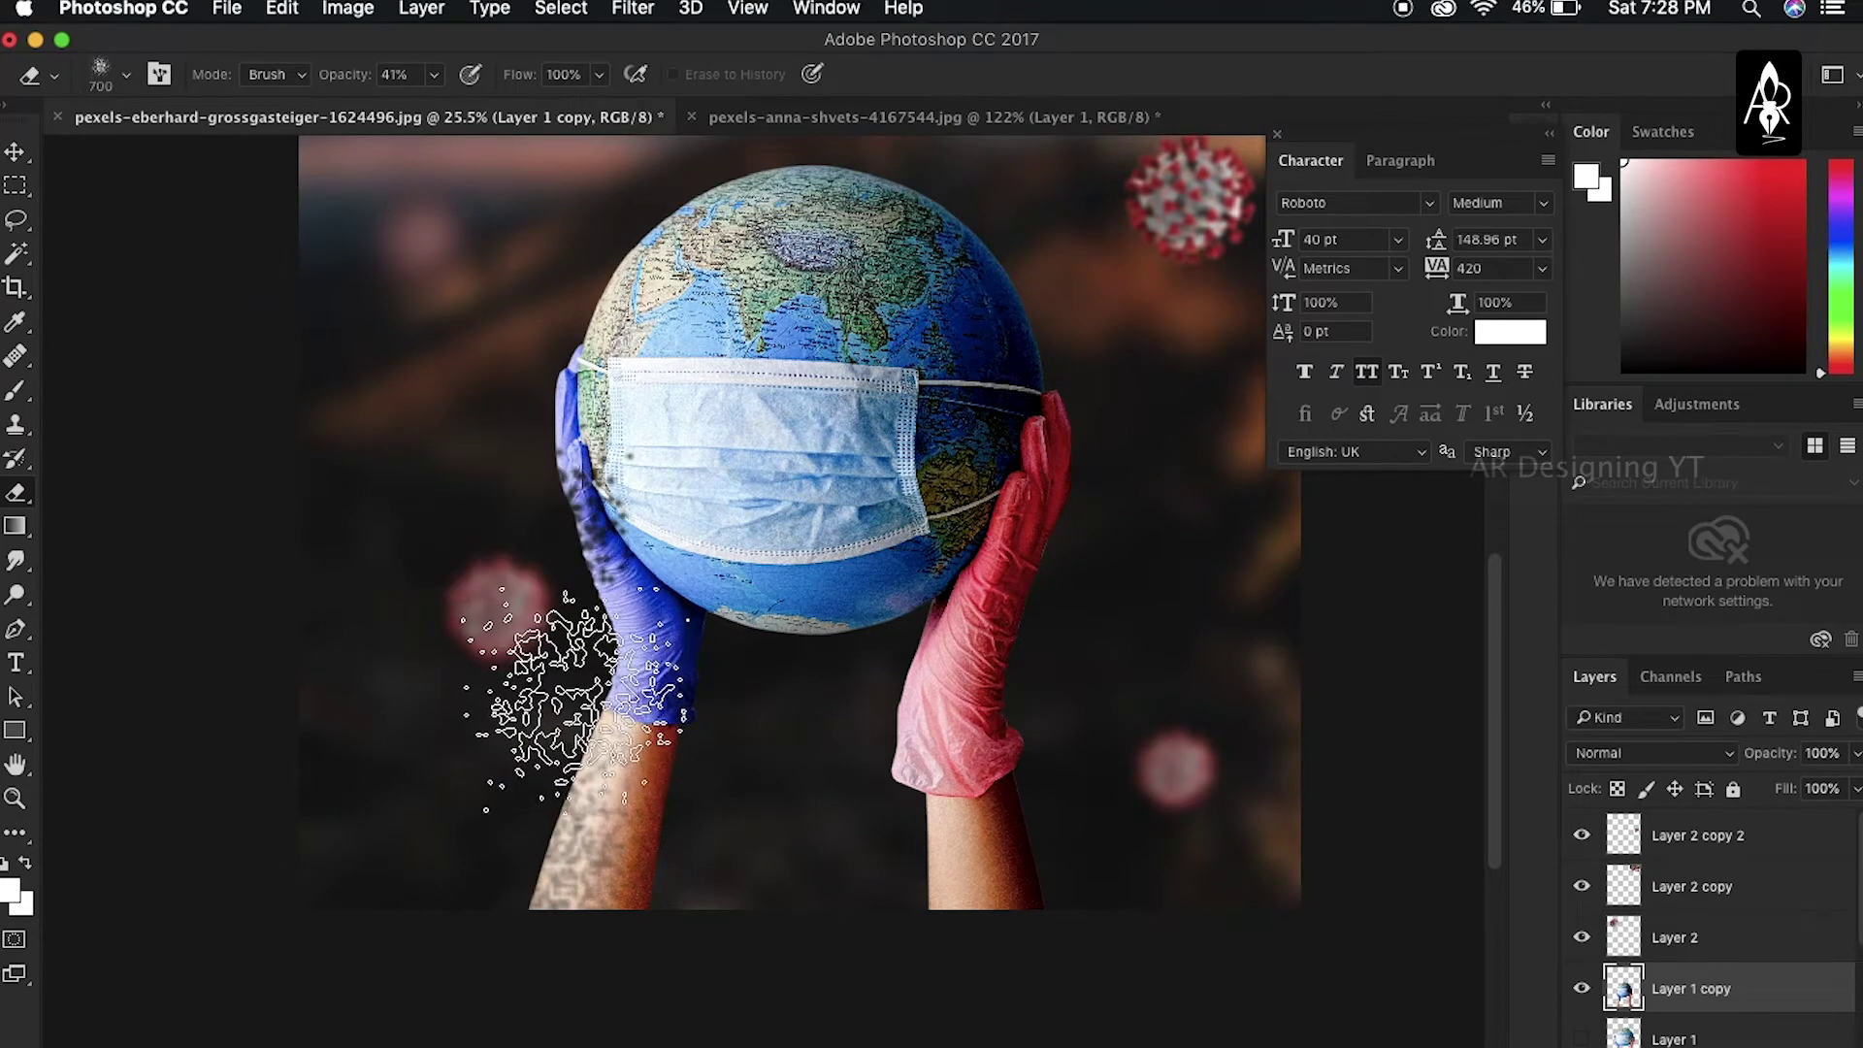
mouse_move(591, 790)
mouse_down()
mouse_move(667, 895)
mouse_move(437, 832)
mouse_move(527, 856)
mouse_up()
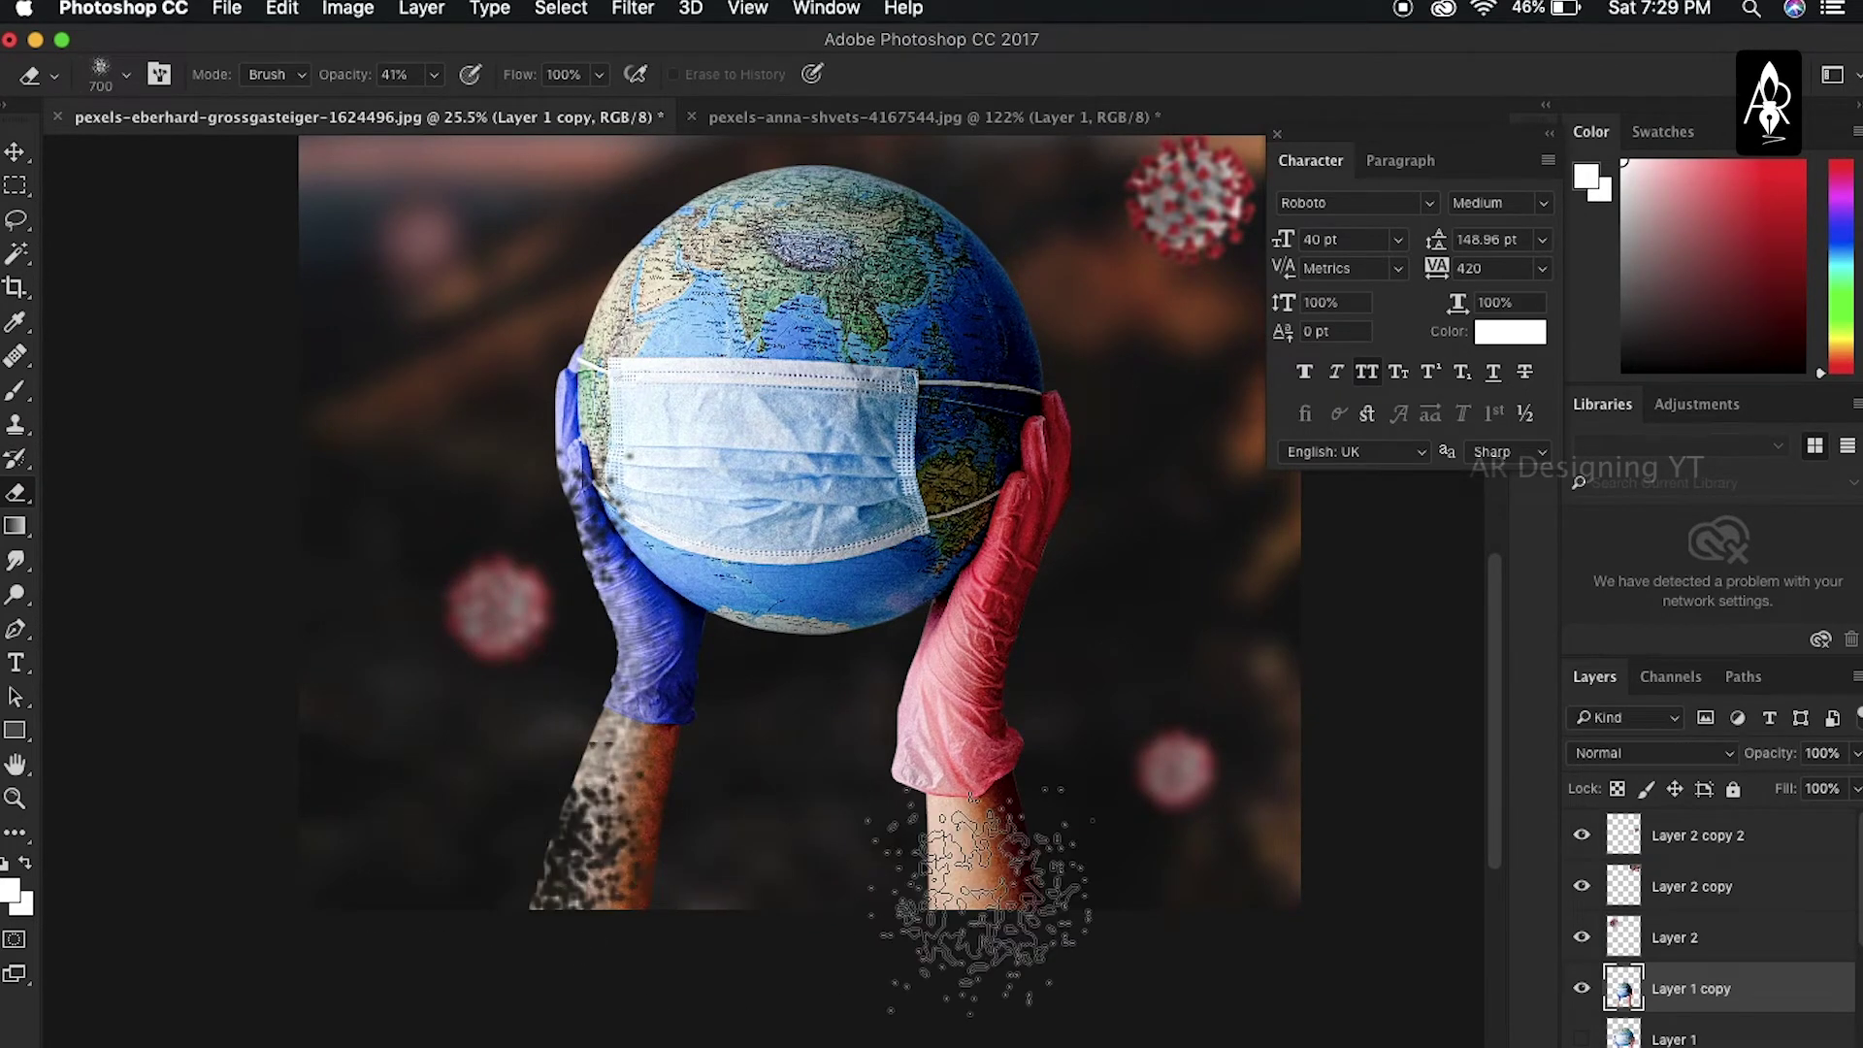
mouse_move(499, 624)
mouse_down()
mouse_move(499, 748)
mouse_move(684, 888)
mouse_move(645, 873)
mouse_move(708, 873)
mouse_move(741, 811)
mouse_move(690, 747)
mouse_move(769, 948)
mouse_move(436, 894)
mouse_move(632, 923)
mouse_move(558, 829)
mouse_move(543, 660)
mouse_move(499, 603)
mouse_move(644, 832)
mouse_move(853, 948)
mouse_move(555, 607)
mouse_move(479, 470)
mouse_move(541, 728)
mouse_move(532, 878)
mouse_up()
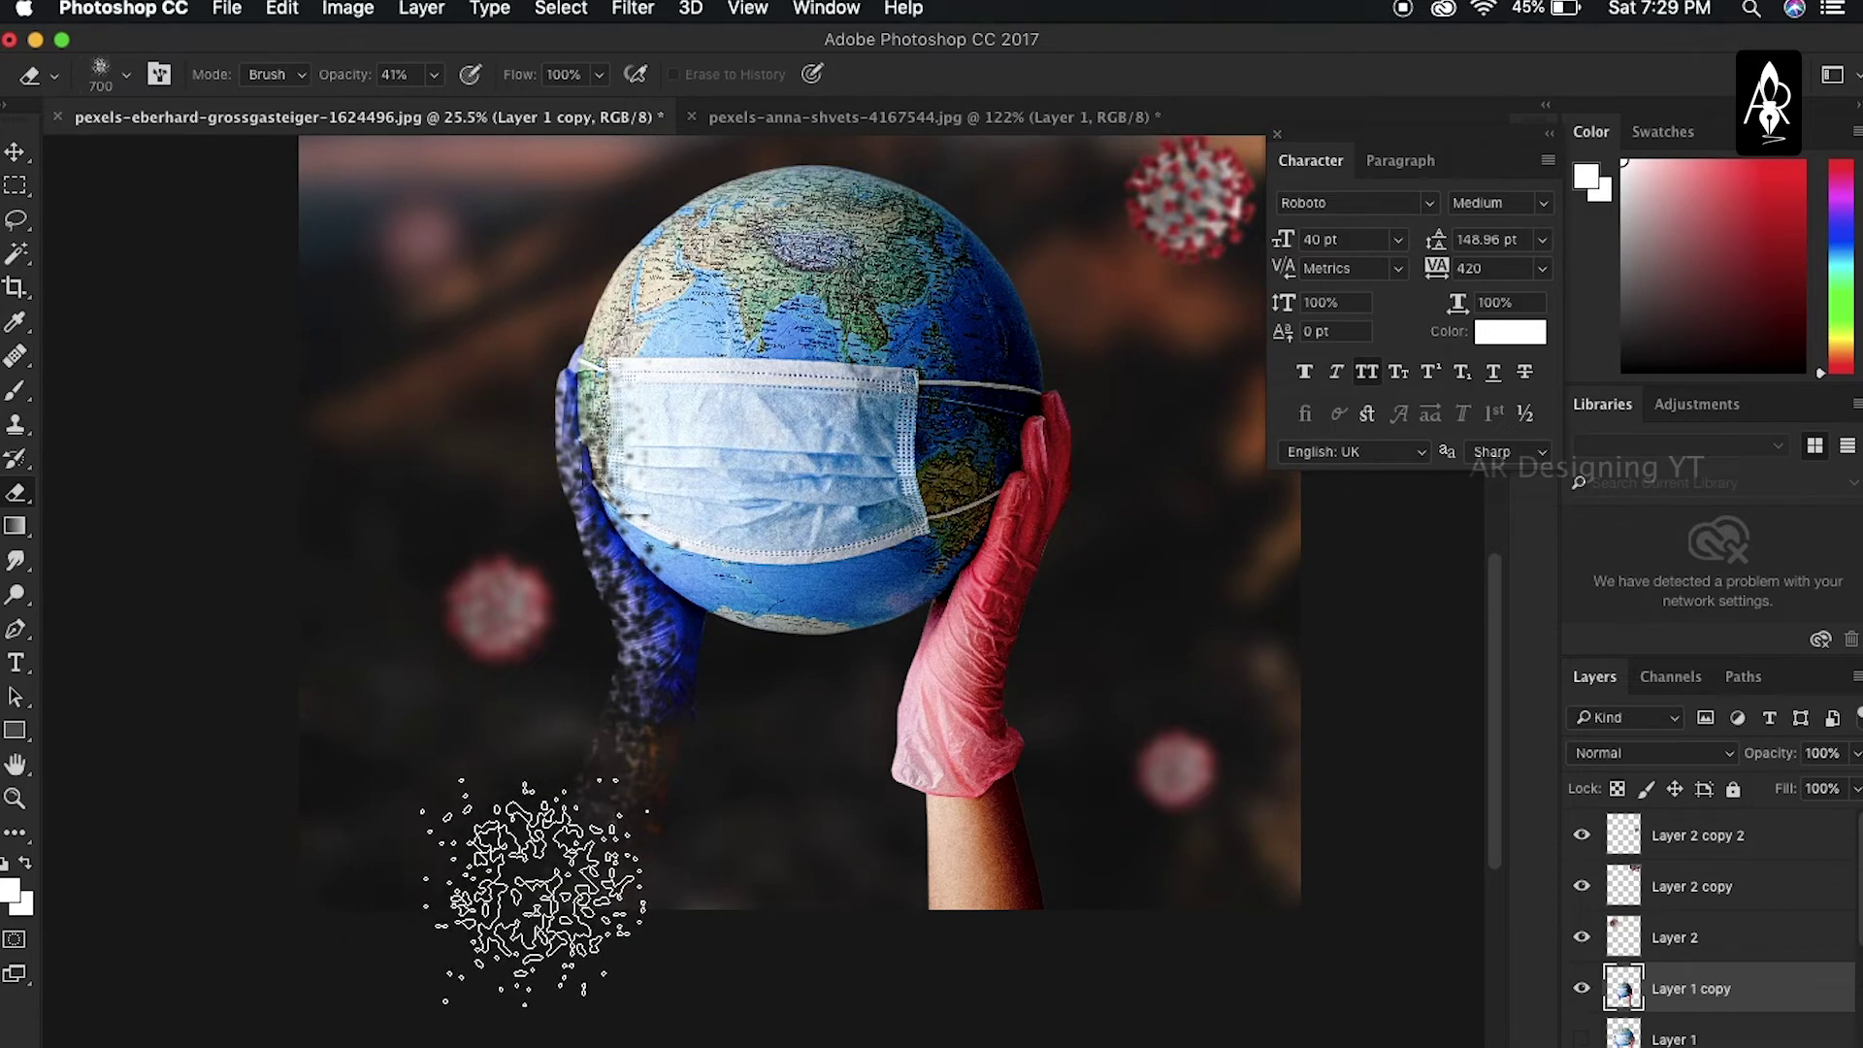
key(v)
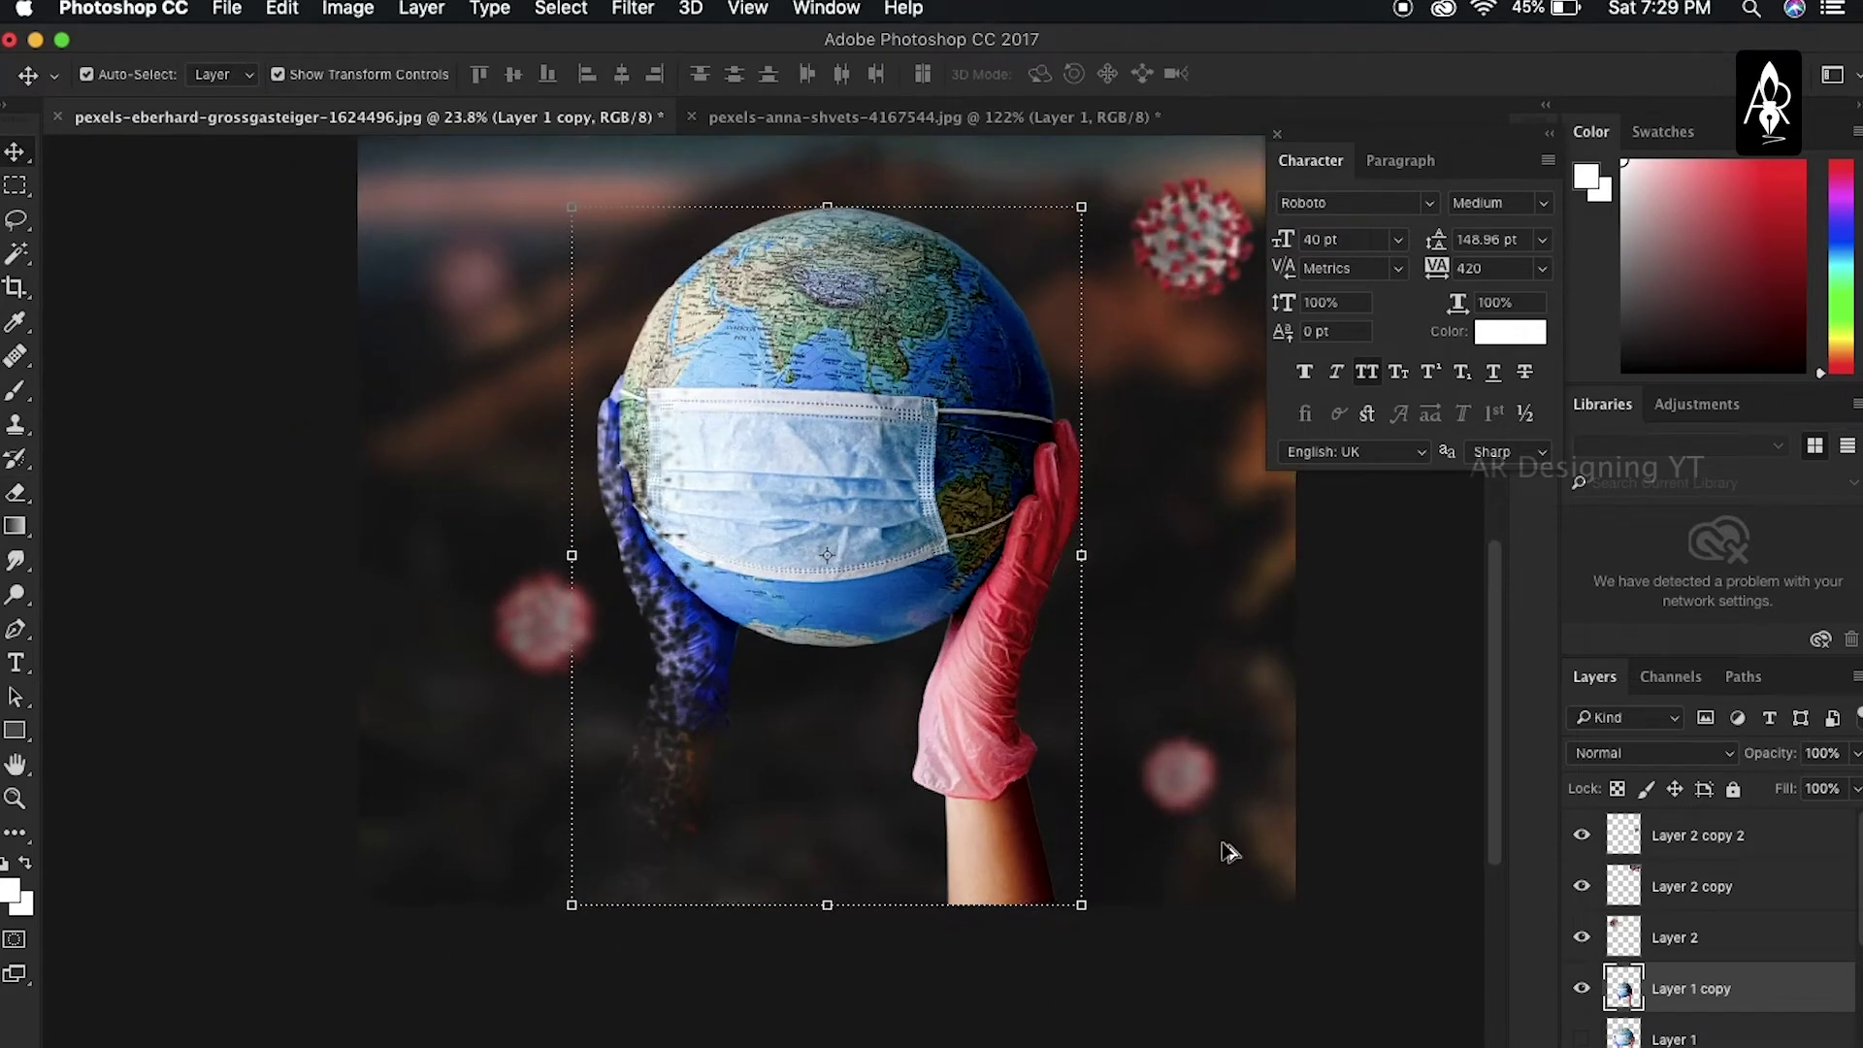
scroll(665, 769, up, 3)
scroll(674, 781, up, 2)
Return to the Eraser and pan across the red glove and globe to review the dissolve
key(e)
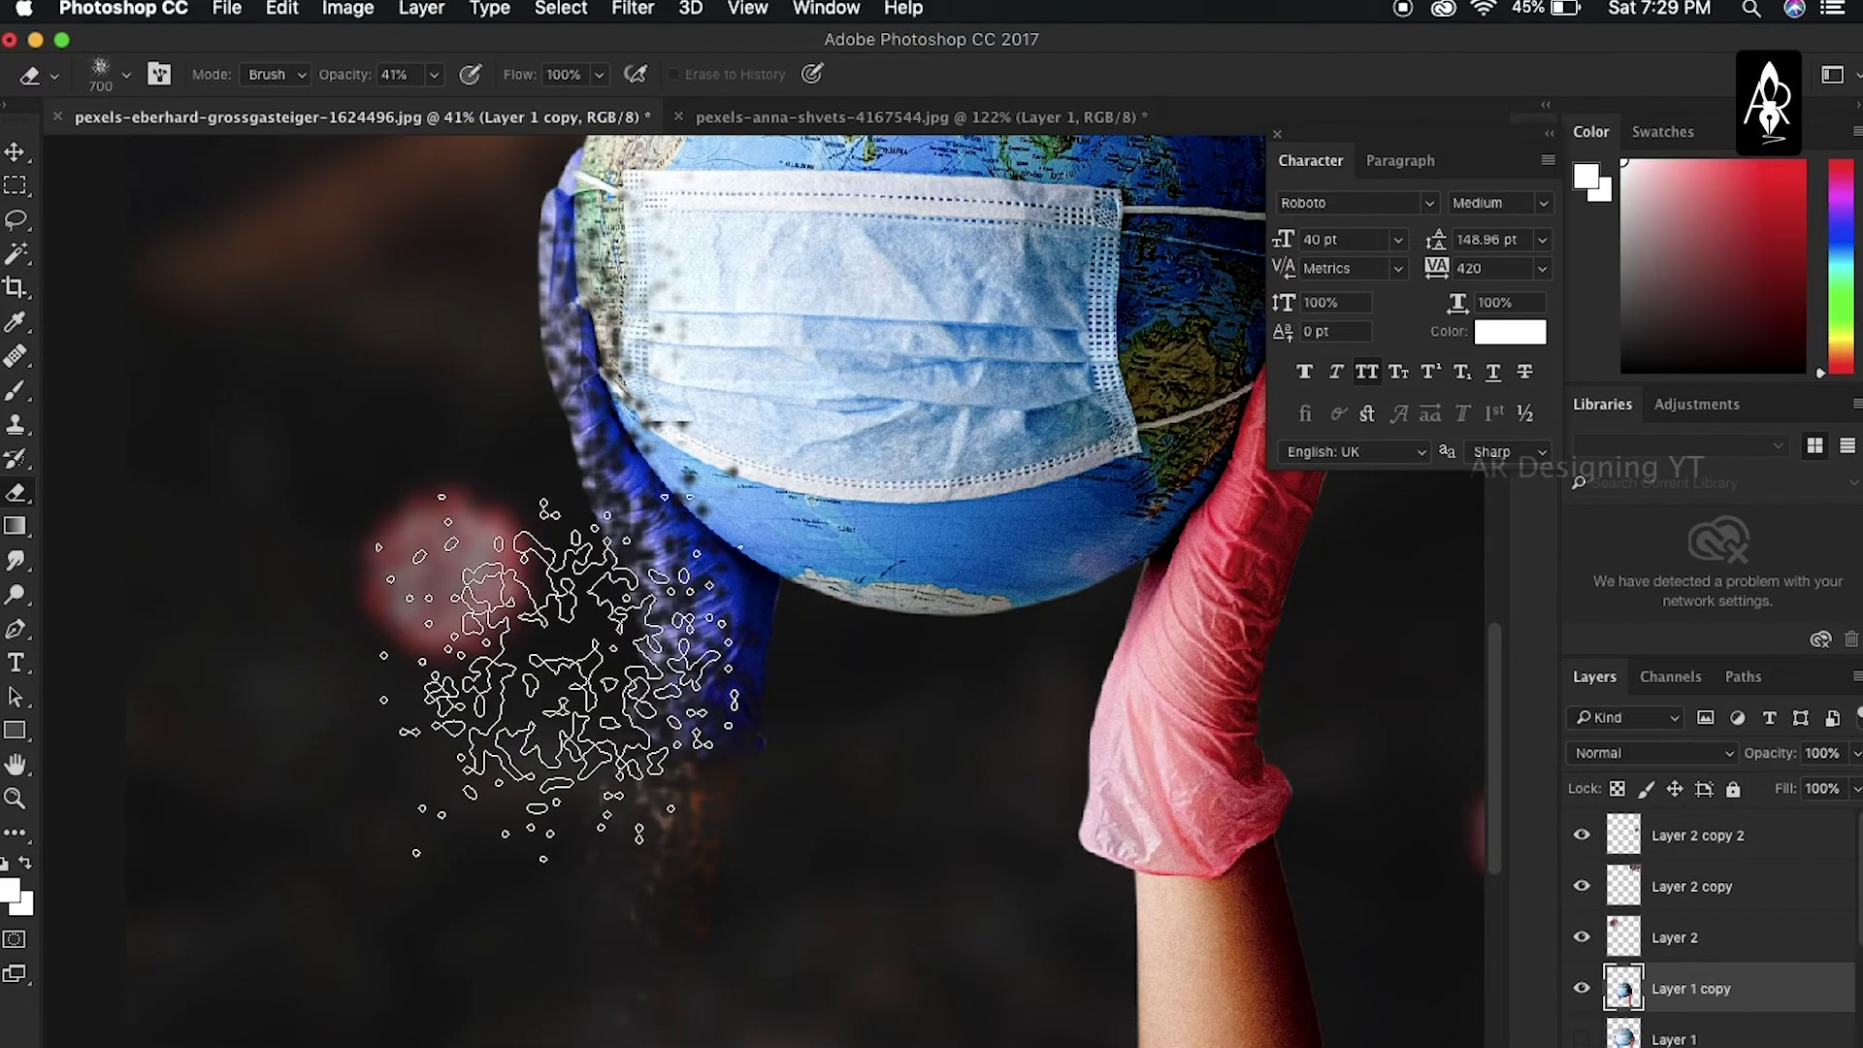
scroll(912, 834, down, 2)
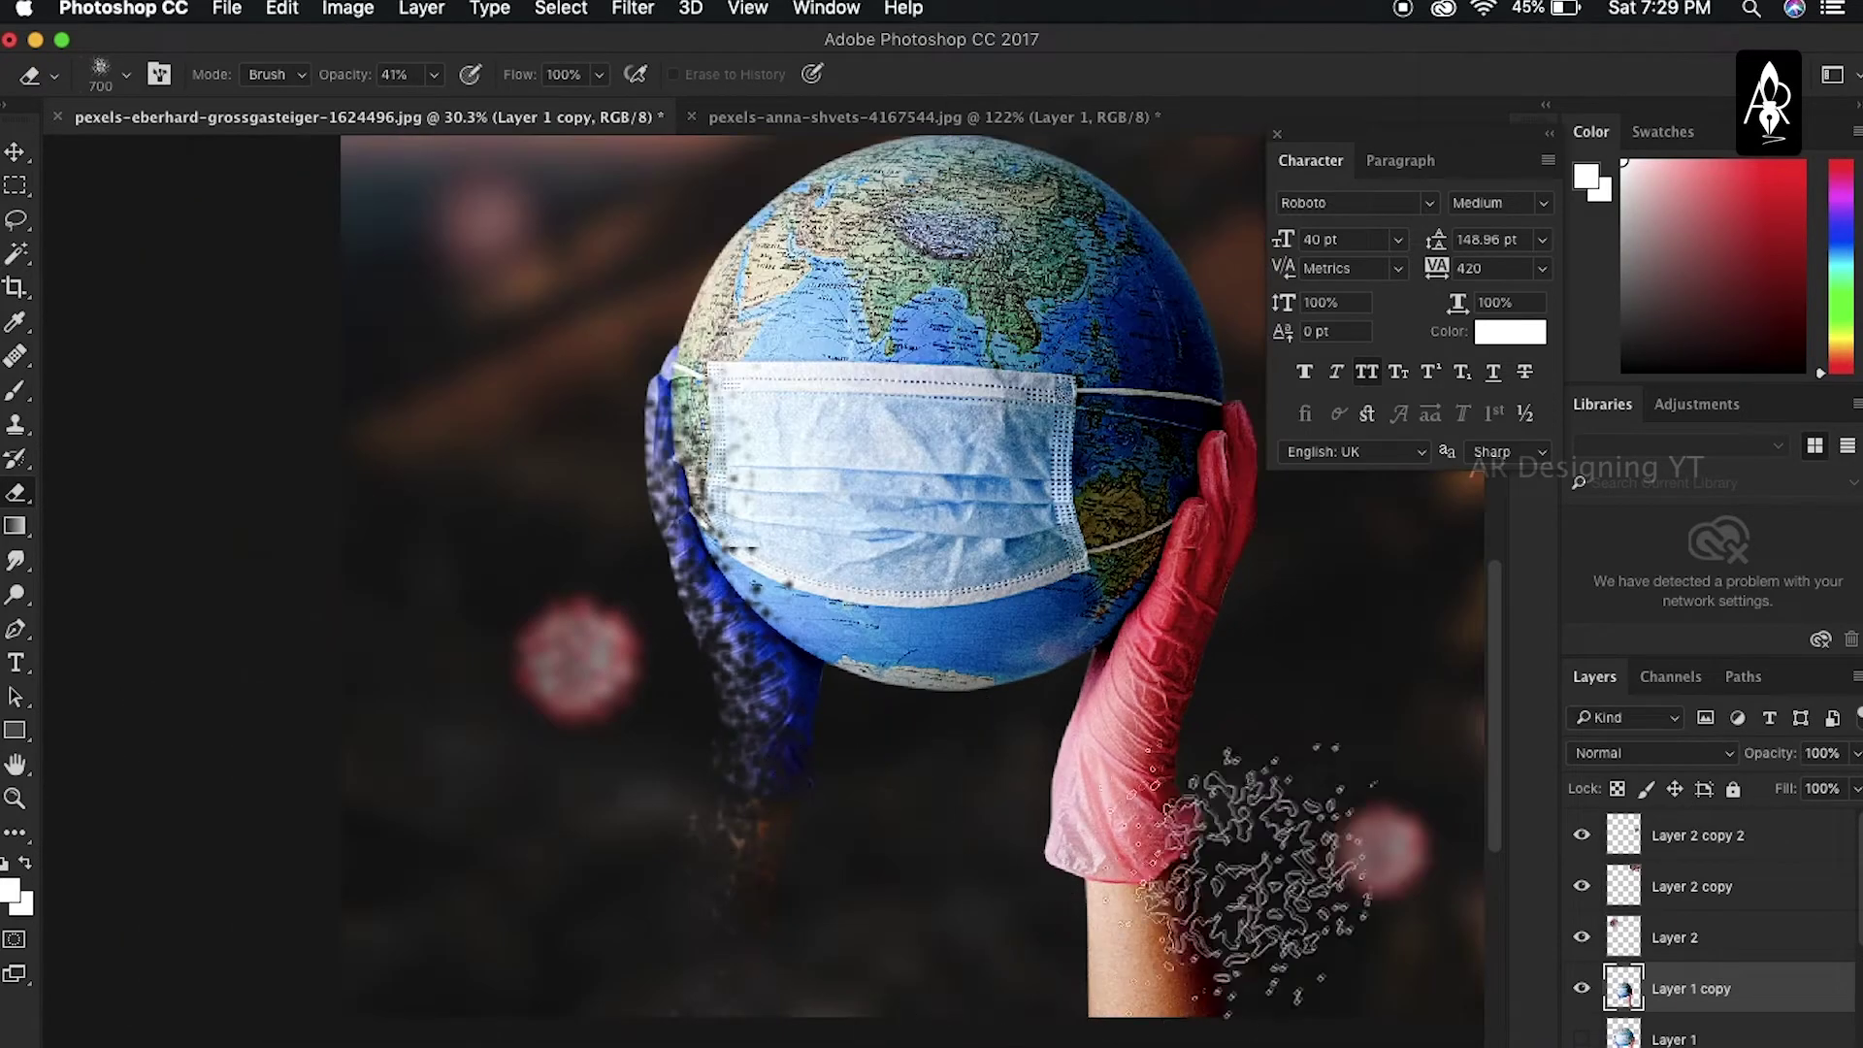
drag(1281, 853, 1070, 832)
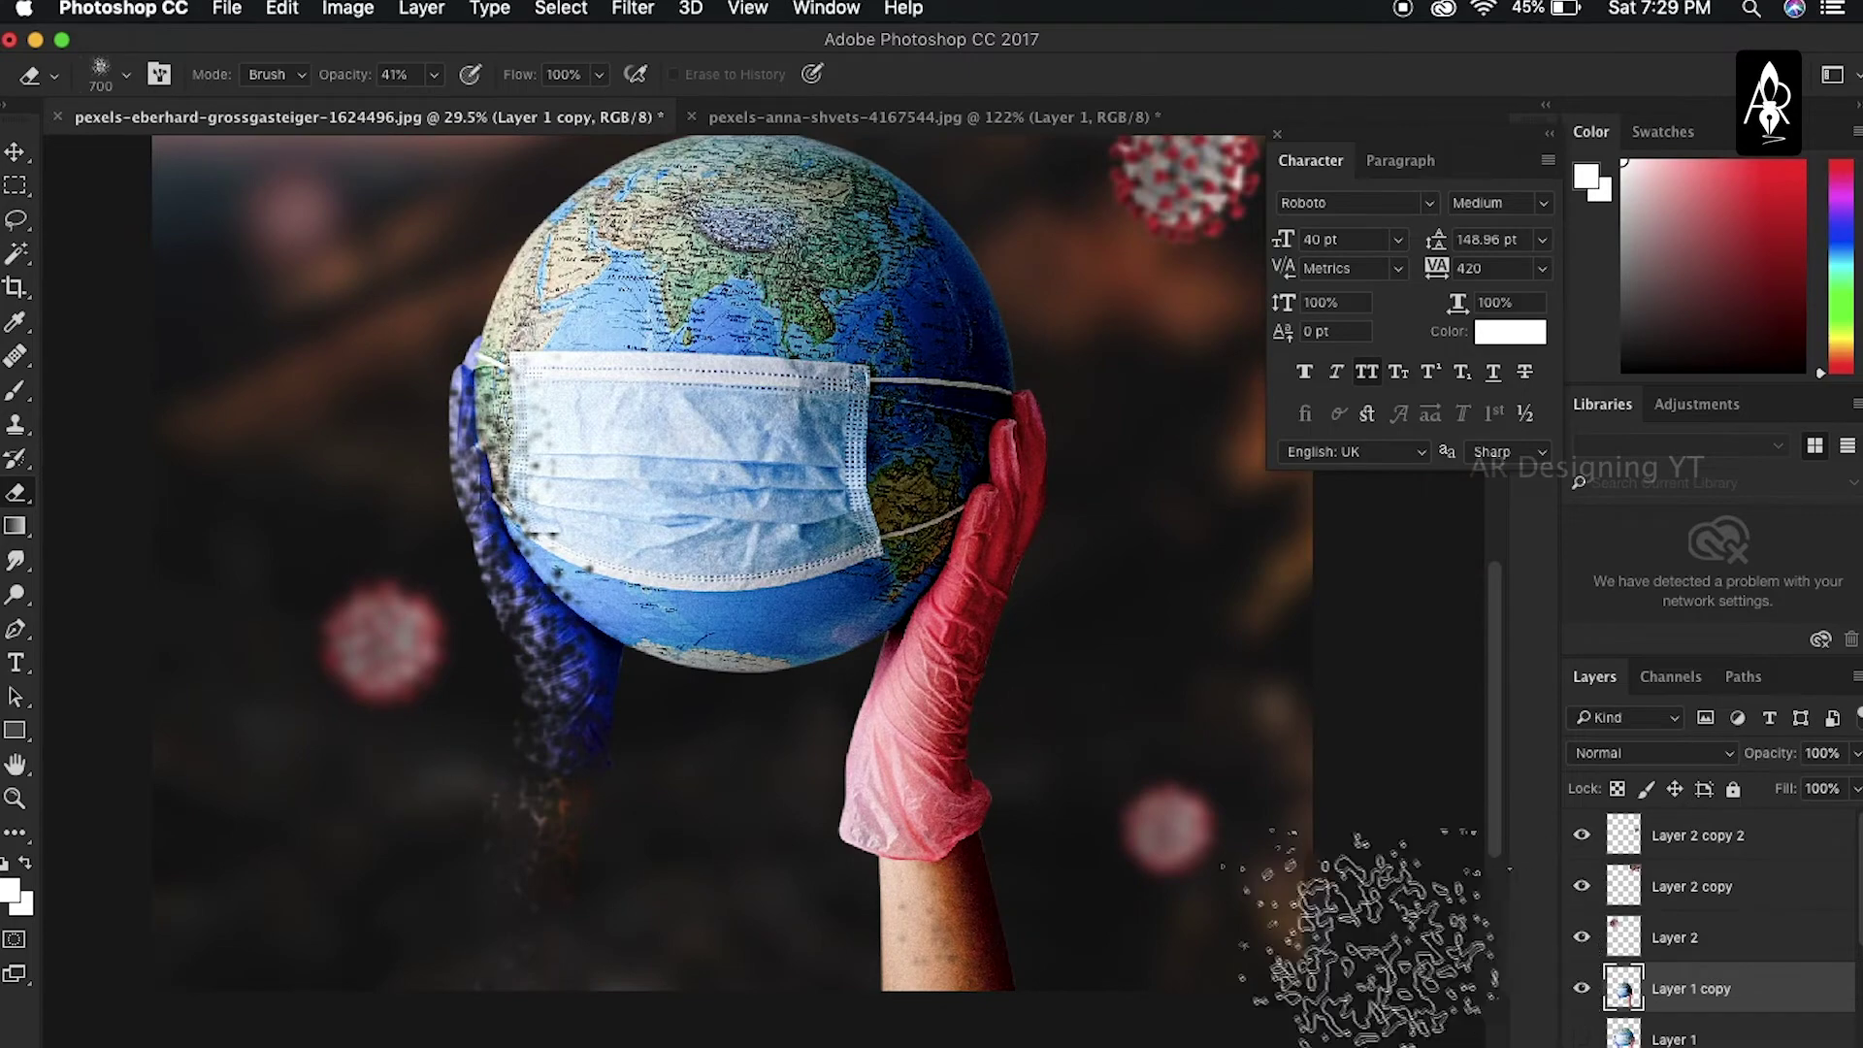
scroll(1014, 737, down, 3)
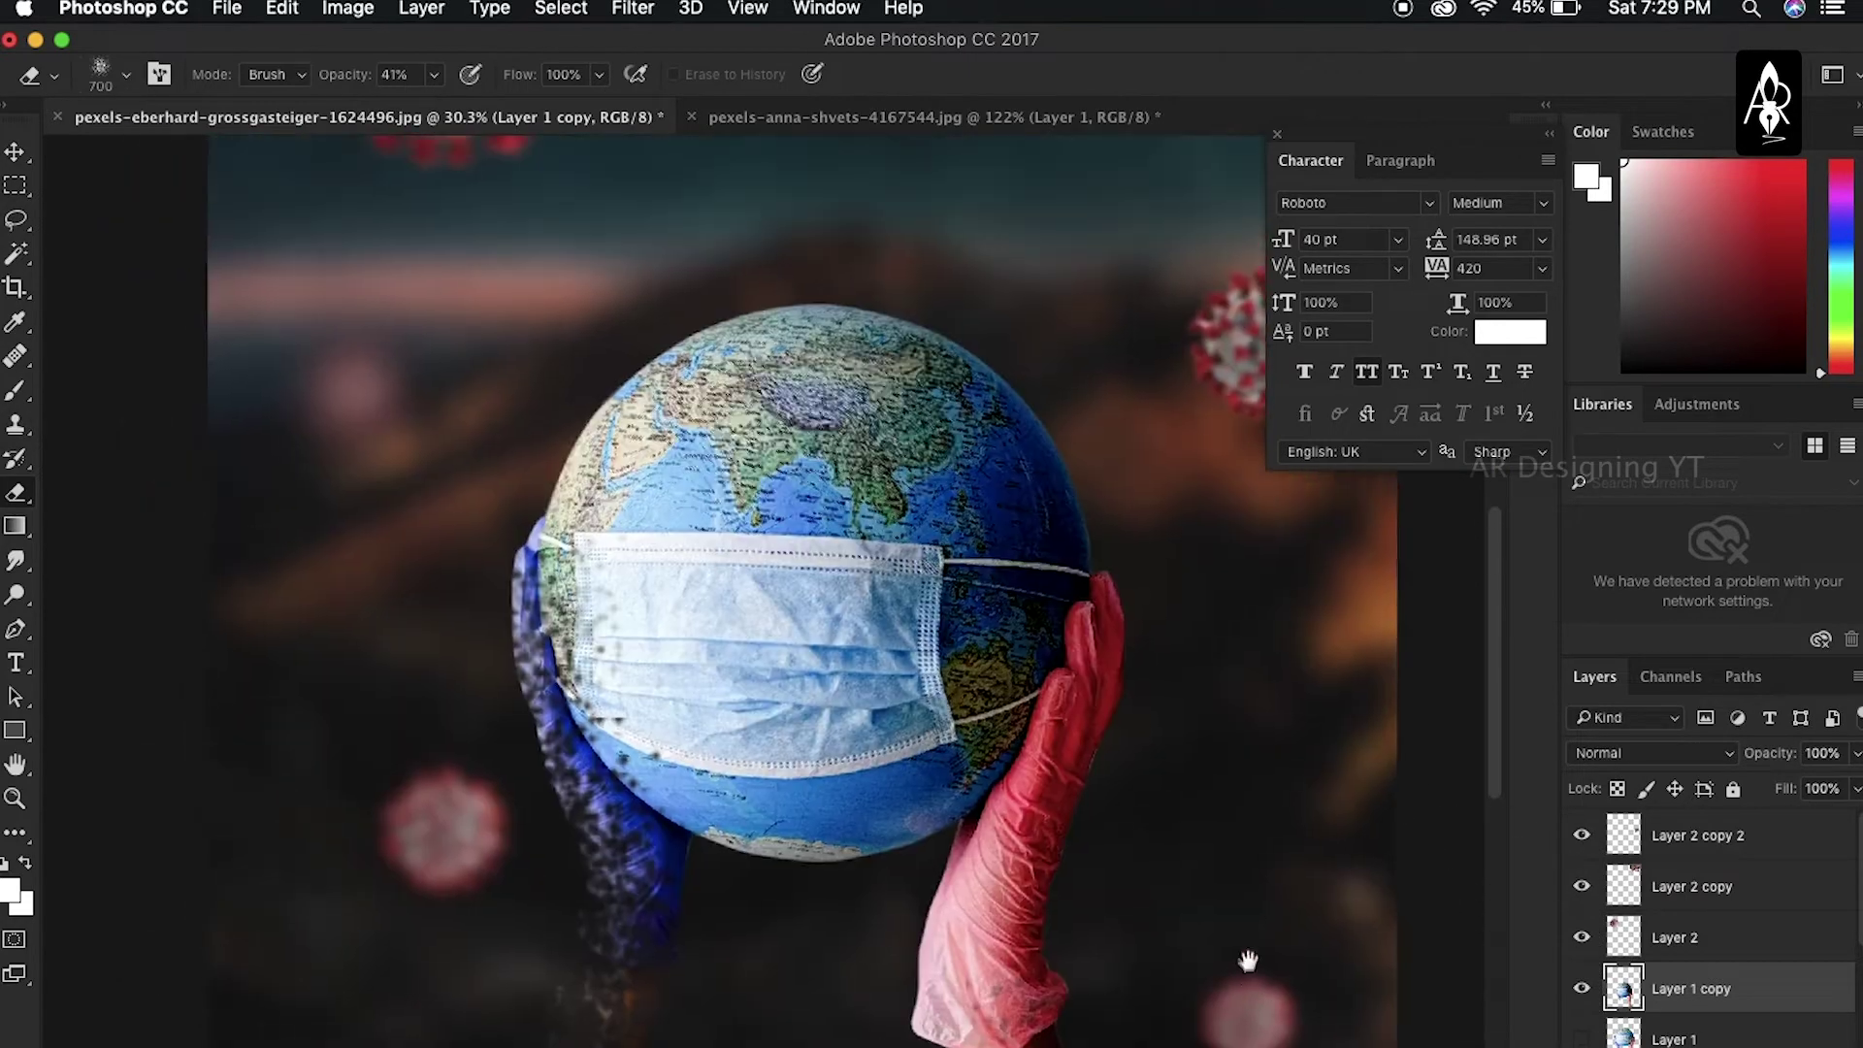
drag(1062, 573, 1124, 666)
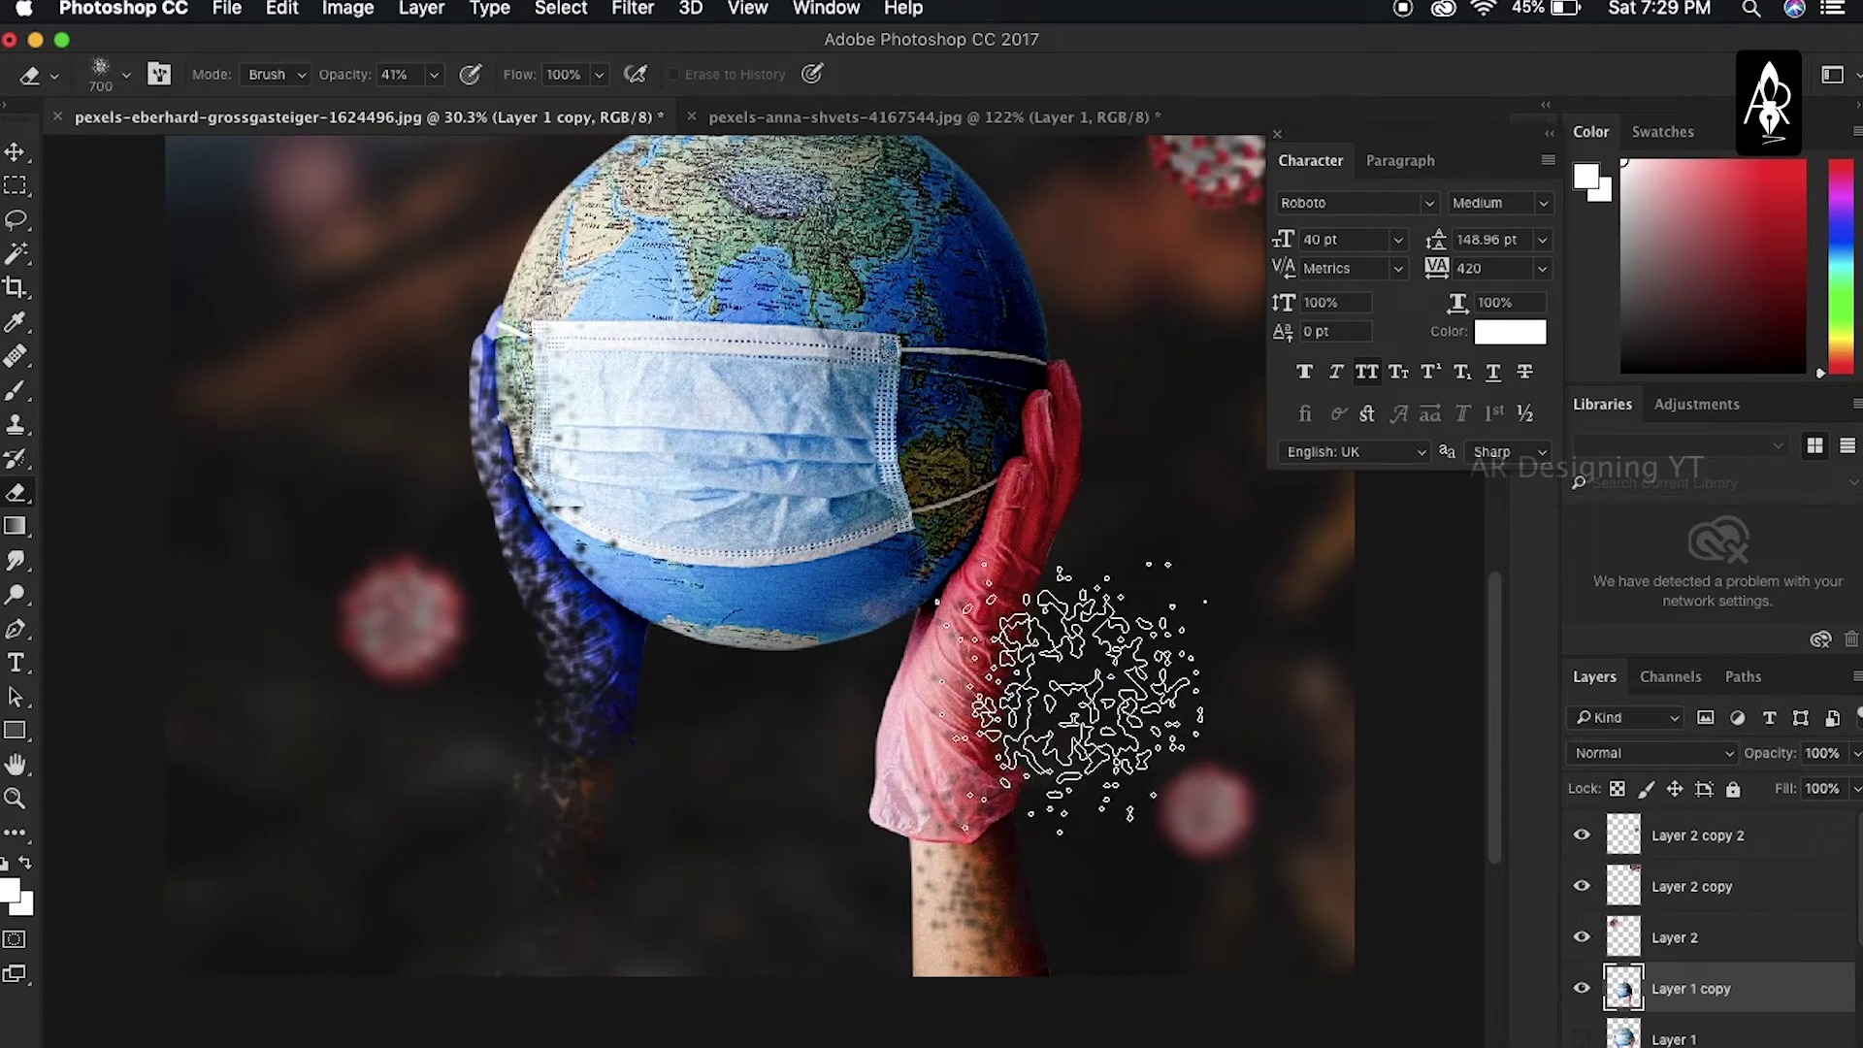
drag(1289, 655, 1308, 764)
scroll(1300, 762, up, 5)
key(v)
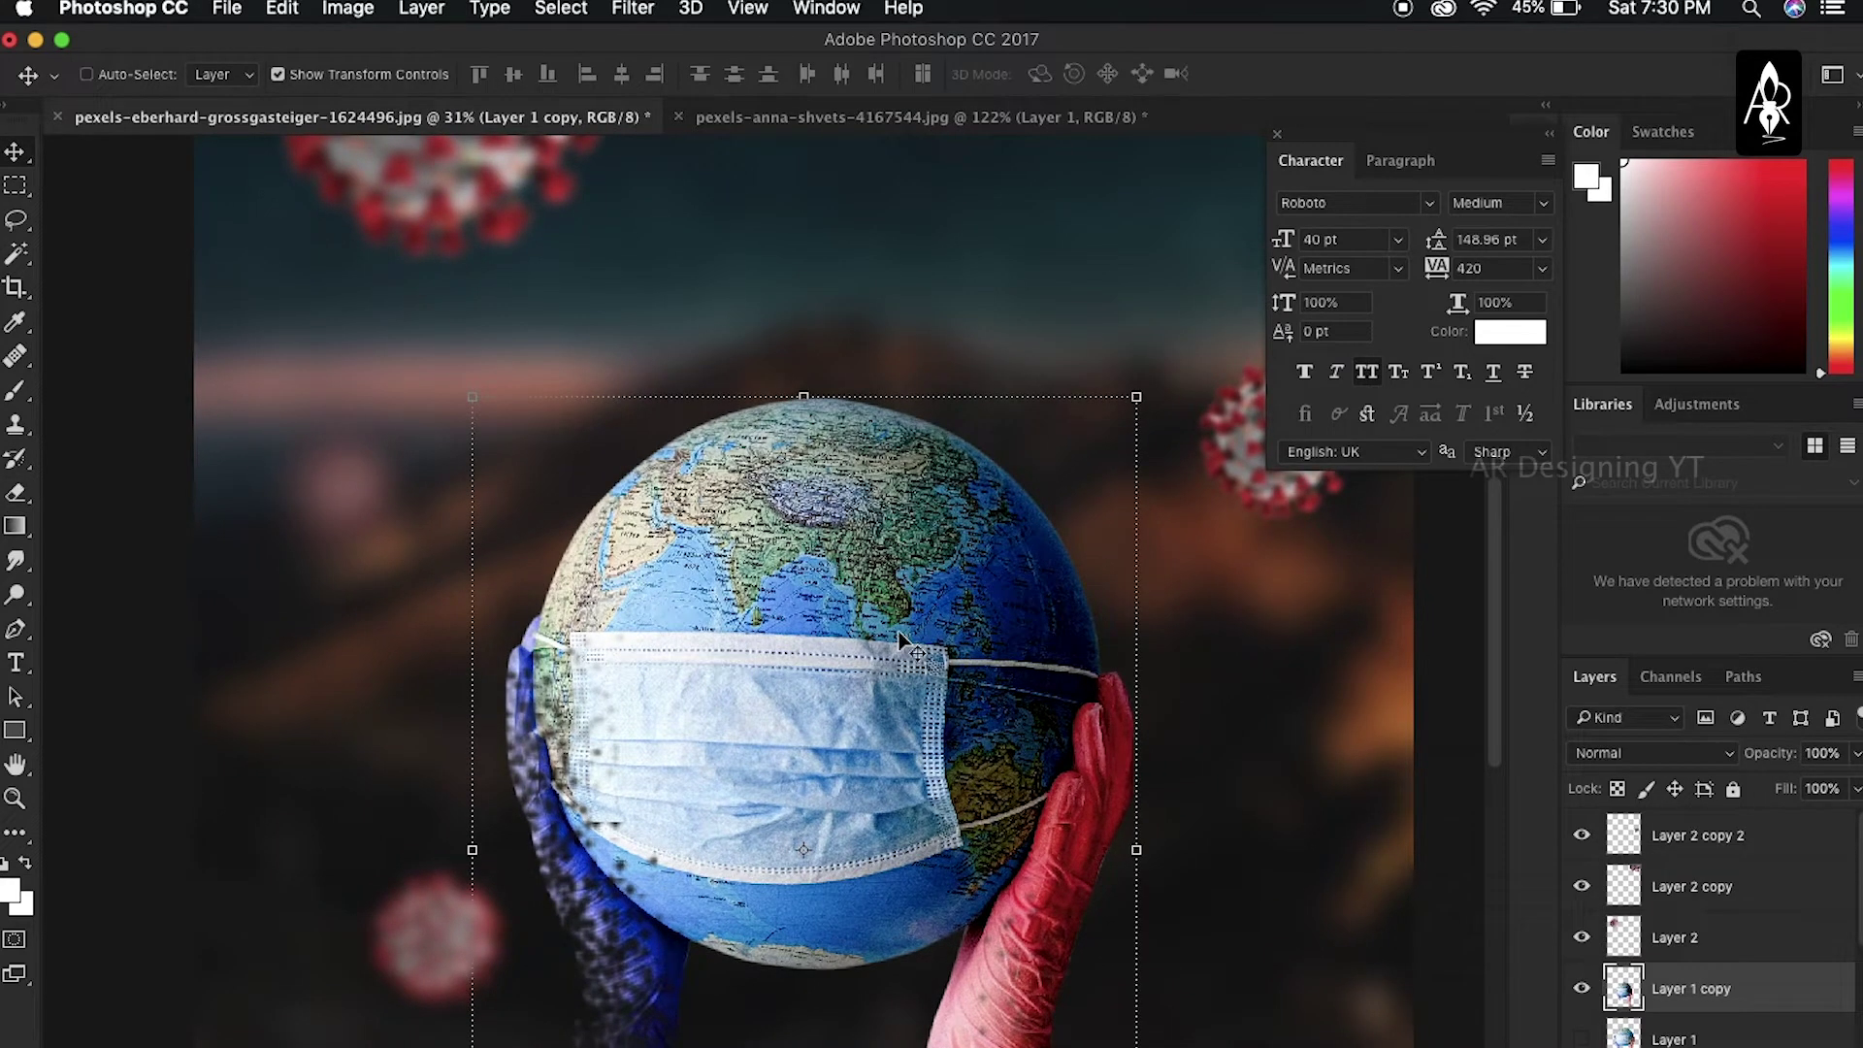
Duplicate the globe-and-hands layer and darken the copy's shadows with Levels
key(ctrl+l)
key(Escape)
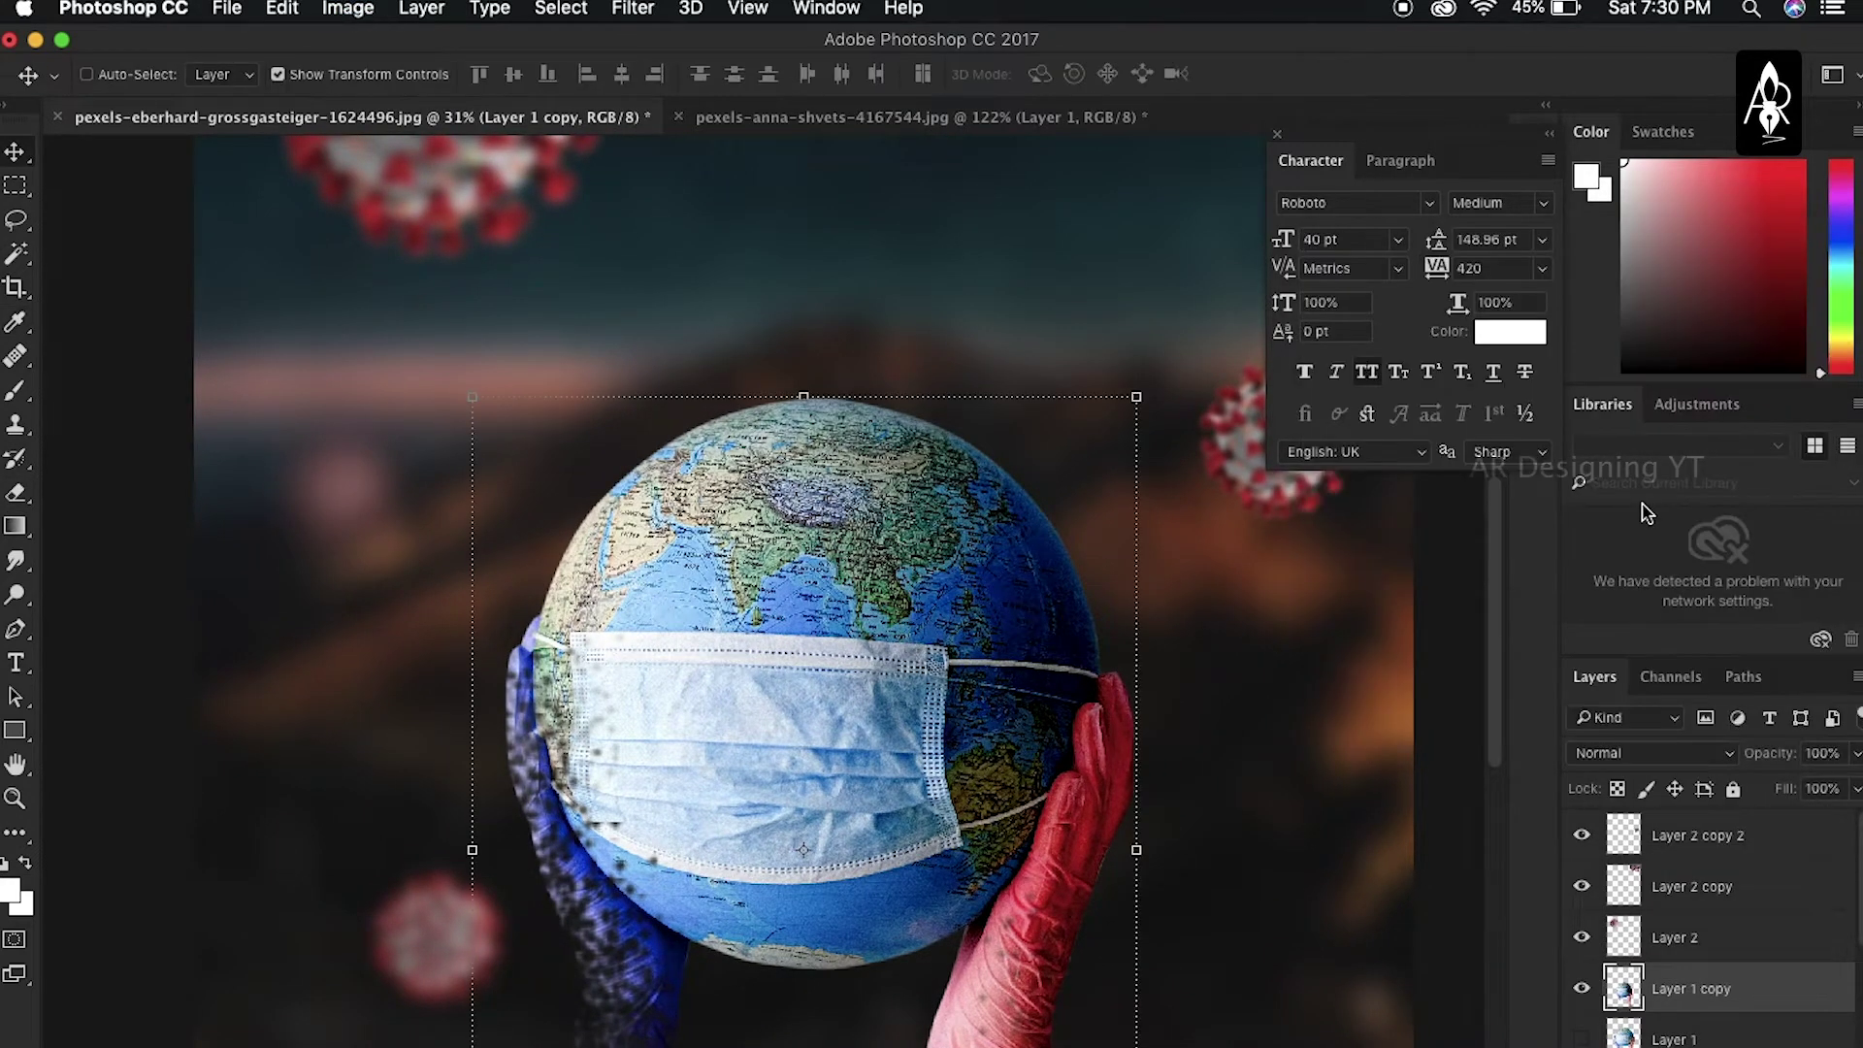
key(ctrl+j)
key(cmd+l)
drag(1337, 533, 1442, 535)
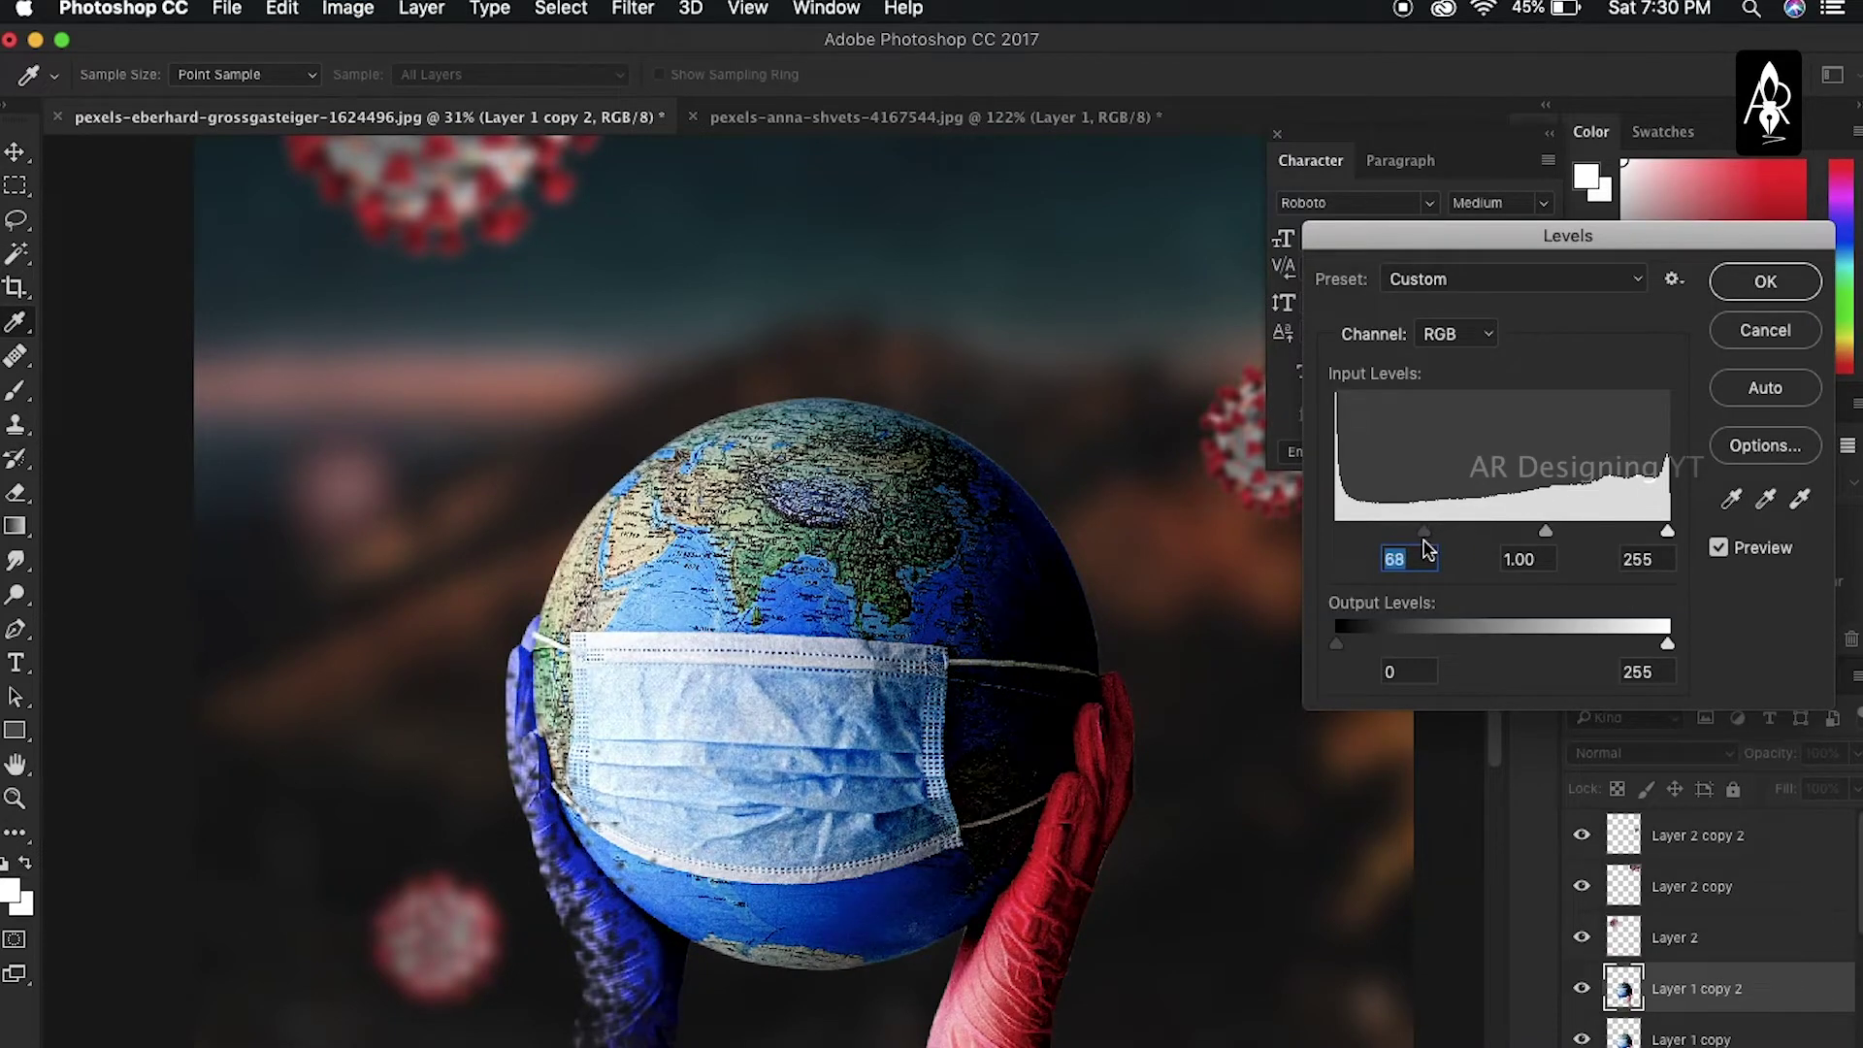
key(Return)
Zoom out and toggle the darkened copy's visibility to compare the result
key(ctrl+minus)
key(ctrl+minus)
click(1582, 989)
click(1132, 582)
scroll(932, 658, up, 3)
scroll(932, 658, up, 3)
scroll(932, 658, down, 2)
click(1688, 989)
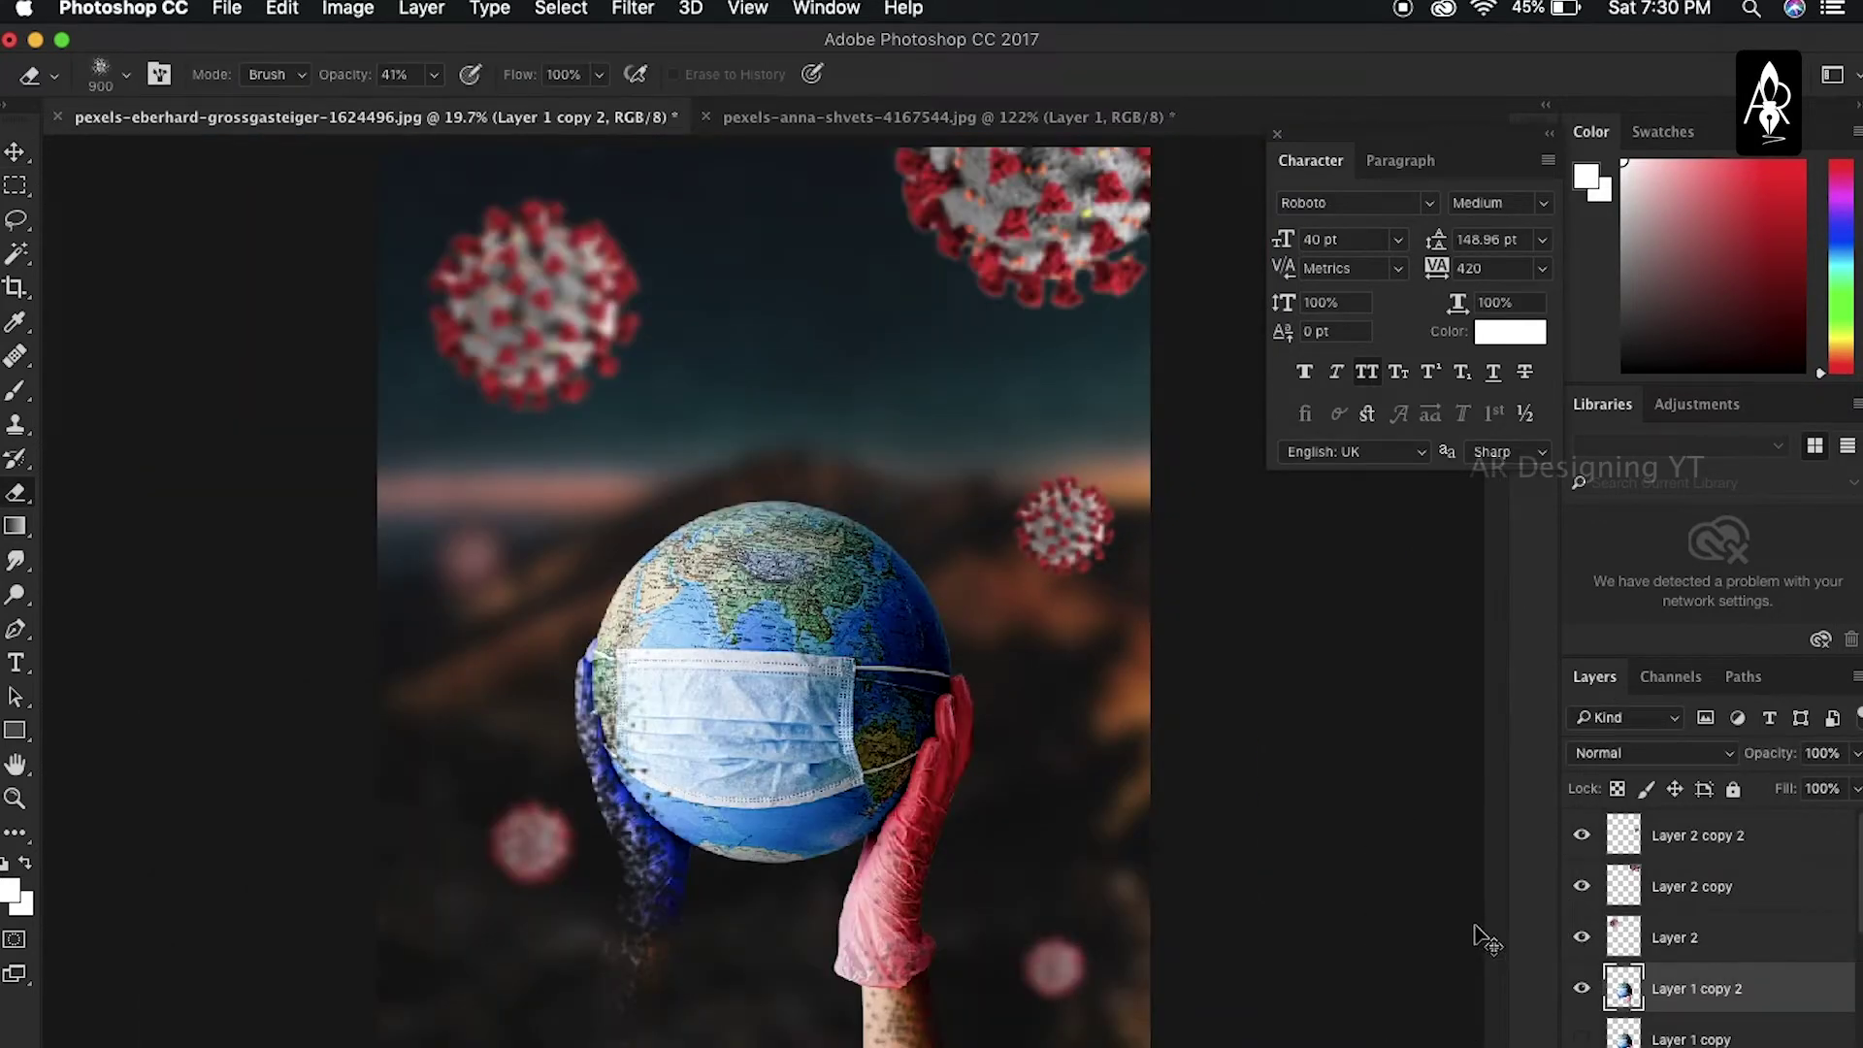
Redo the copy's Levels with a gentler black input of about 32
key(cmd+l)
drag(1337, 532, 1378, 533)
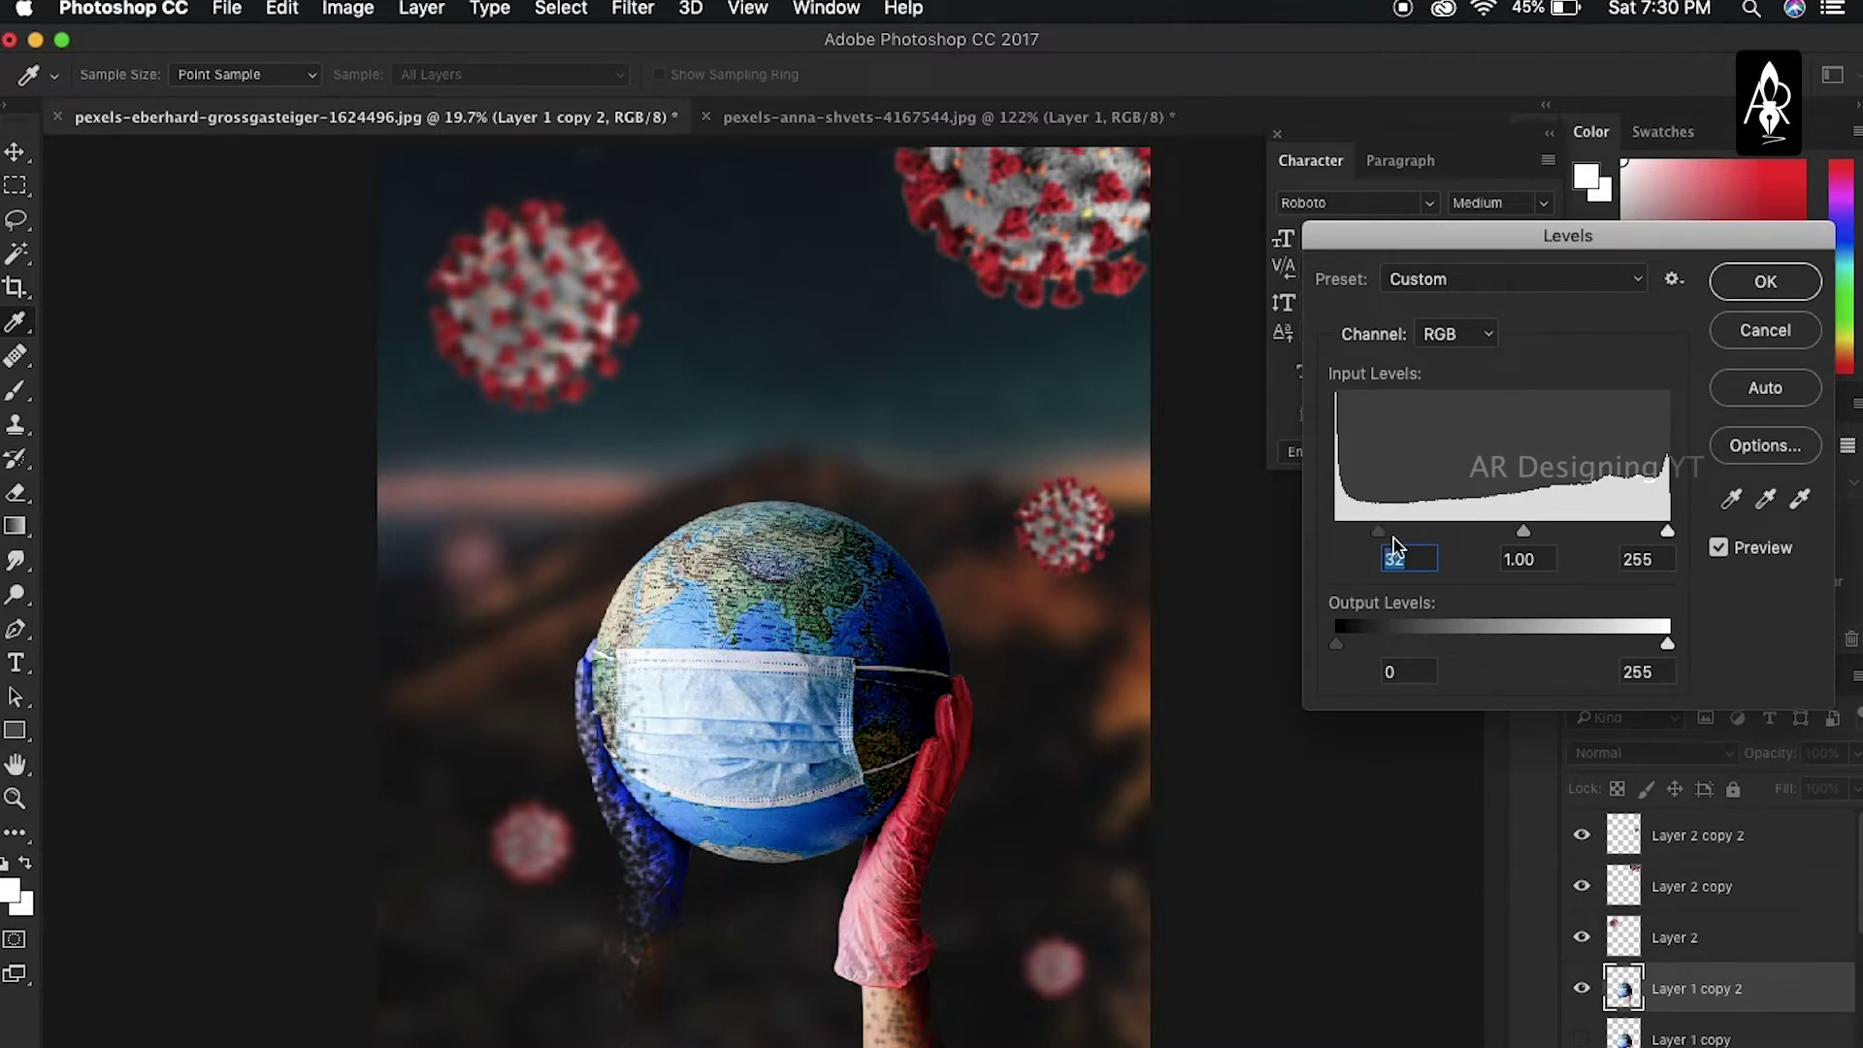
key(Return)
Target the upper-left virus layer and bring up Hue/Saturation for it
key(e)
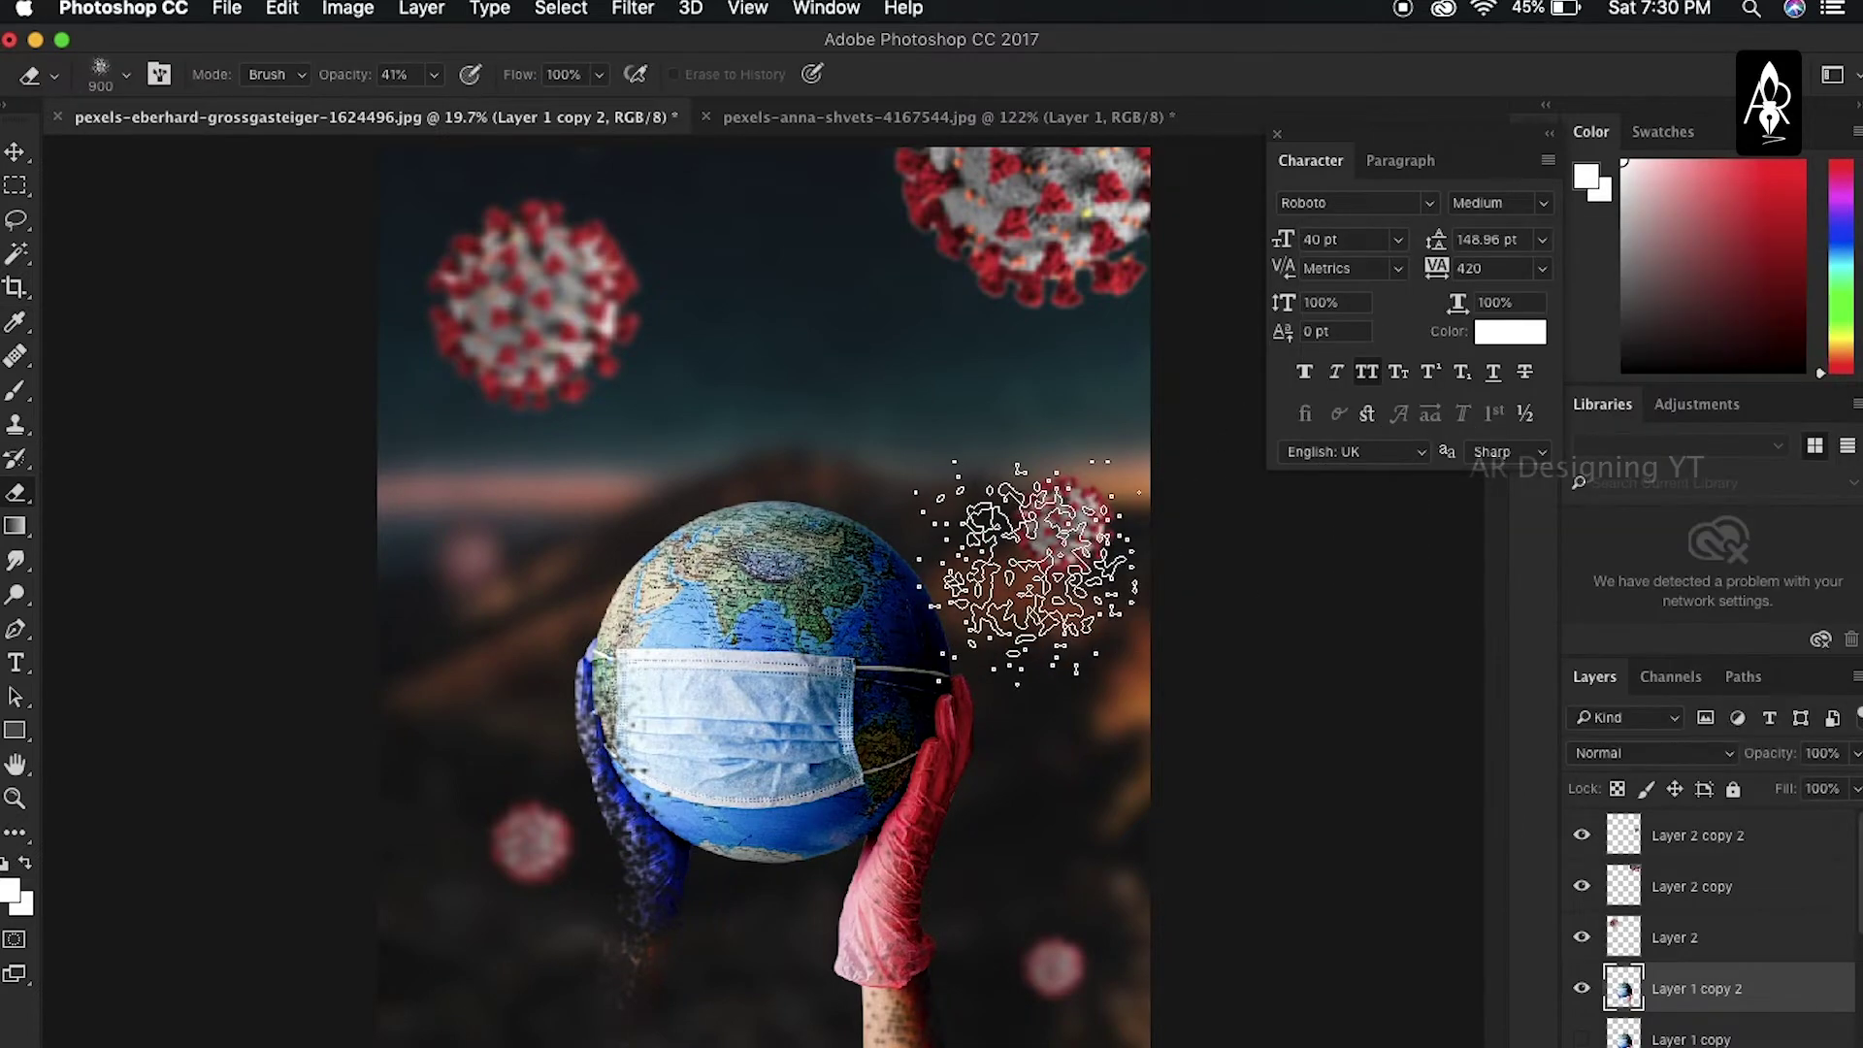
scroll(1135, 538, down, 2)
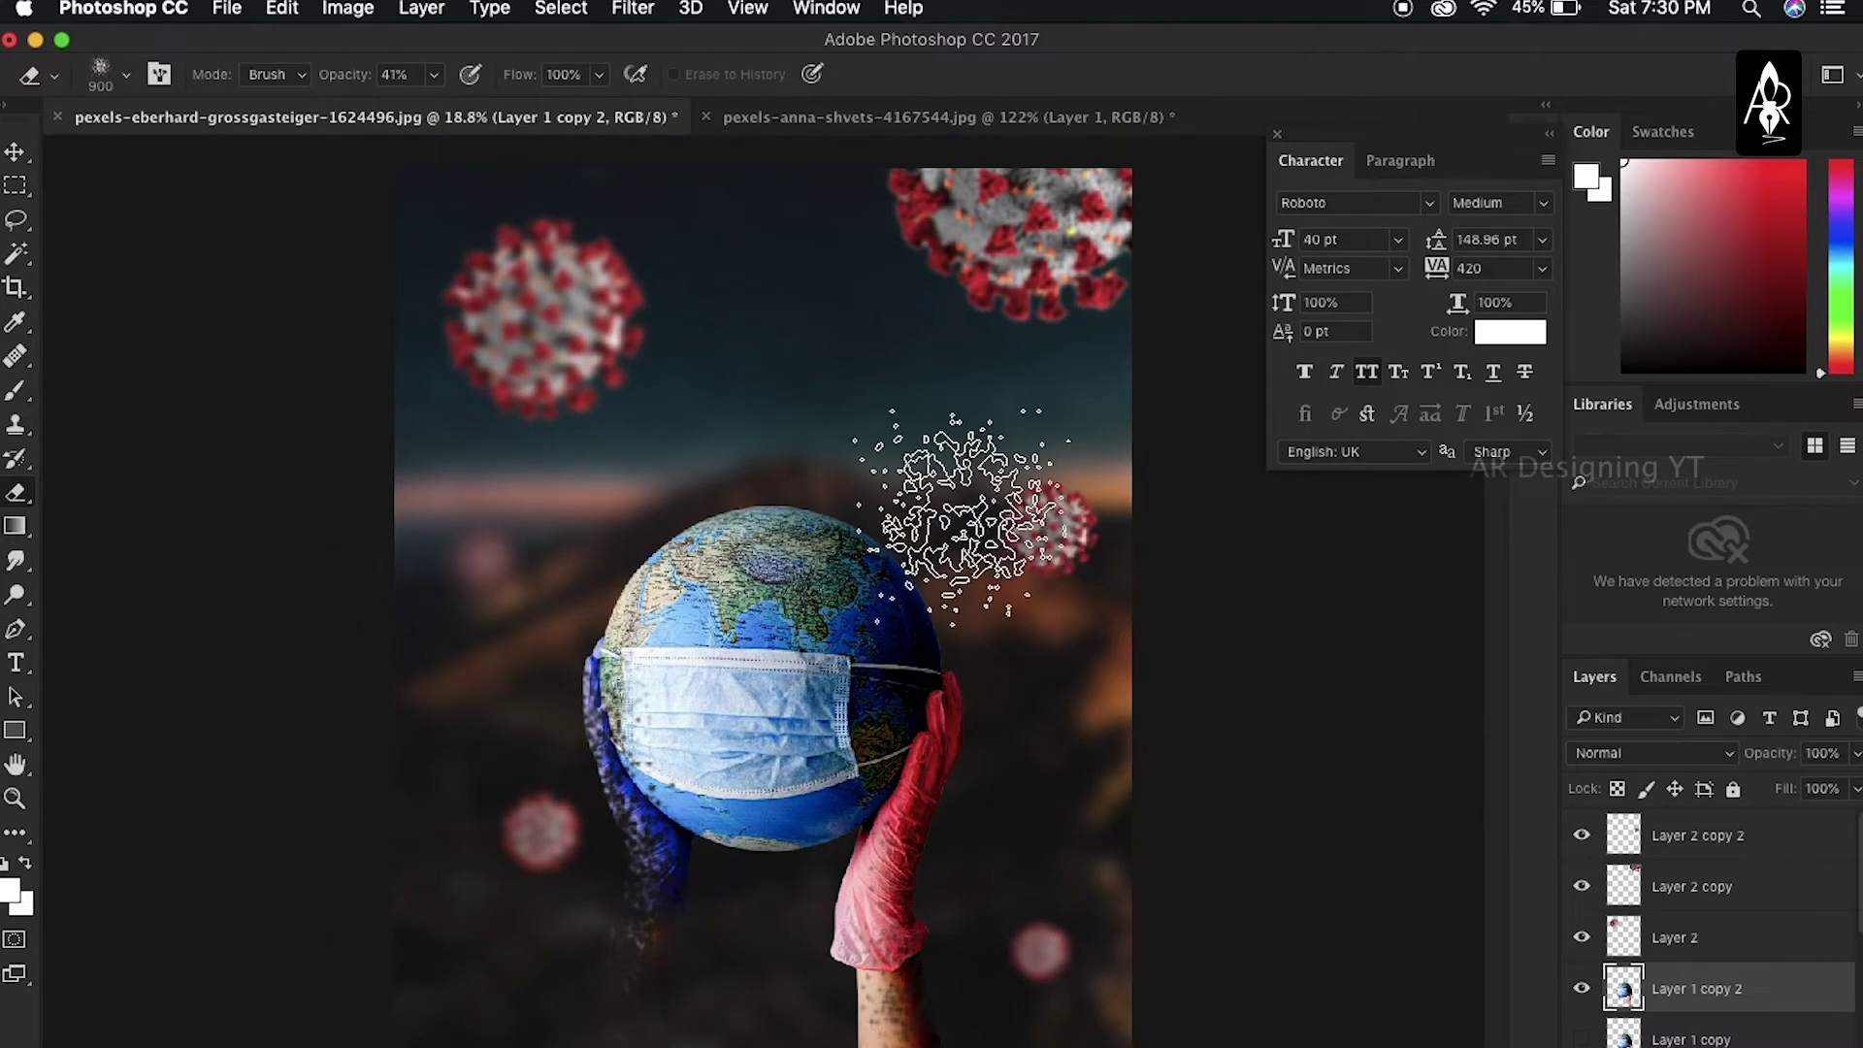
key(v)
key(alt+bracketright)
key(ctrl+u)
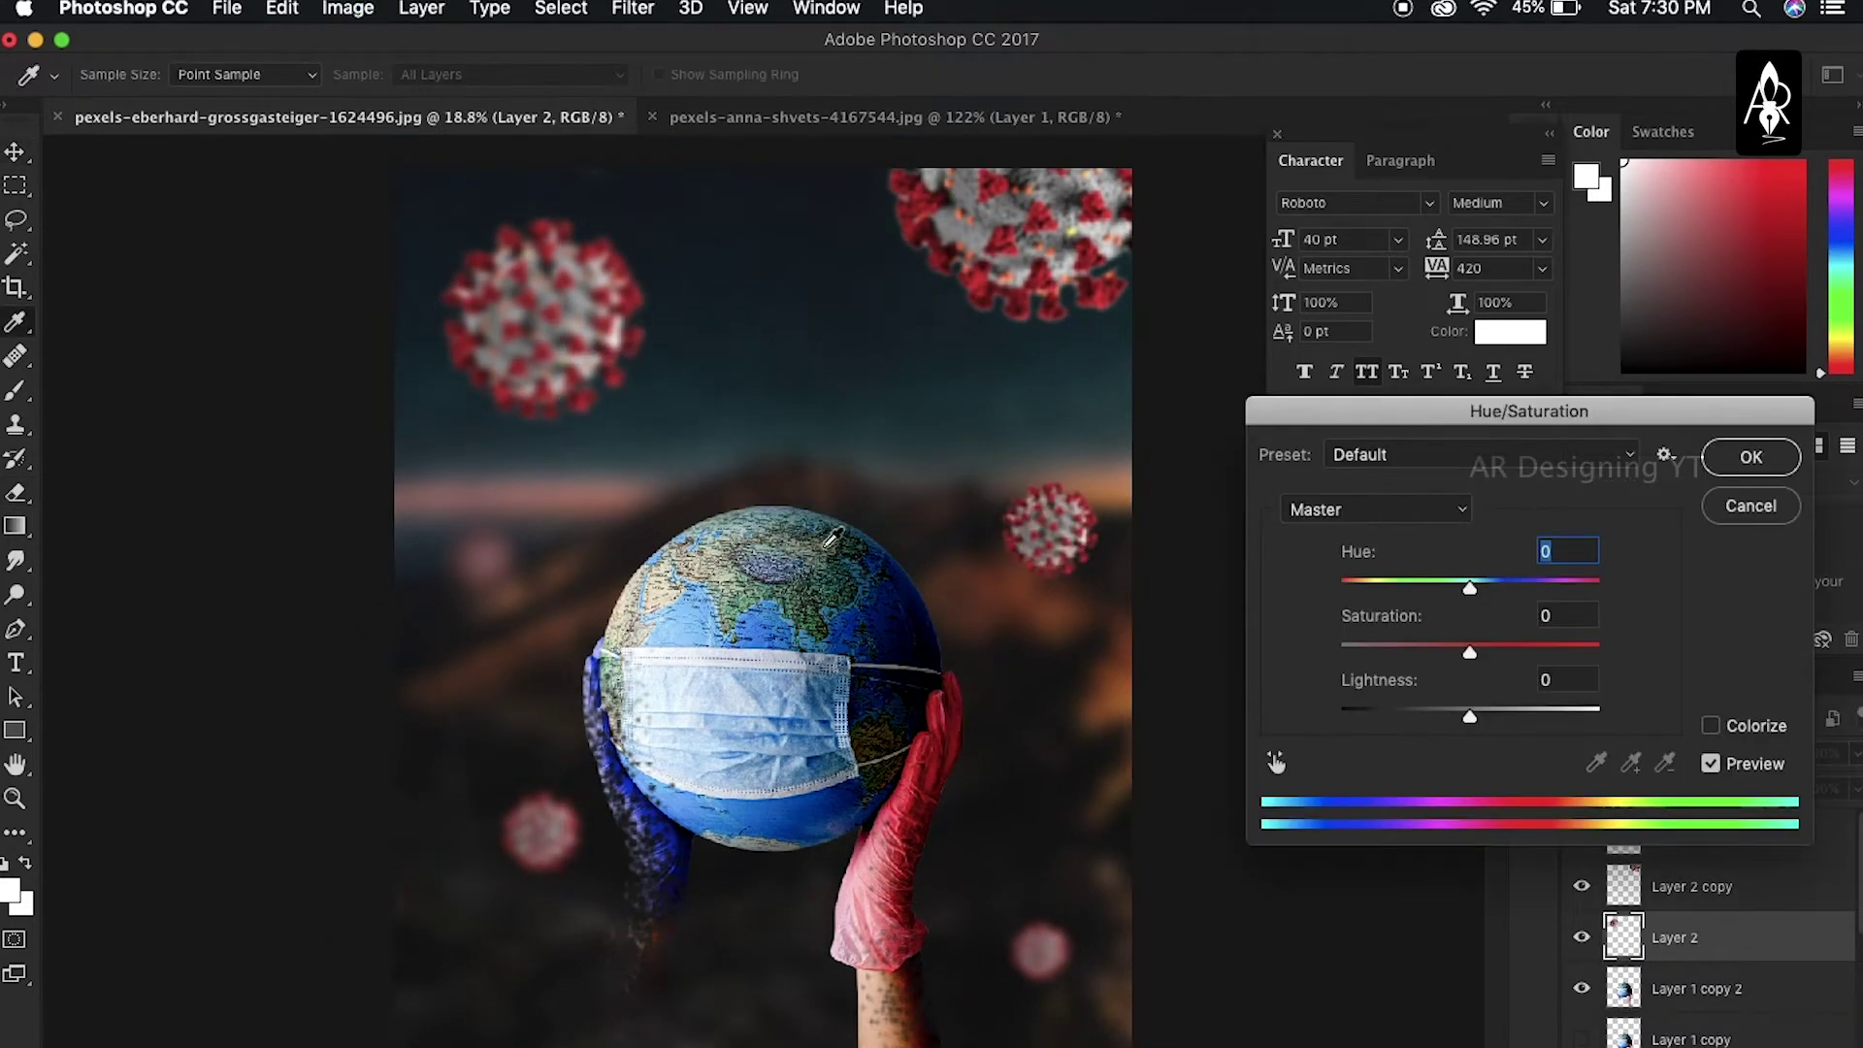
Boost saturation +26 on the upper-left virus and +25 on the top-right virus
click(1501, 649)
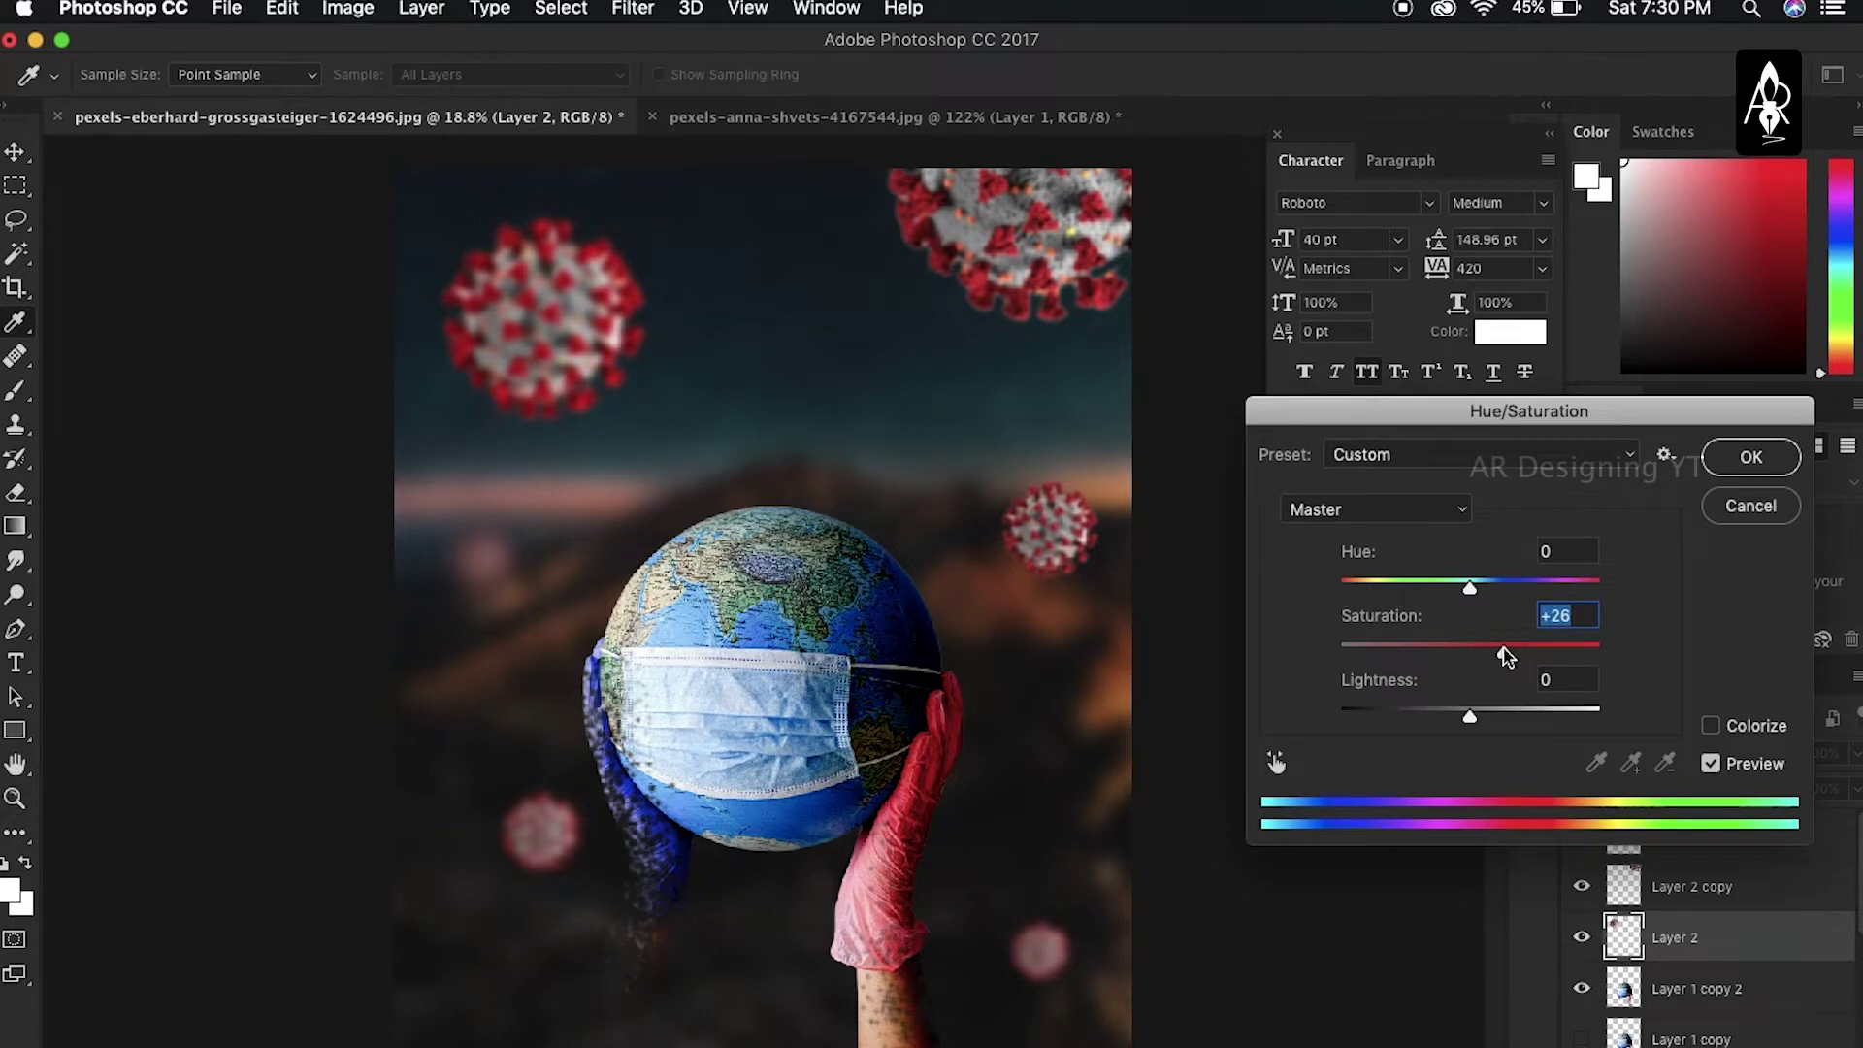
key(Return)
click(1067, 206)
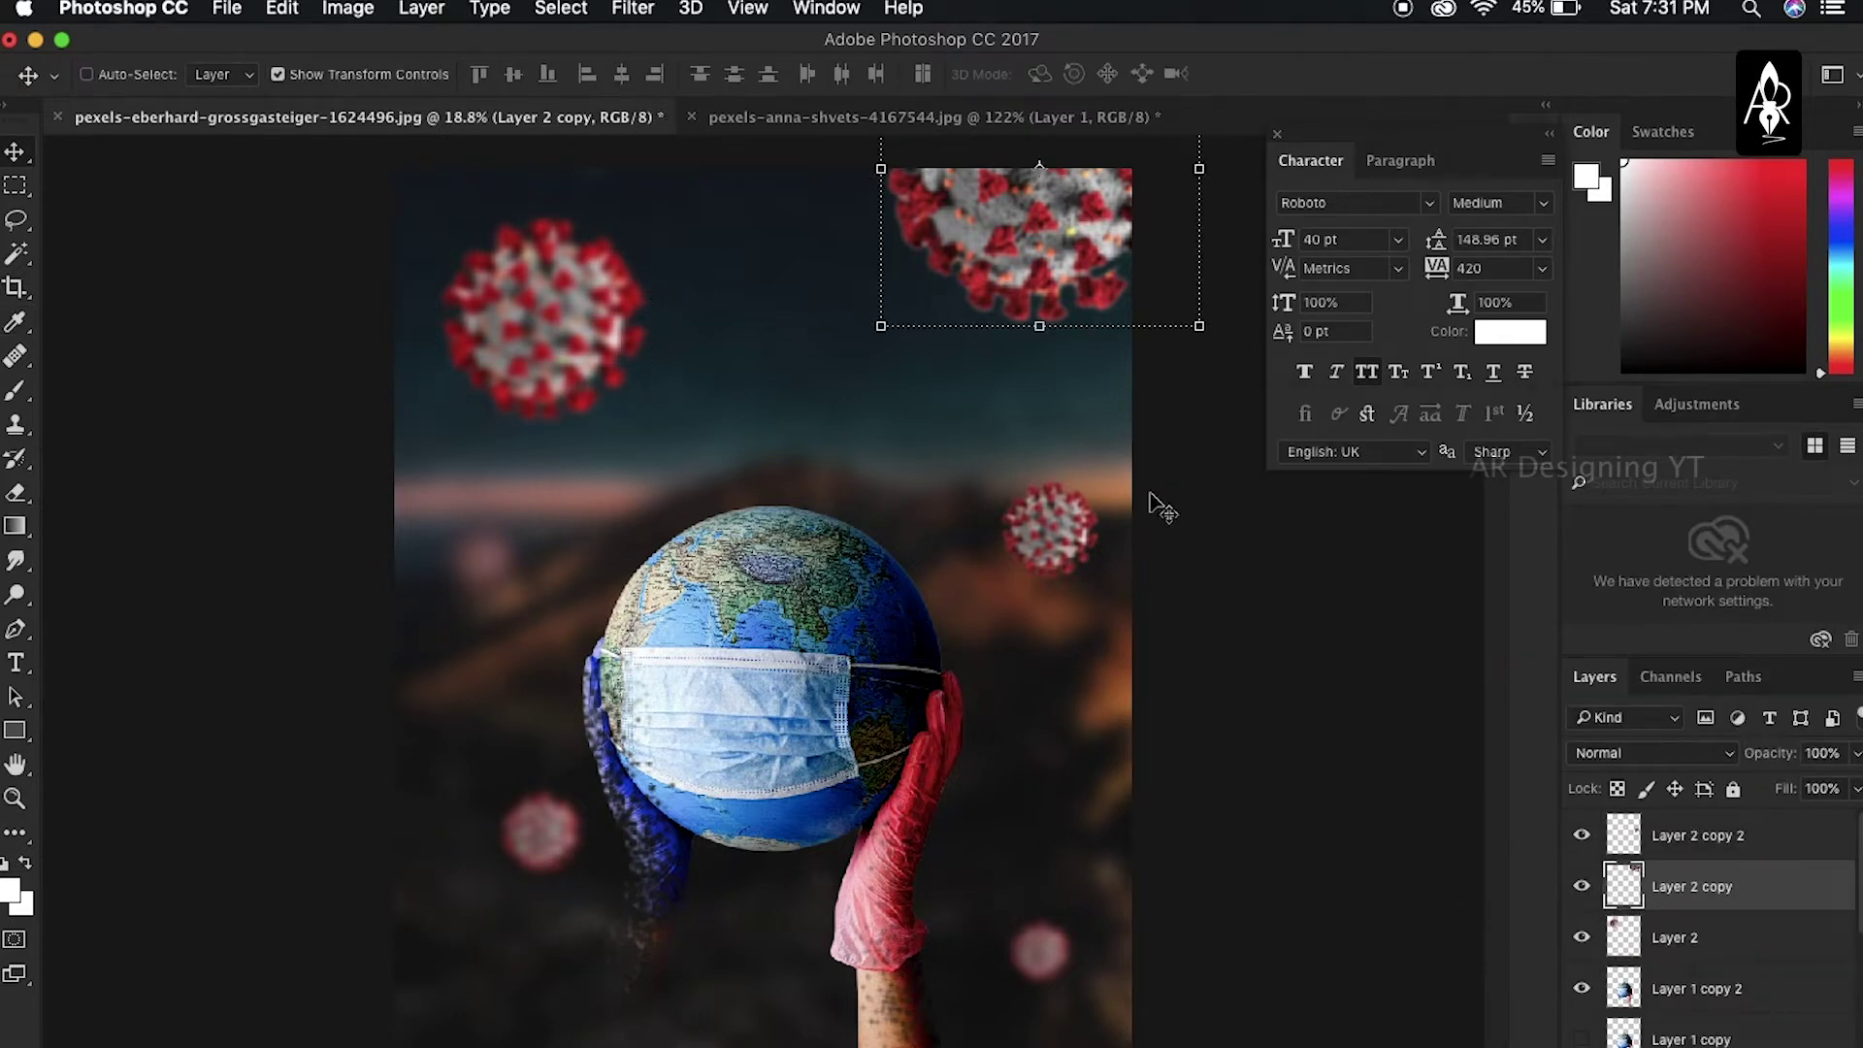
key(ctrl+u)
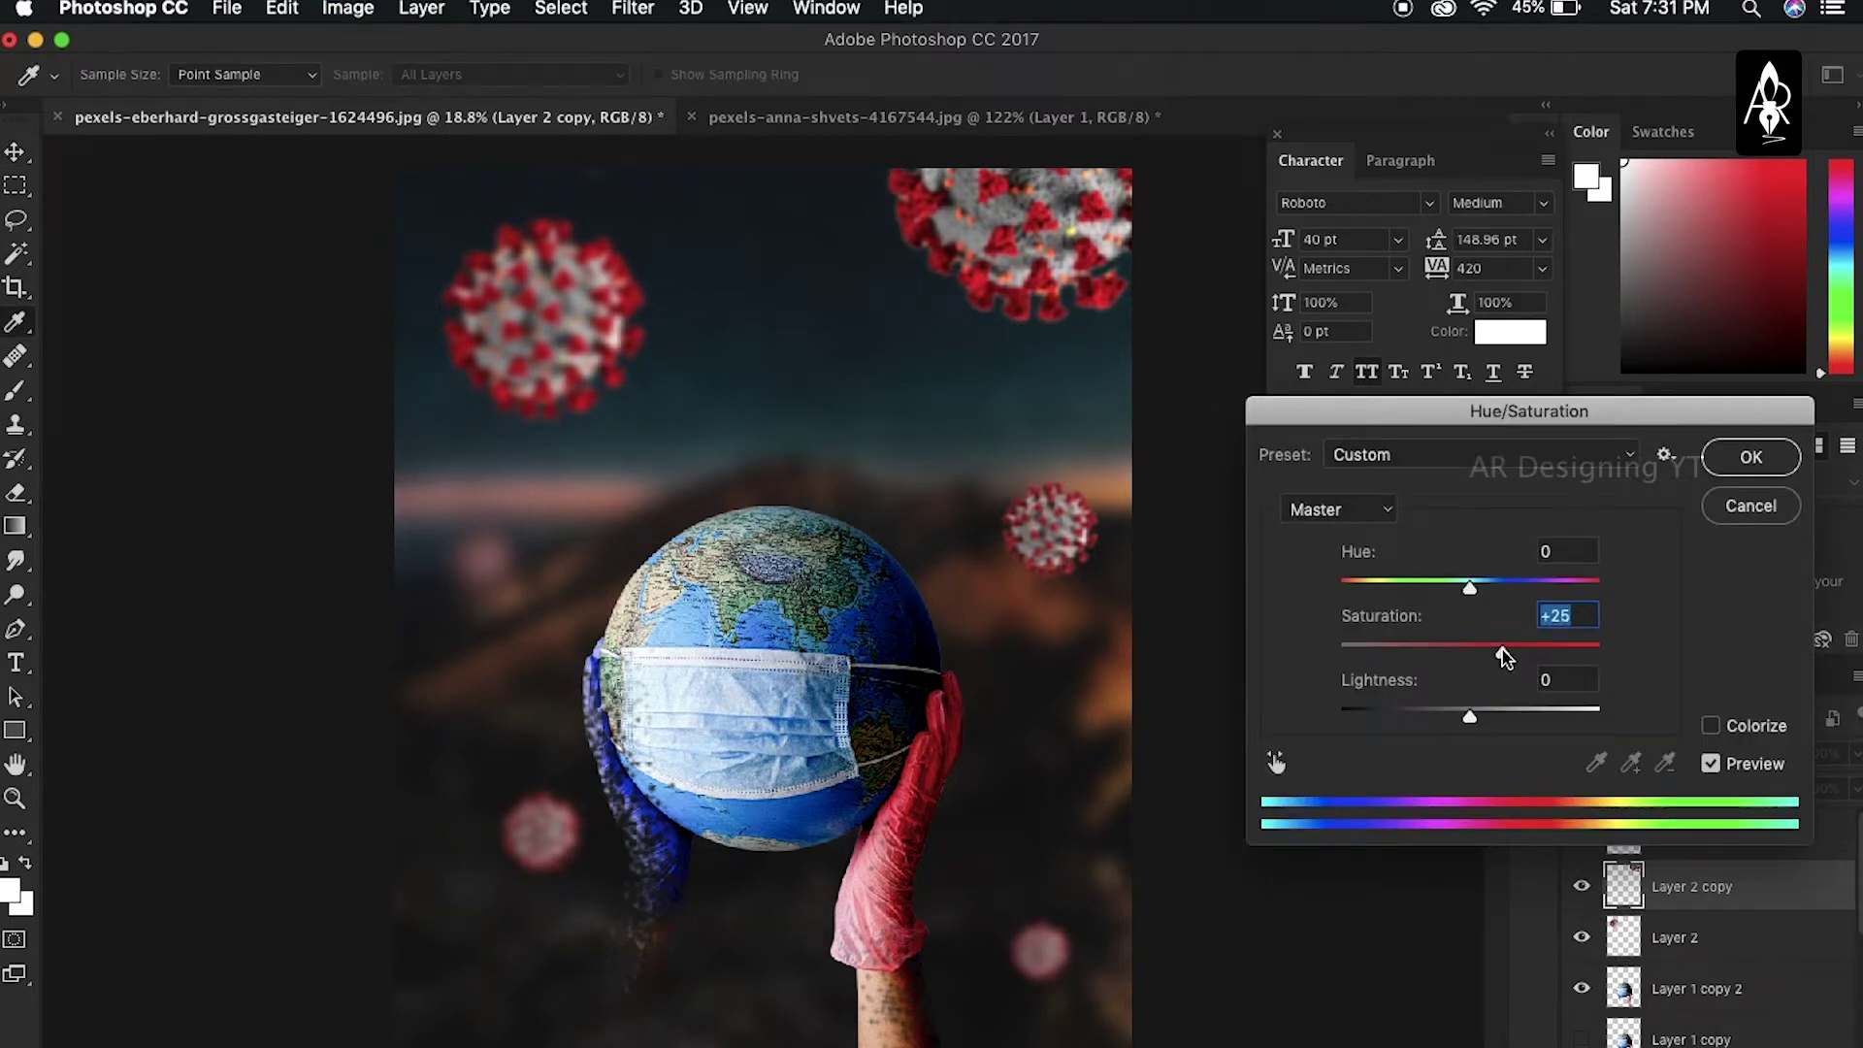
key(Return)
Raise saturation by +43 on the remaining blurred virus layers together
click(1059, 968)
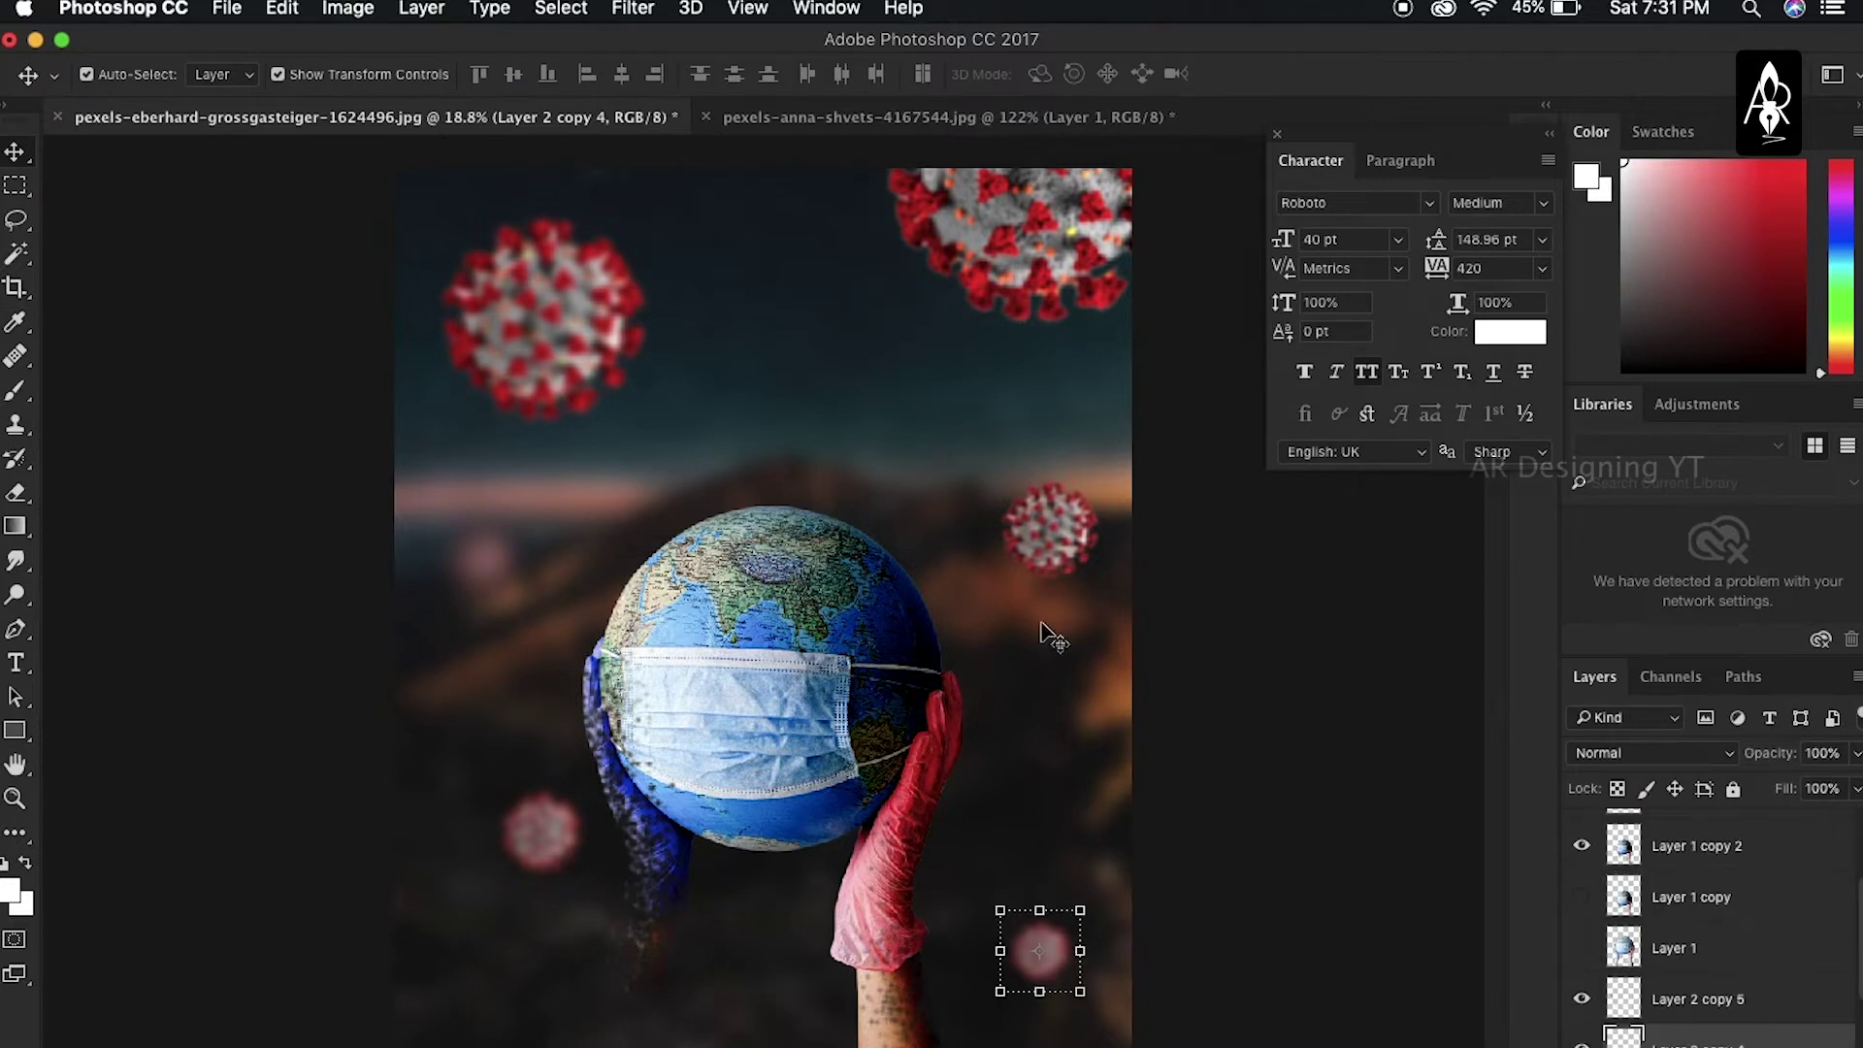
shift+click(1066, 571)
shift+click(543, 835)
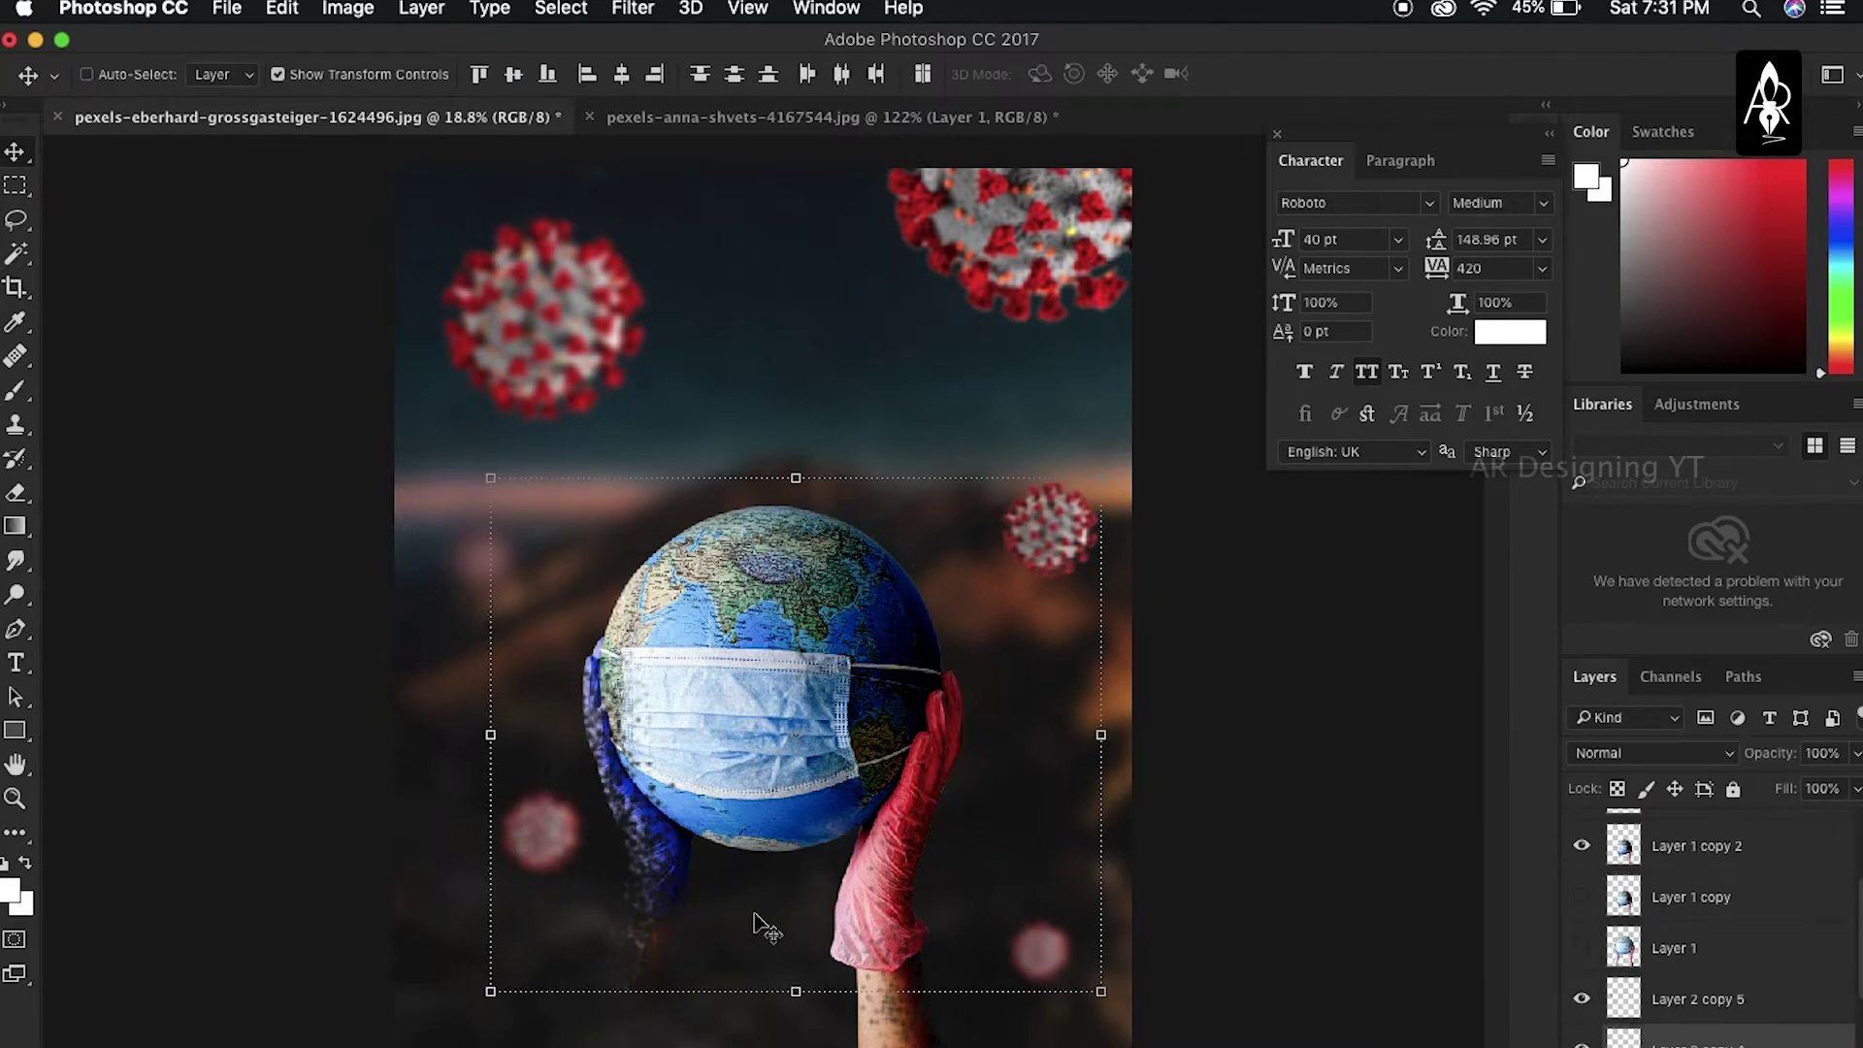
key(ctrl+u)
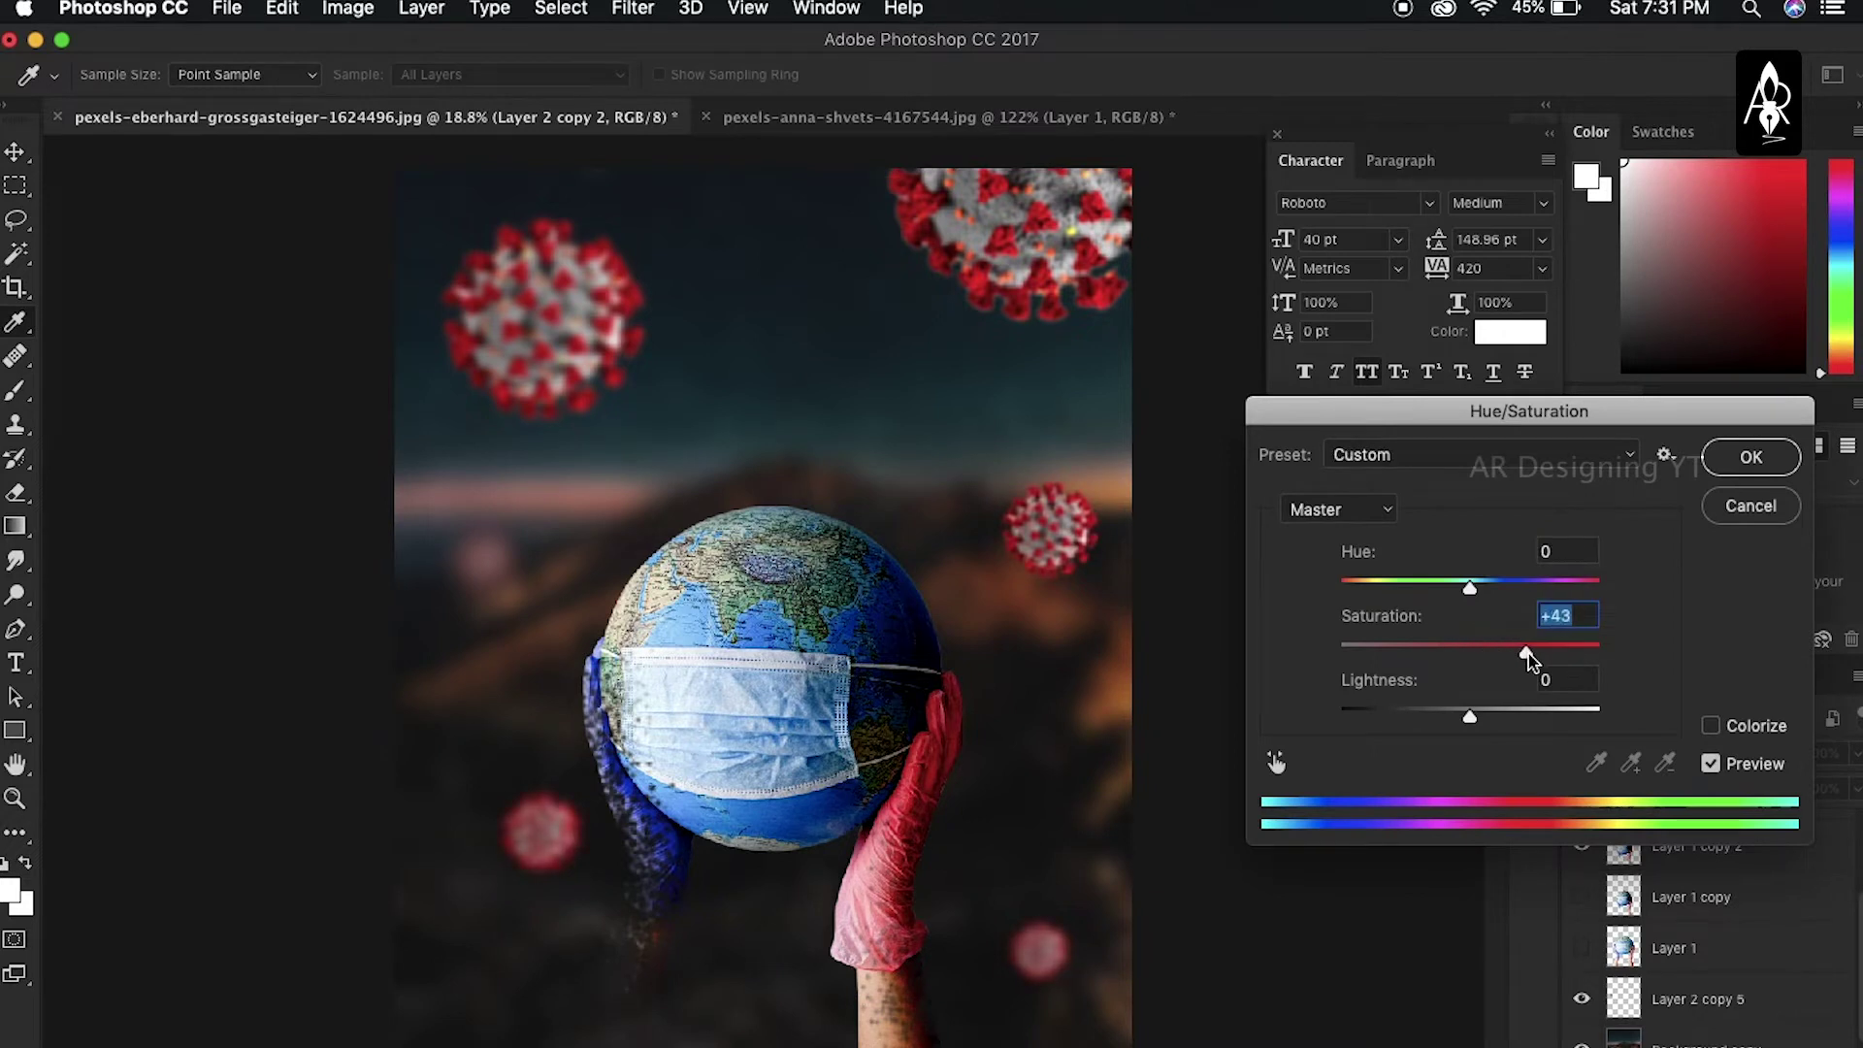
key(Return)
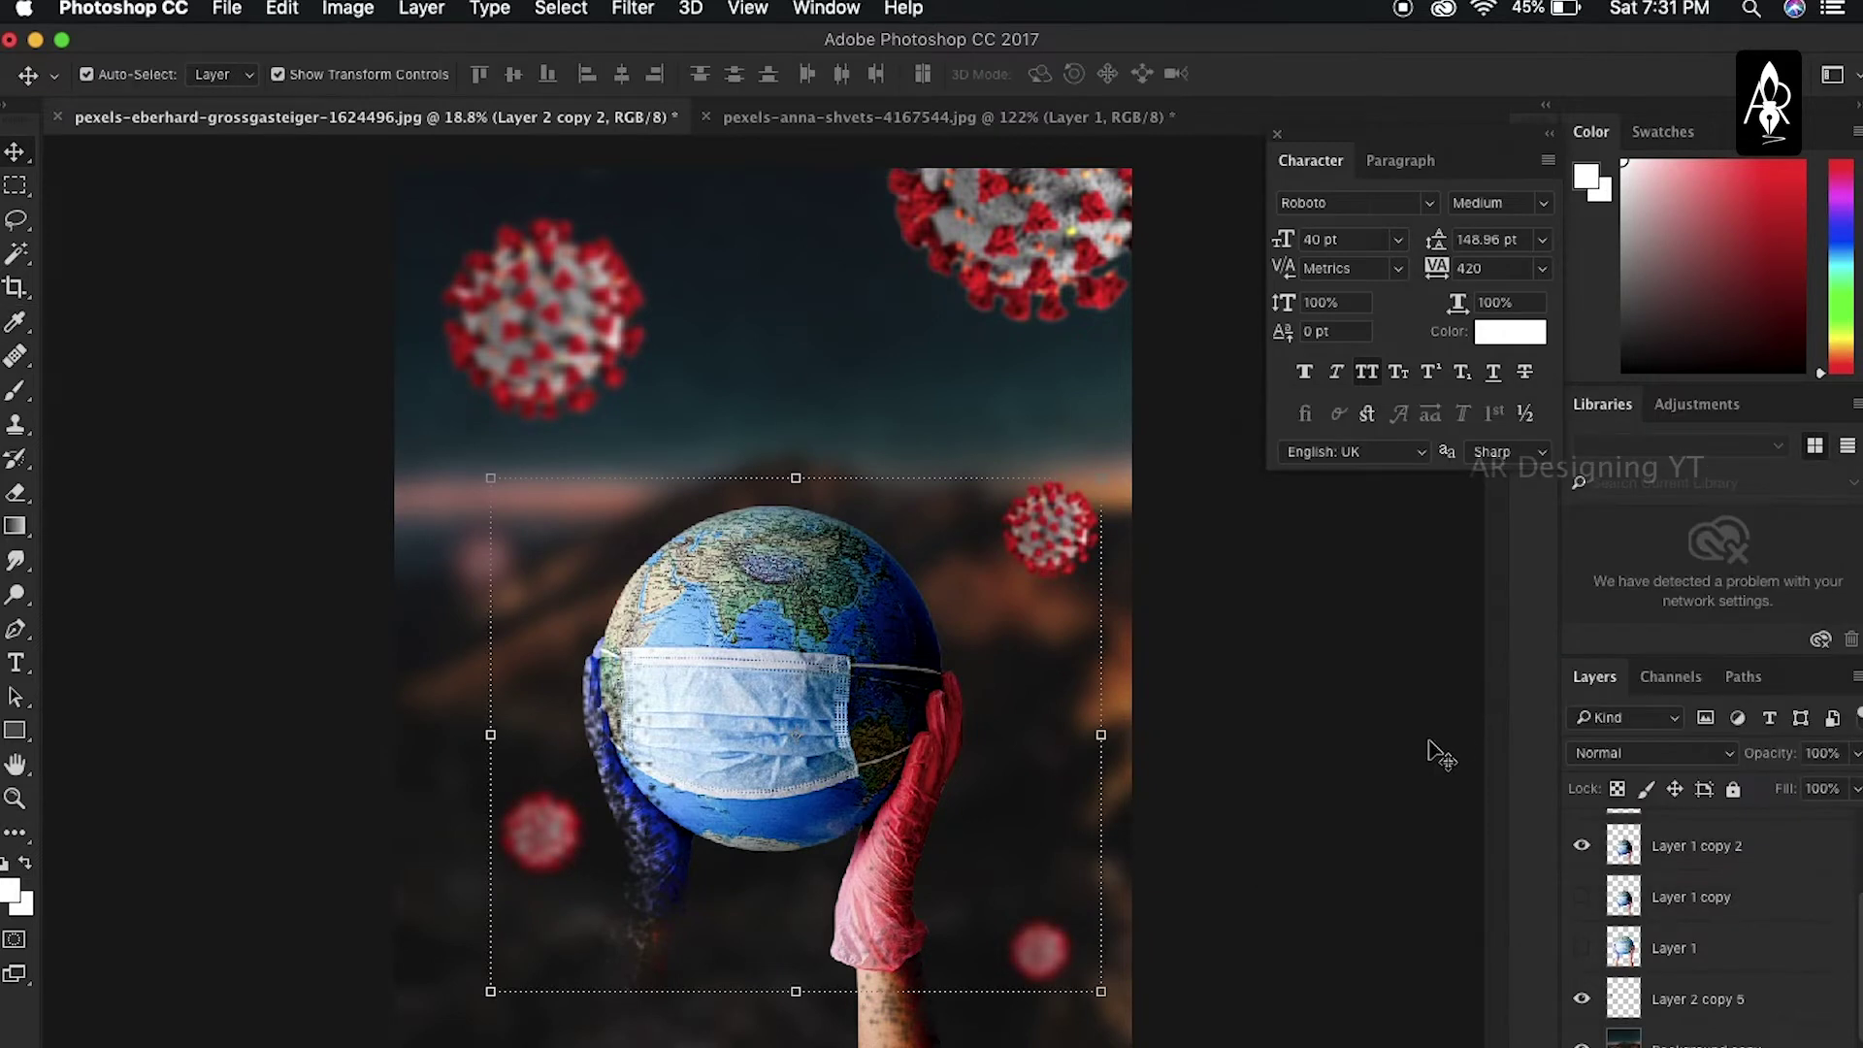
click(1359, 699)
Open the gloved-hand syringe photo and zoom in on the wrist edge
scroll(1356, 701, up, 1)
scroll(1349, 700, up, 1)
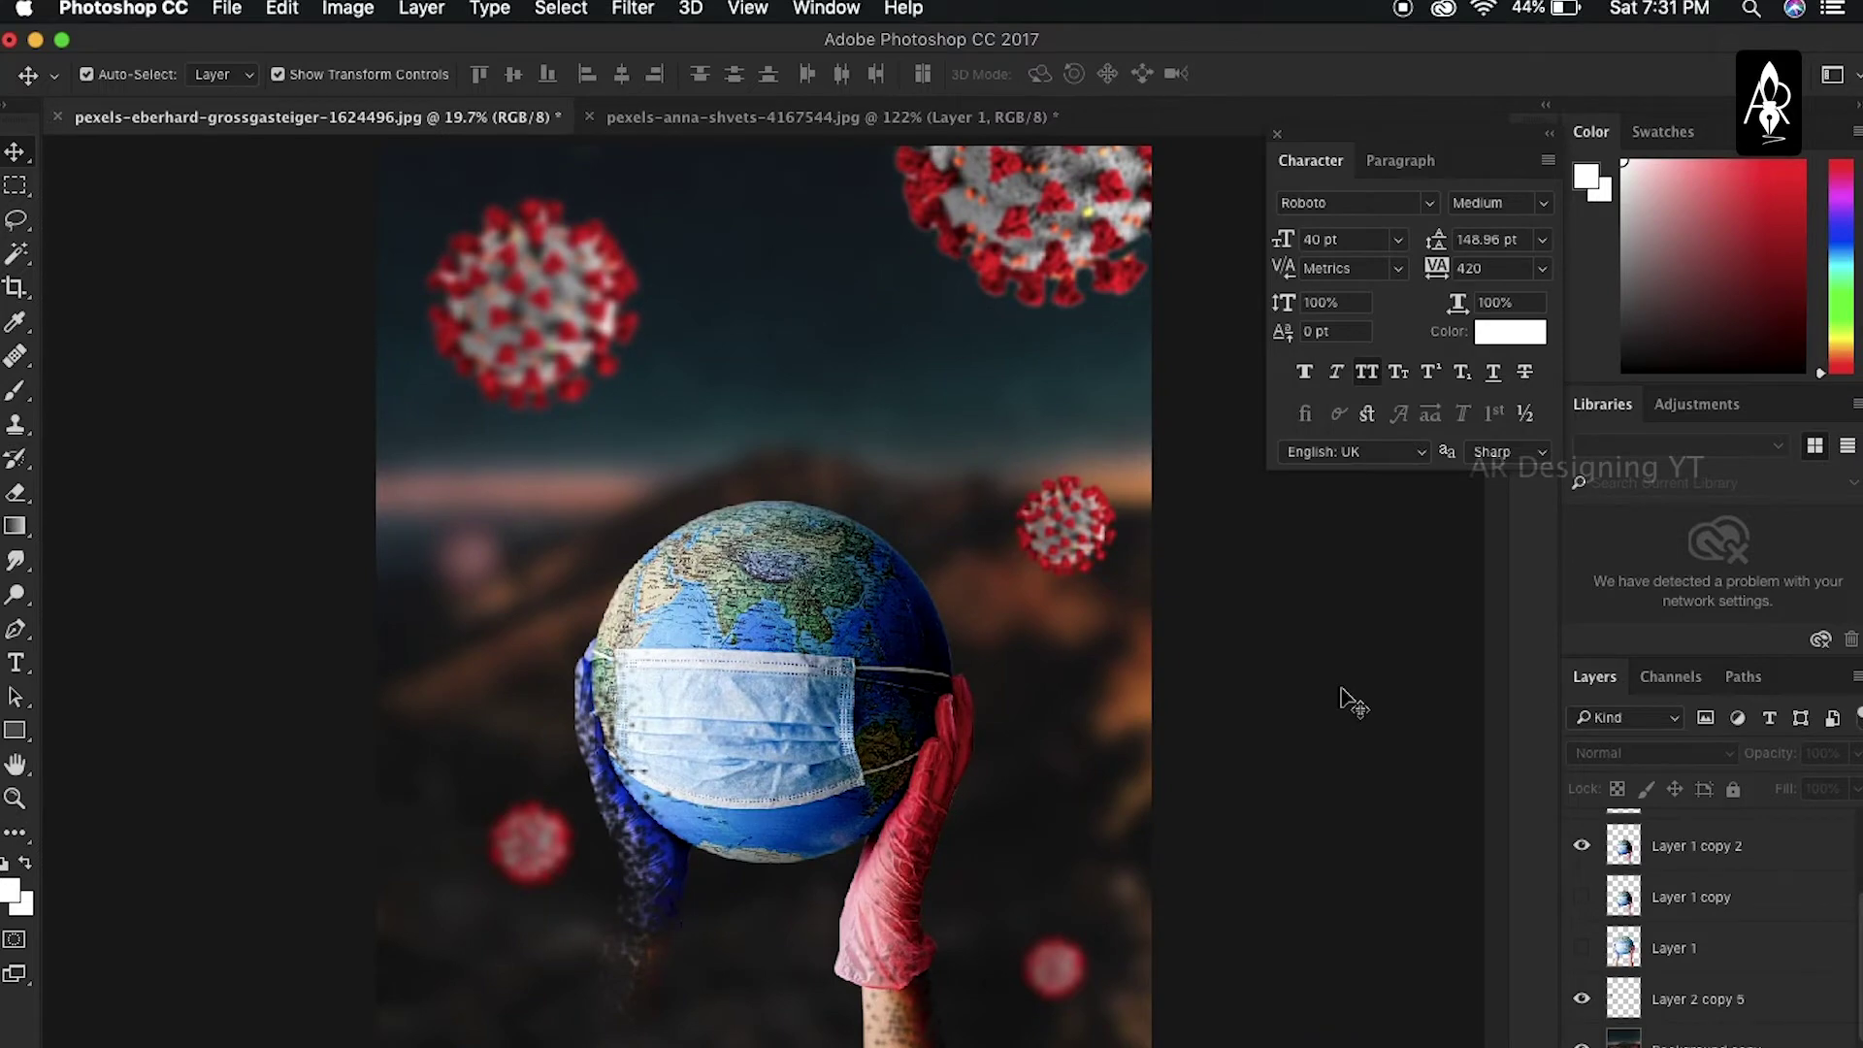
scroll(1368, 705, up, 1)
key(super+o)
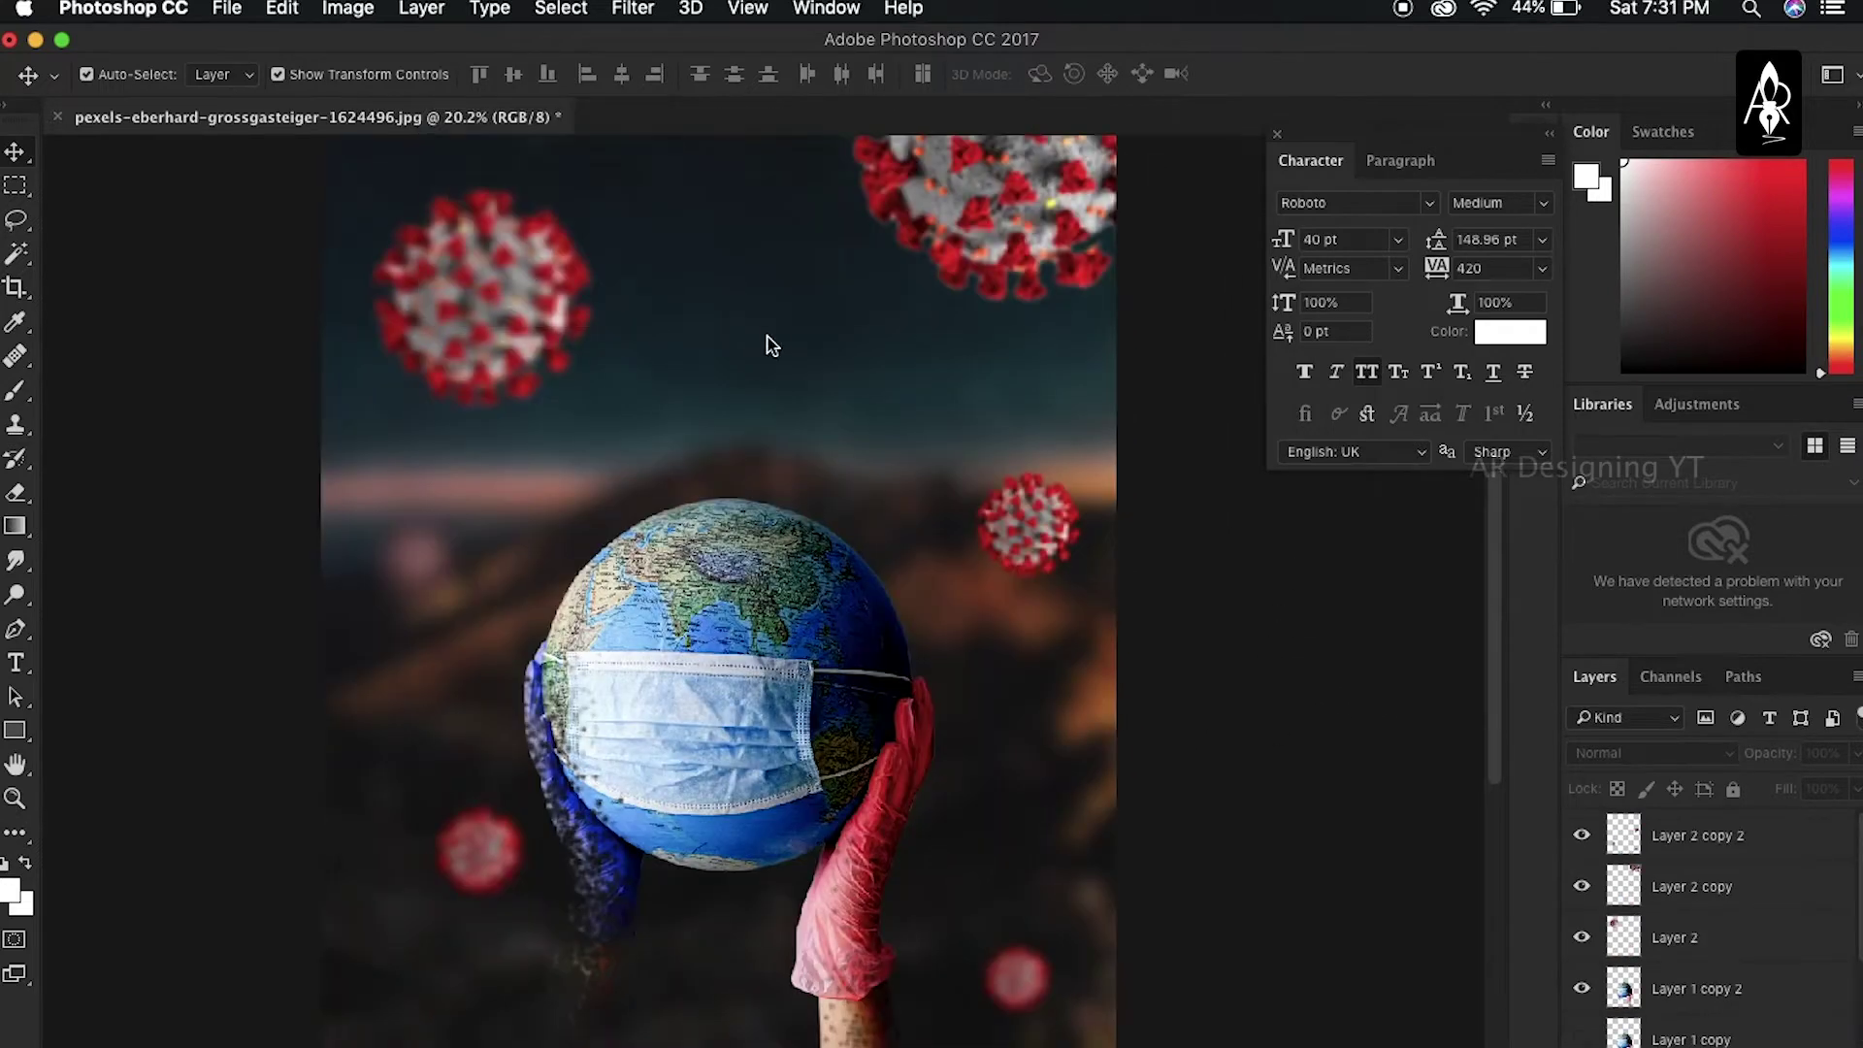
key(Return)
key(z)
drag(437, 919, 624, 882)
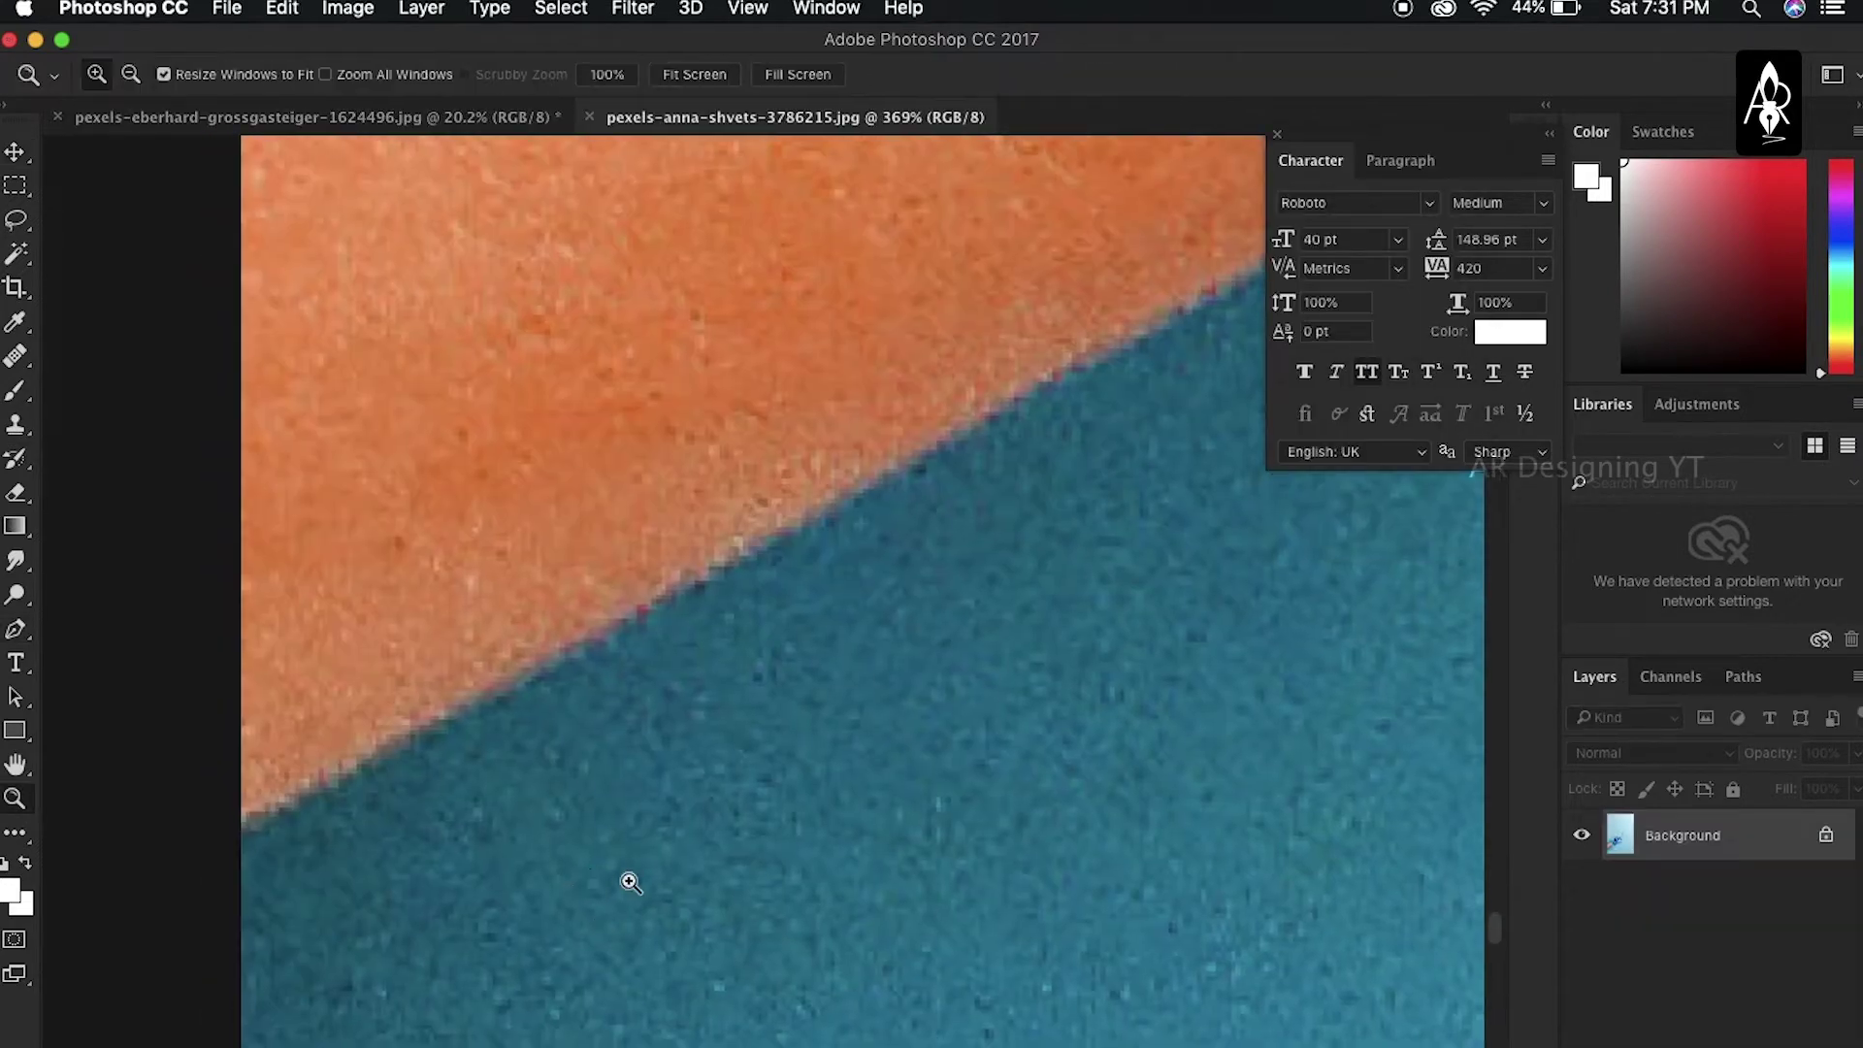
Start a Pen path at the wrist and trace along the glove's edge and fingertip
key(p)
drag(765, 627, 399, 901)
scroll(636, 645, down, 5)
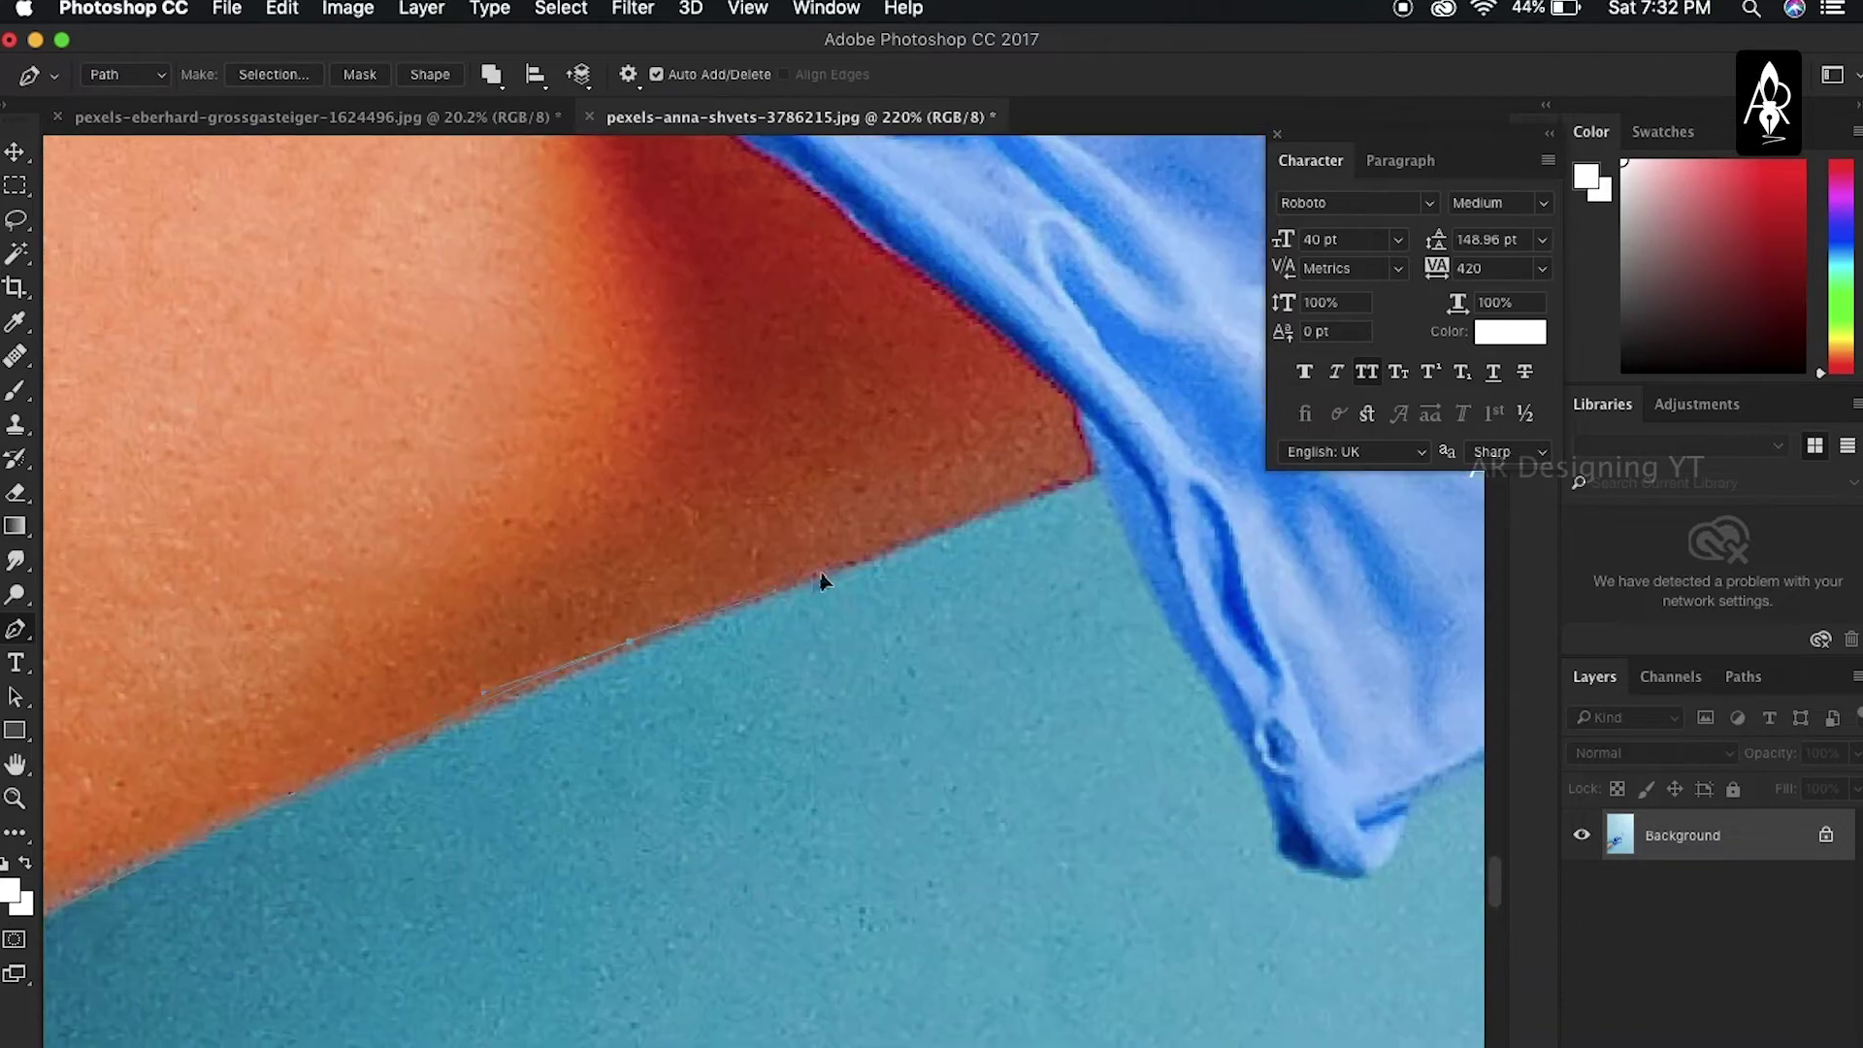
scroll(1136, 568, right, 5)
drag(907, 534, 941, 567)
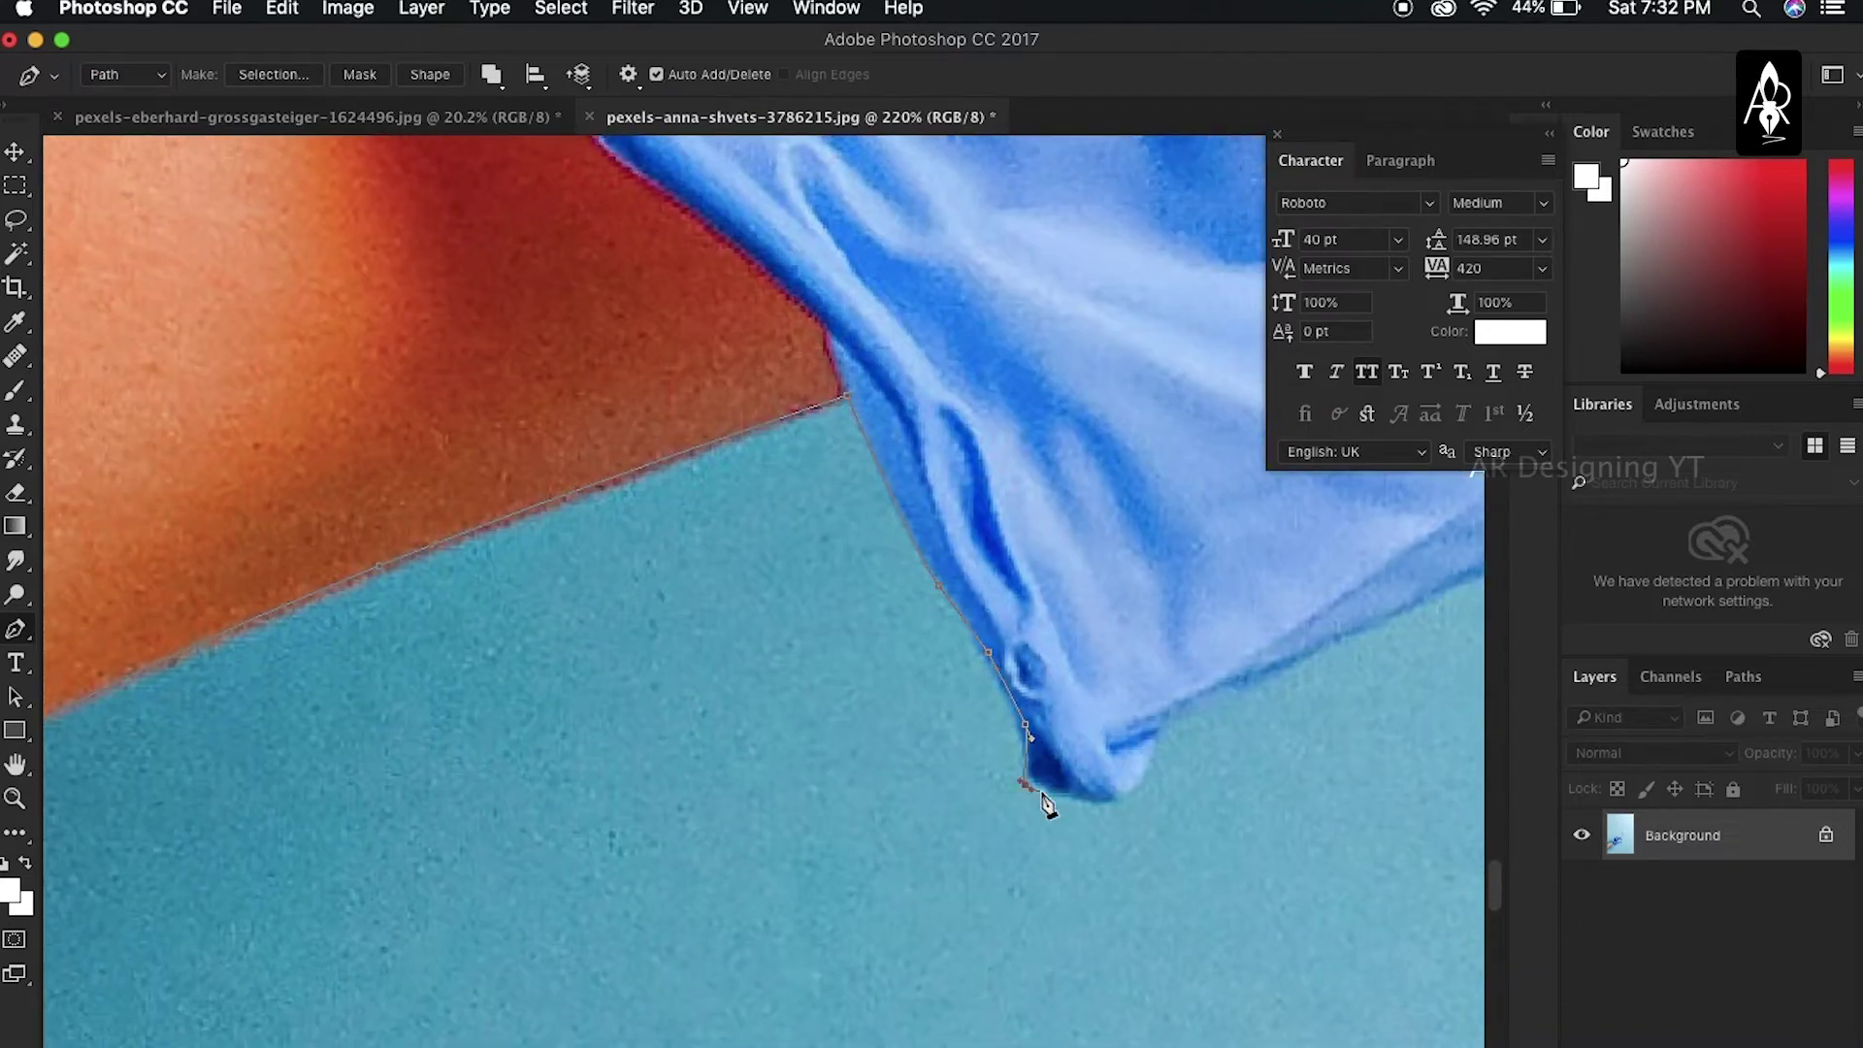
scroll(1240, 697, right, 10)
click(782, 615)
scroll(715, 612, right, 5)
click(560, 629)
click(818, 514)
drag(975, 451, 1004, 431)
scroll(1027, 427, right, 8)
scroll(874, 504, up, 4)
scroll(1000, 427, right, 9)
scroll(776, 582, up, 6)
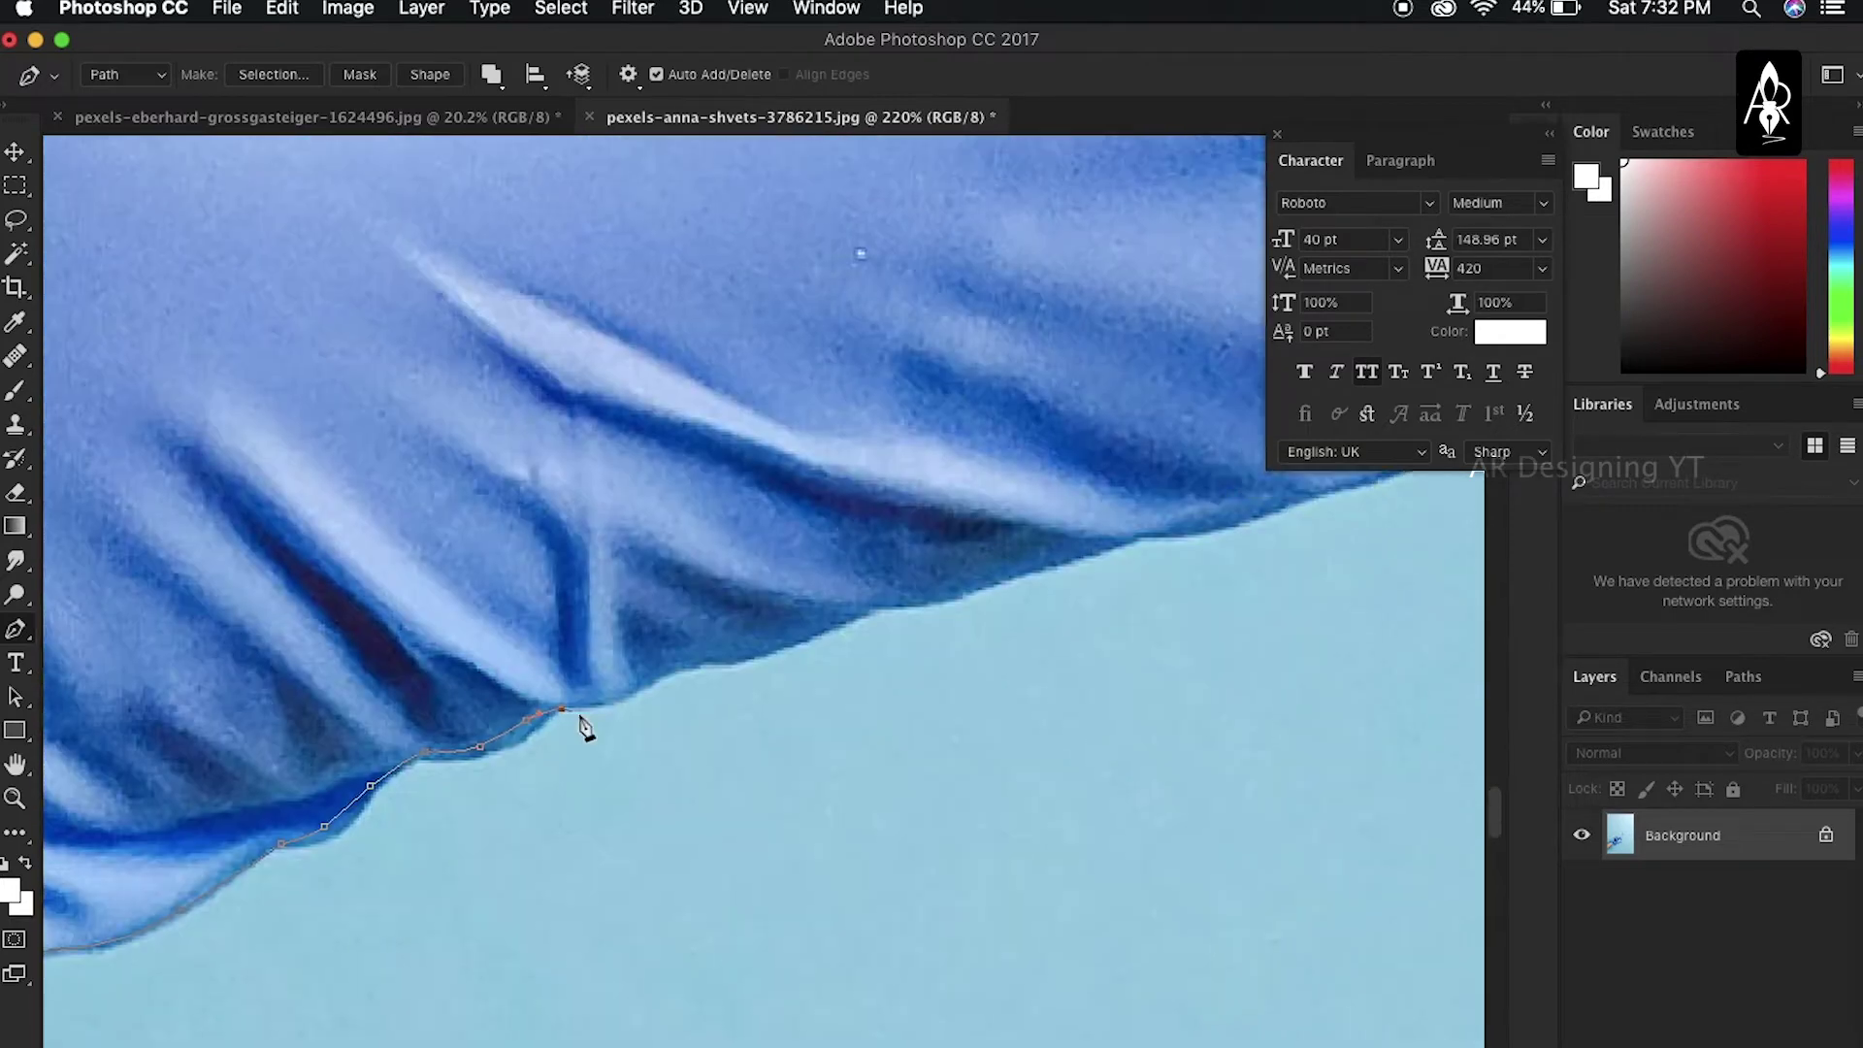
scroll(1240, 531, right, 9)
scroll(1240, 532, up, 4)
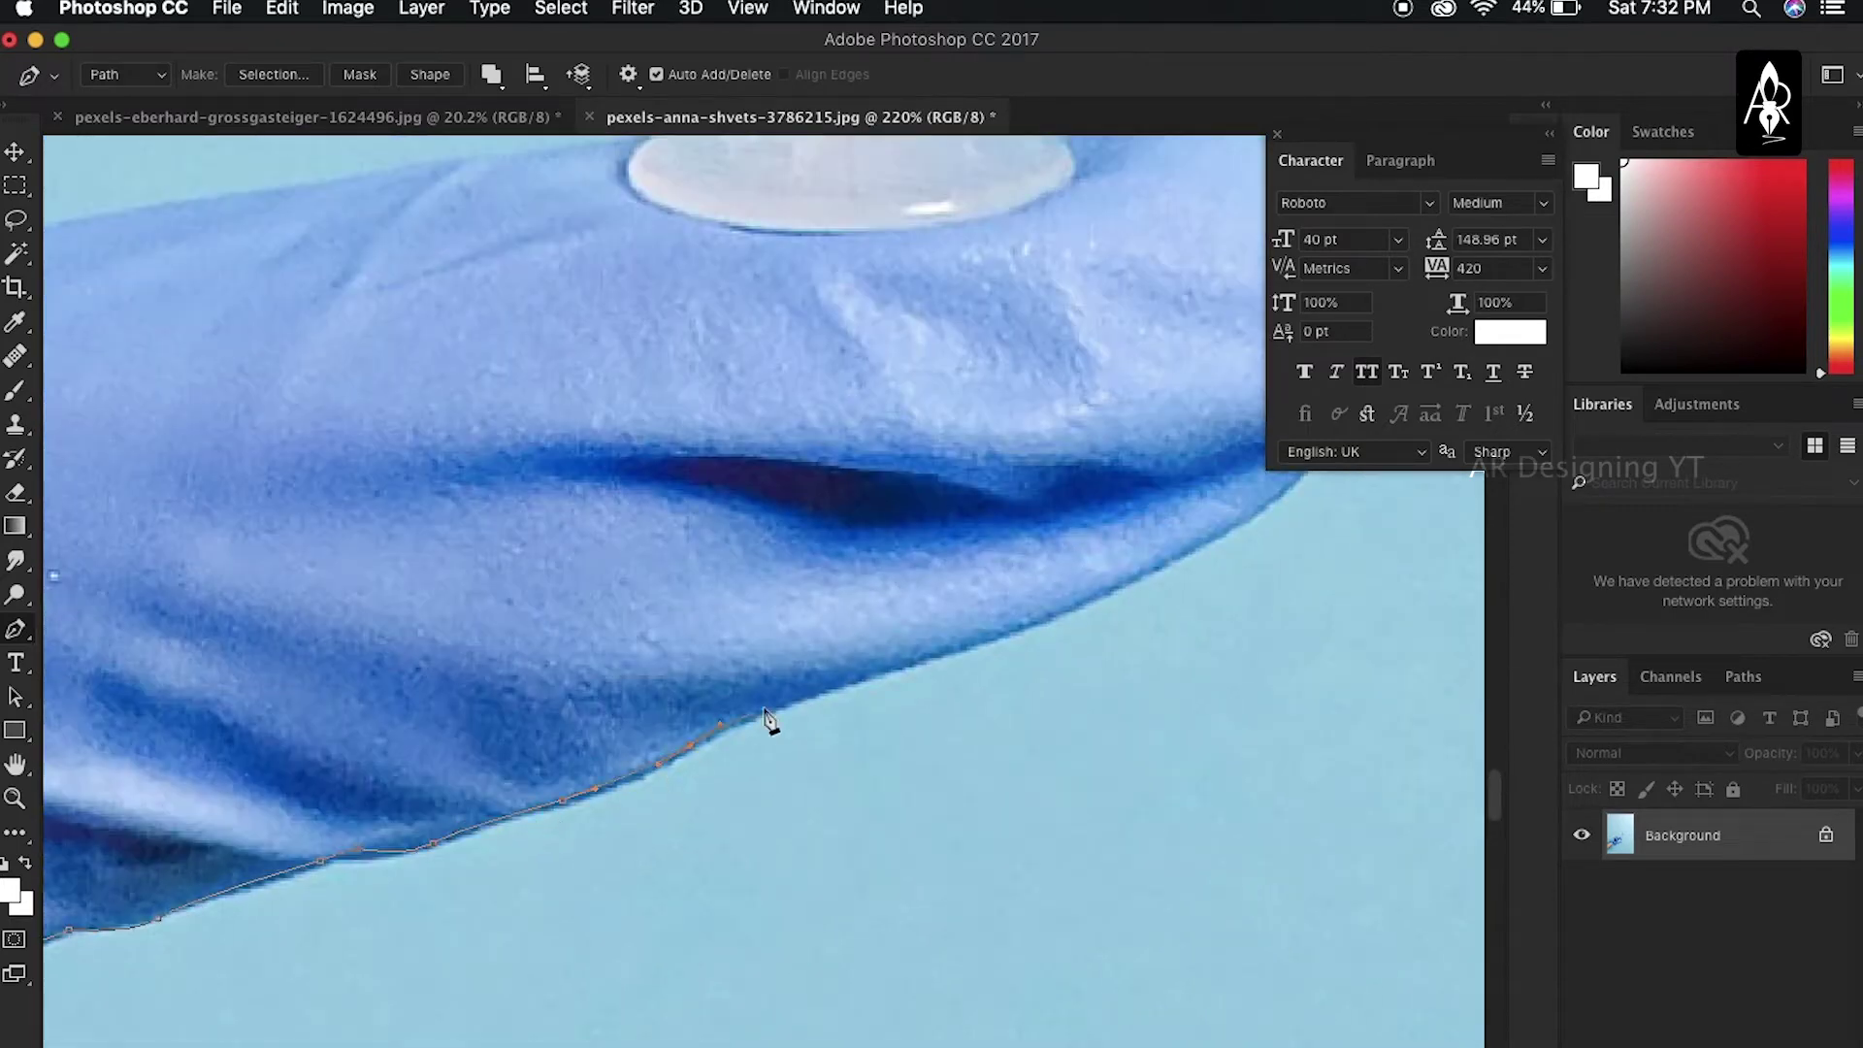
scroll(1300, 490, right, 8)
scroll(1300, 490, up, 6)
drag(986, 660, 1013, 594)
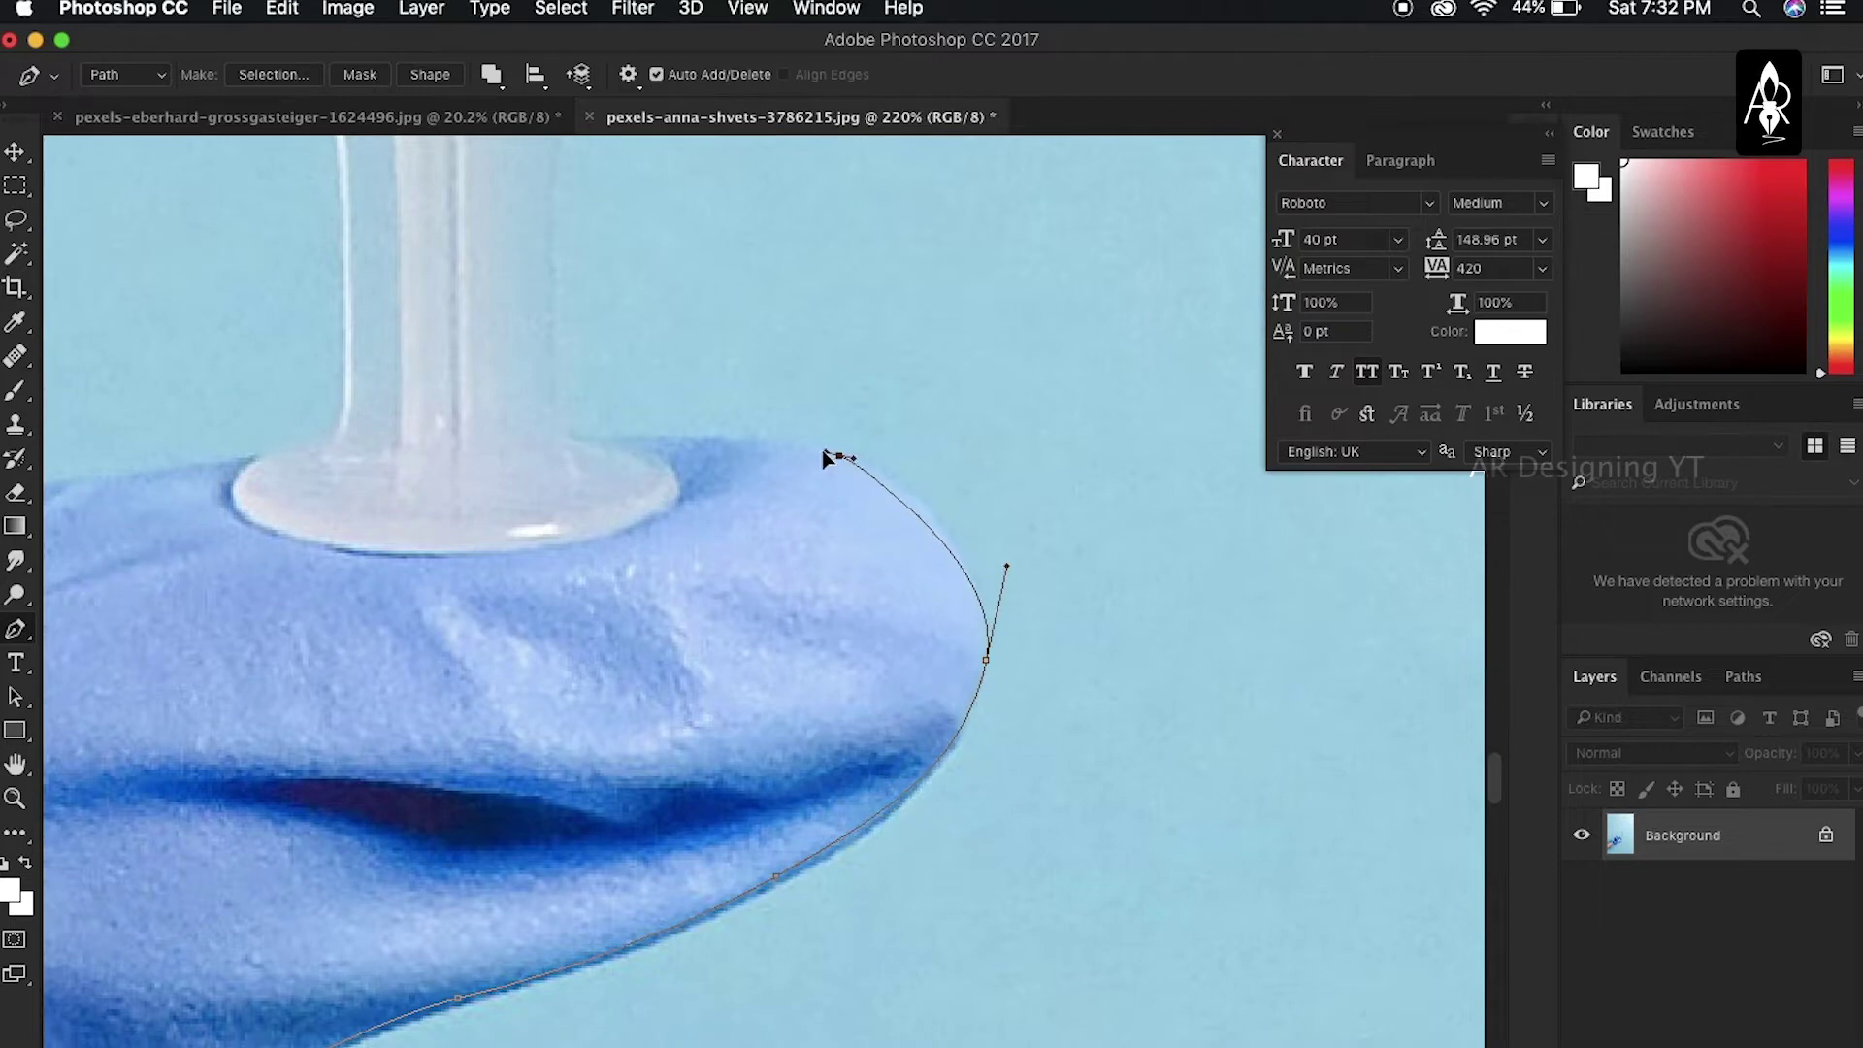
click(569, 450)
Continue the path up the syringe tube and around the needle hub
scroll(569, 450, up, 5)
scroll(612, 436, up, 5)
scroll(624, 470, up, 5)
click(630, 602)
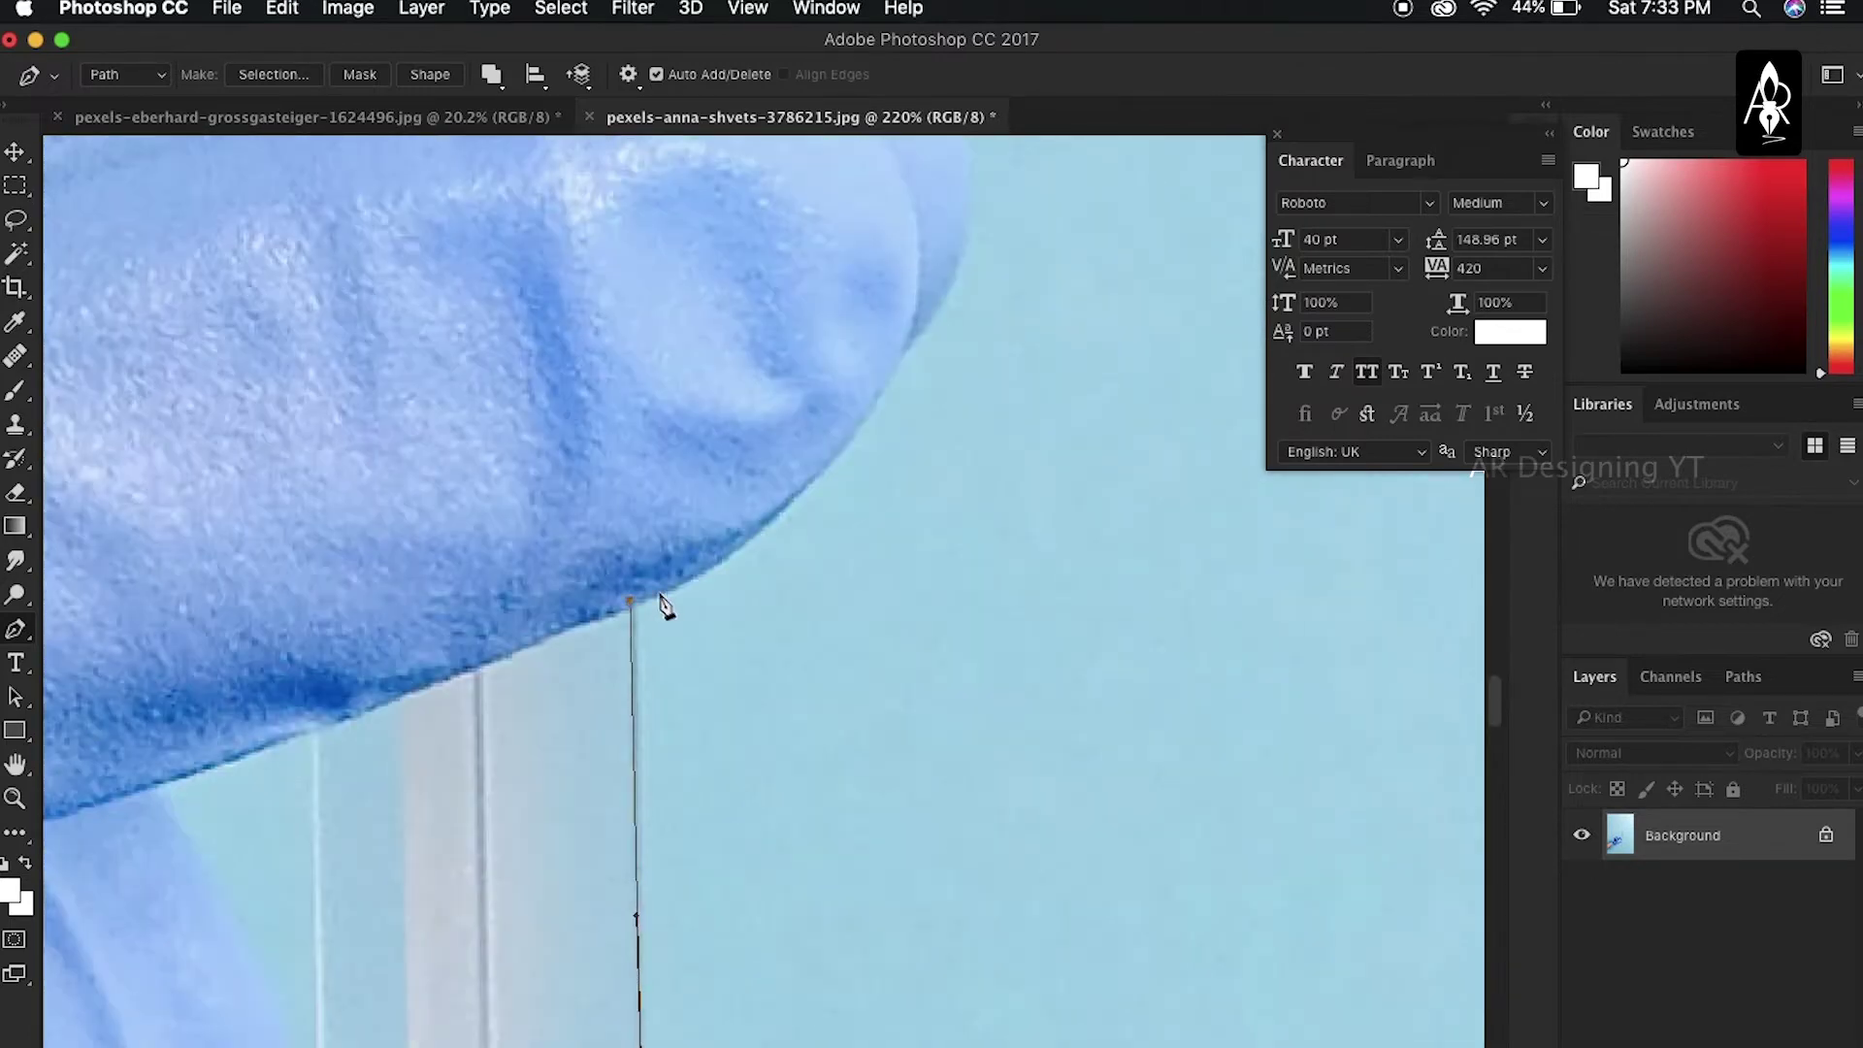
scroll(840, 464, up, 5)
drag(752, 451, 675, 416)
click(561, 362)
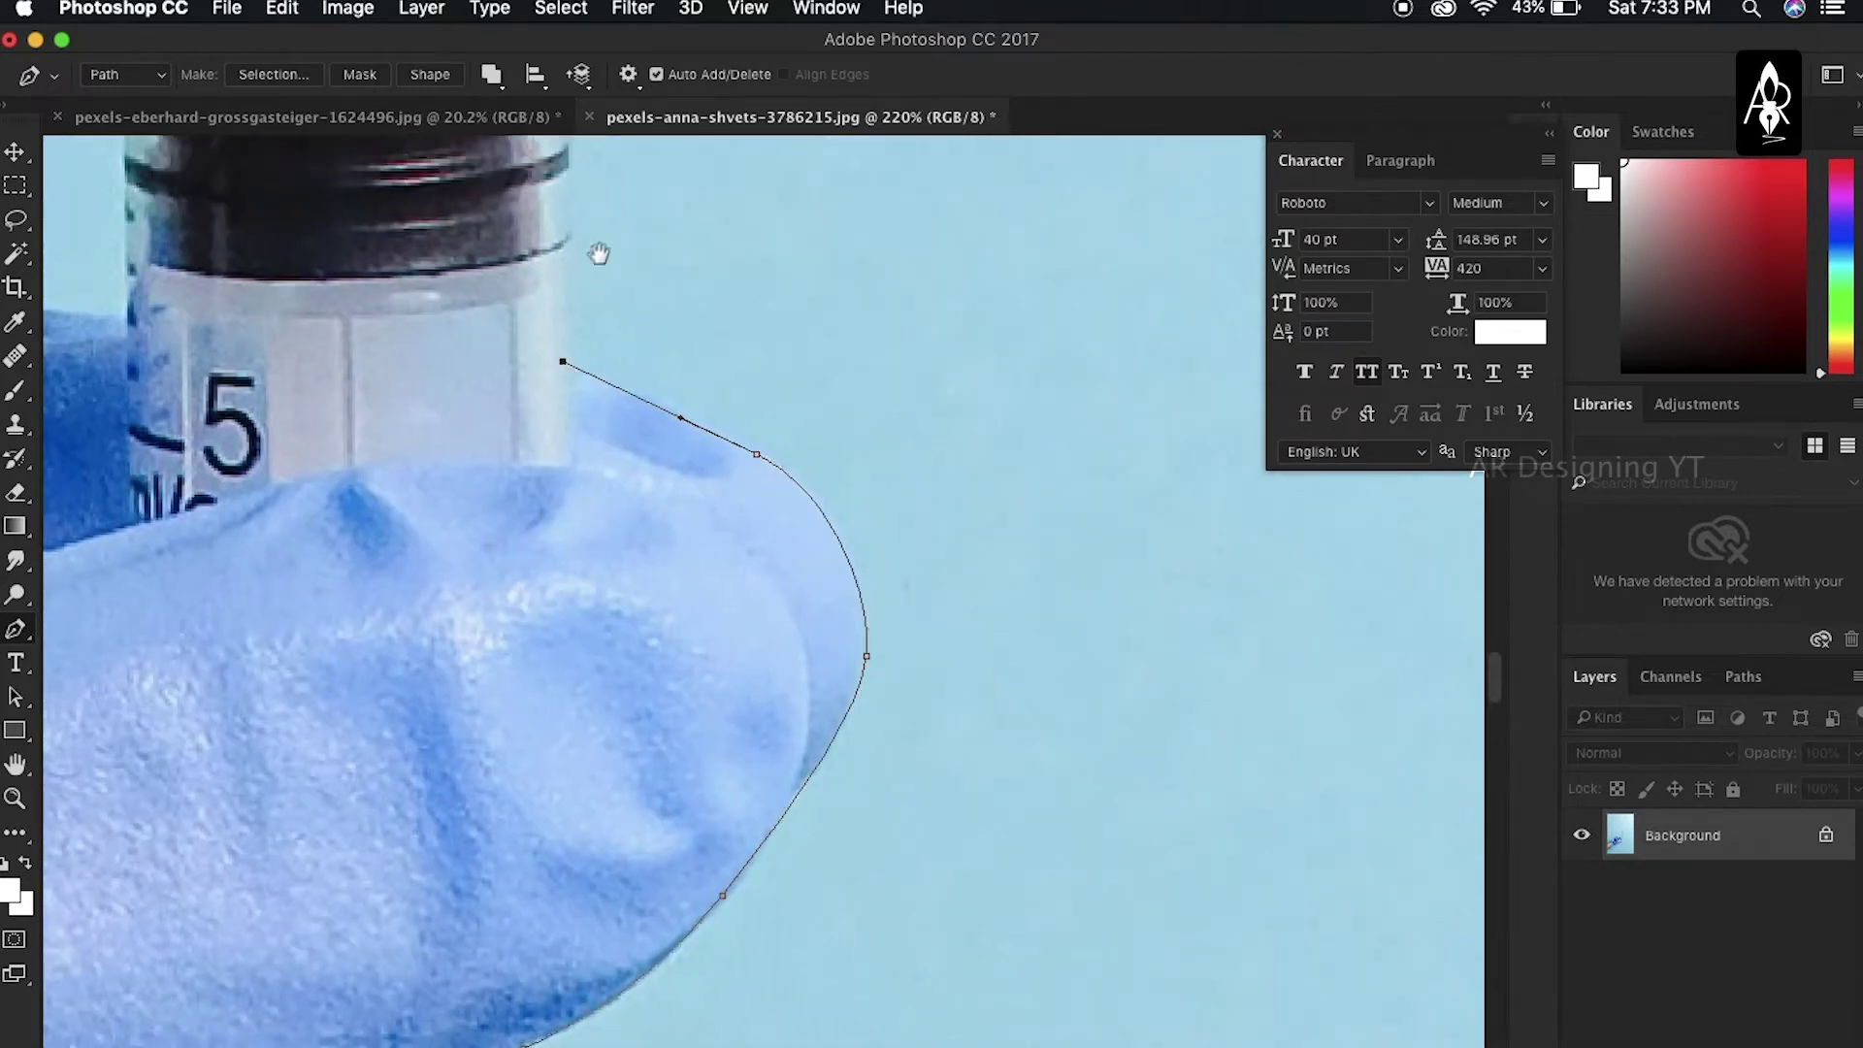
scroll(595, 249, up, 5)
scroll(564, 384, up, 5)
scroll(533, 354, up, 5)
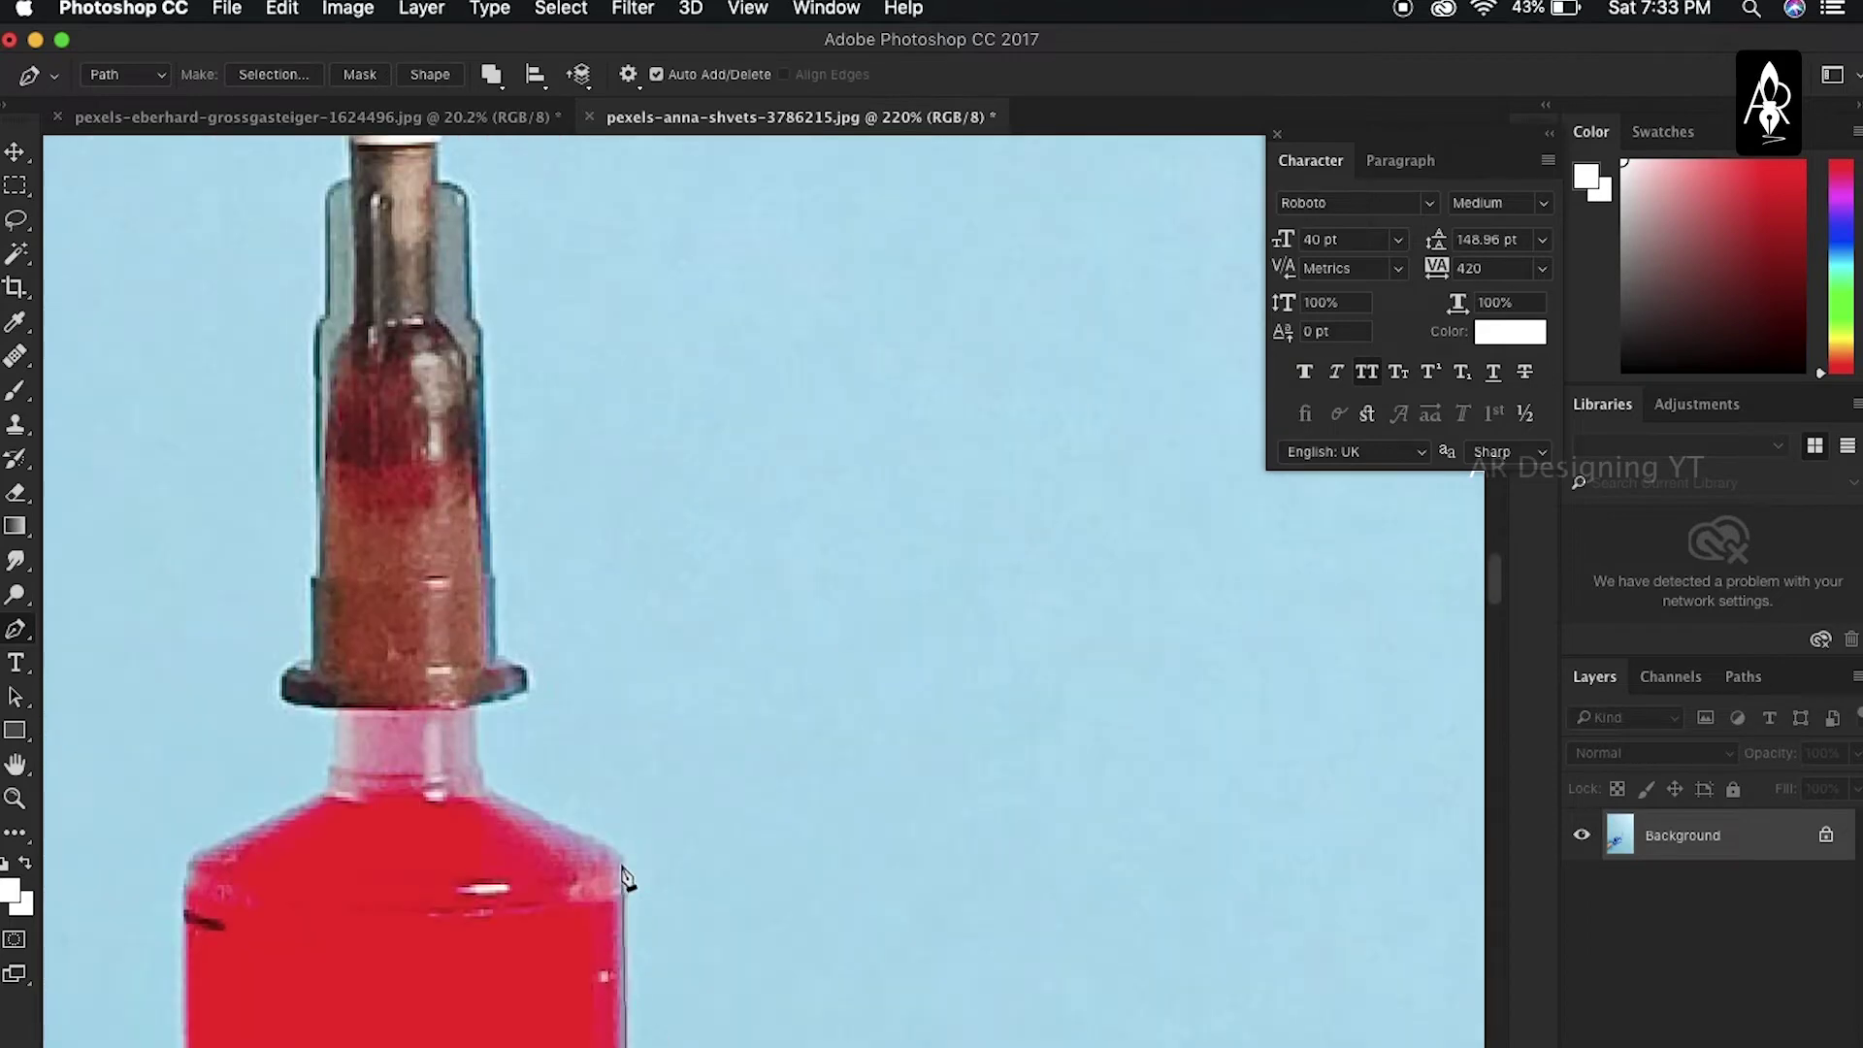
click(525, 682)
scroll(521, 866, up, 5)
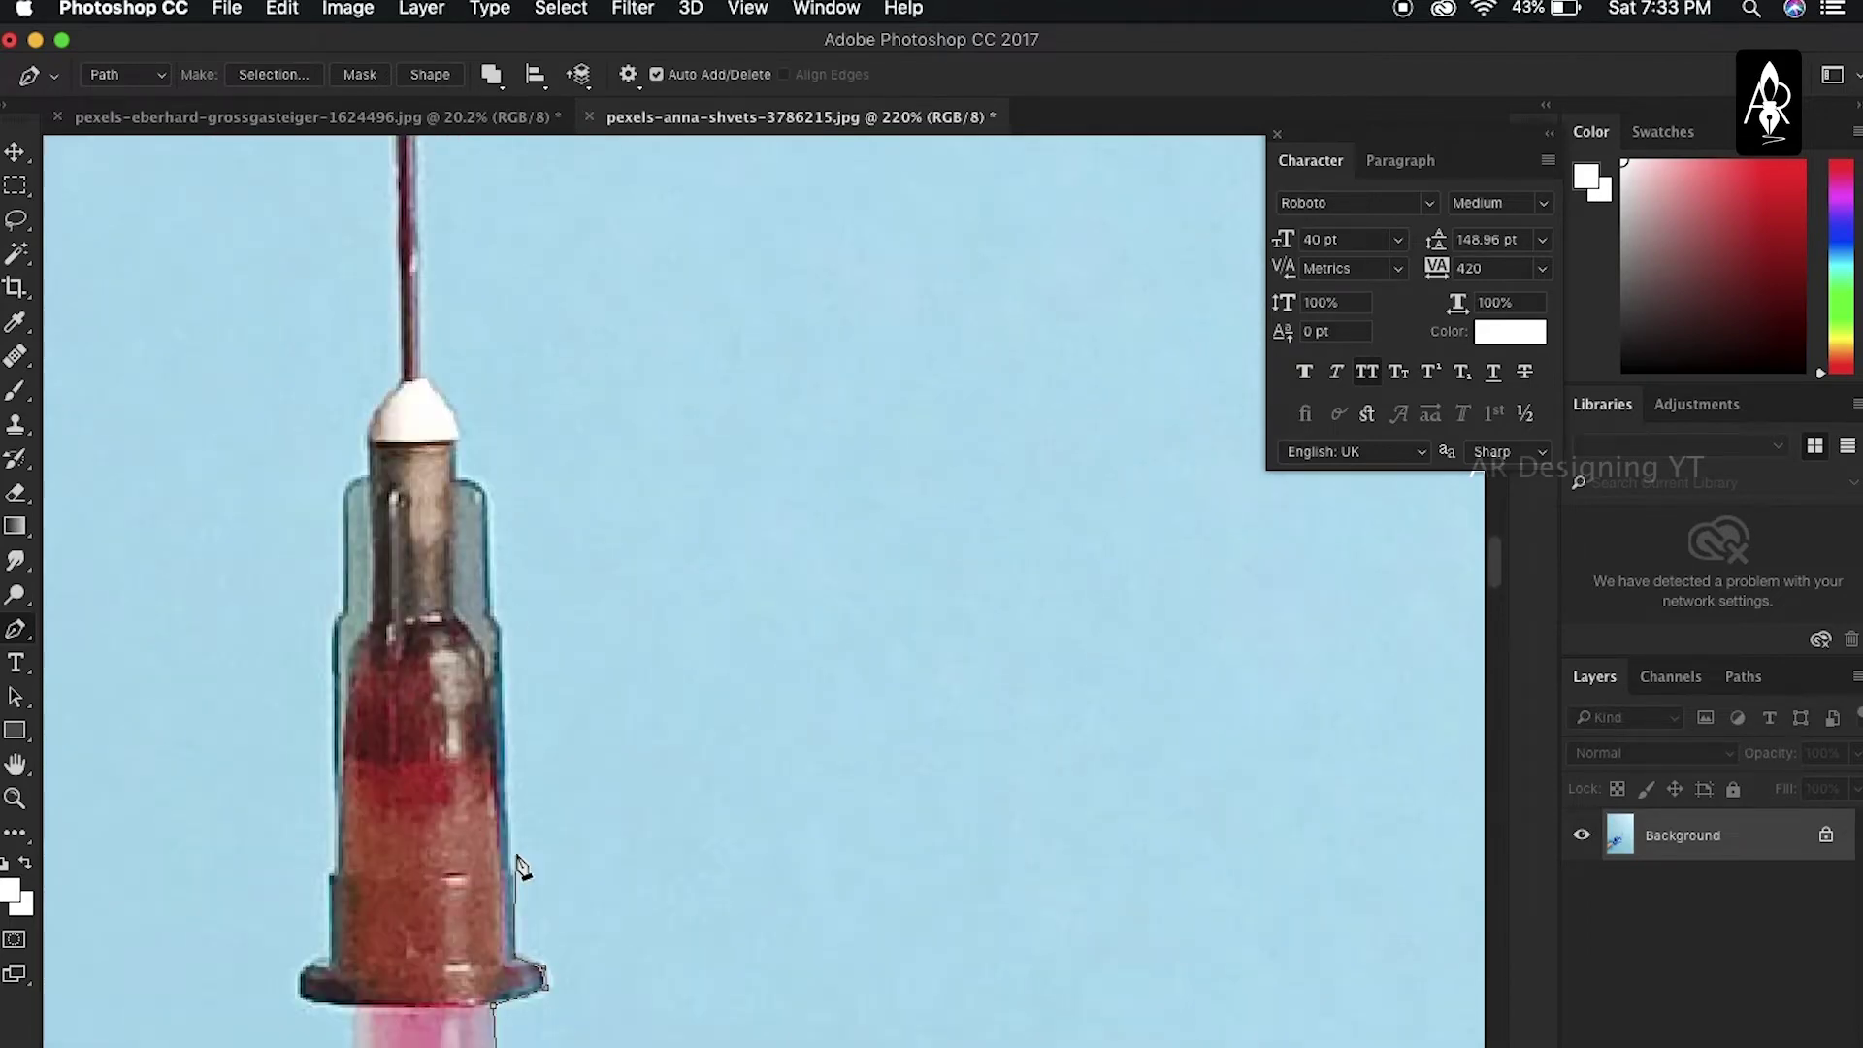
scroll(492, 524, up, 2)
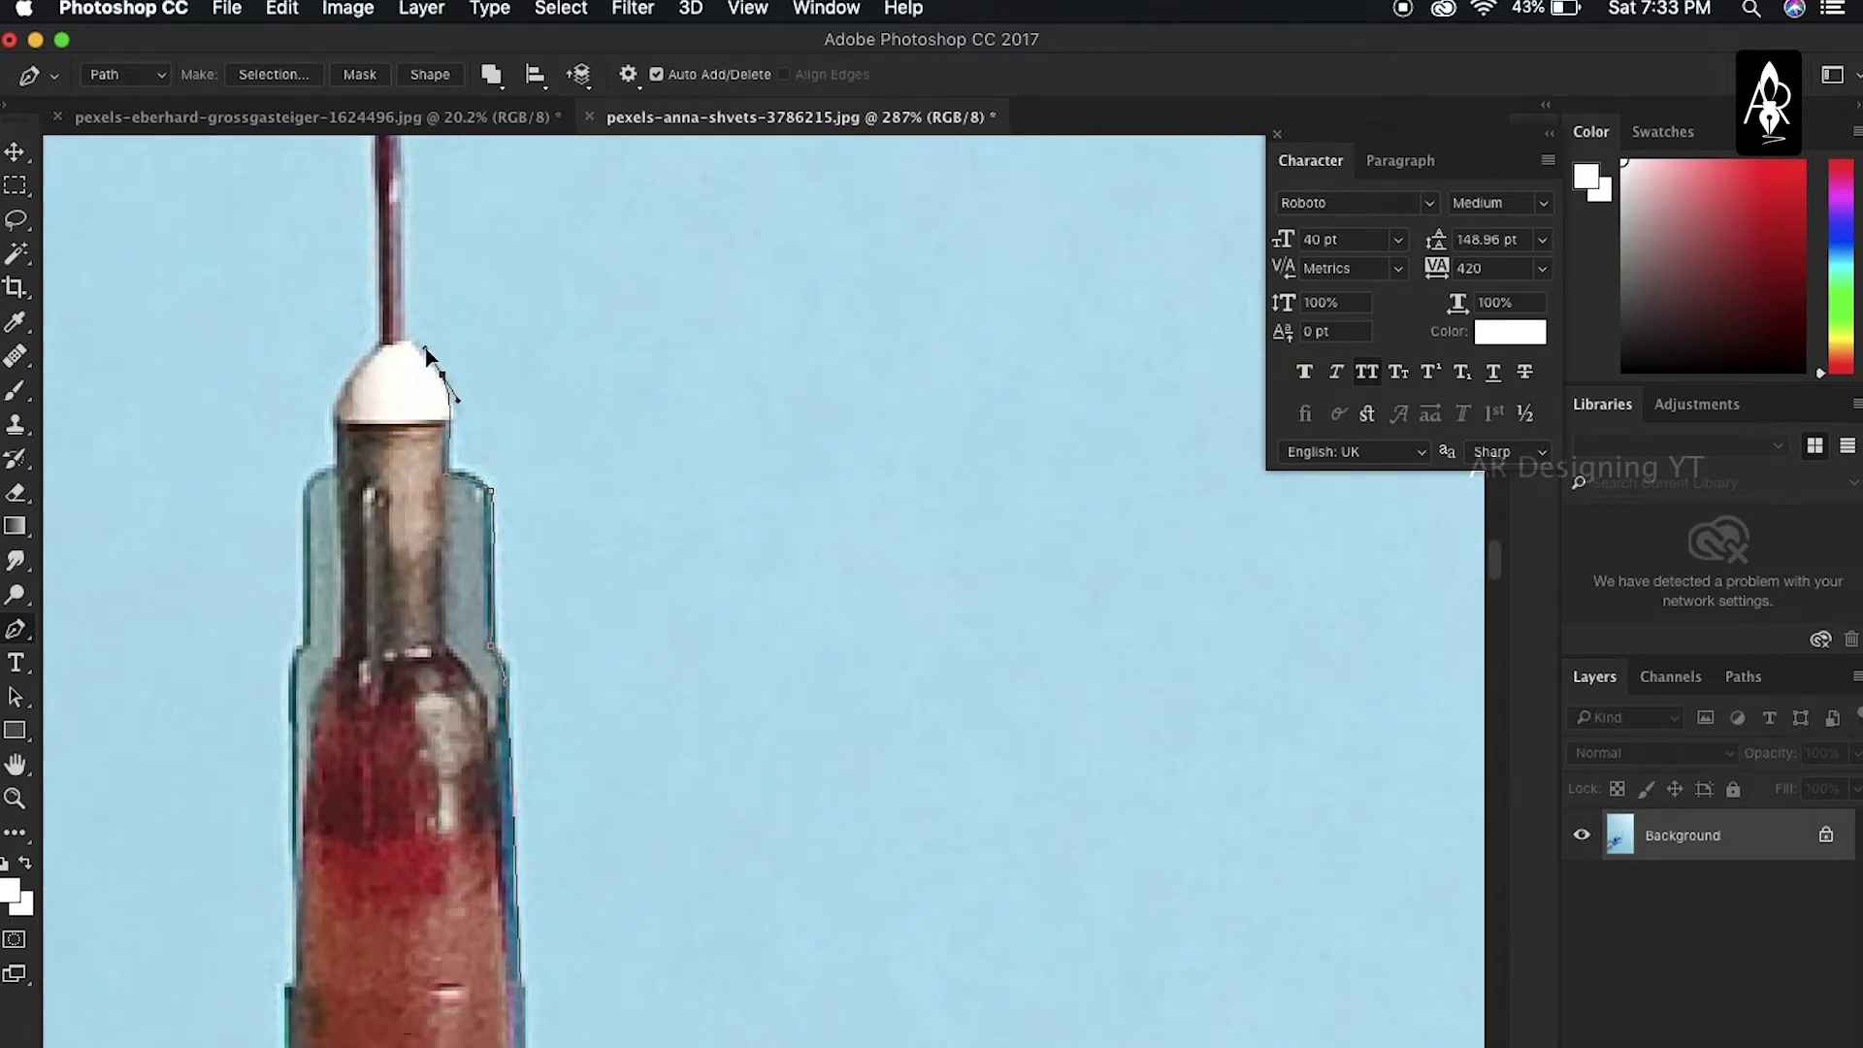
scroll(437, 418, up, 5)
scroll(357, 427, up, 3)
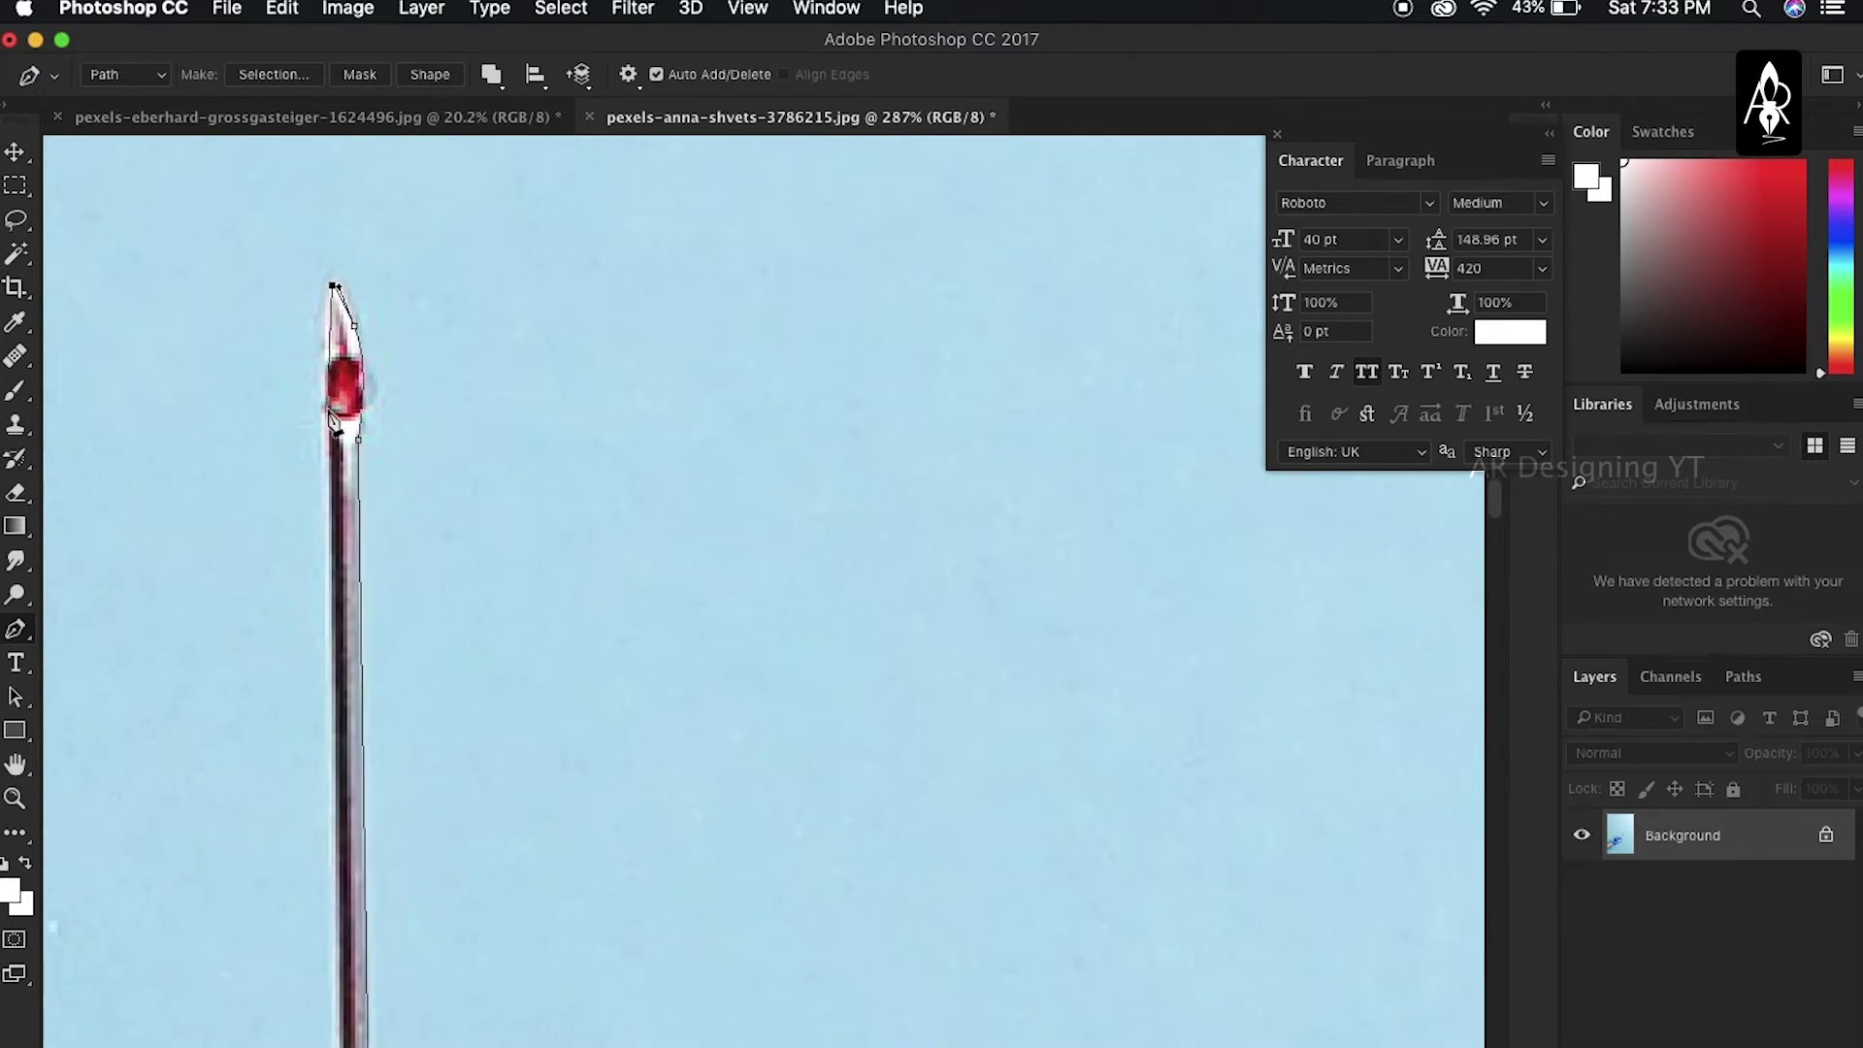
scroll(515, 648, down, 8)
scroll(515, 648, left, 2)
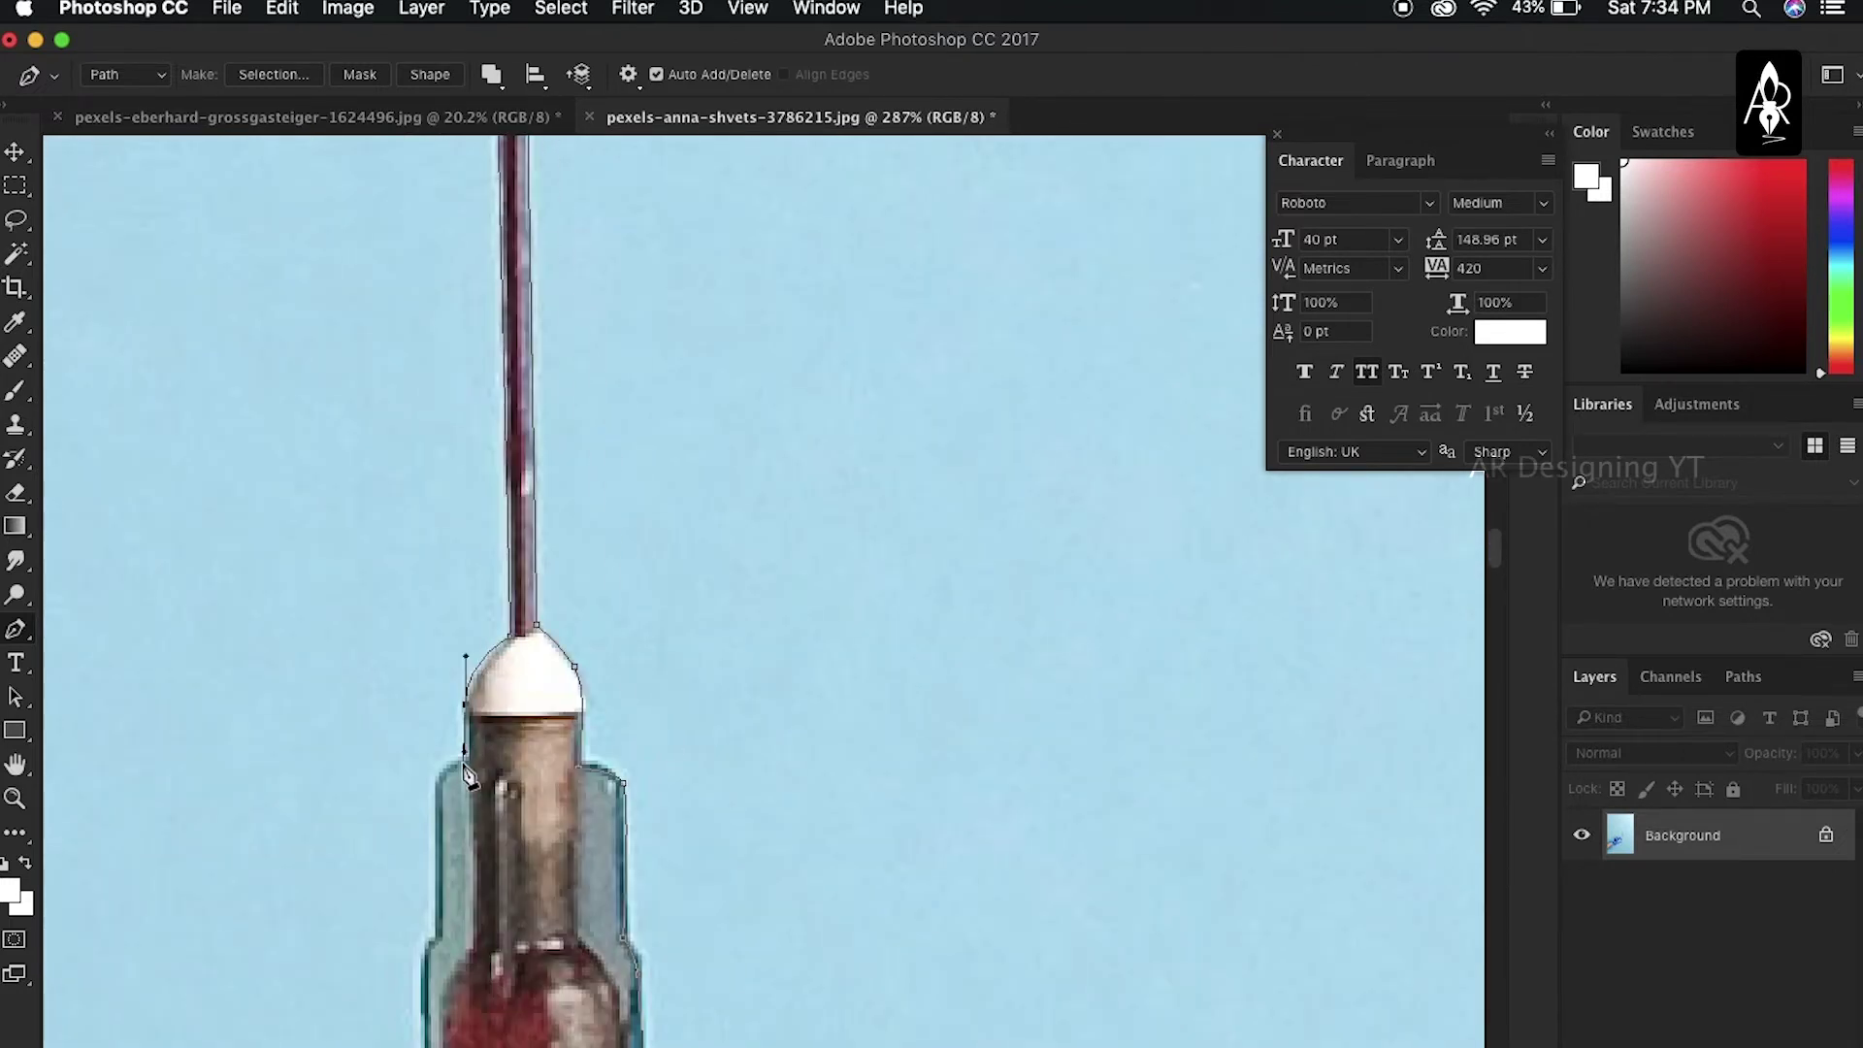
click(464, 763)
scroll(485, 631, down, 5)
scroll(519, 485, left, 1)
drag(509, 957, 439, 693)
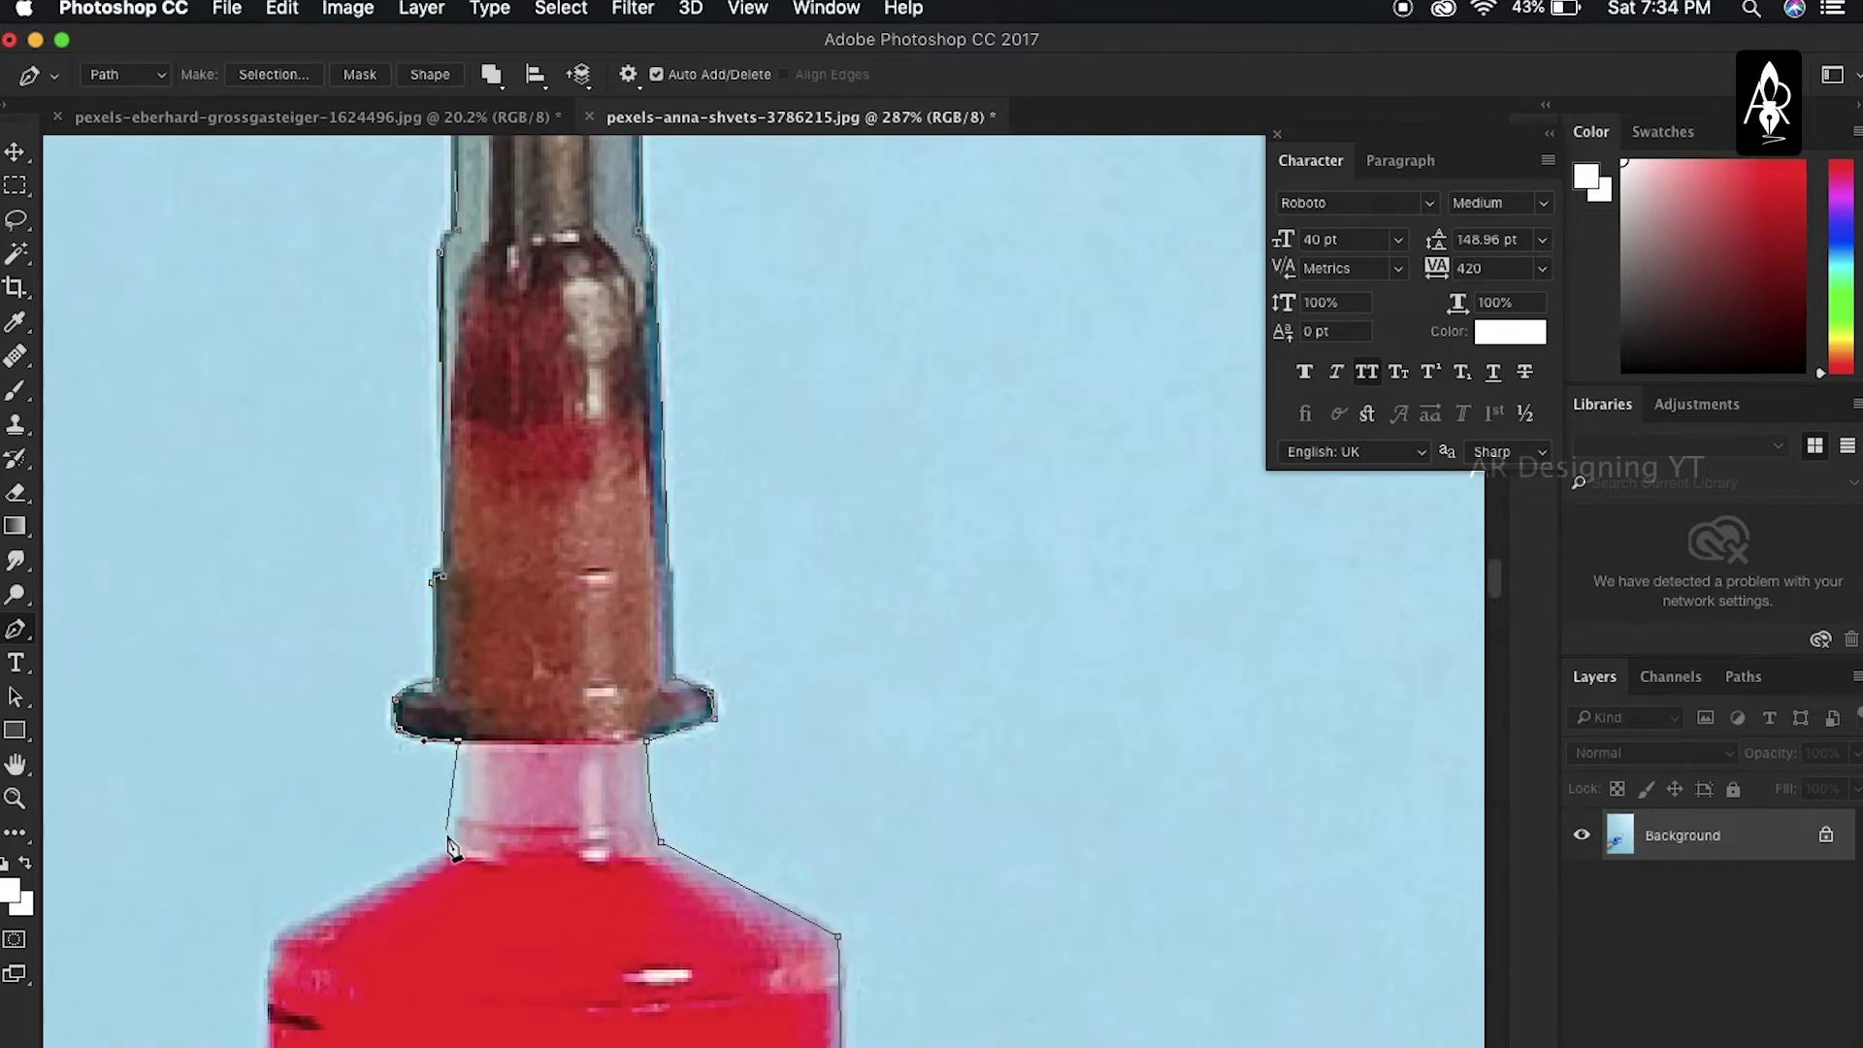
Bring the path back down the glove's knuckle, side and fold to the wrist corner
scroll(273, 954, down, 5)
scroll(273, 954, left, 2)
scroll(320, 727, down, 3)
scroll(340, 630, down, 7)
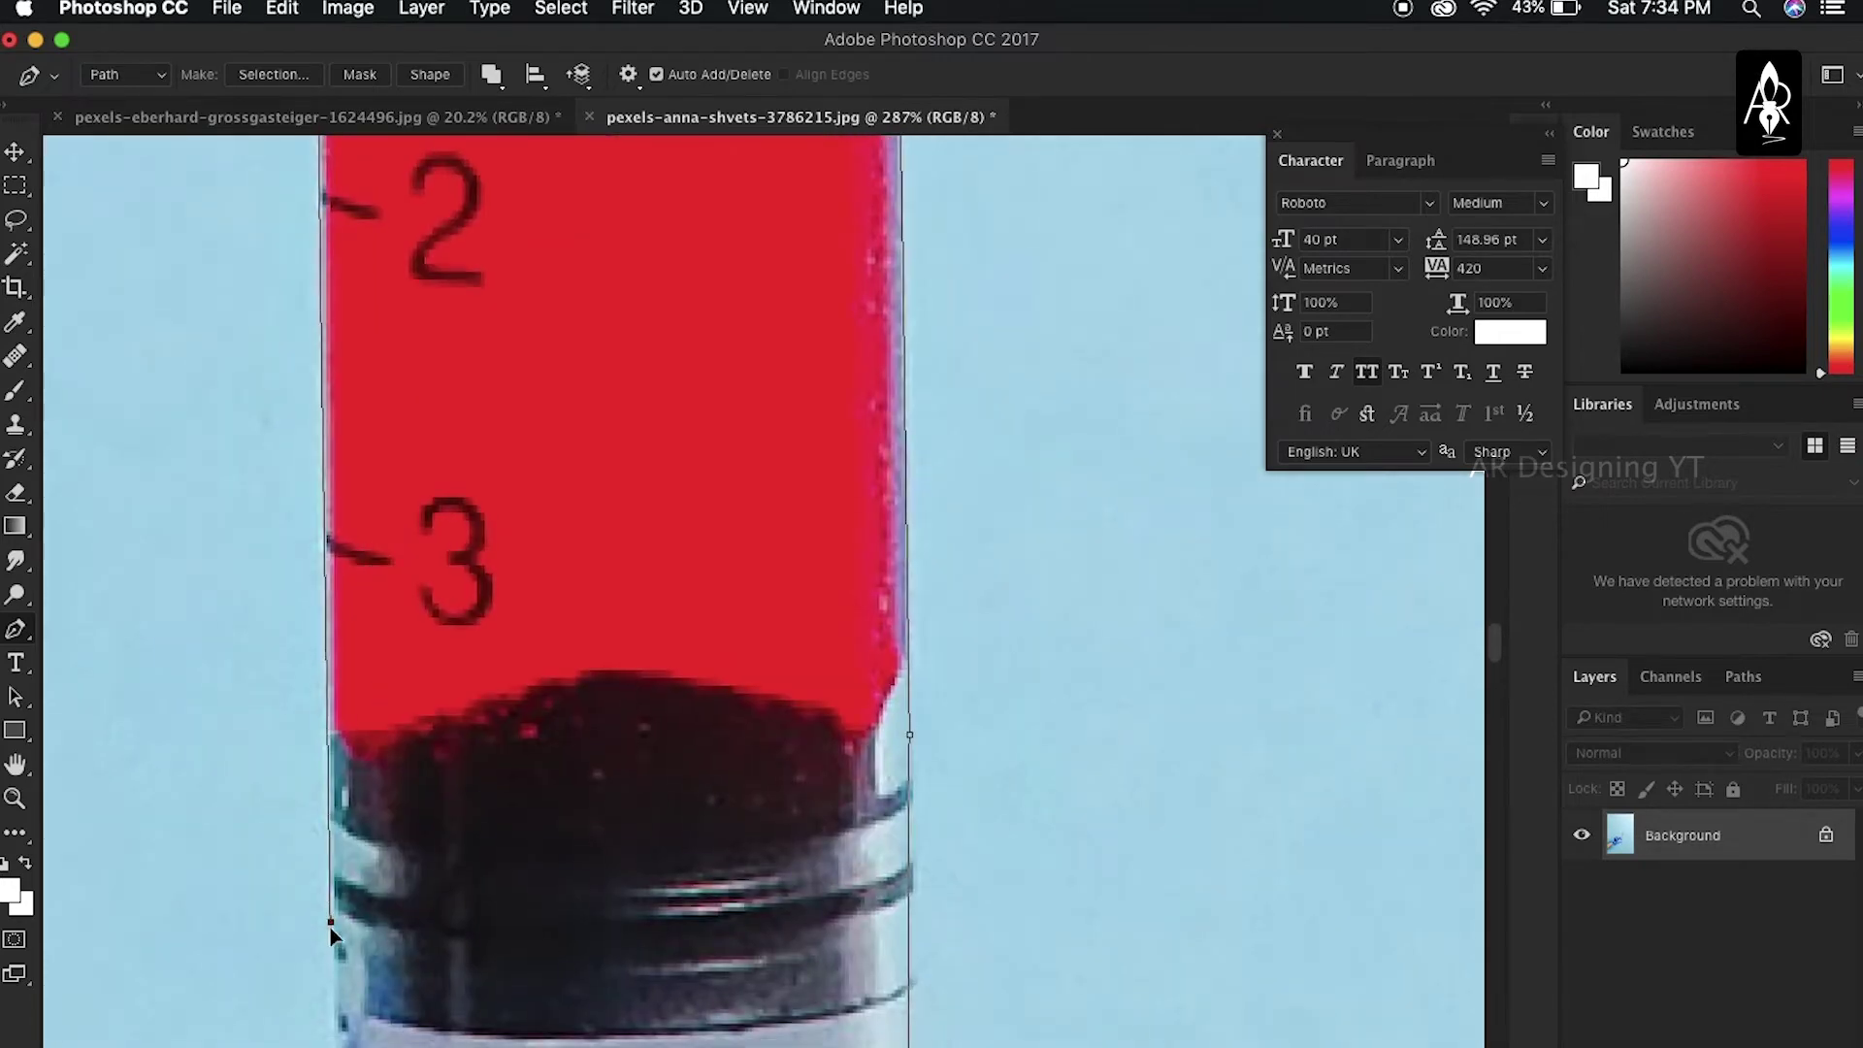
scroll(360, 495, down, 6)
scroll(388, 583, up, 3)
scroll(582, 728, left, 5)
click(1248, 674)
click(942, 824)
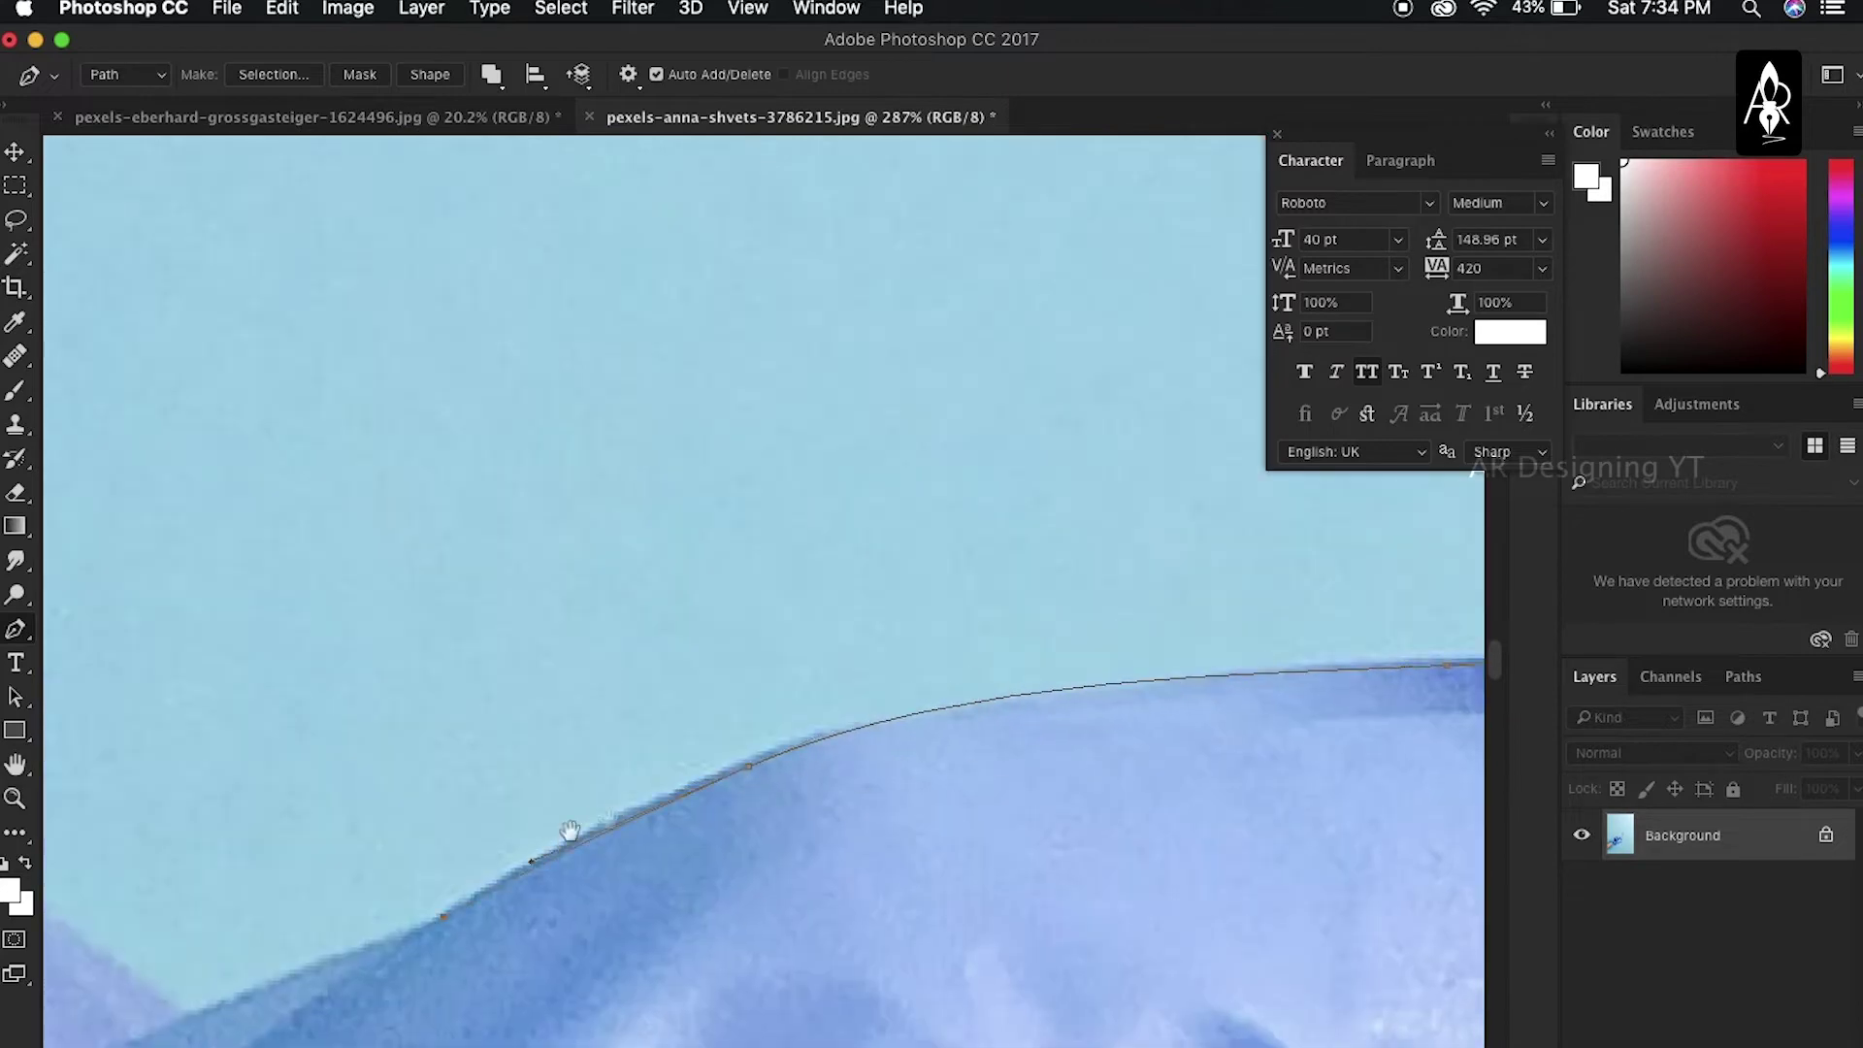
scroll(485, 874, down, 3)
click(709, 774)
scroll(615, 716, left, 6)
scroll(615, 716, down, 1)
drag(971, 473, 874, 459)
scroll(380, 695, left, 6)
scroll(380, 694, down, 1)
drag(761, 635, 730, 652)
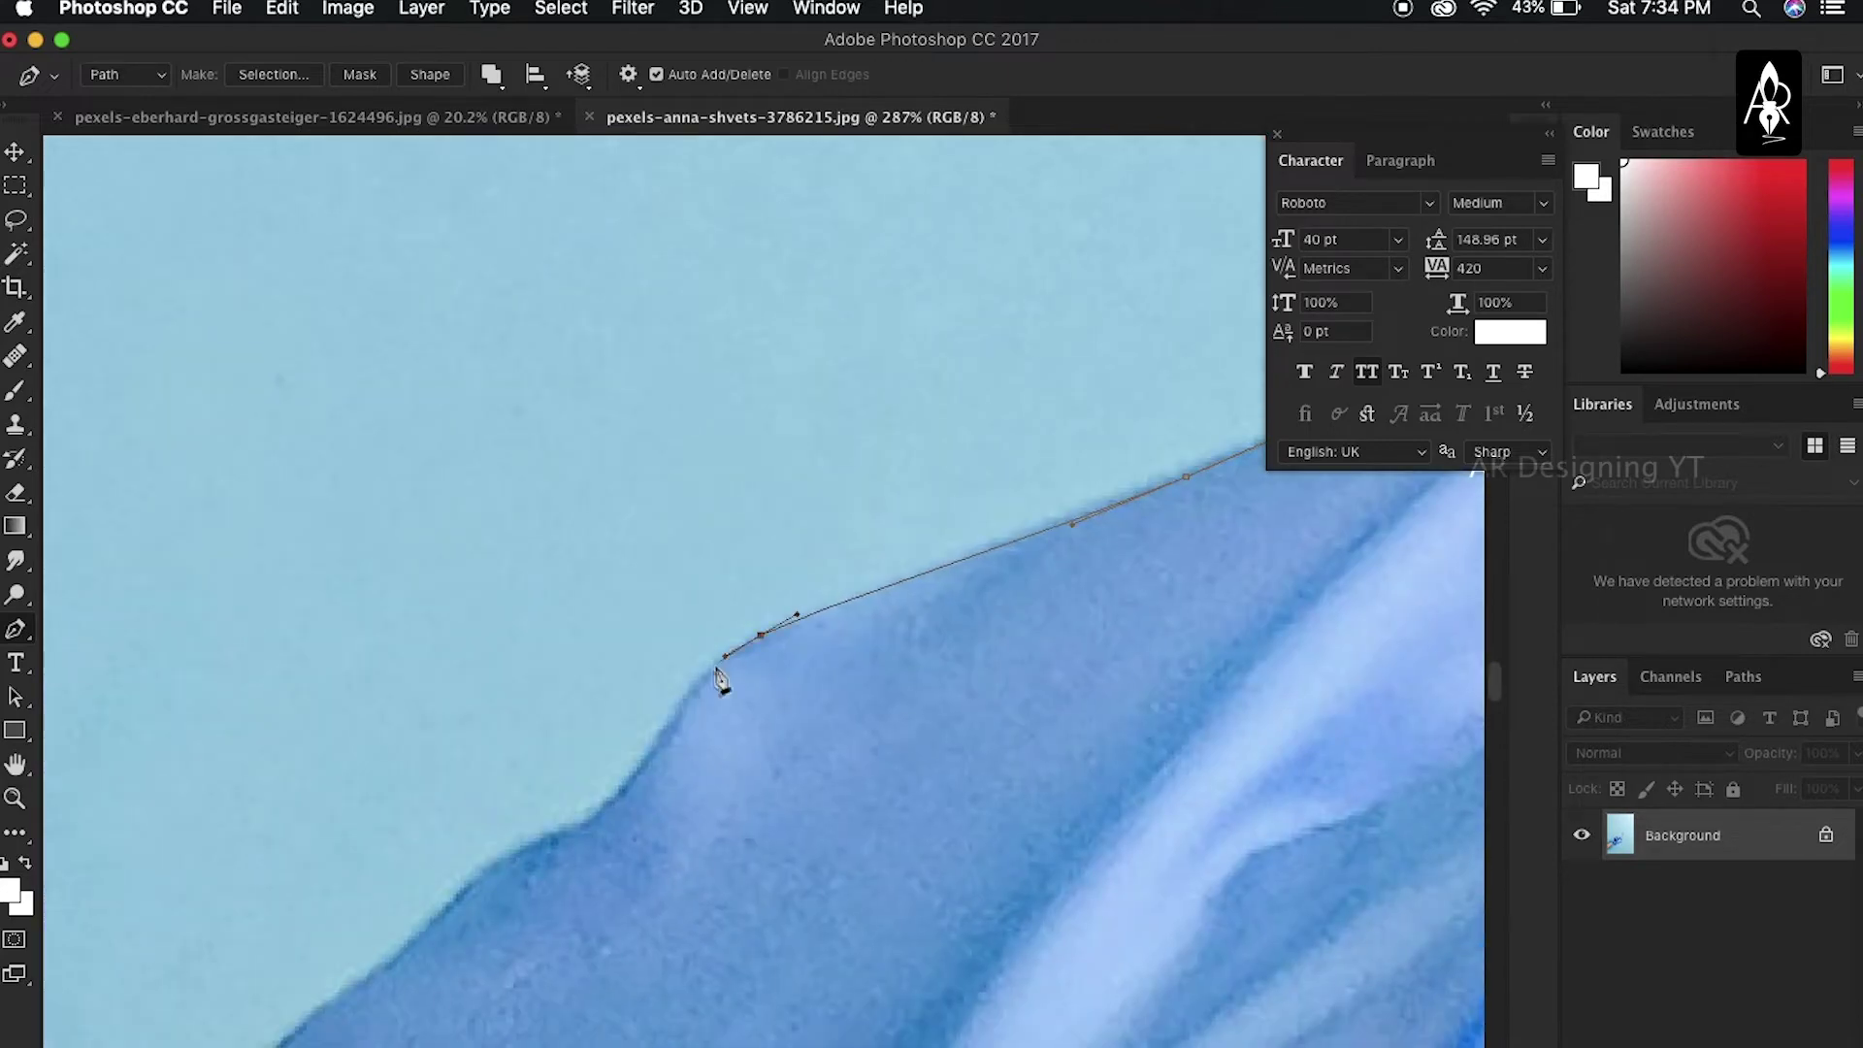
scroll(435, 942, left, 6)
scroll(435, 941, down, 2)
click(719, 715)
scroll(657, 379, down, 3)
click(538, 707)
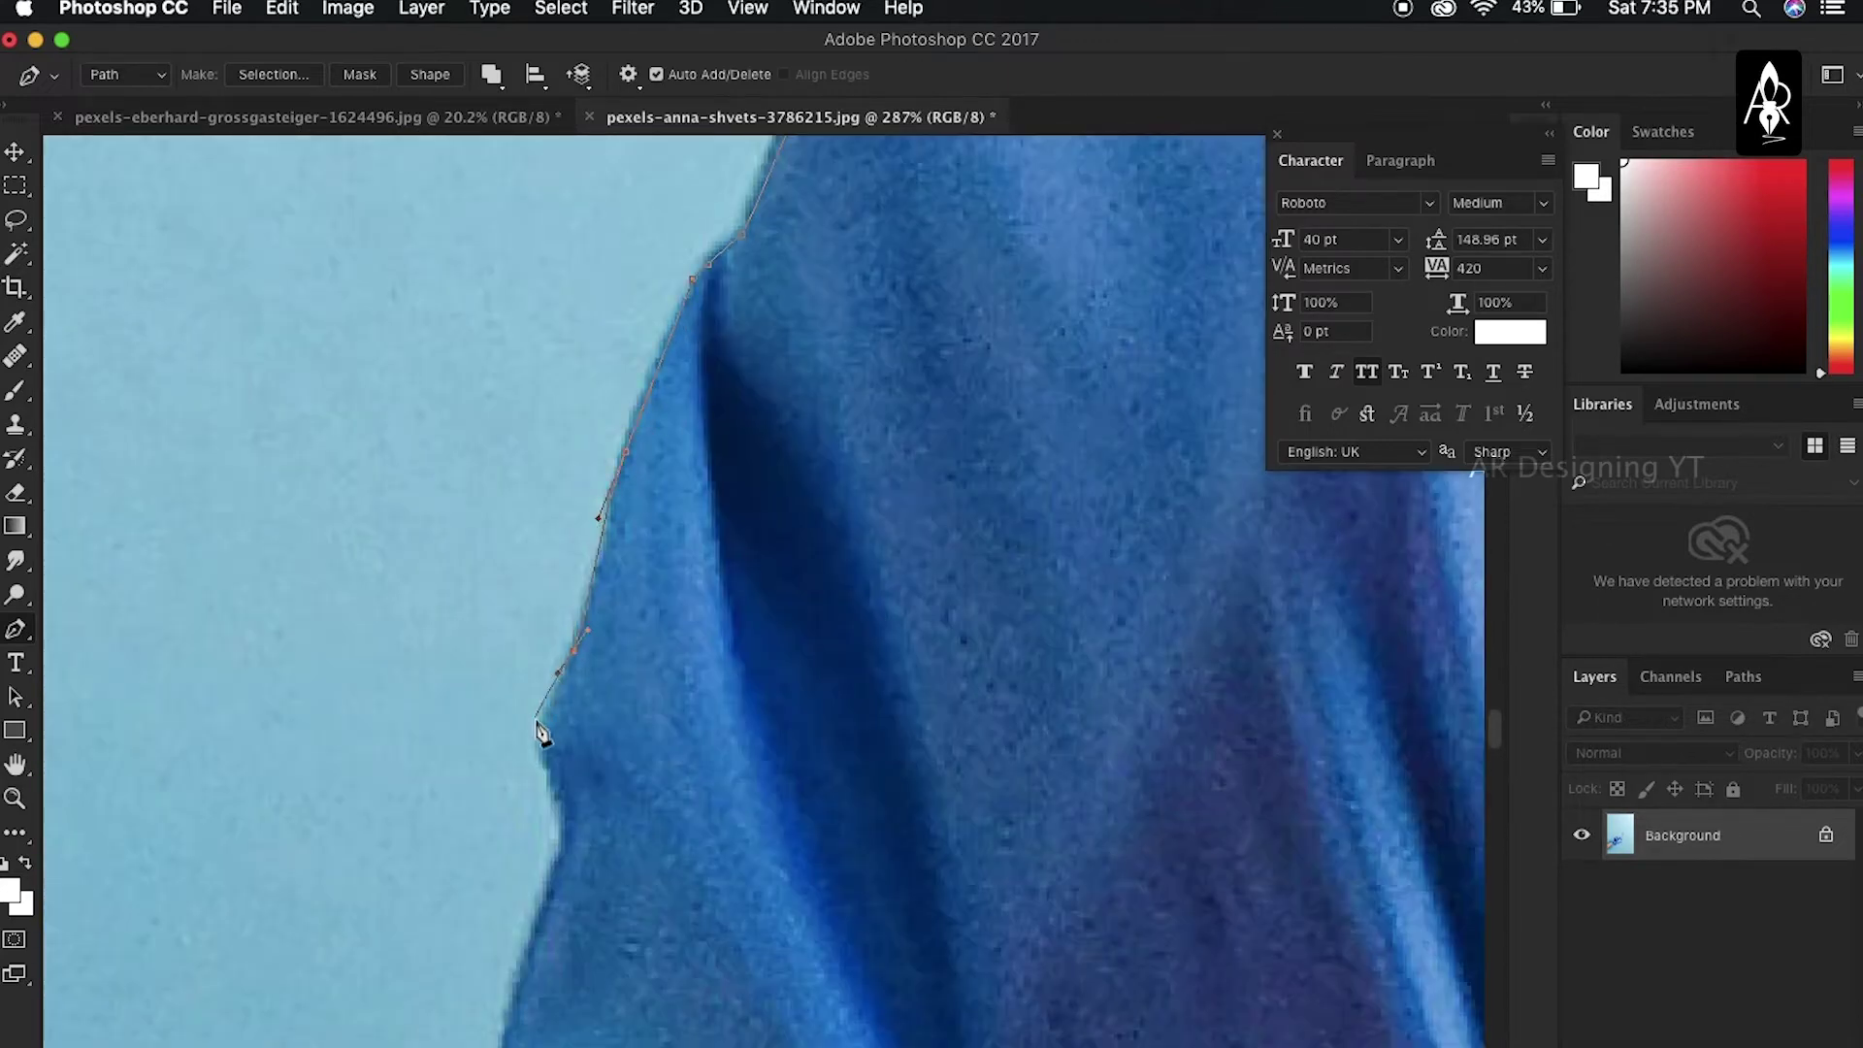
scroll(645, 616, left, 2)
scroll(645, 616, down, 3)
scroll(631, 619, down, 3)
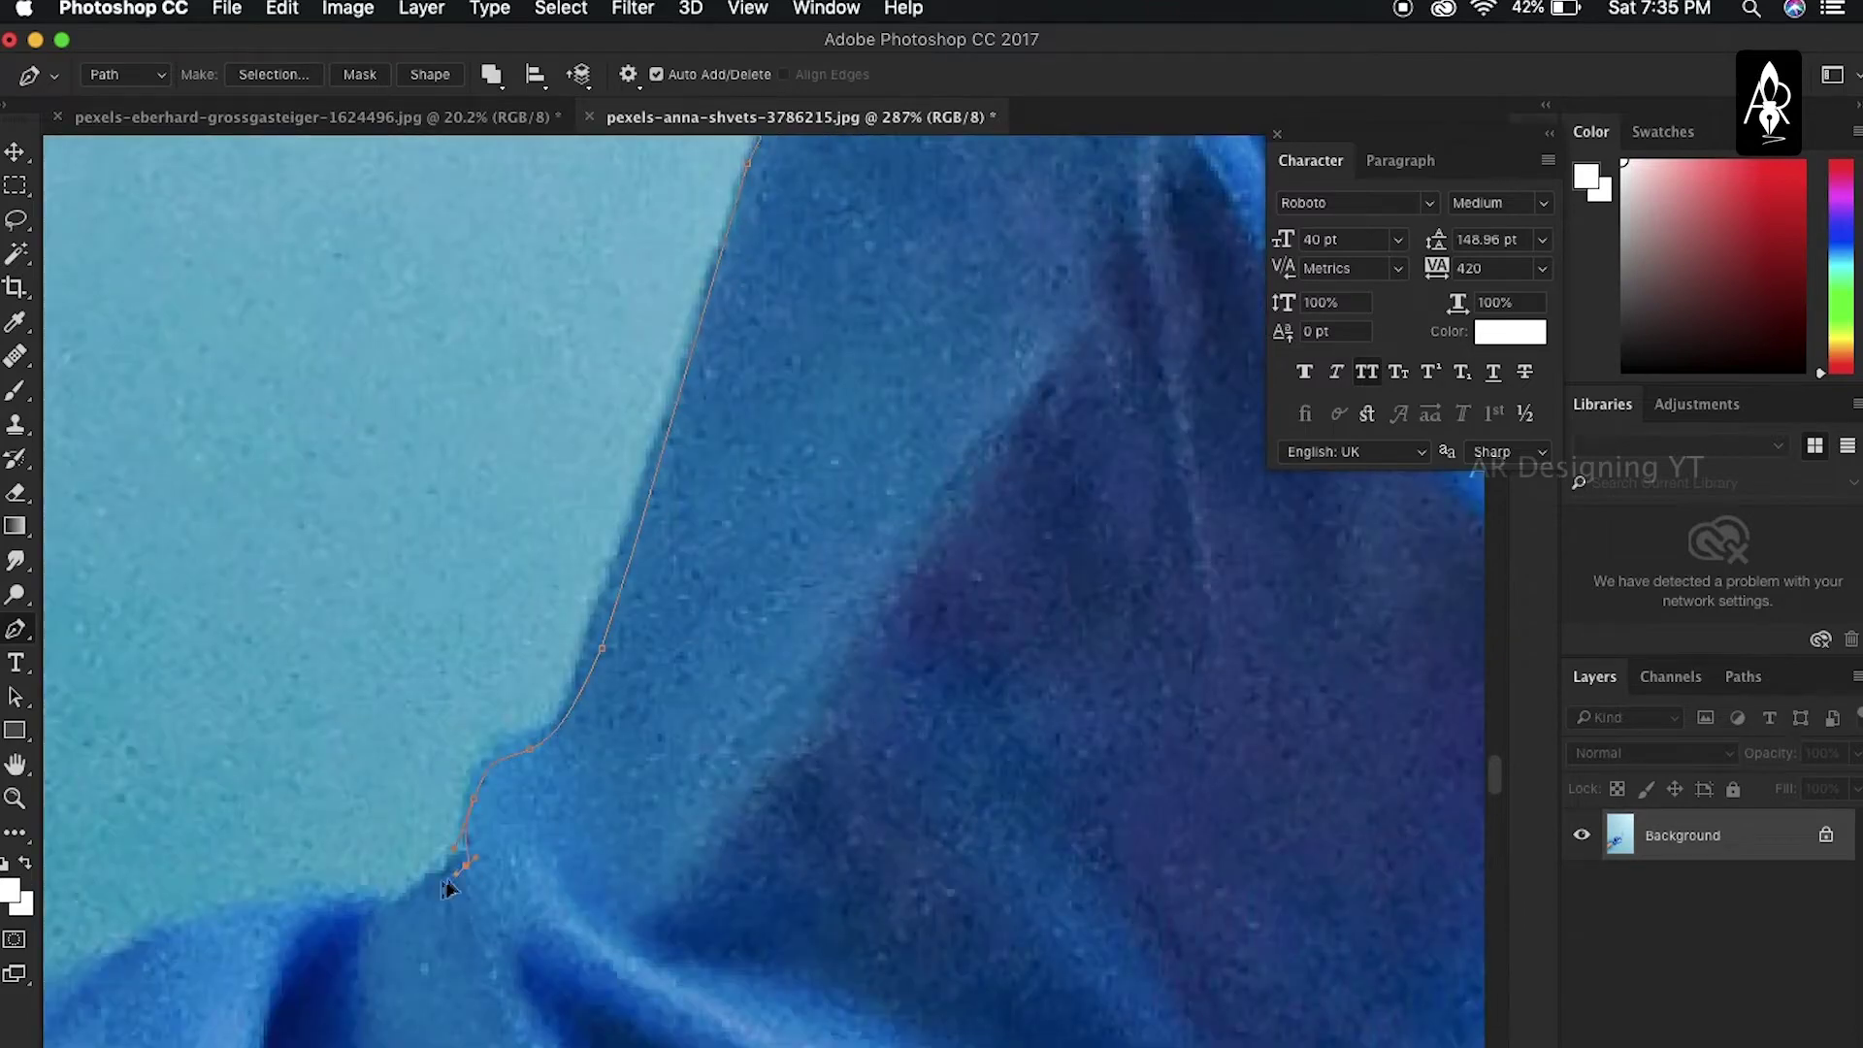
scroll(586, 615, down, 3)
scroll(957, 583, down, 3)
scroll(291, 990, down, 1)
scroll(843, 636, down, 3)
drag(871, 639, 843, 631)
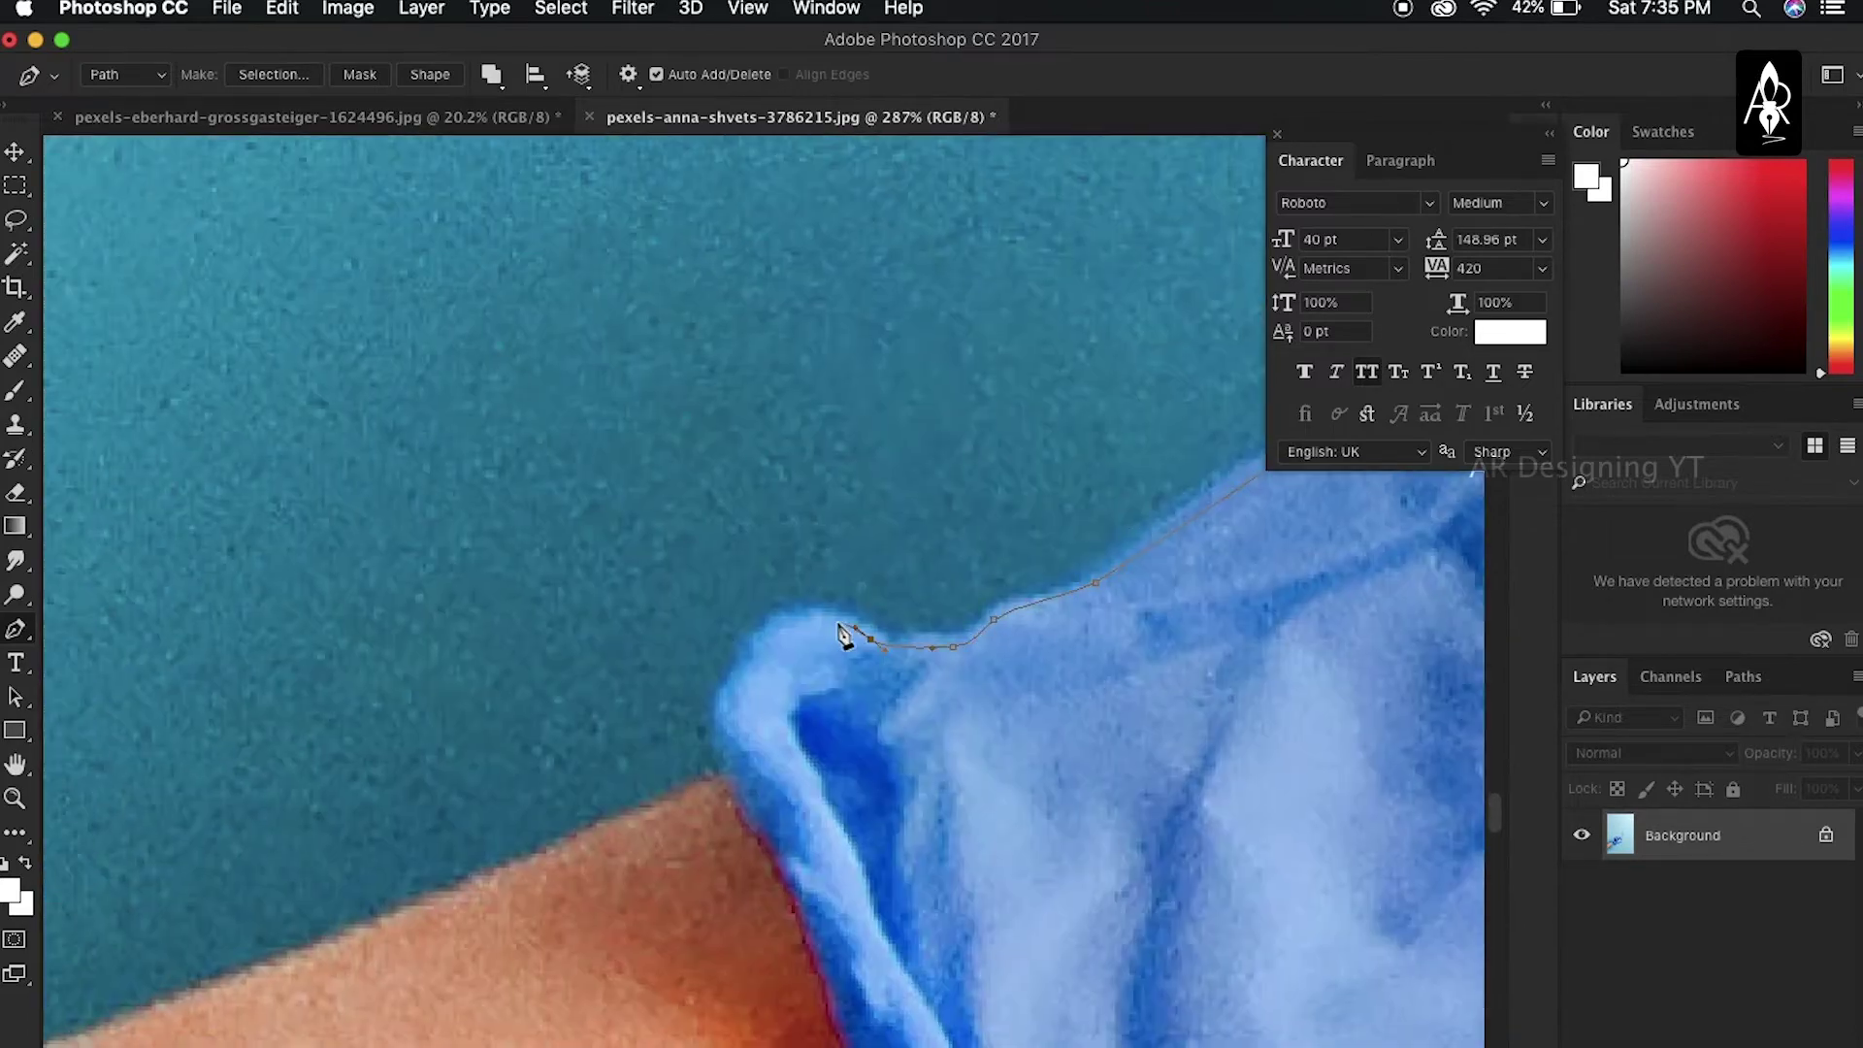
scroll(843, 633, down, 1)
scroll(835, 621, down, 3)
scroll(834, 621, left, 2)
scroll(825, 582, left, 3)
scroll(825, 582, down, 3)
scroll(845, 558, down, 2)
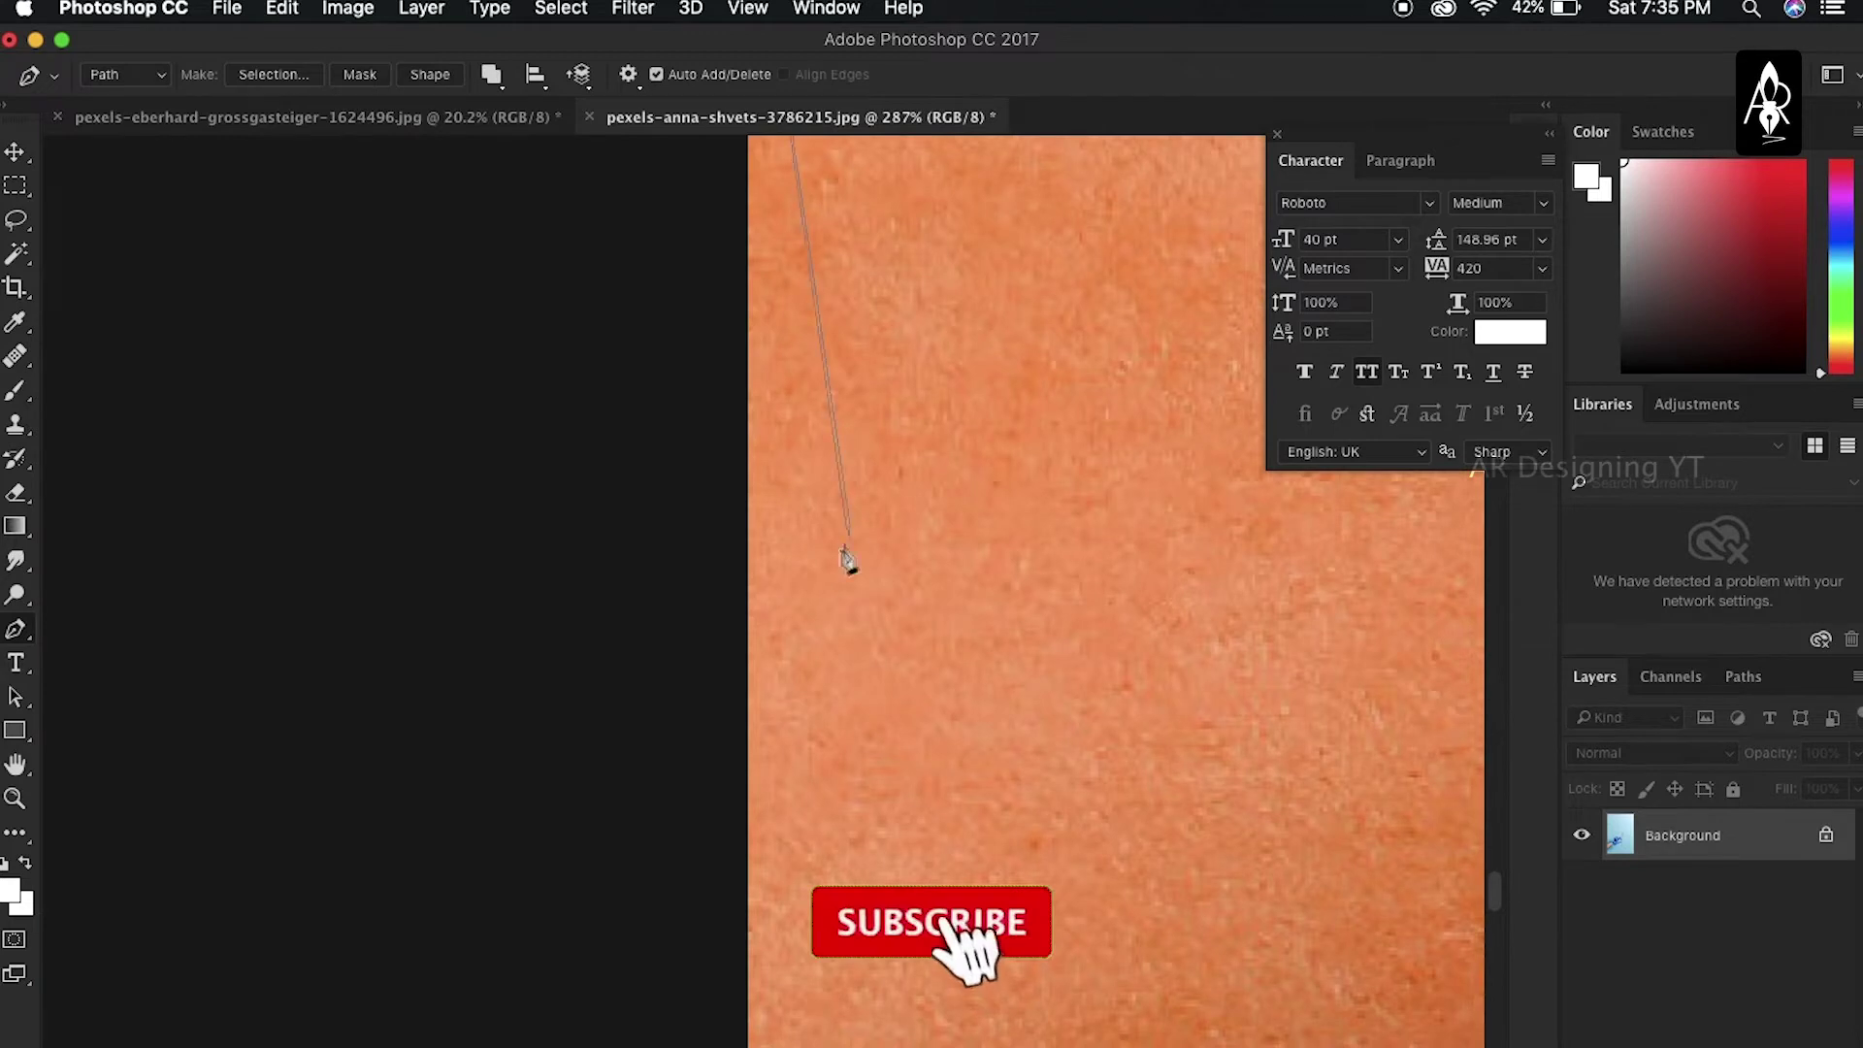
scroll(707, 770, down, 3)
click(728, 782)
scroll(776, 679, down, 2)
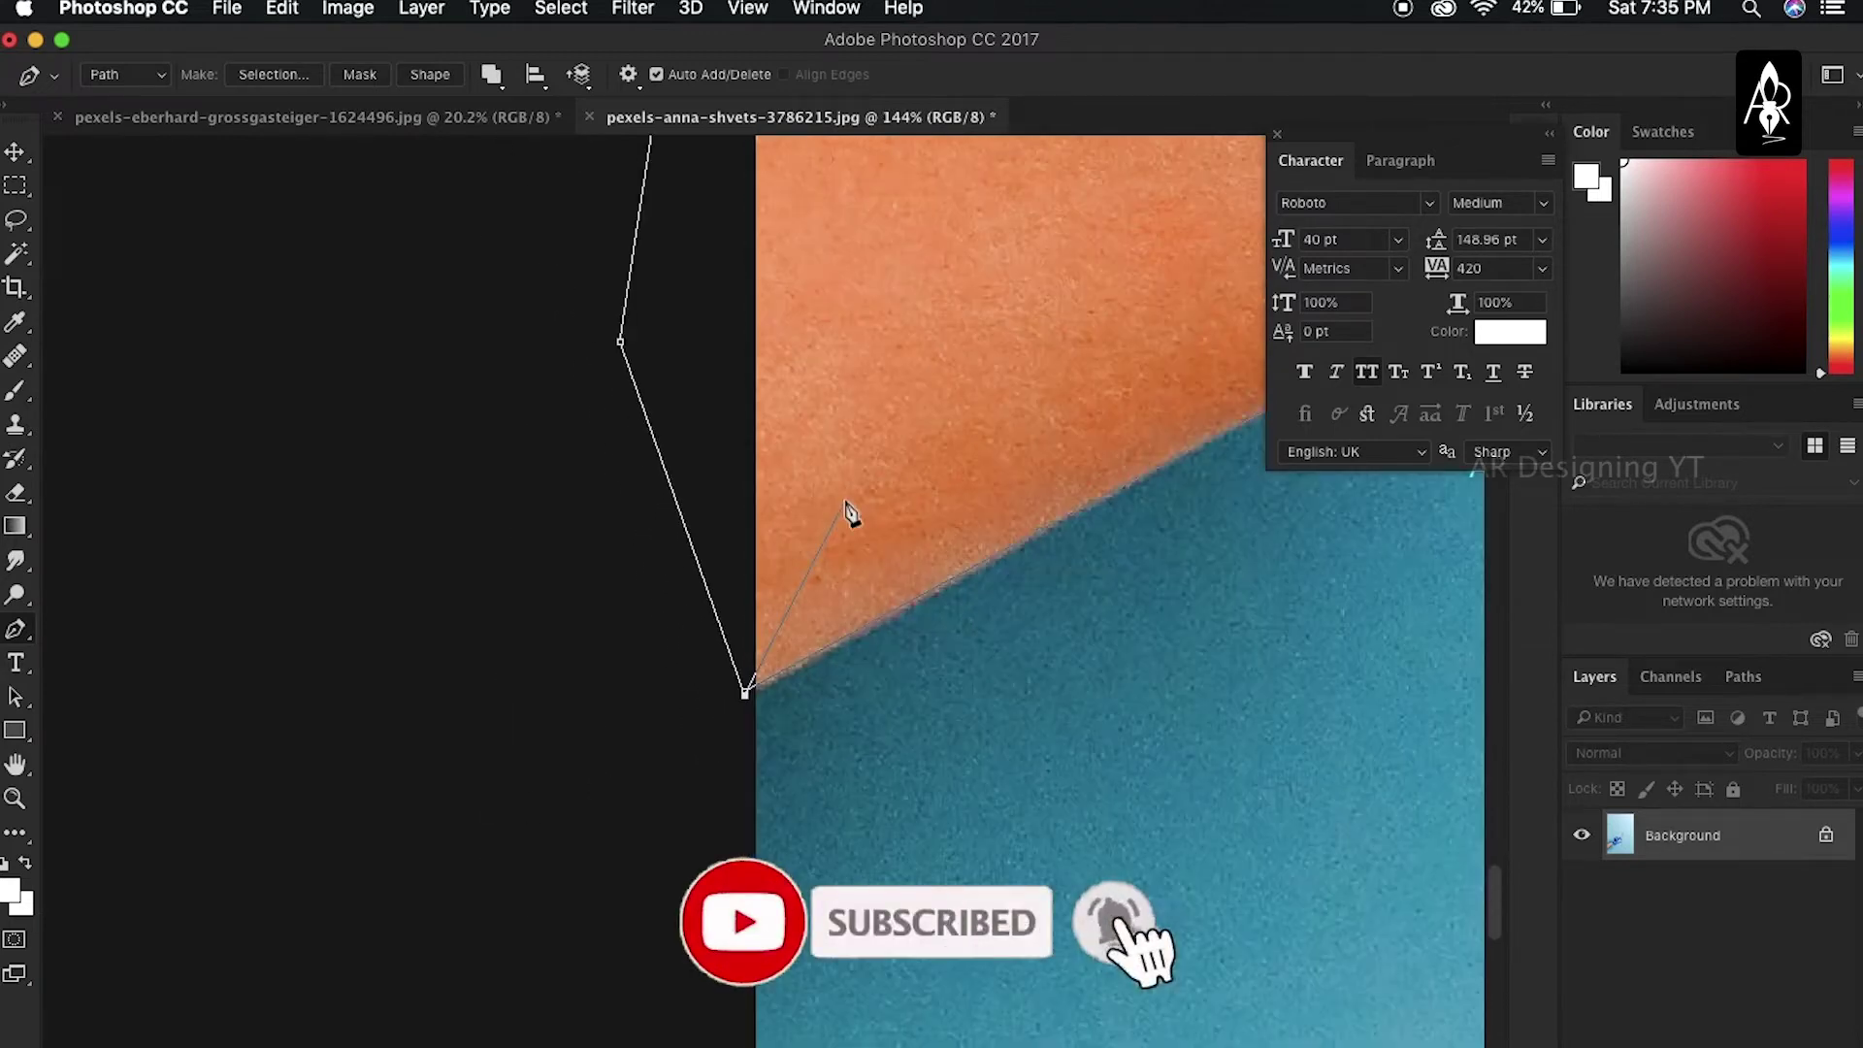
Turn the syringe-hand path into a selection, copy it, and paste it into the globe composite
right_click(750, 700)
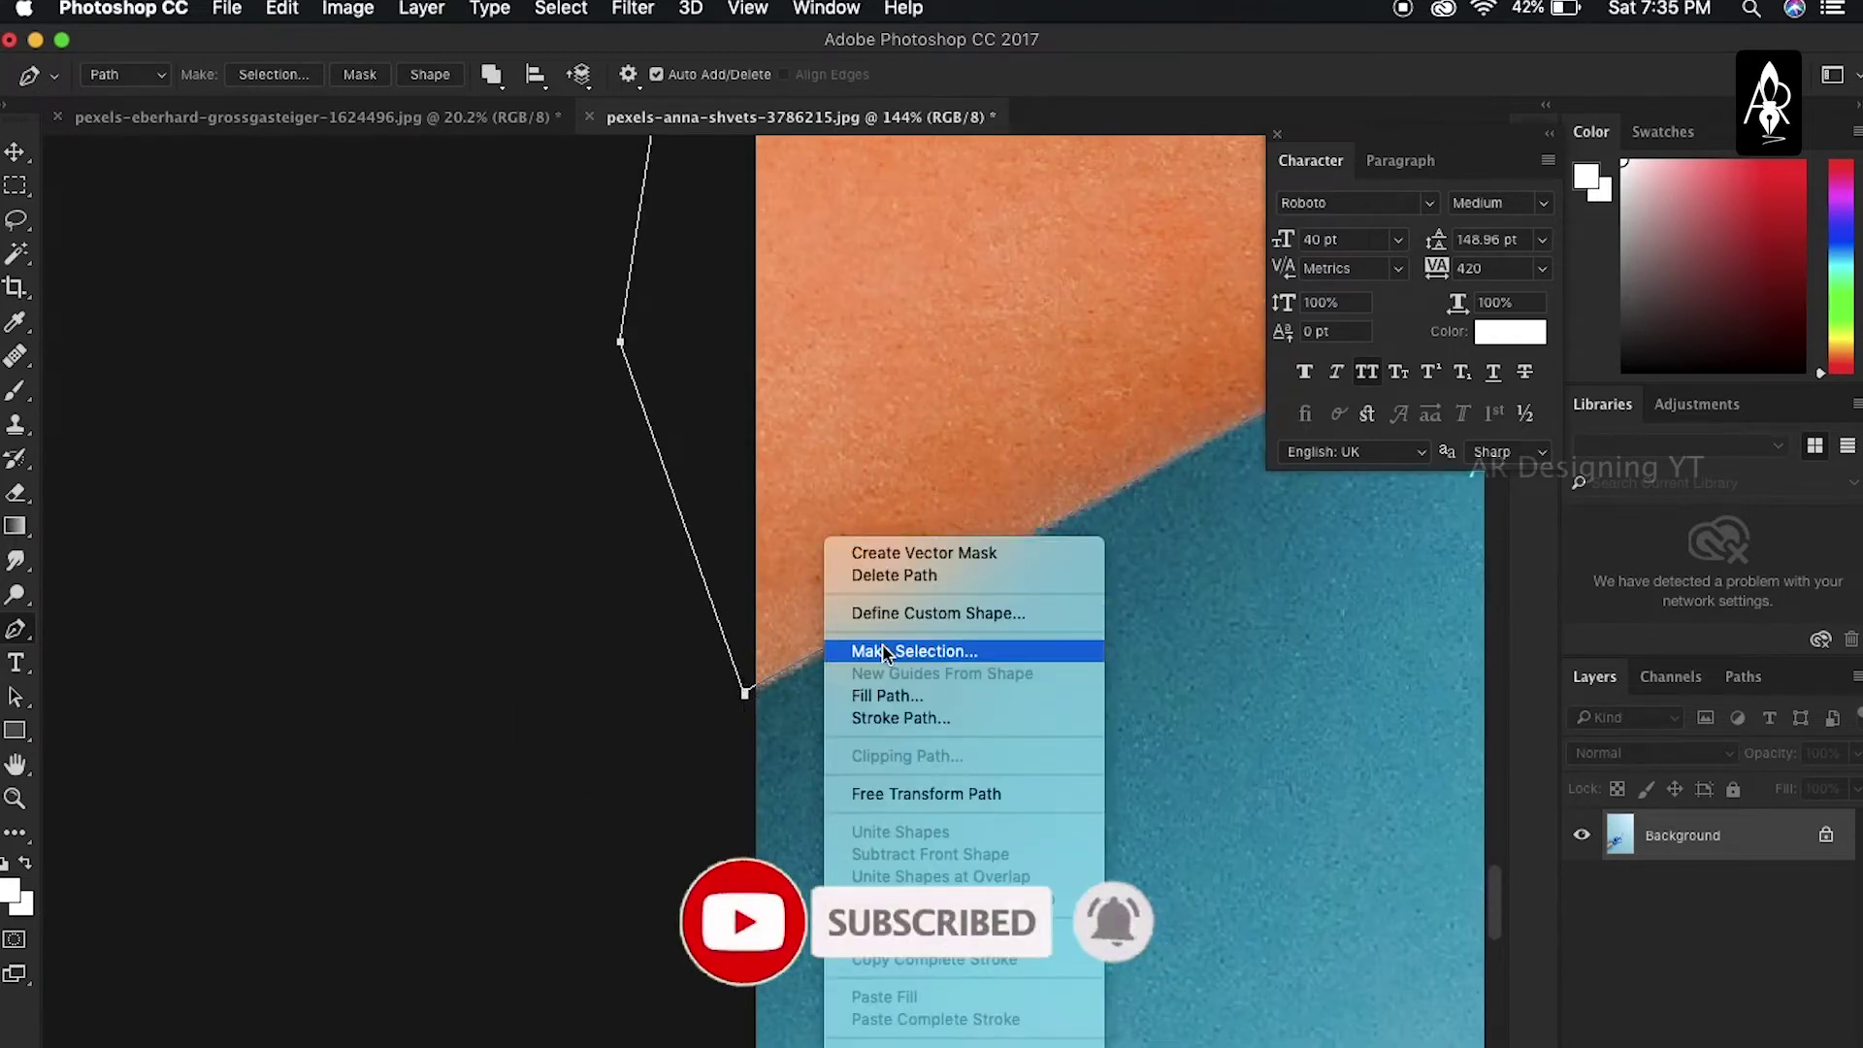
click(883, 650)
key(Return)
key(ctrl+j)
click(388, 117)
key(ctrl+v)
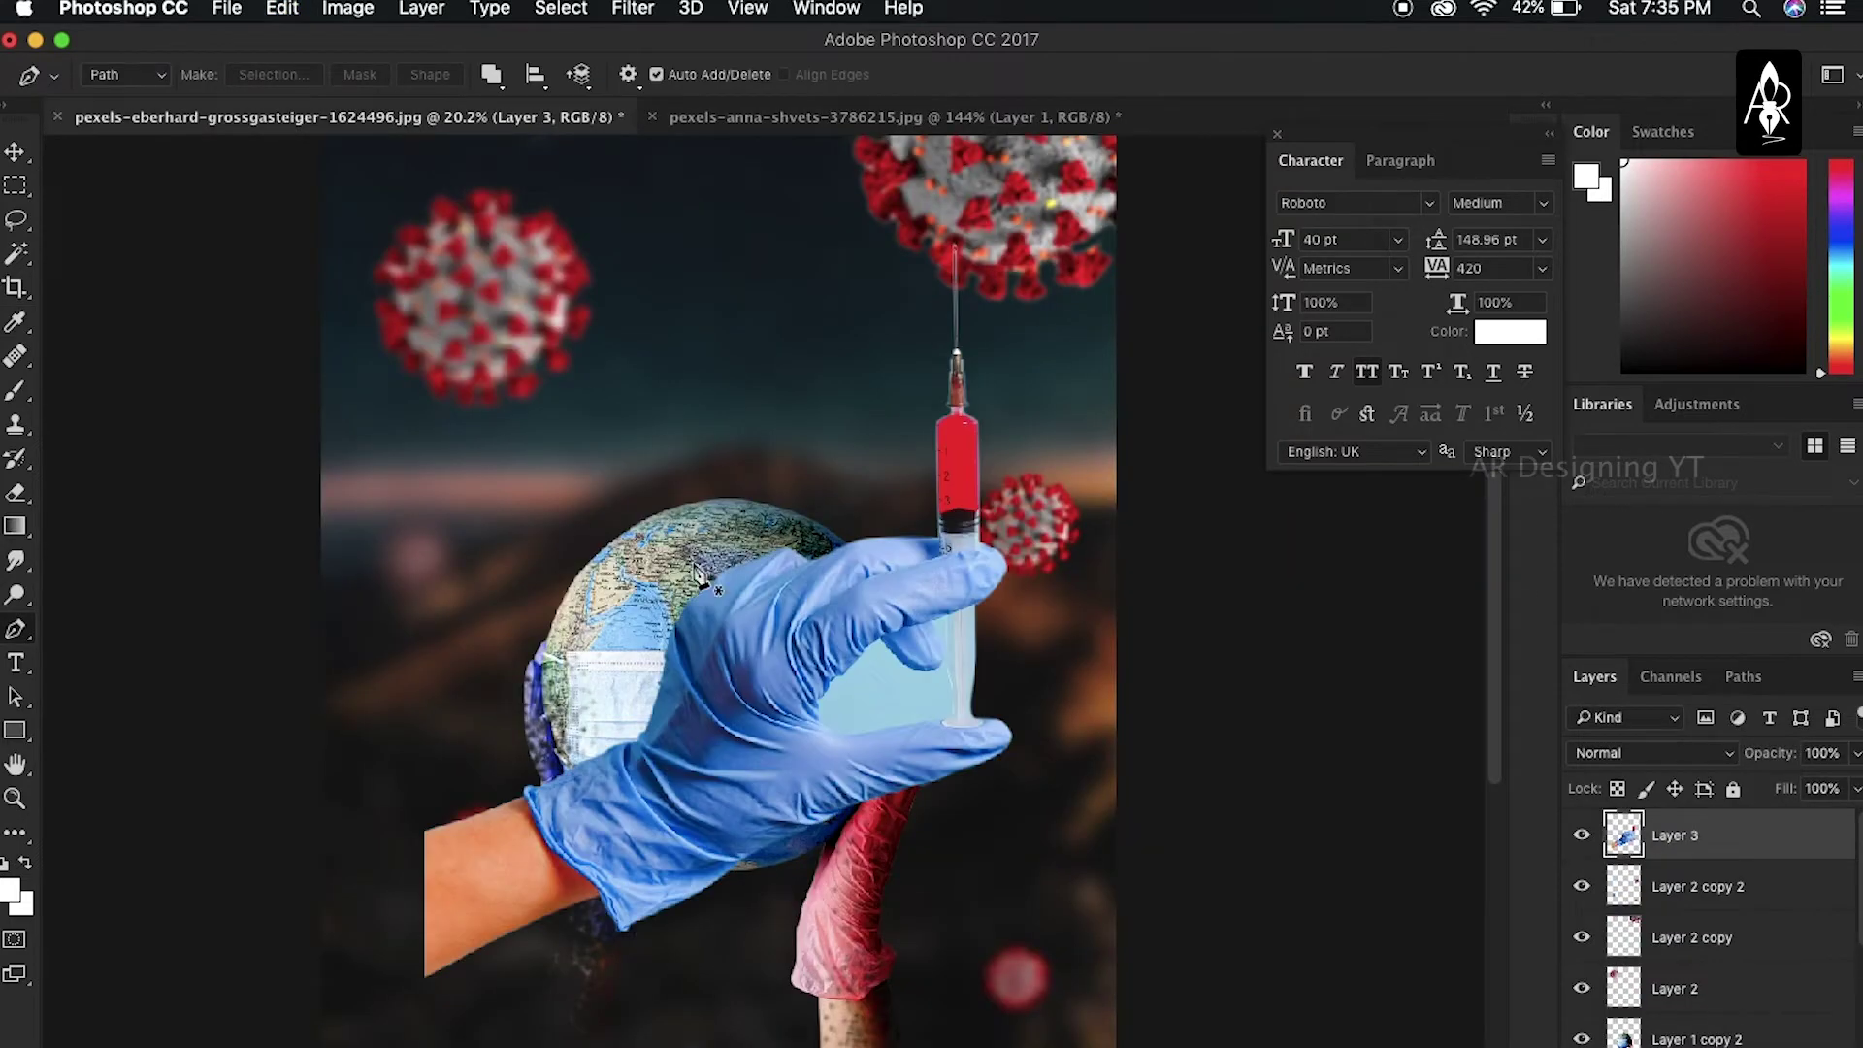
Rotate the pasted syringe hand nearly upside down and flip it horizontally
key(v)
scroll(960, 597, down, 2)
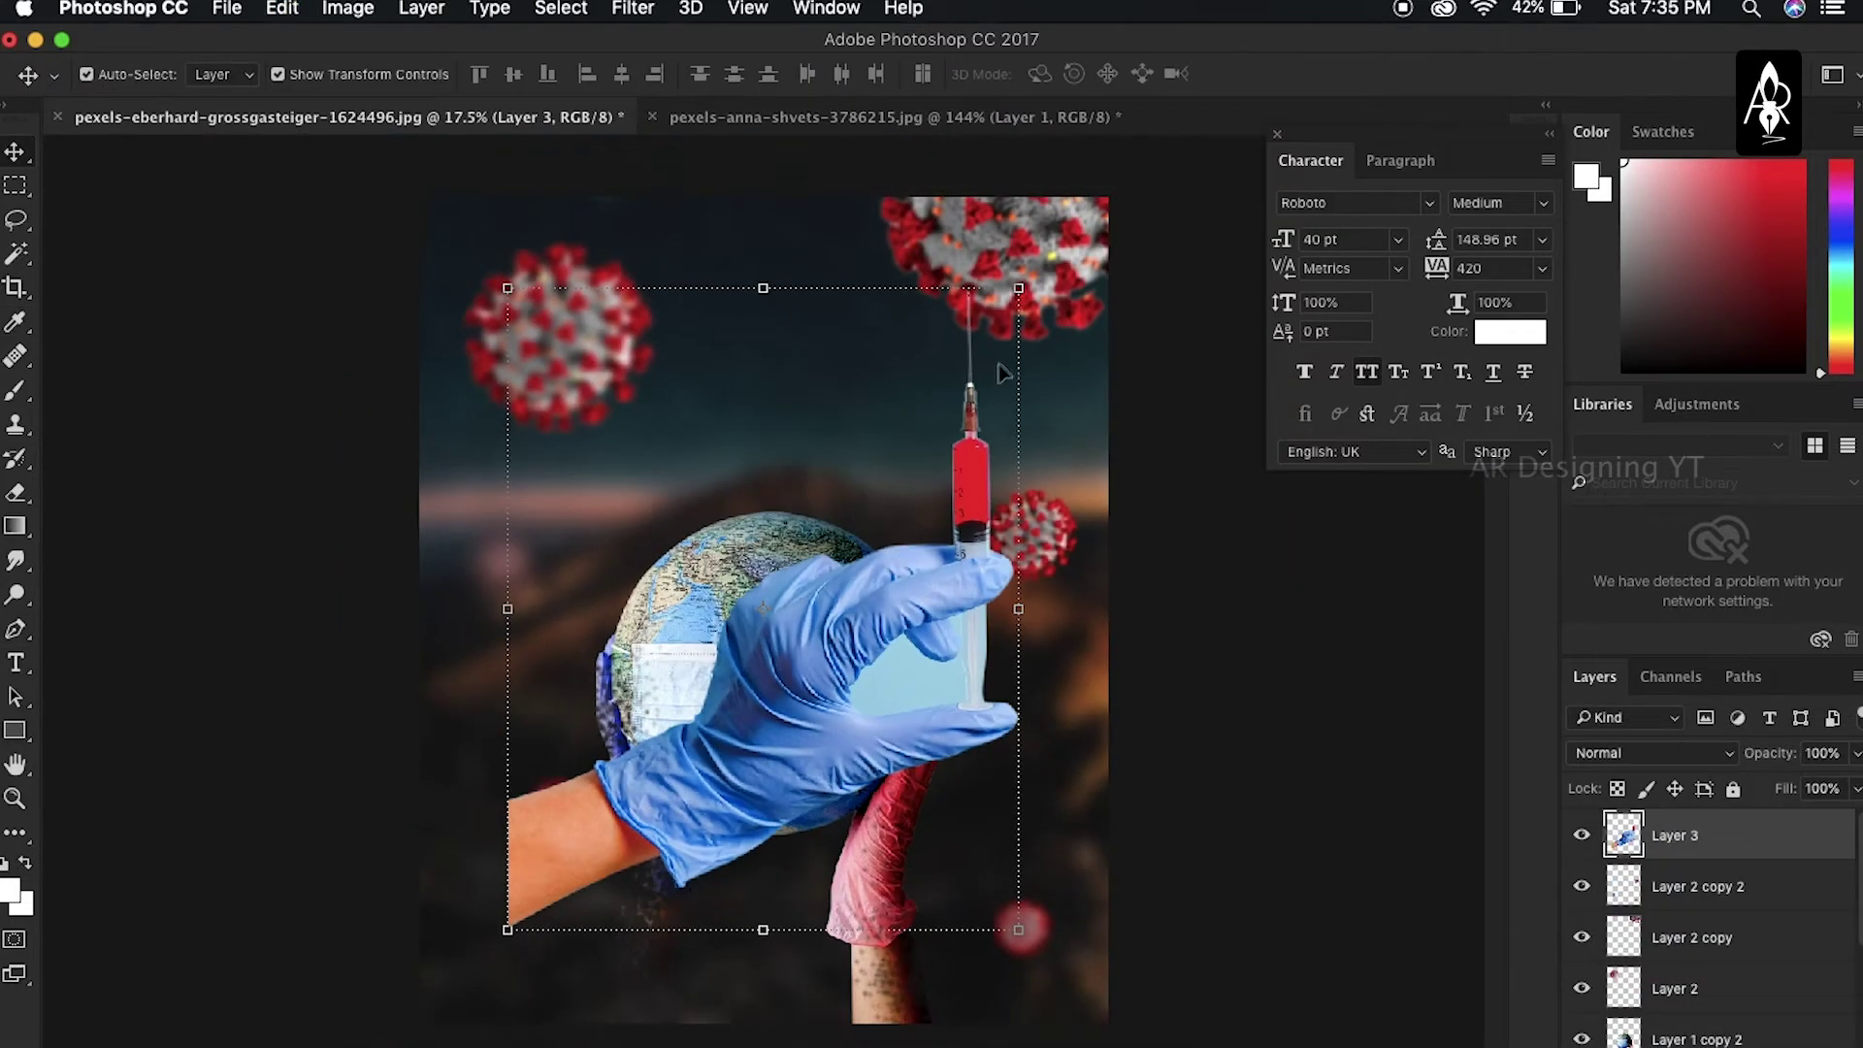
click(1018, 291)
drag(1044, 262, 330, 876)
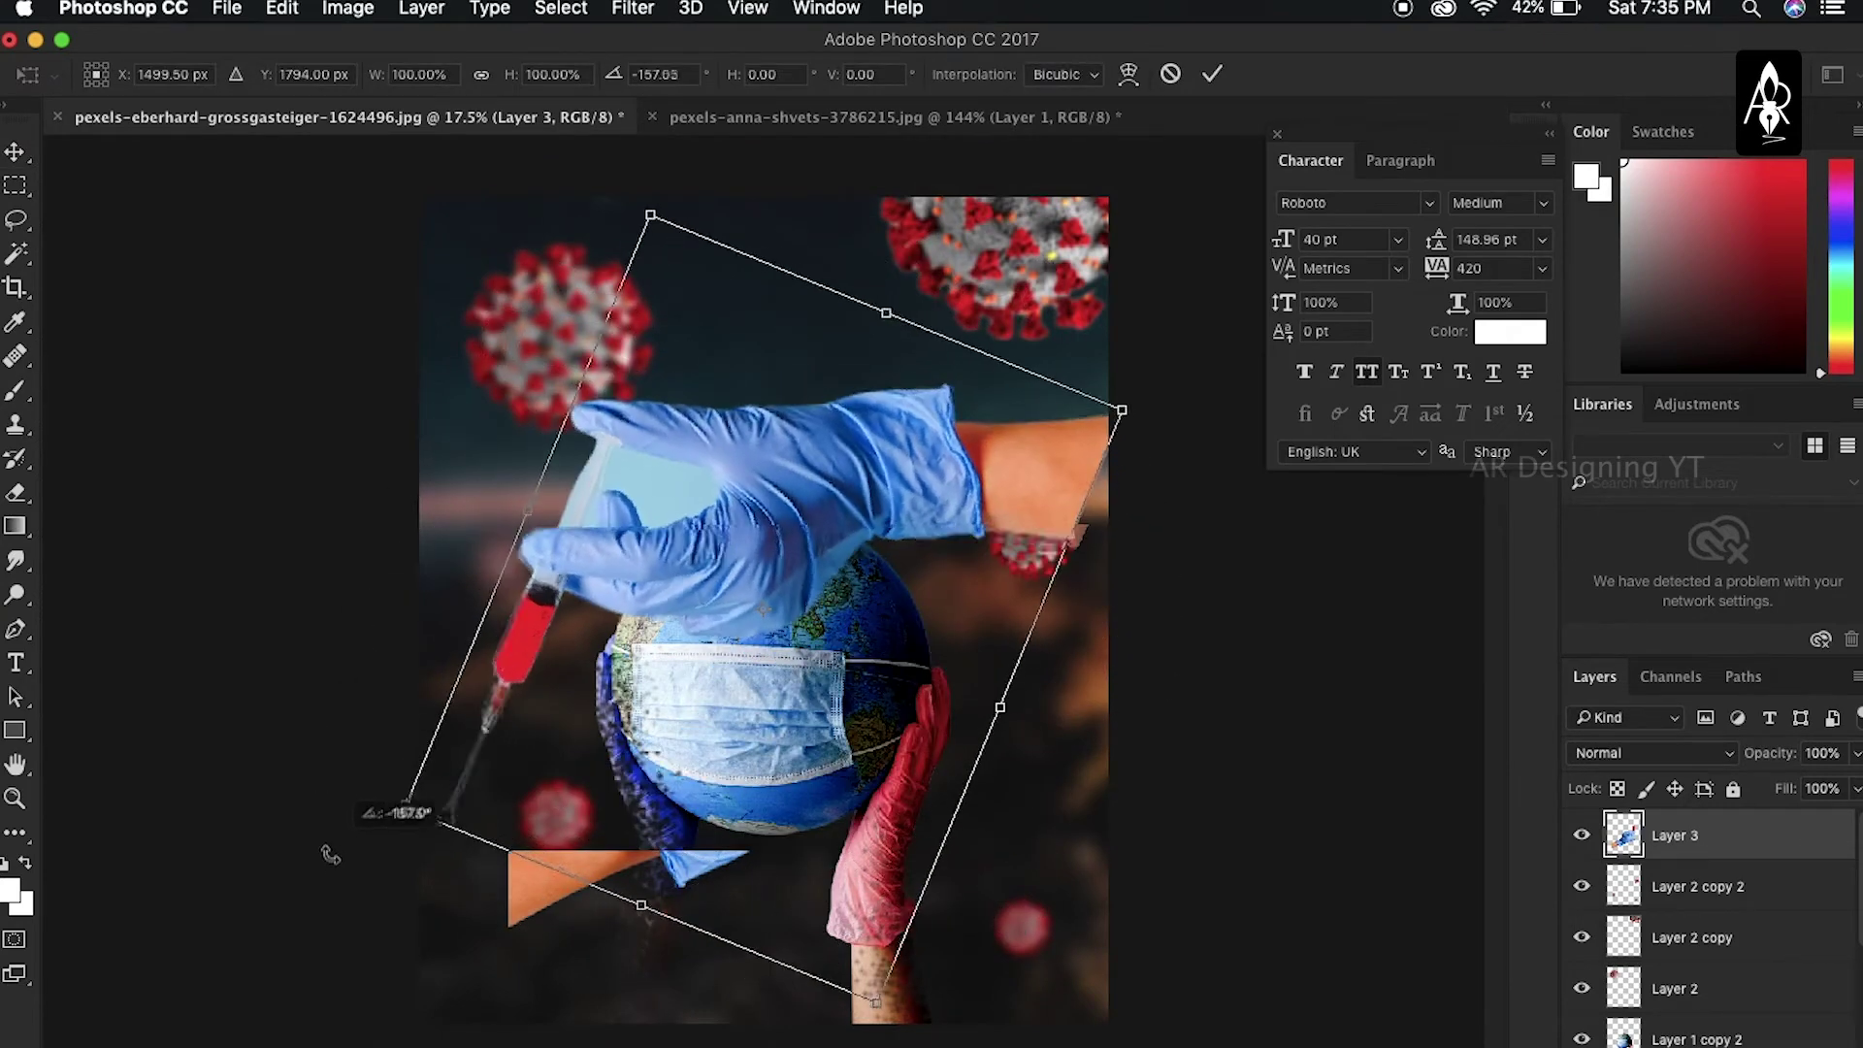
right_click(766, 487)
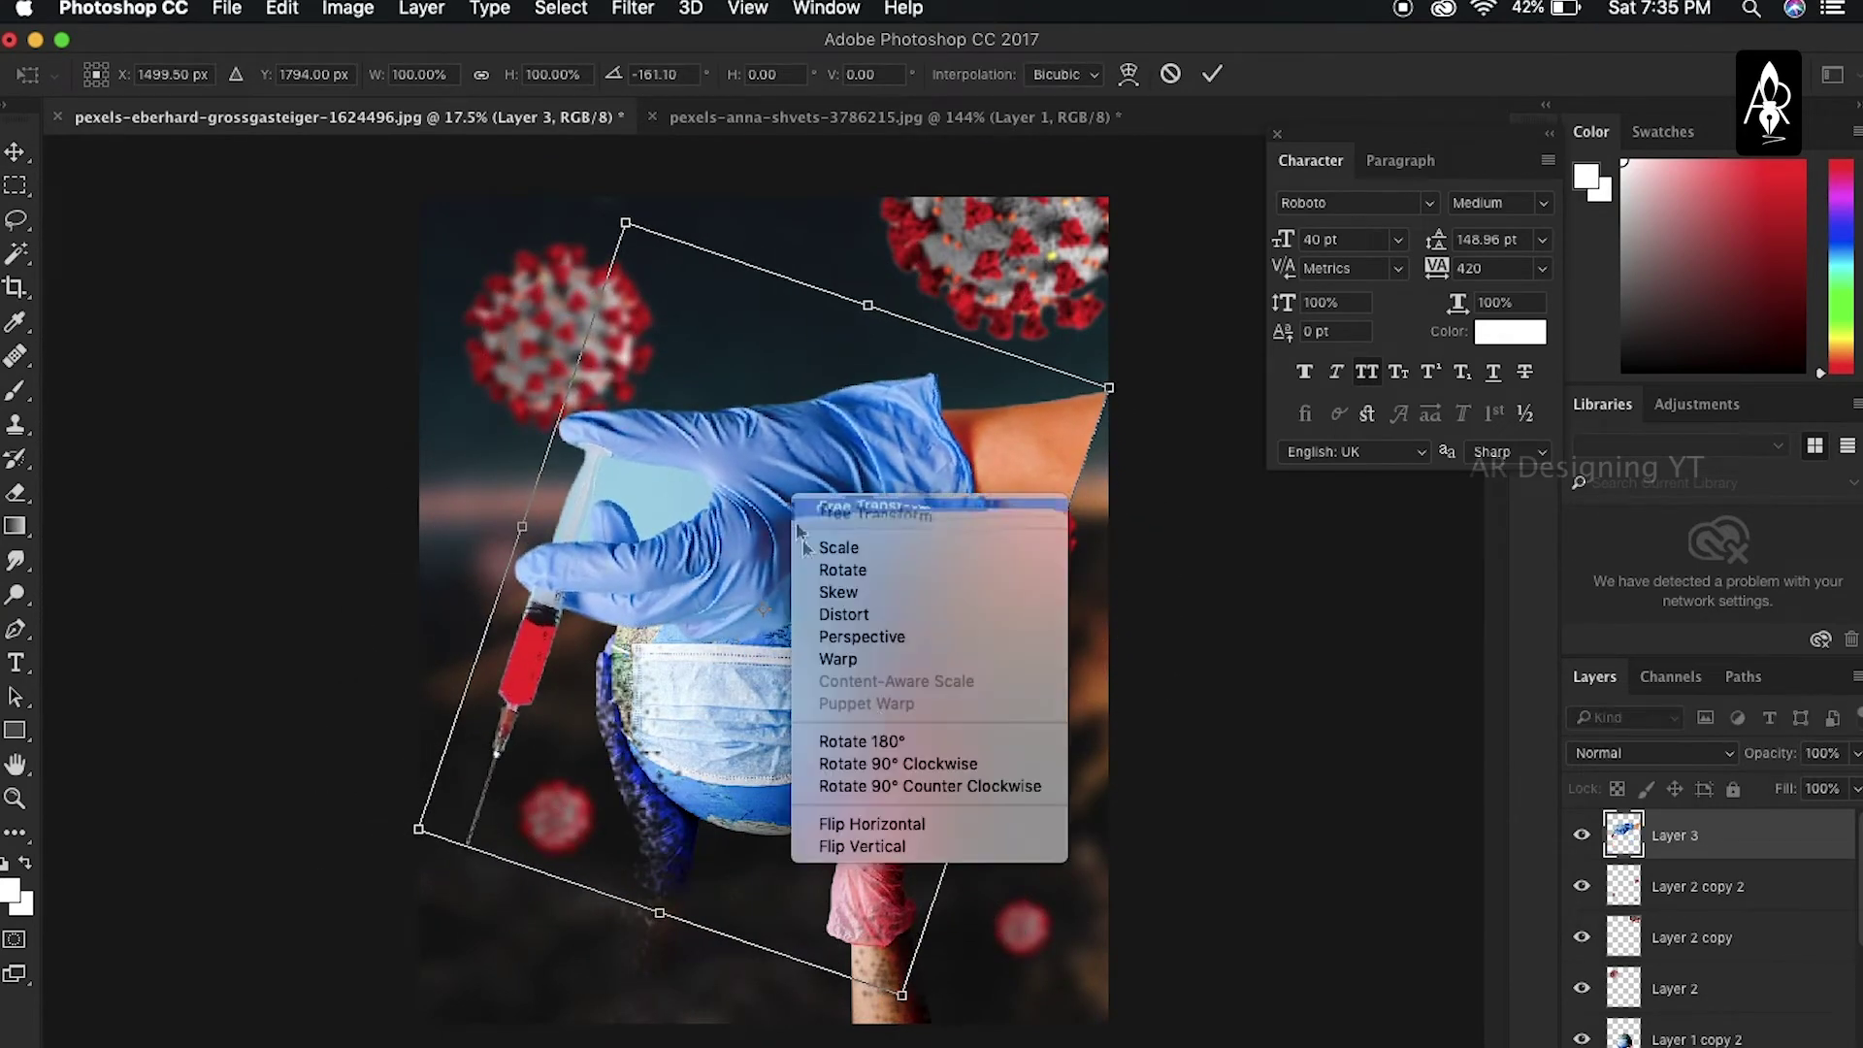
click(878, 823)
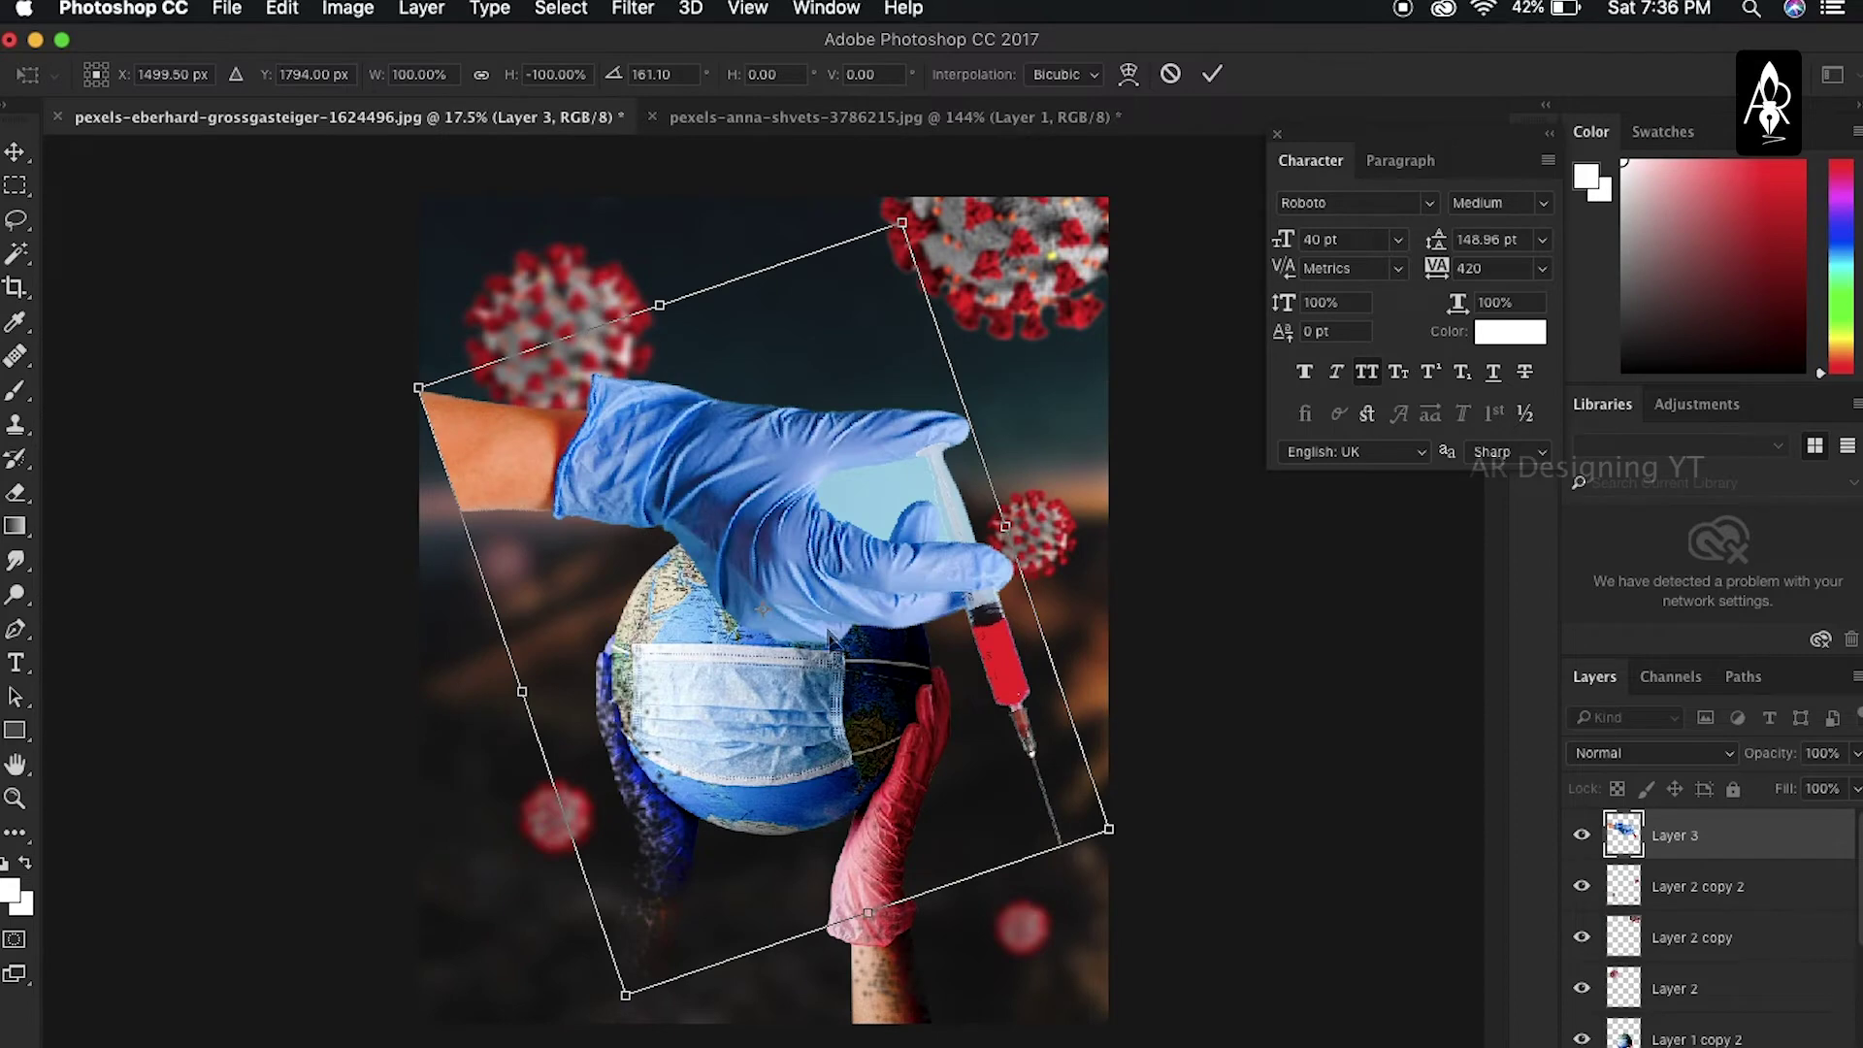
Shrink the flipped hand and place it upper right with its needle touching the globe
drag(825, 594, 556, 430)
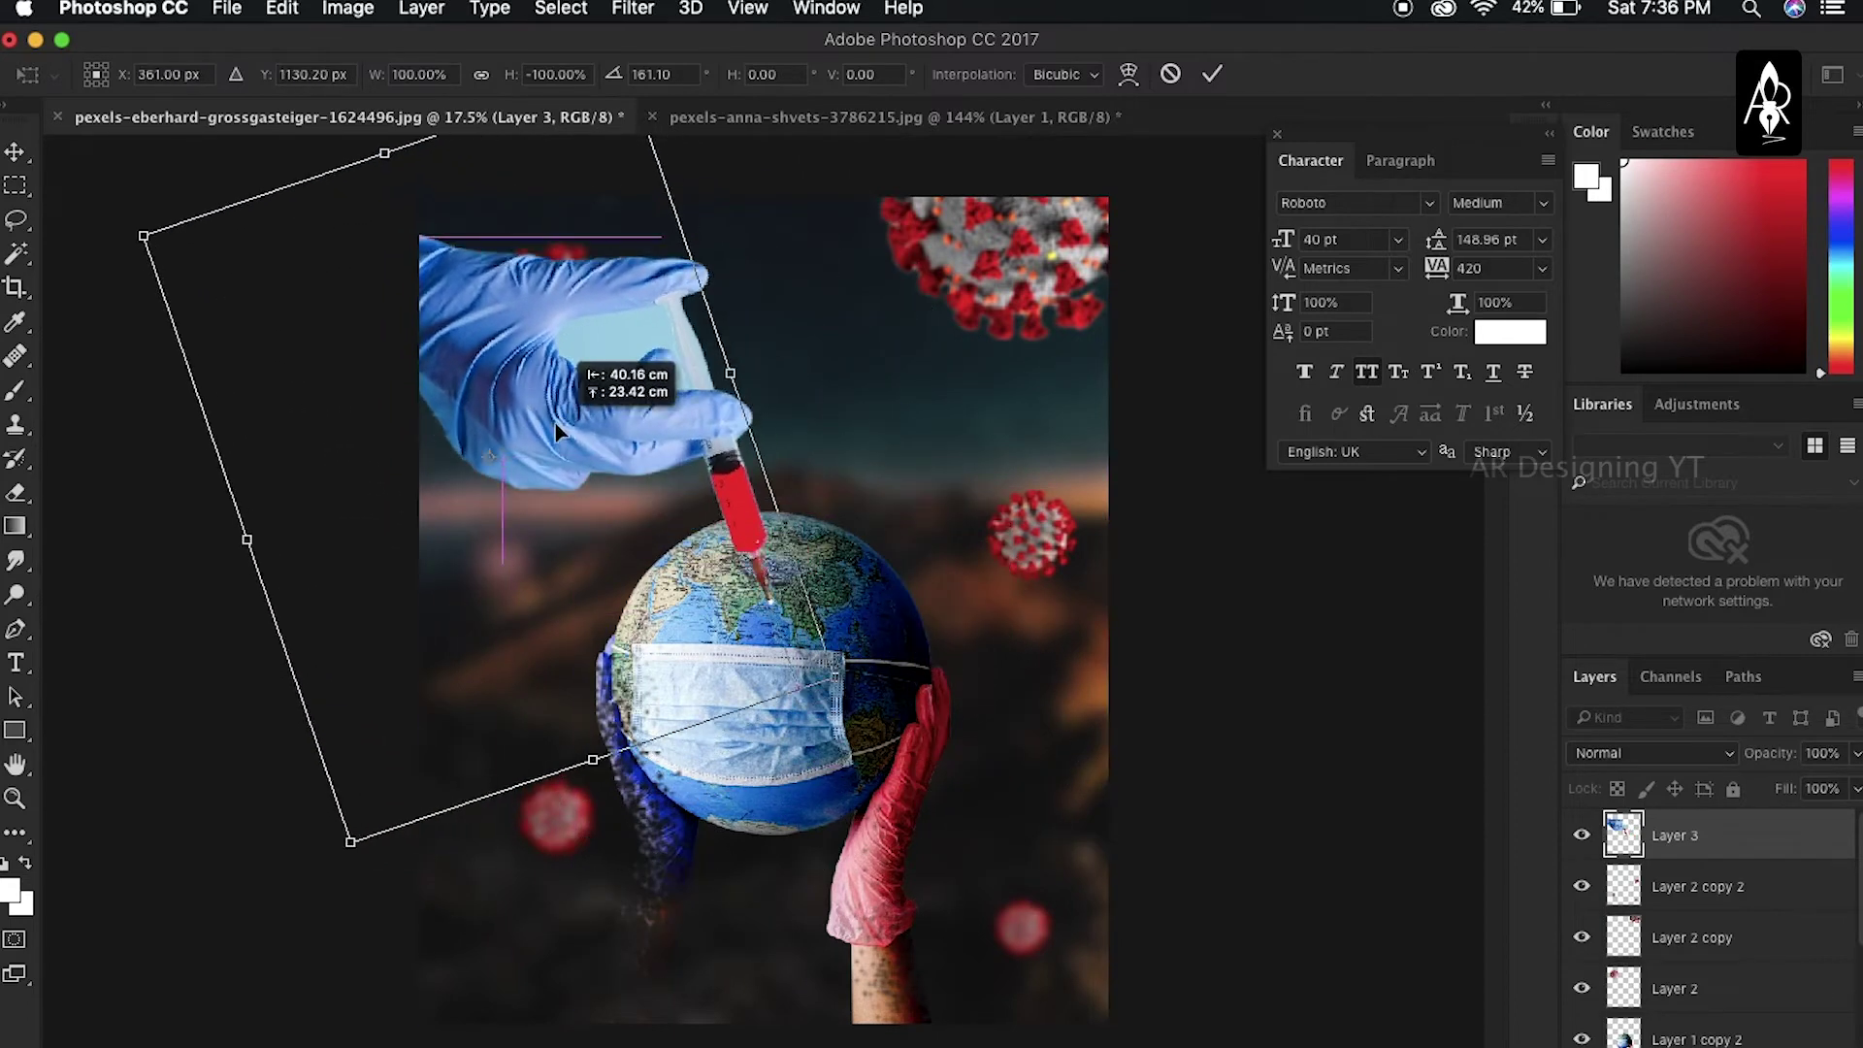
key(ctrl+z)
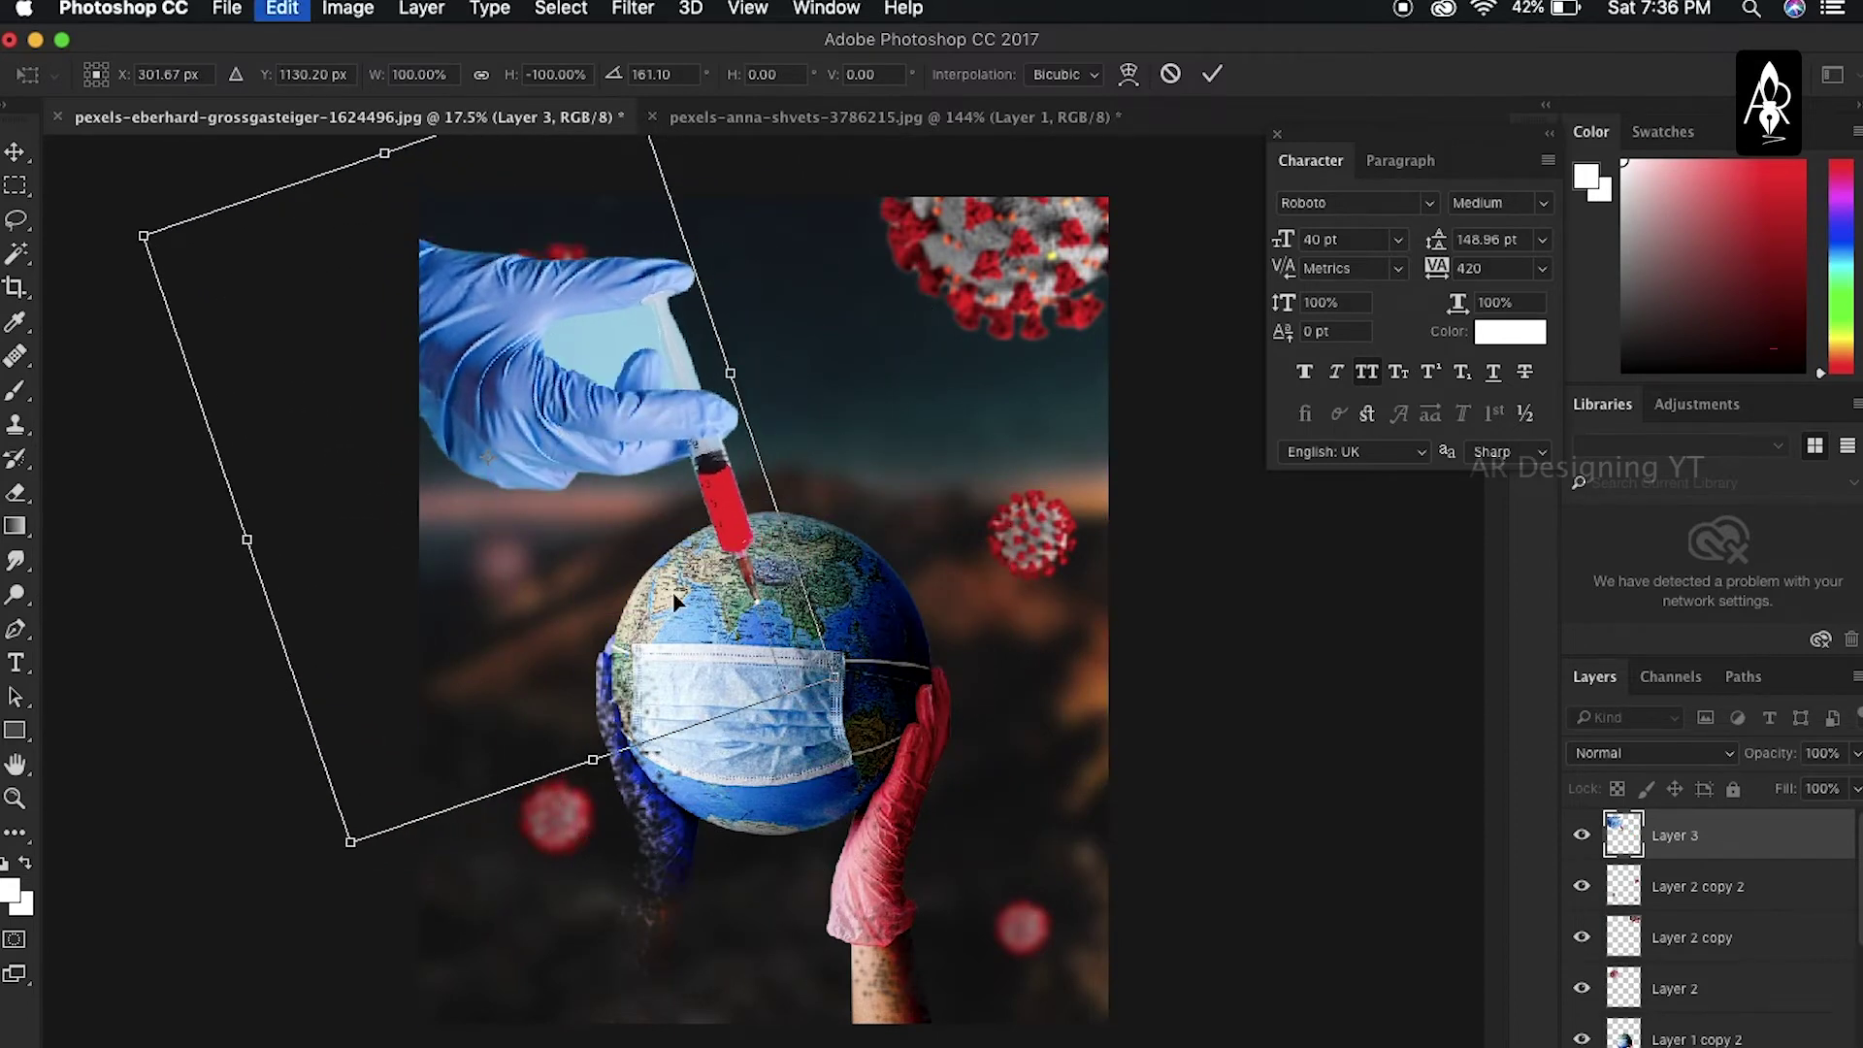
right_click(860, 597)
click(960, 933)
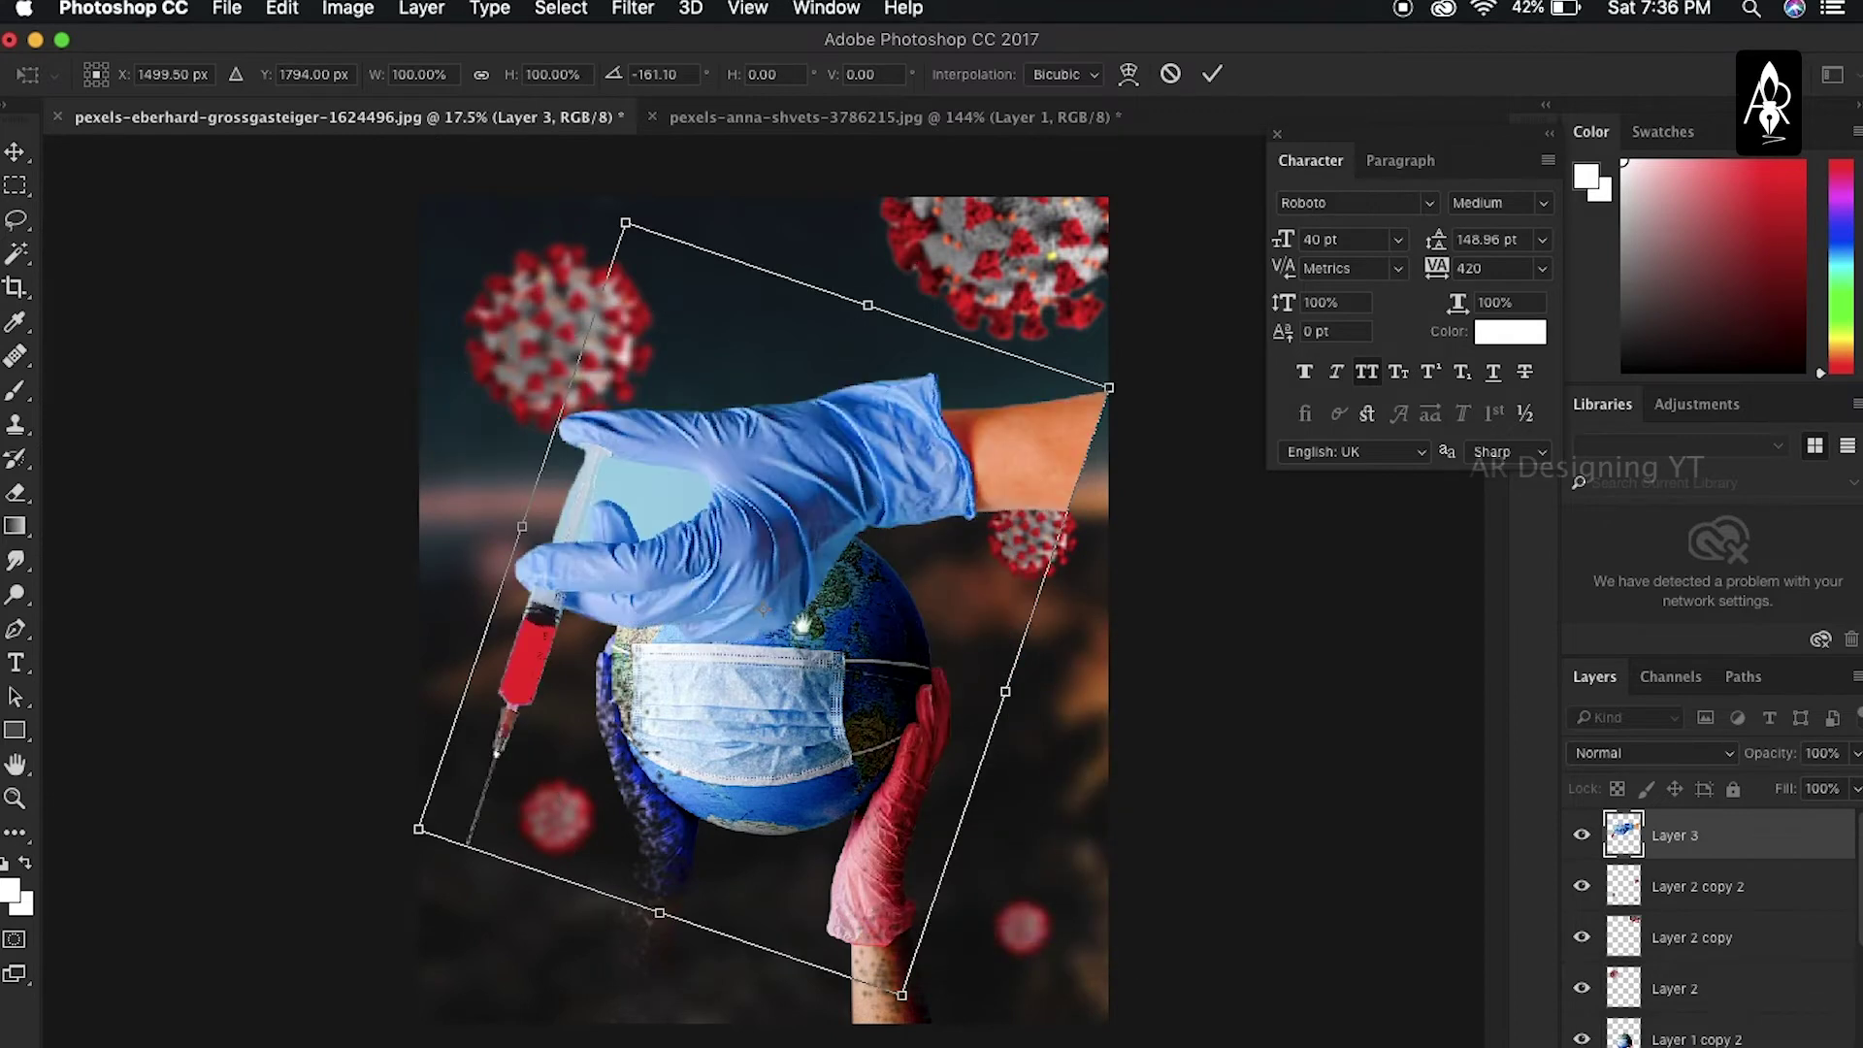
drag(794, 550, 1002, 559)
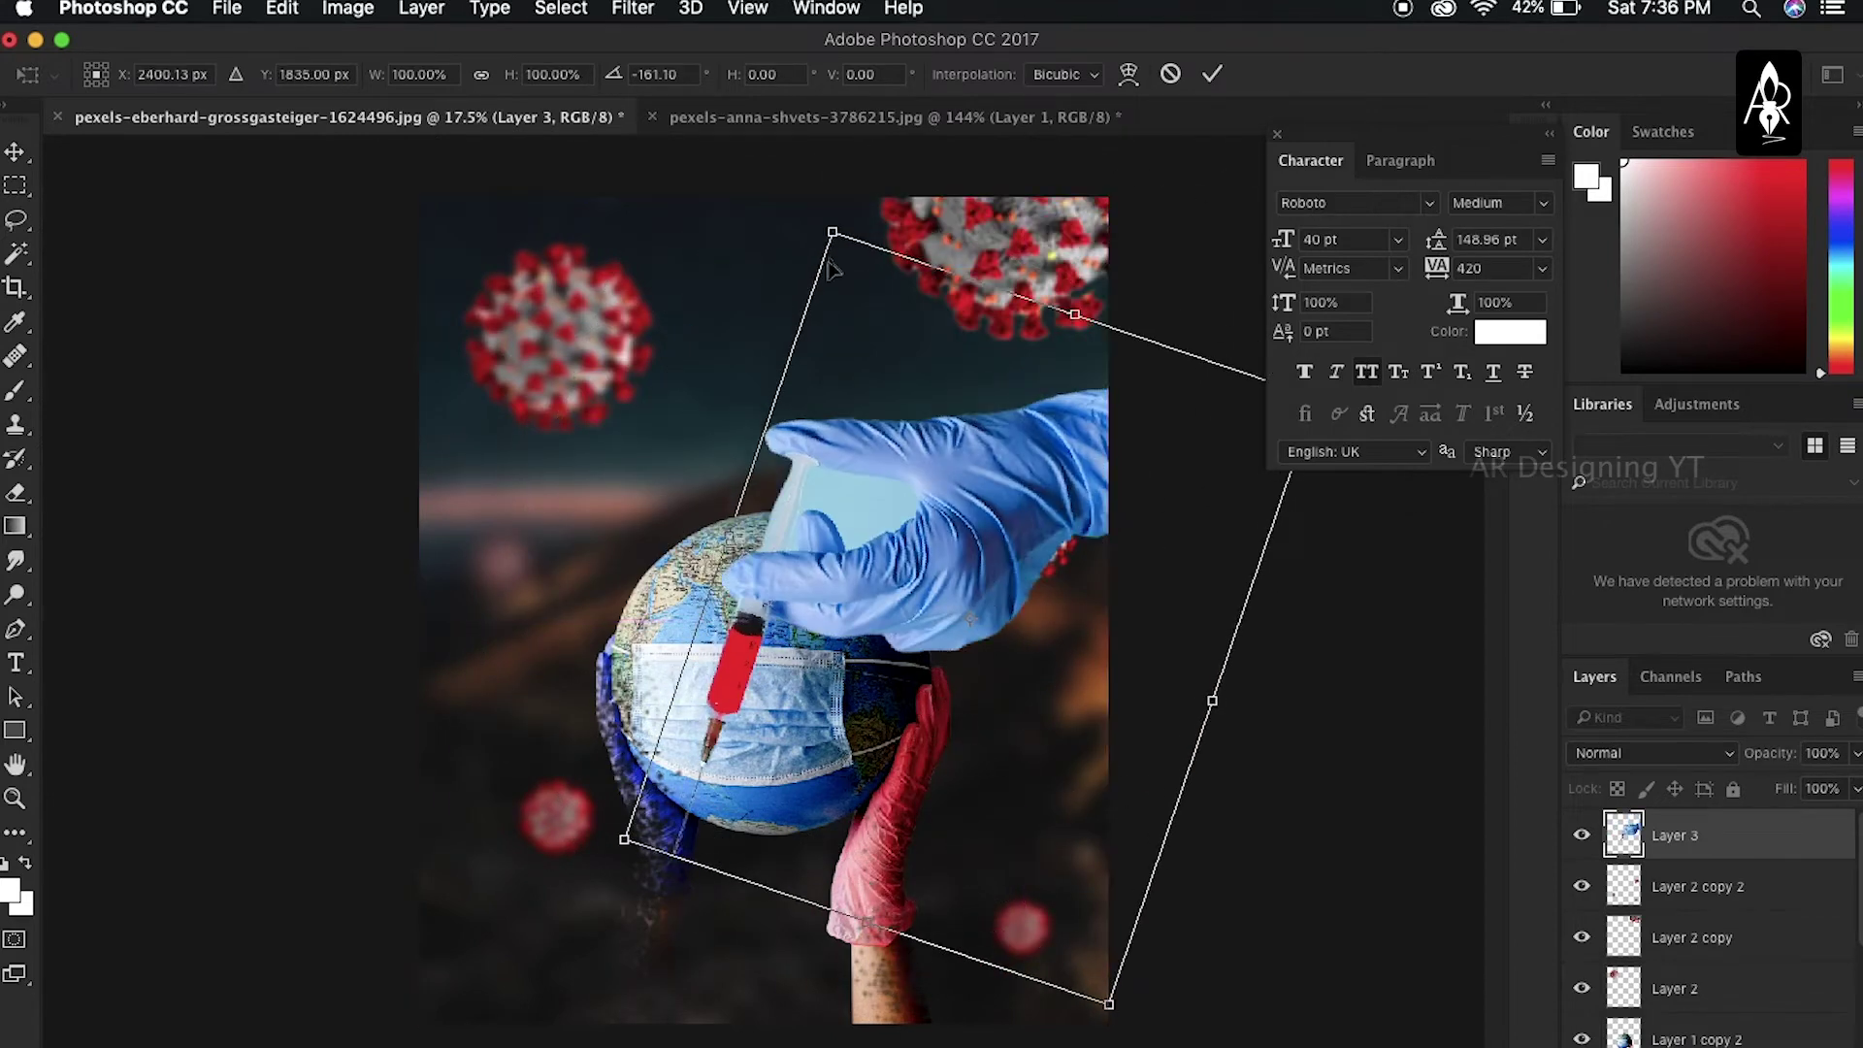
drag(824, 227, 902, 347)
mouse_move(955, 529)
mouse_down()
mouse_move(965, 398)
mouse_move(949, 390)
mouse_up()
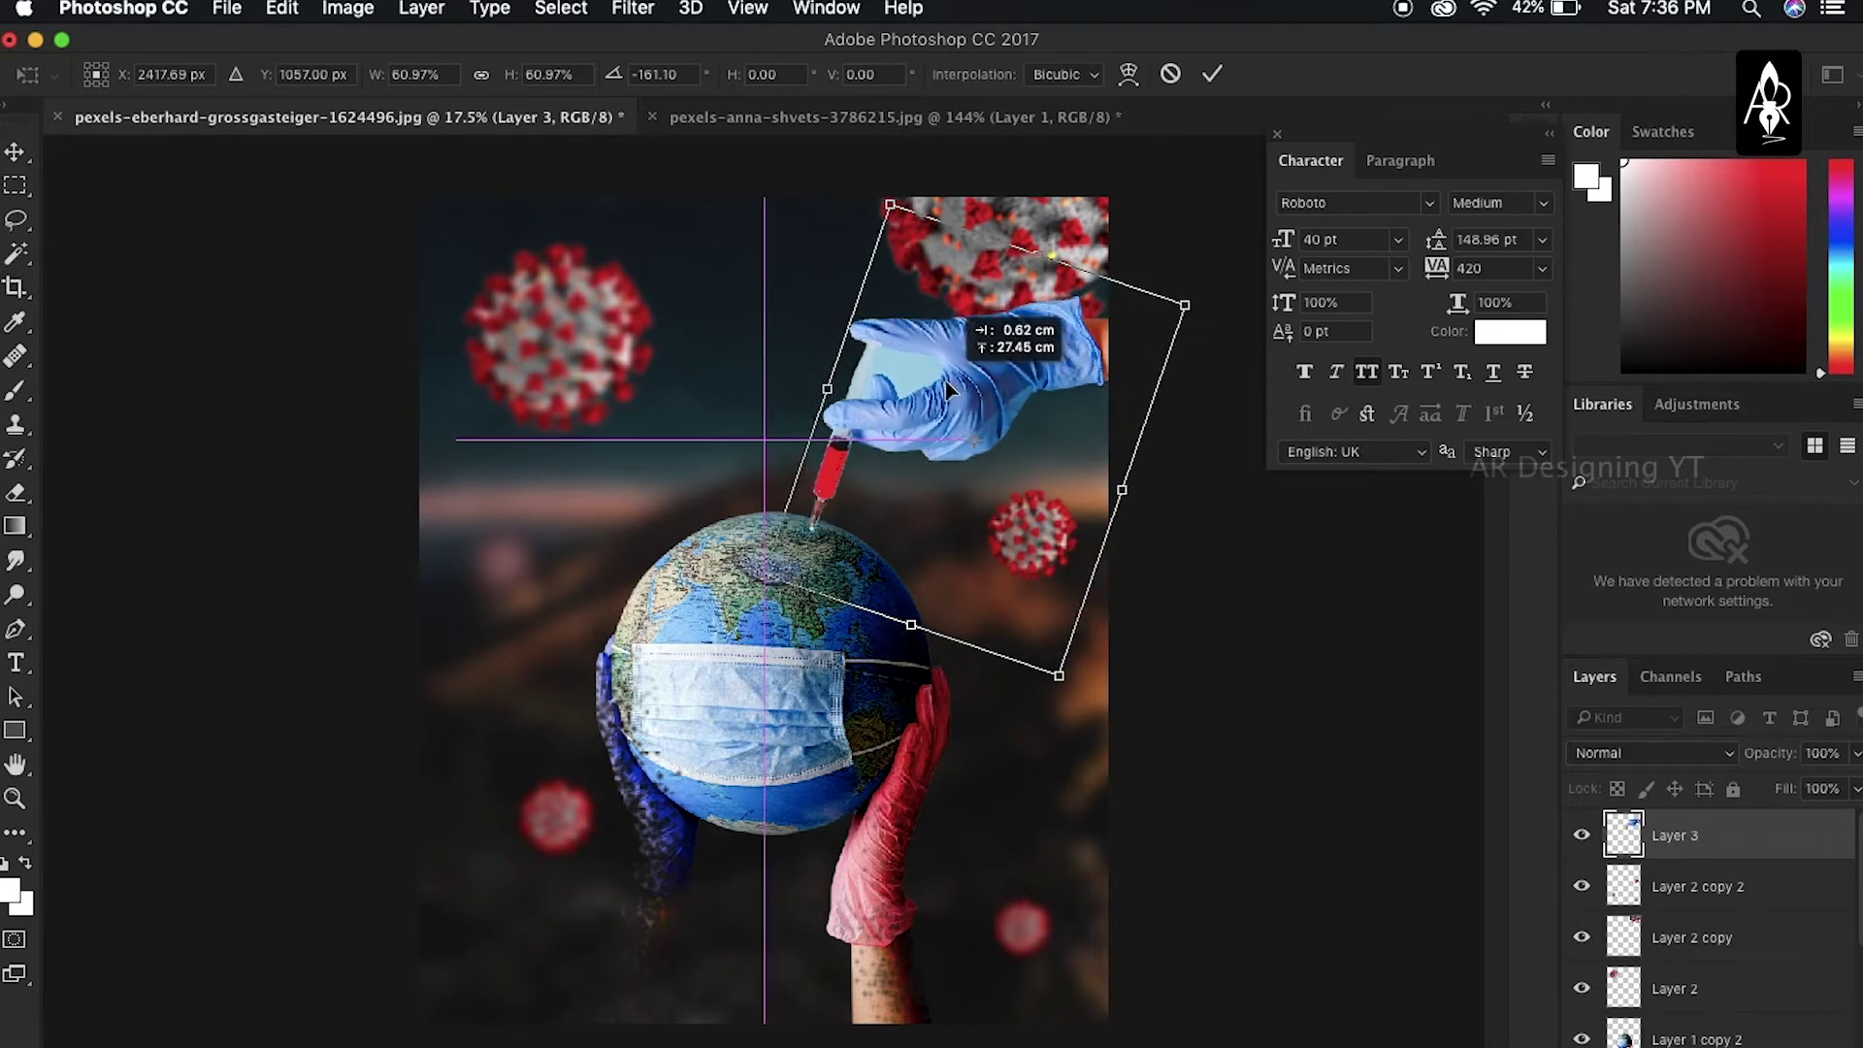
key(Return)
click(873, 679)
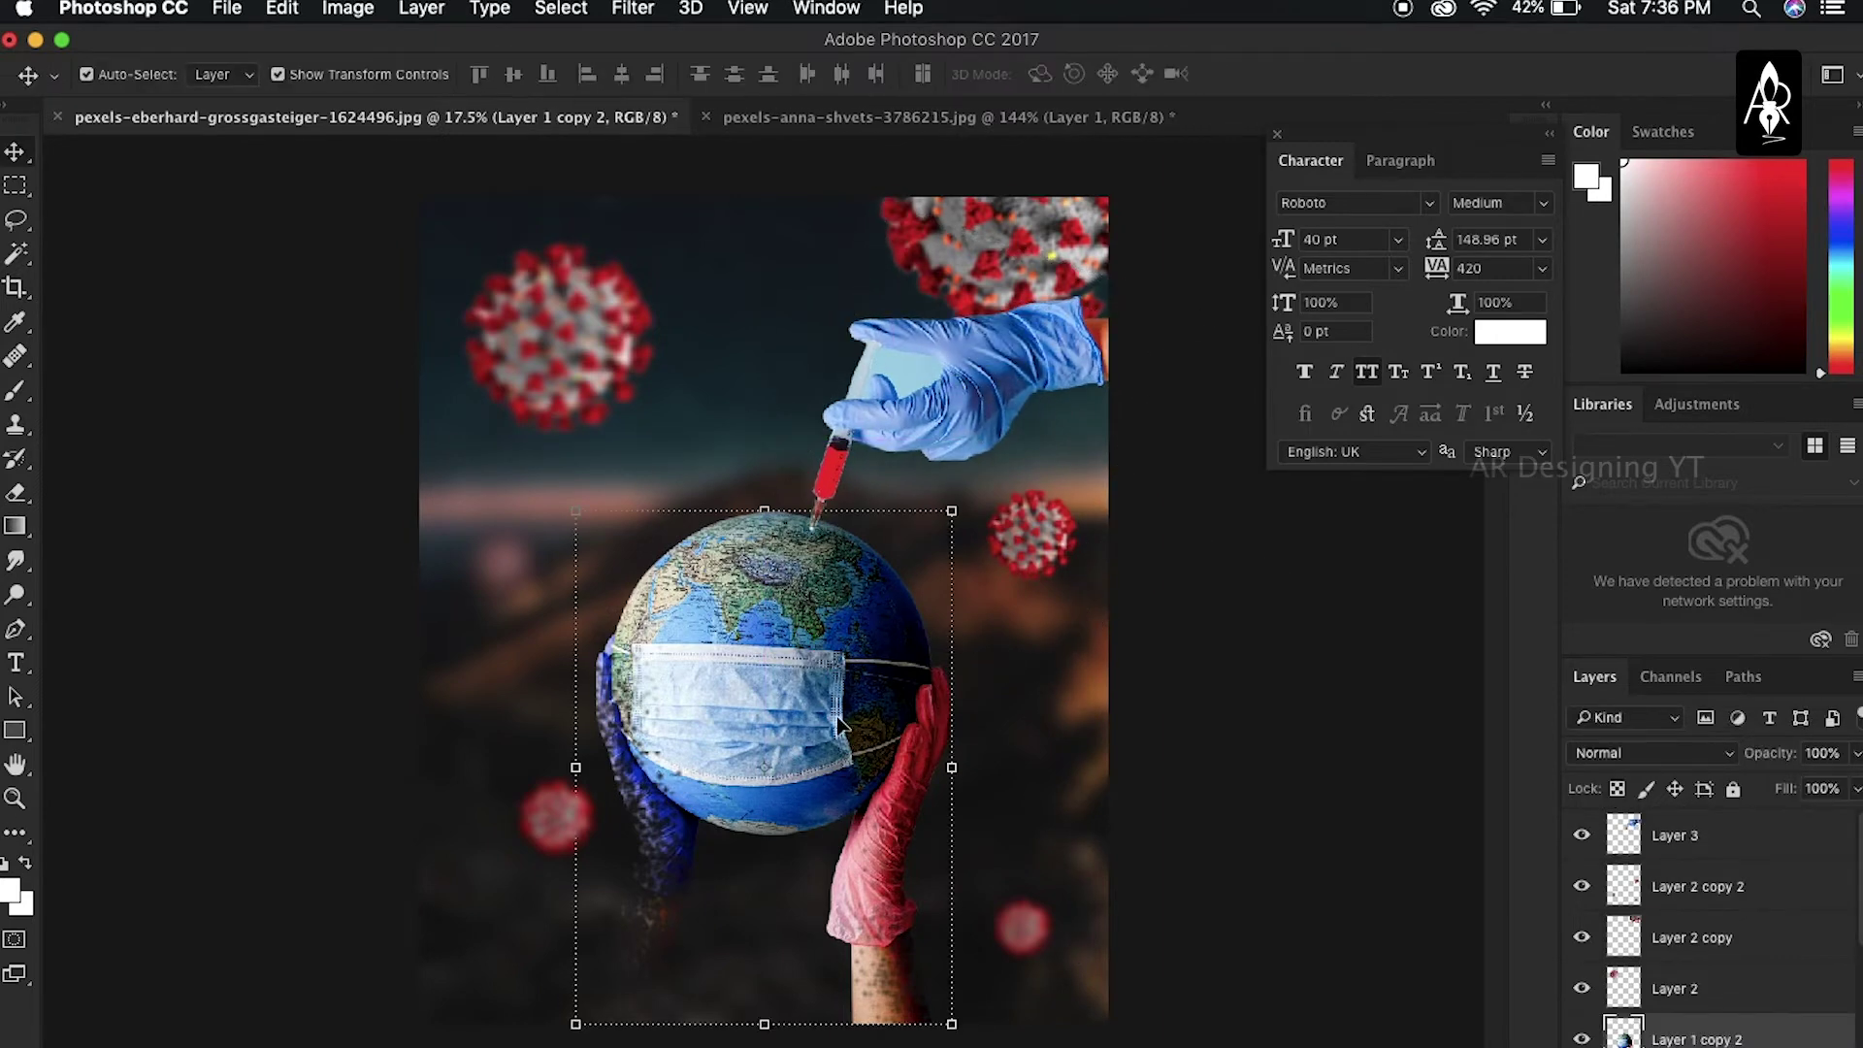
Give the top-right virus particle a stronger Gaussian blur
key(ctrl+minus)
scroll(873, 583, up, 3)
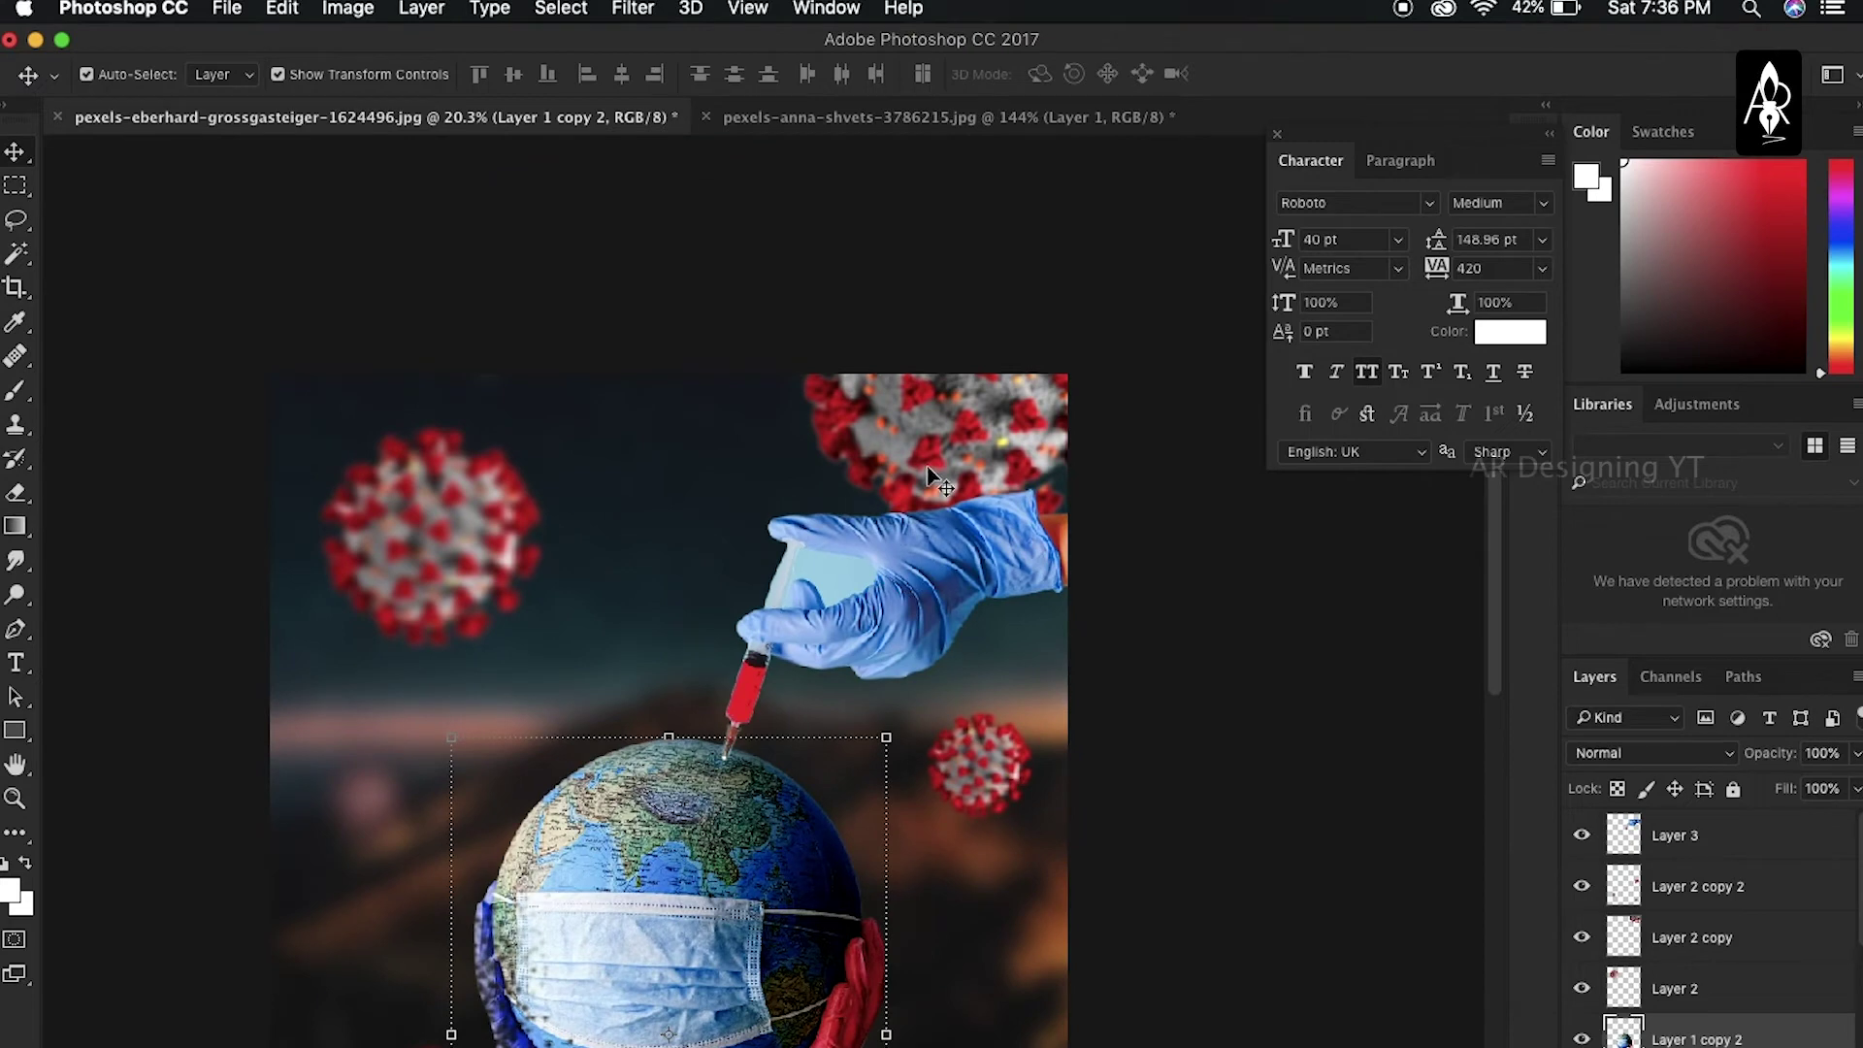
click(888, 374)
click(632, 7)
mouse_move(643, 318)
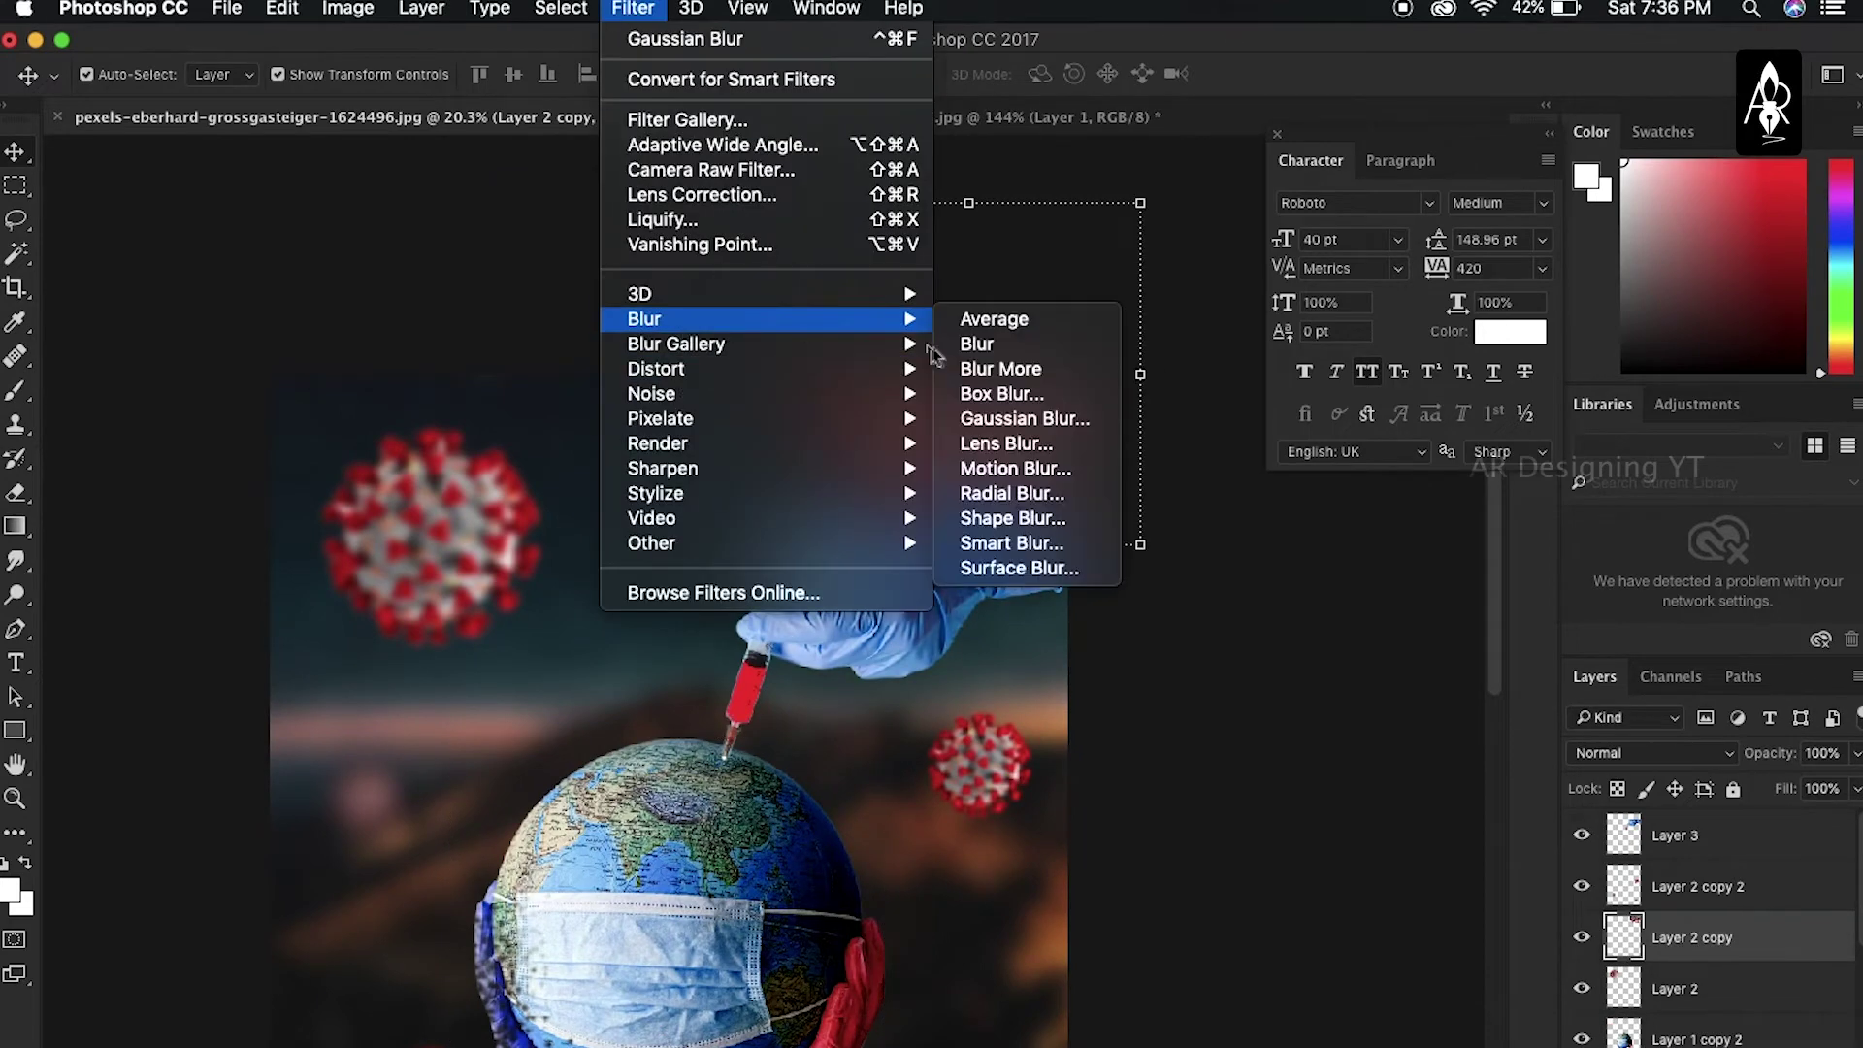
click(998, 415)
drag(1567, 620, 1589, 621)
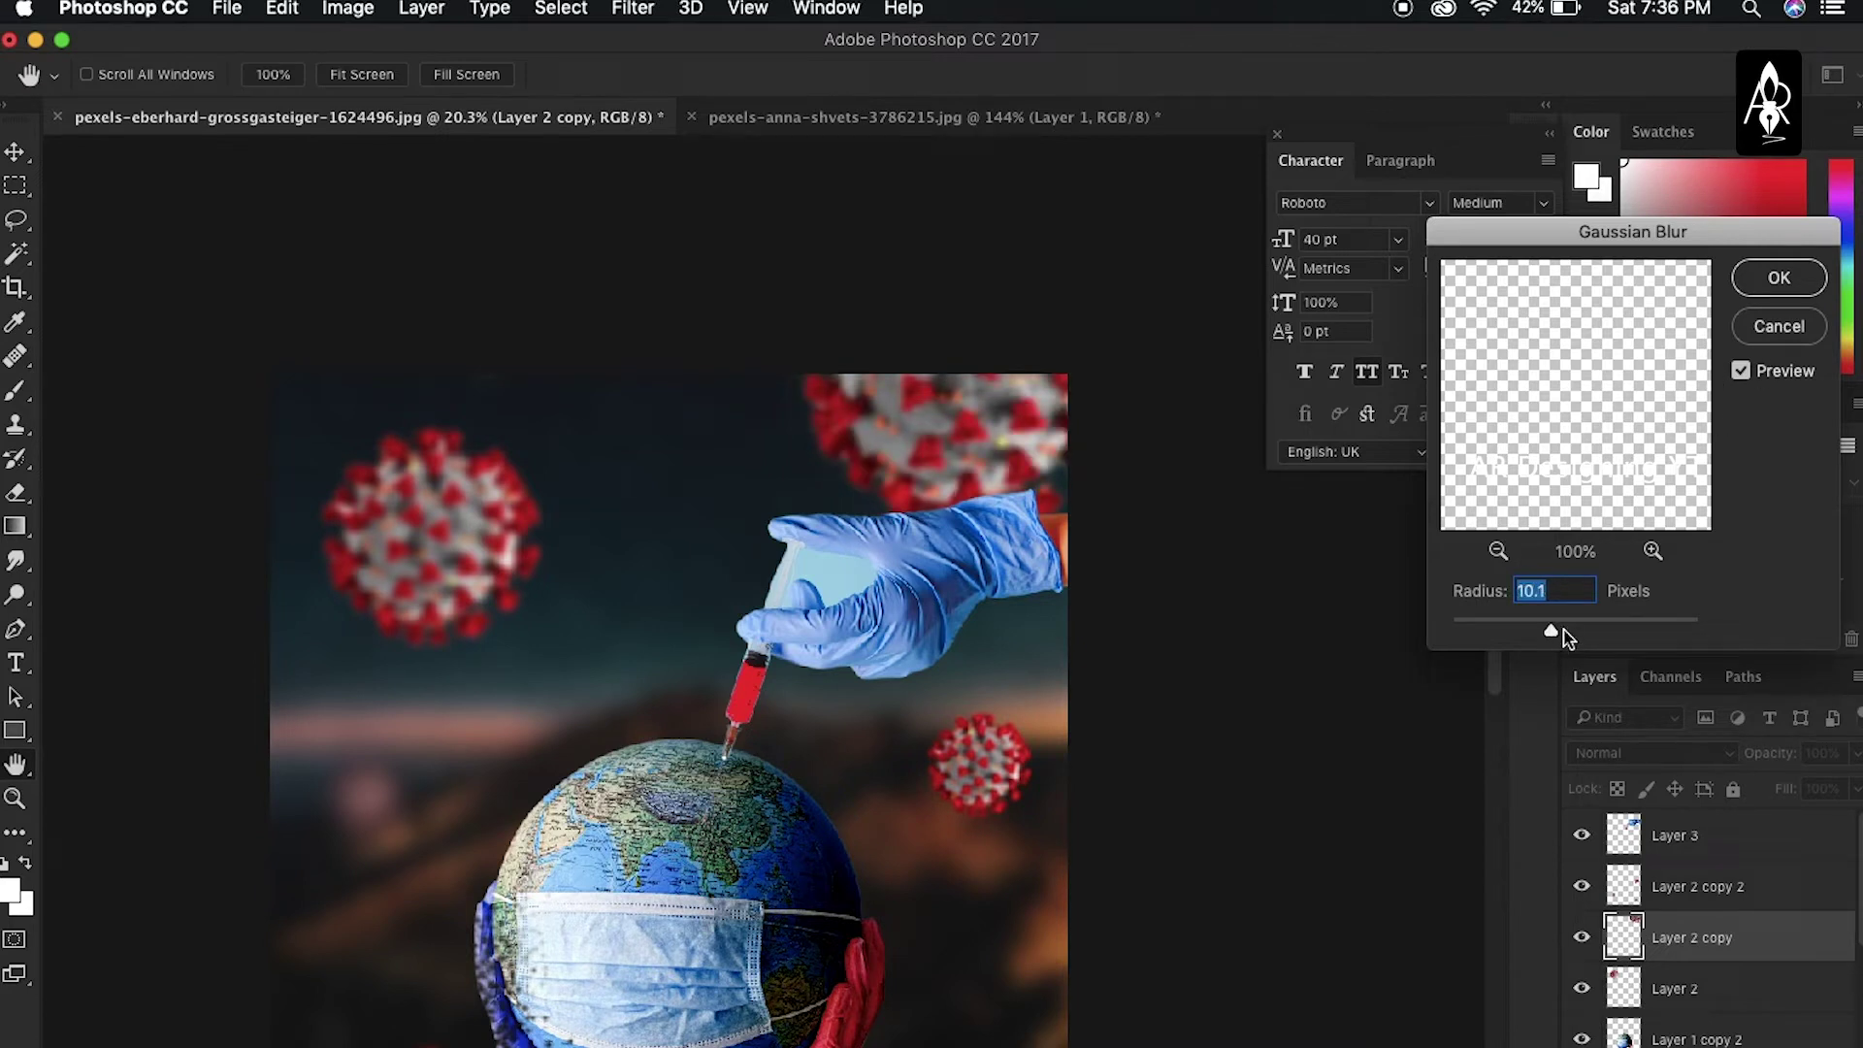
click(1779, 278)
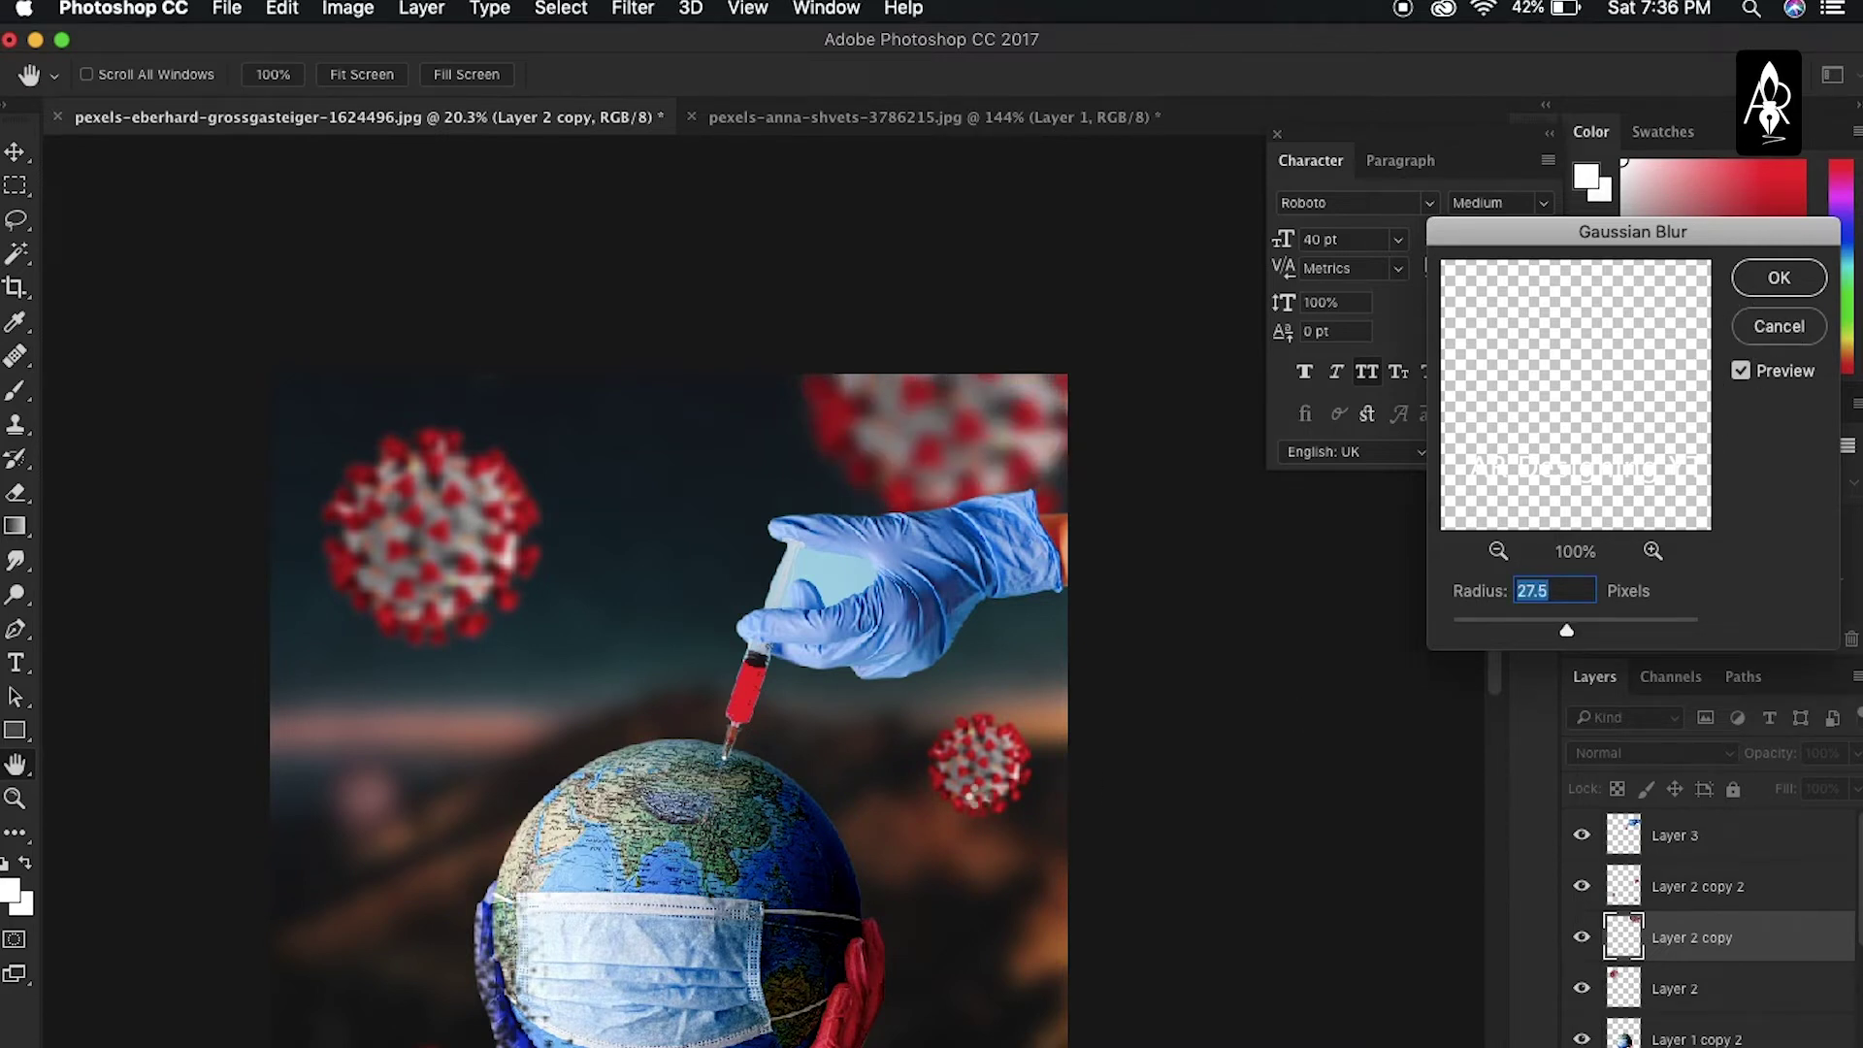
Apply a slightly lower Gaussian blur to the right-side virus particle
click(633, 7)
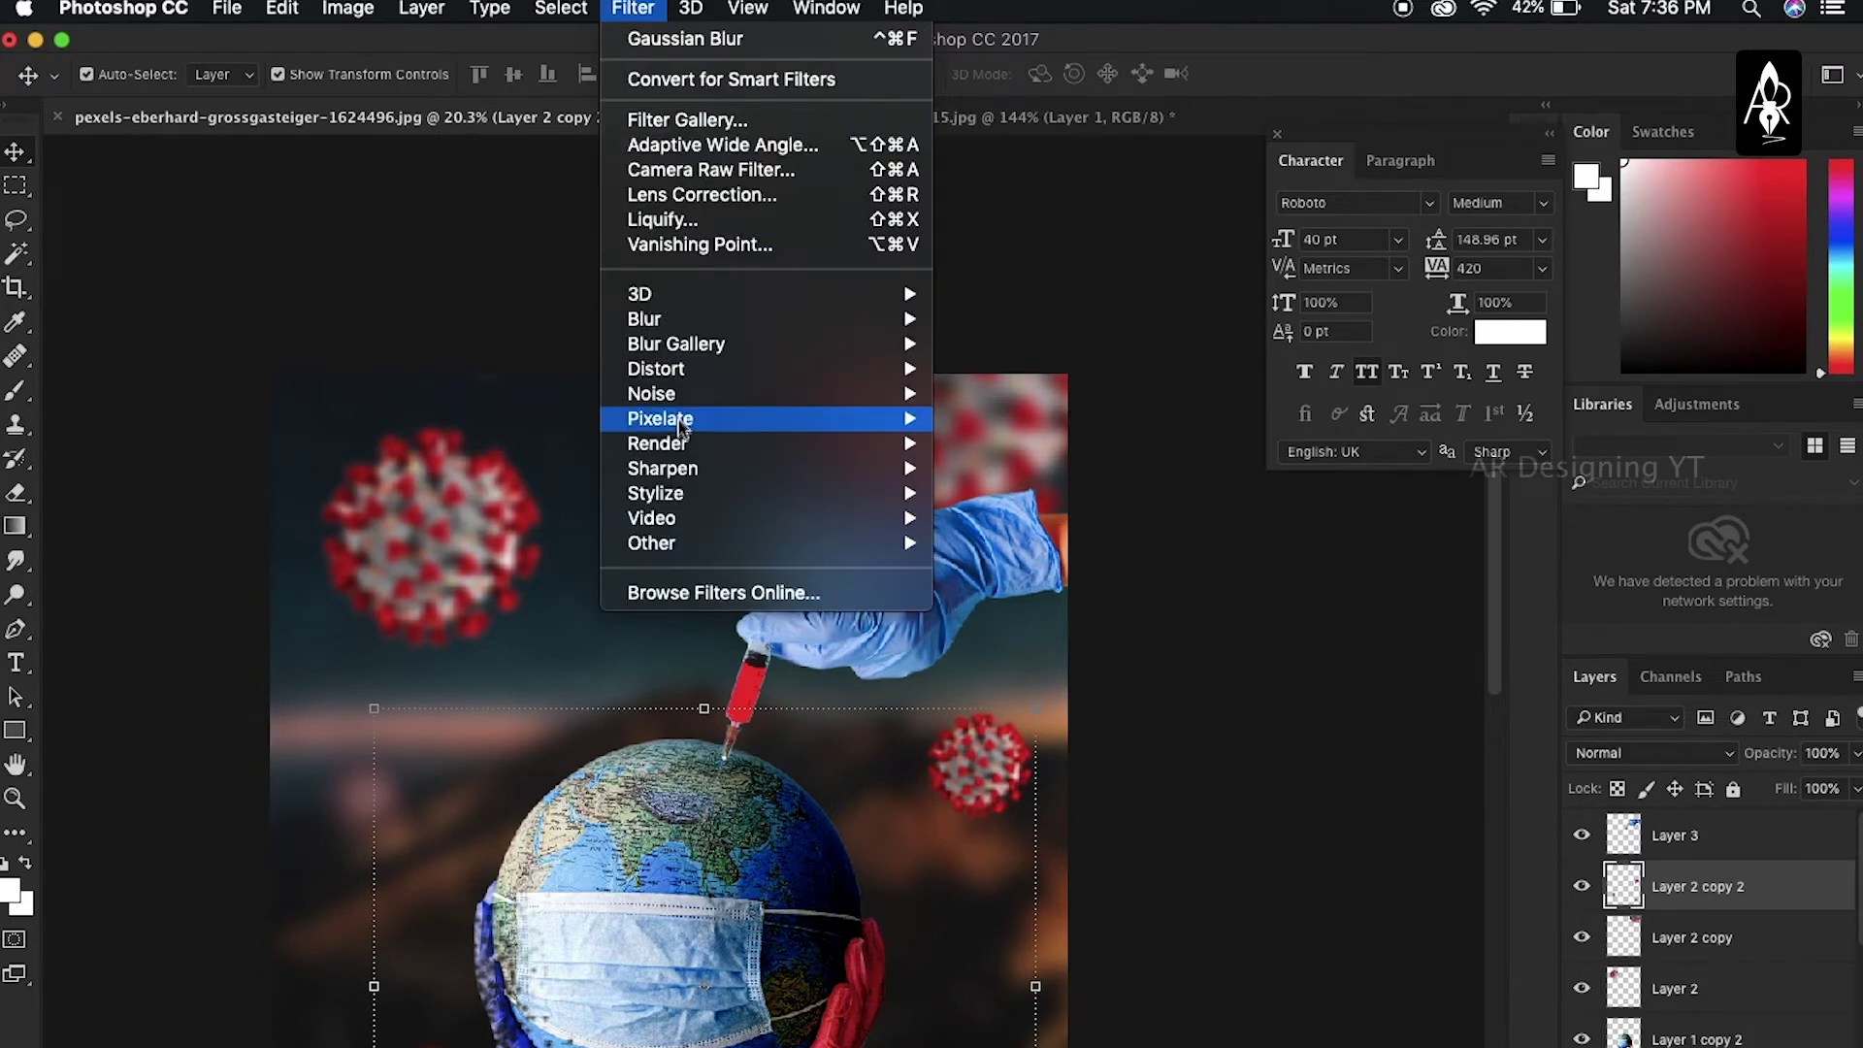
click(1014, 419)
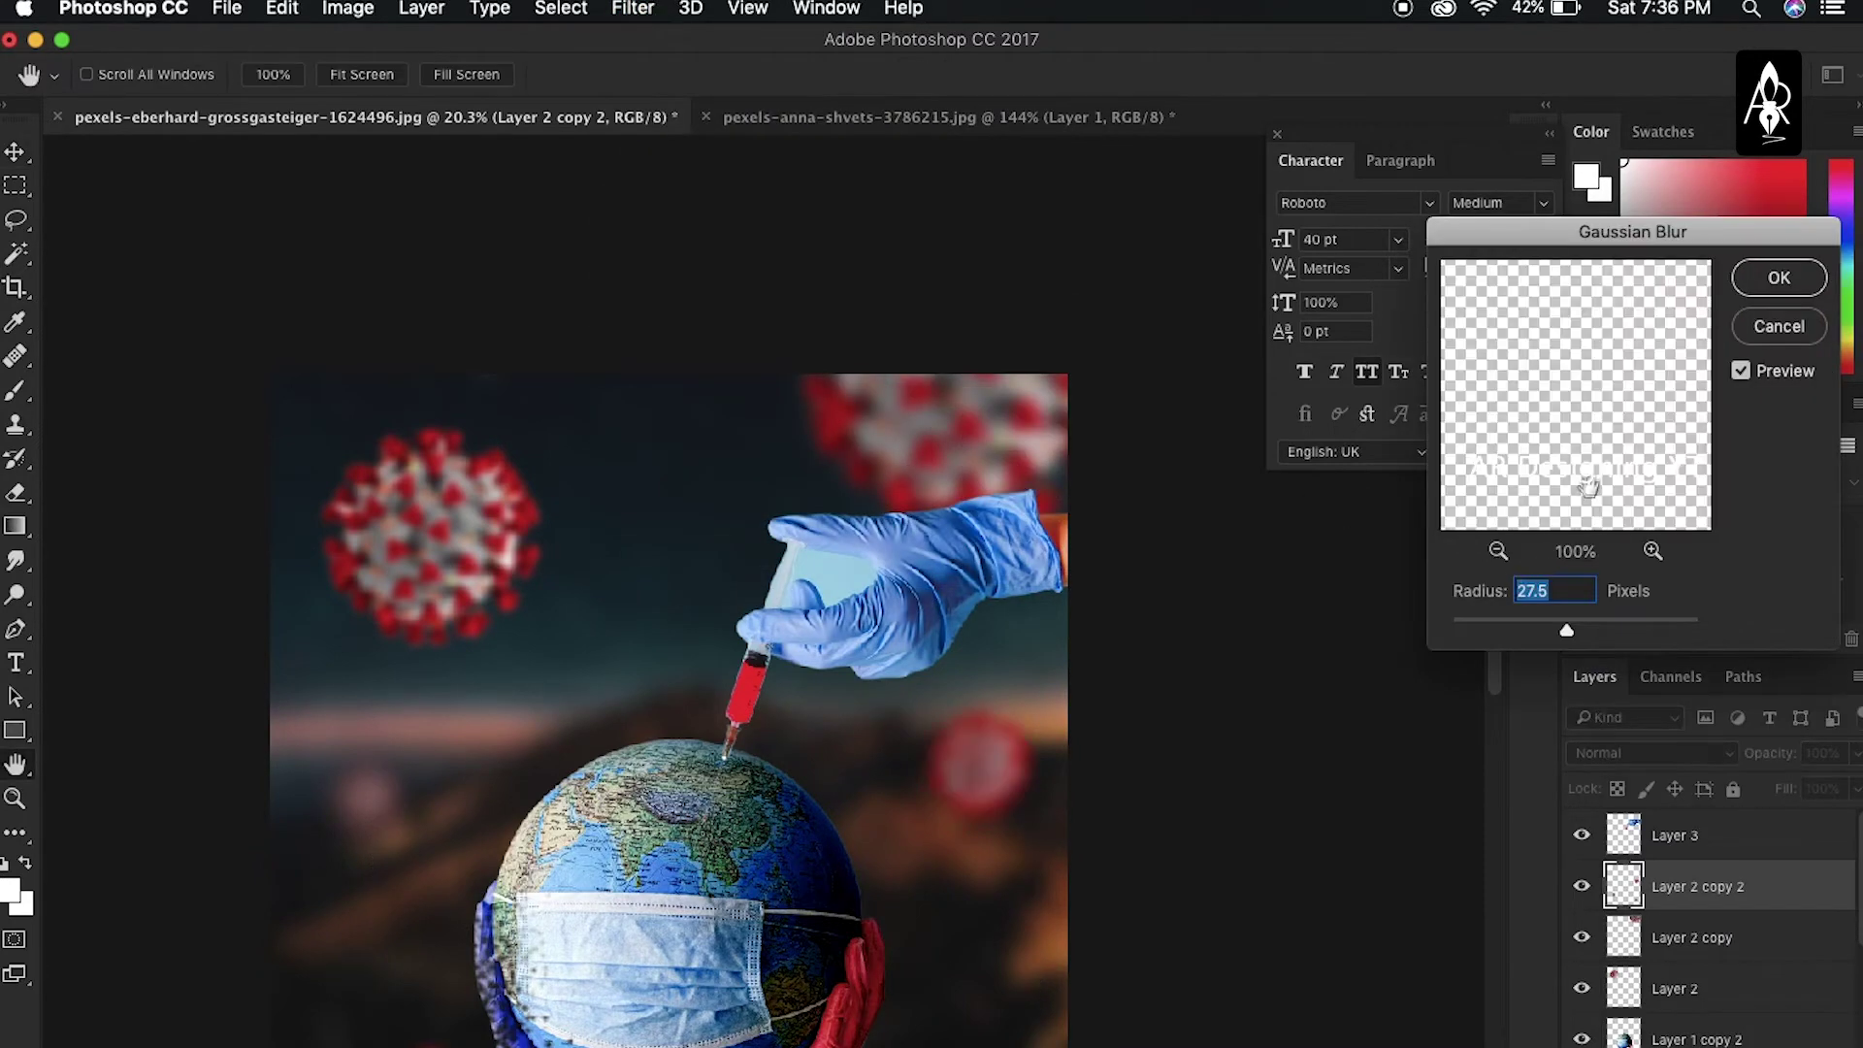
scroll(1034, 636, down, 5)
drag(1565, 630, 1554, 629)
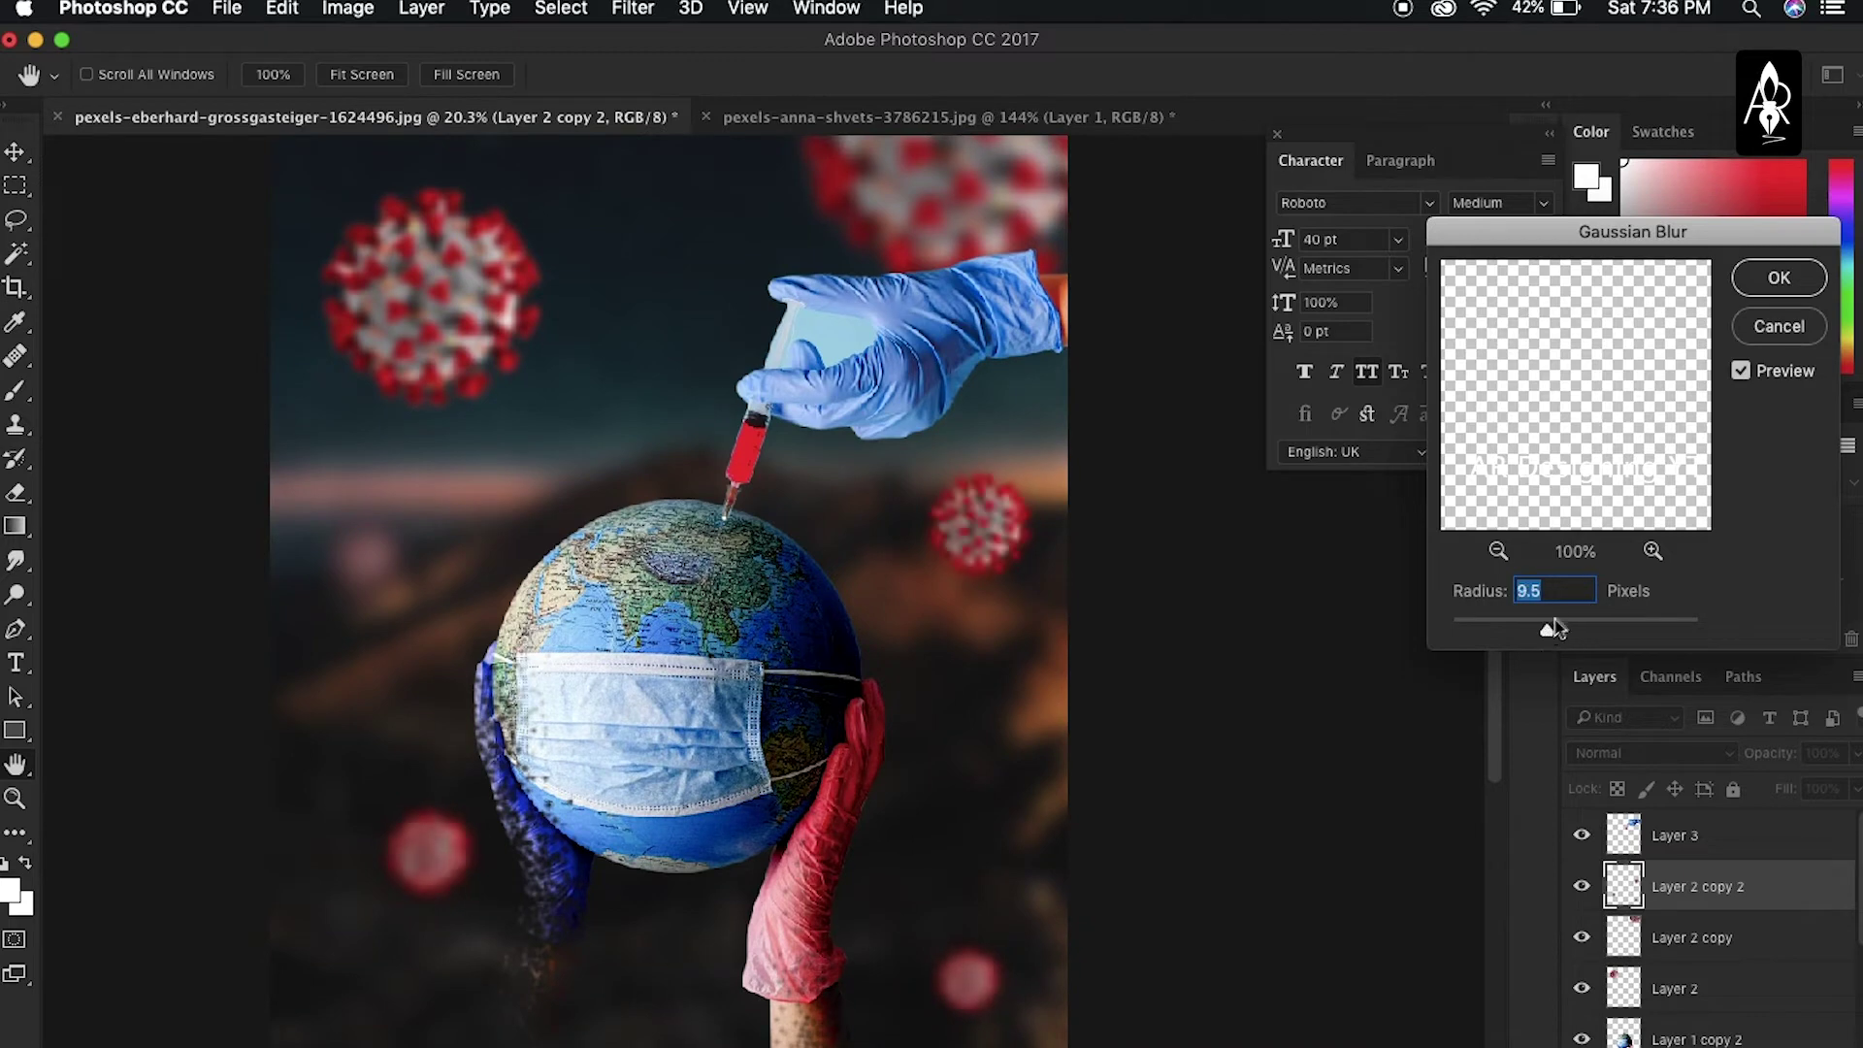
click(1781, 280)
Select the top-left virus particle and then the syringe hand layer
click(491, 471)
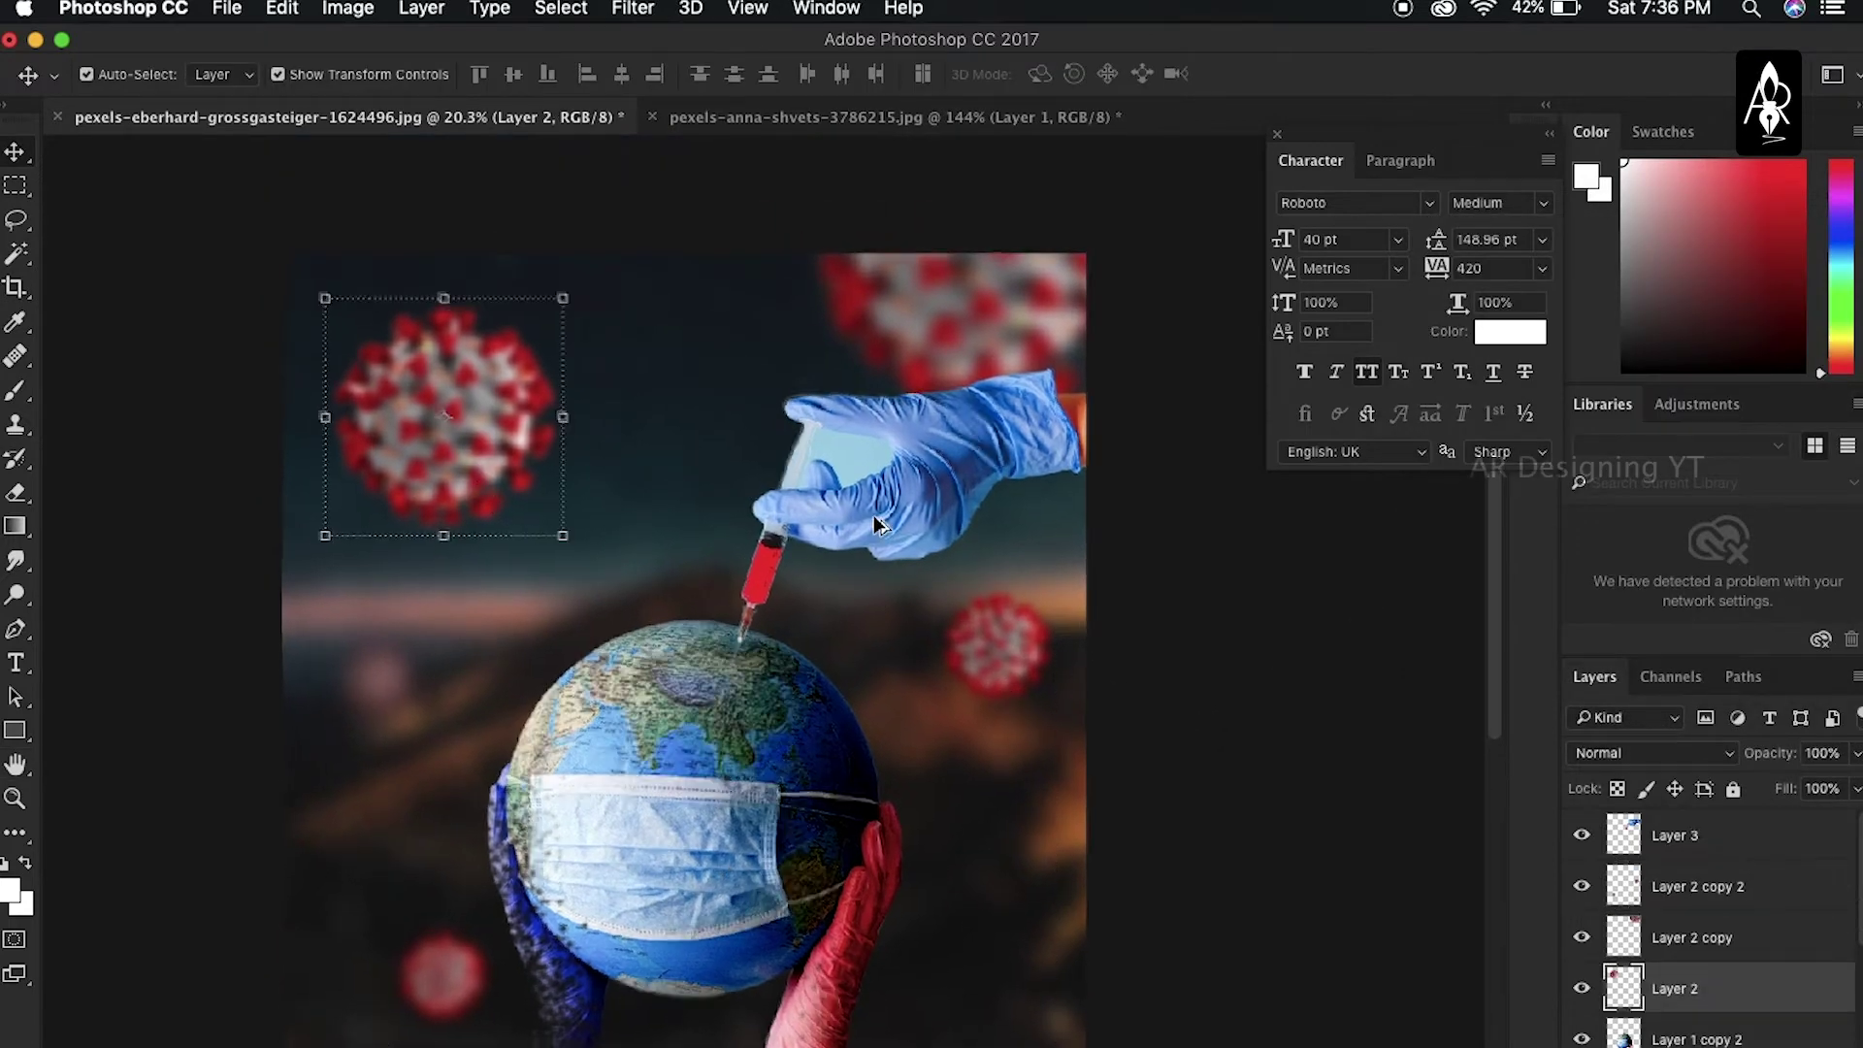
scroll(874, 515, up, 3)
scroll(873, 514, up, 2)
drag(881, 414, 884, 431)
click(1650, 837)
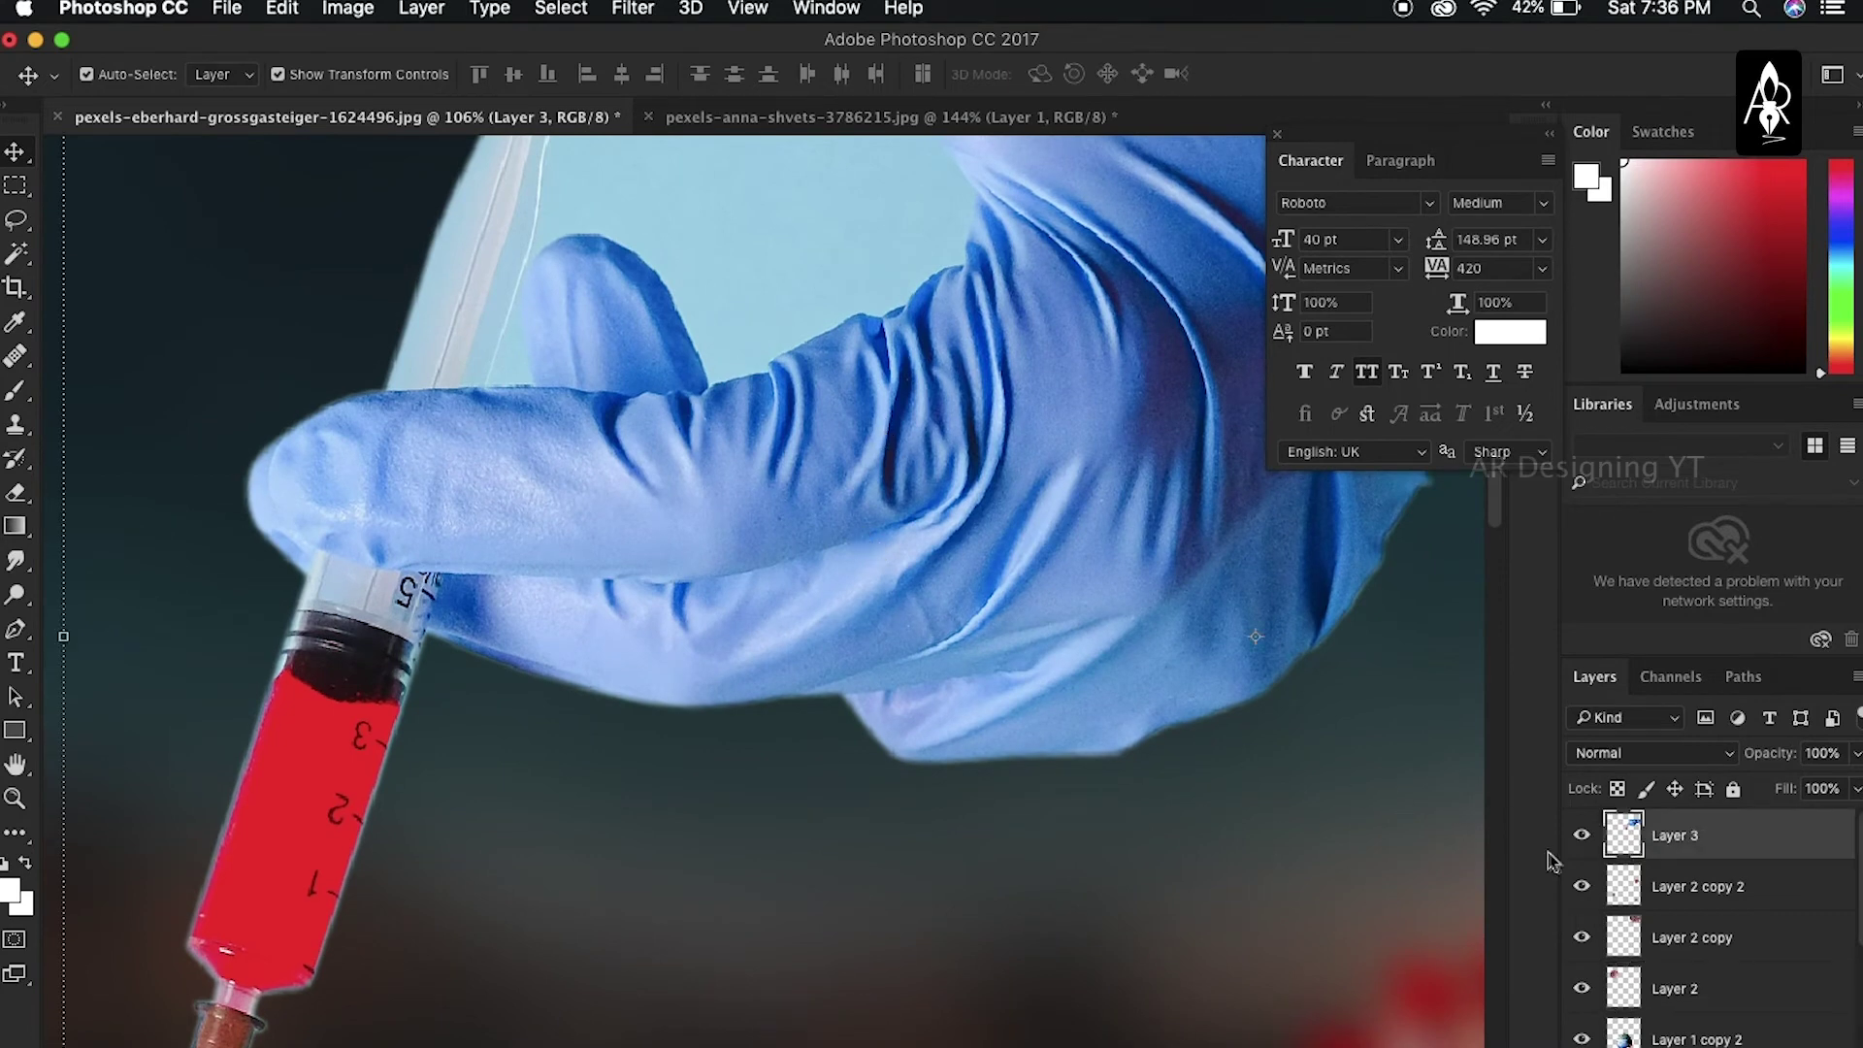
super+click(1603, 850)
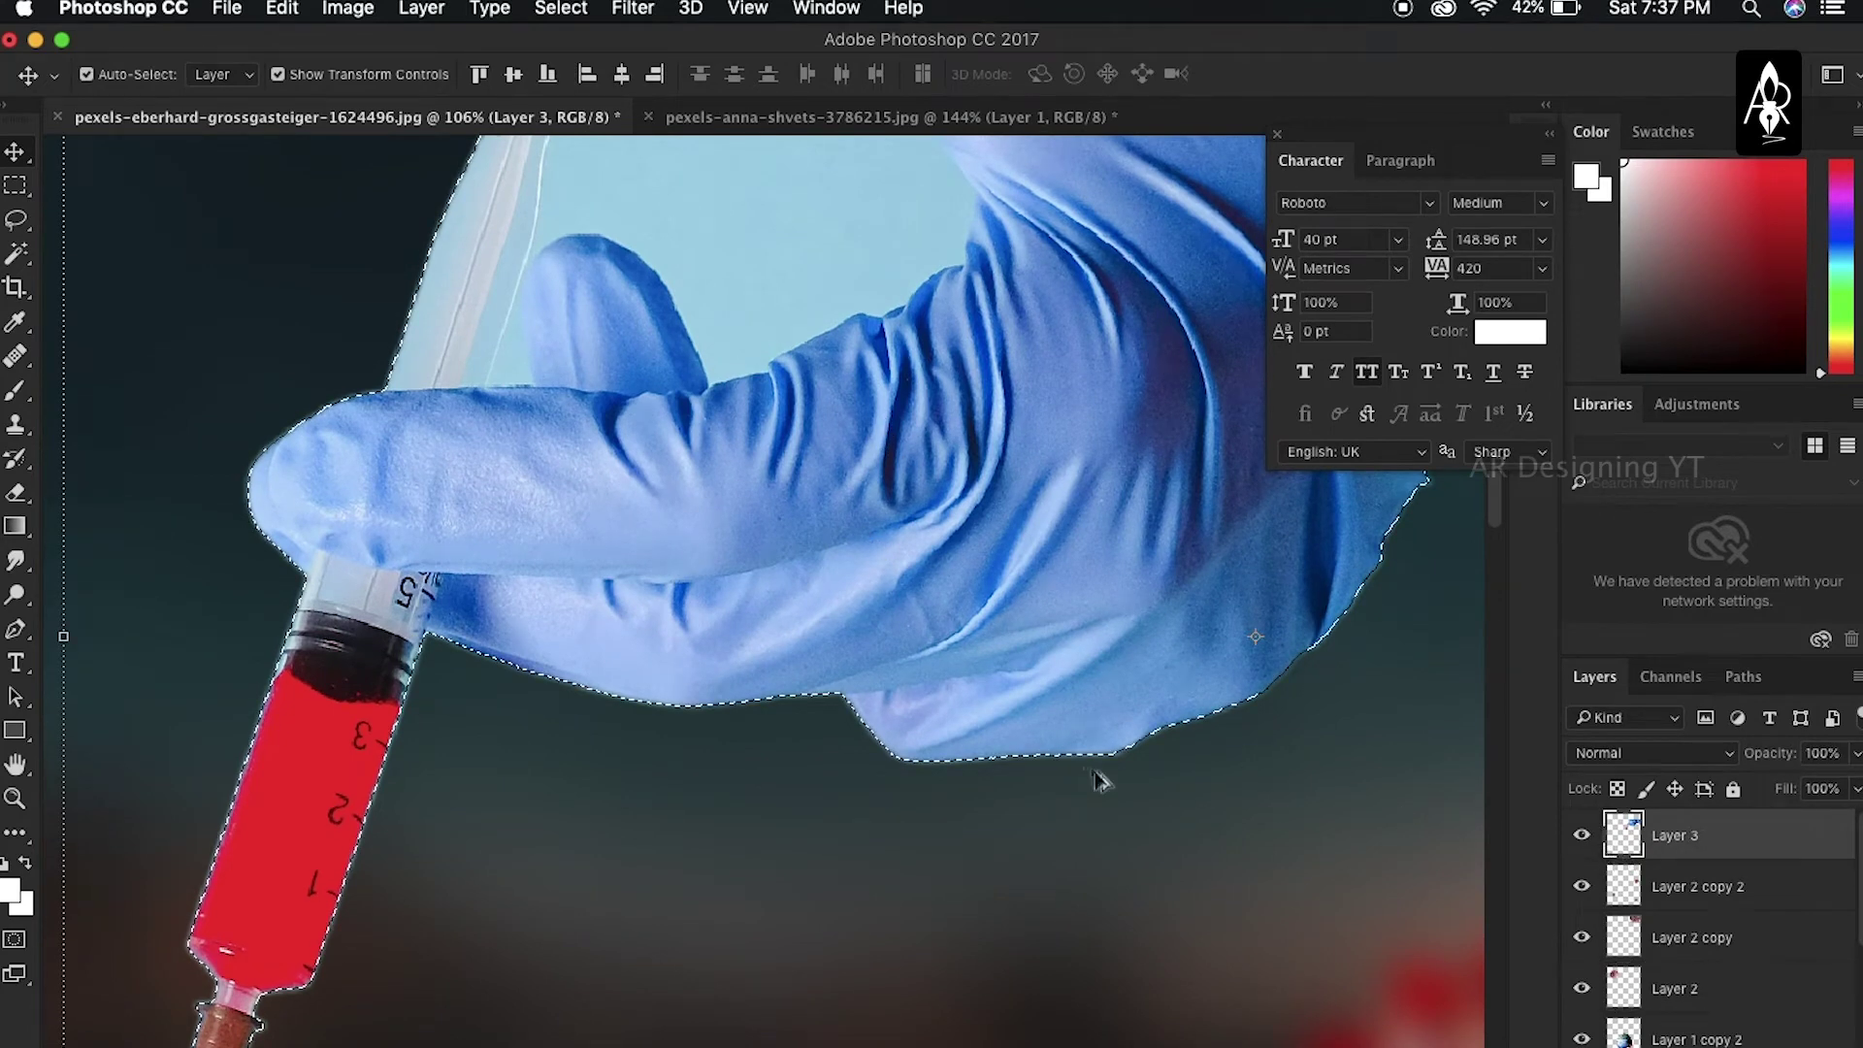
scroll(1210, 791, down, 5)
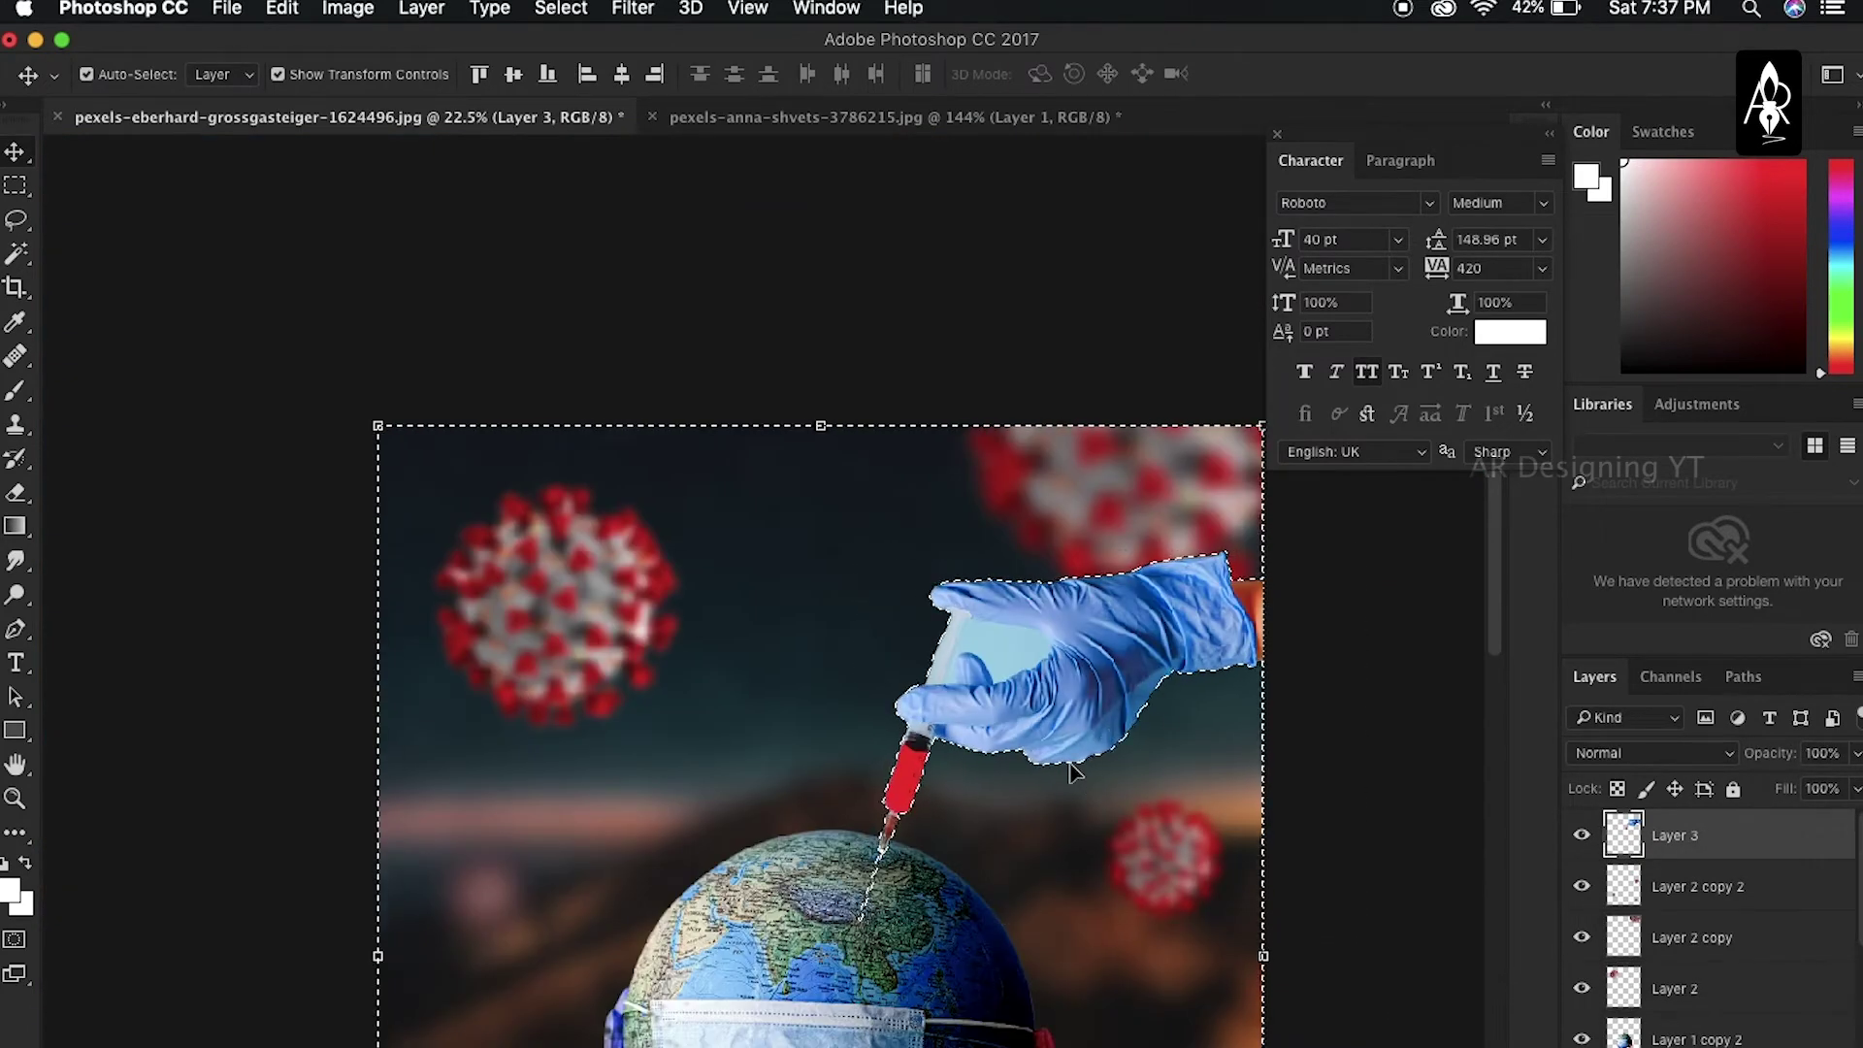
key(shift+F6)
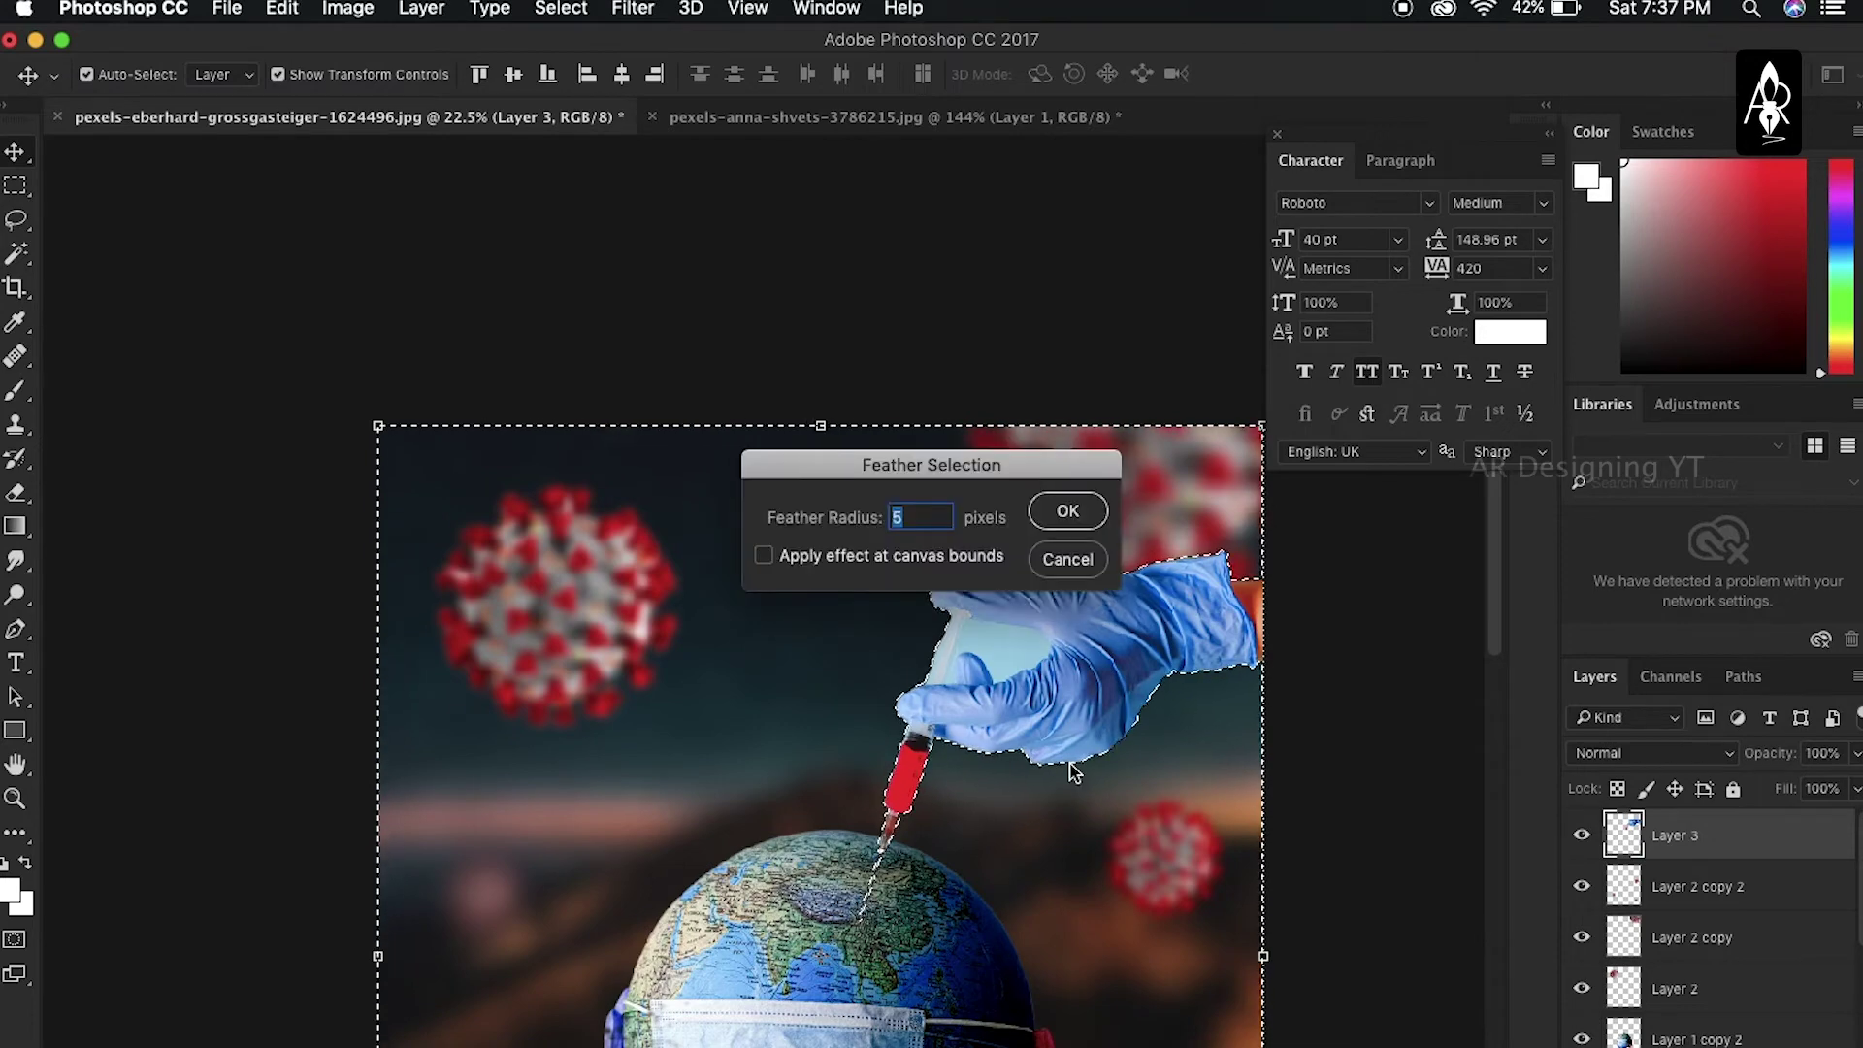
key(Return)
key(shift+super+i)
key(Delete)
key(super+d)
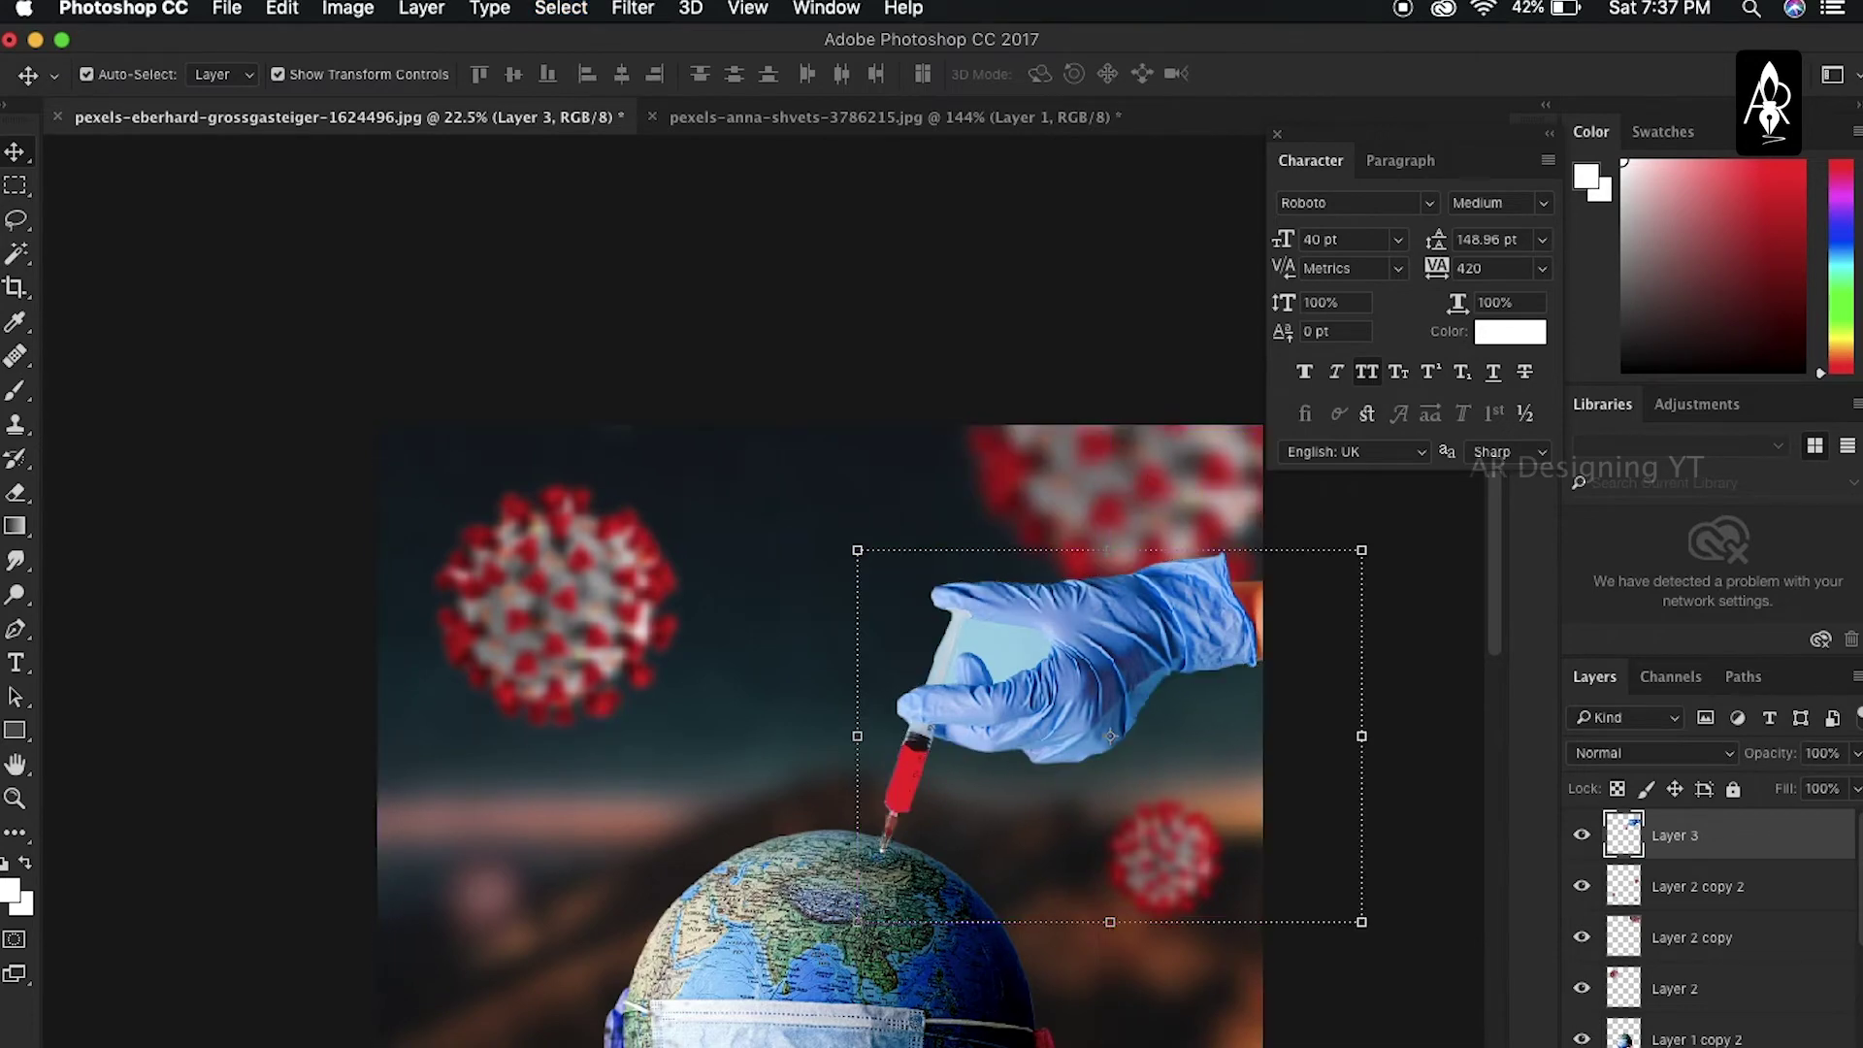
scroll(886, 832, up, 5)
scroll(886, 831, up, 1)
scroll(951, 543, up, 3)
scroll(922, 417, up, 2)
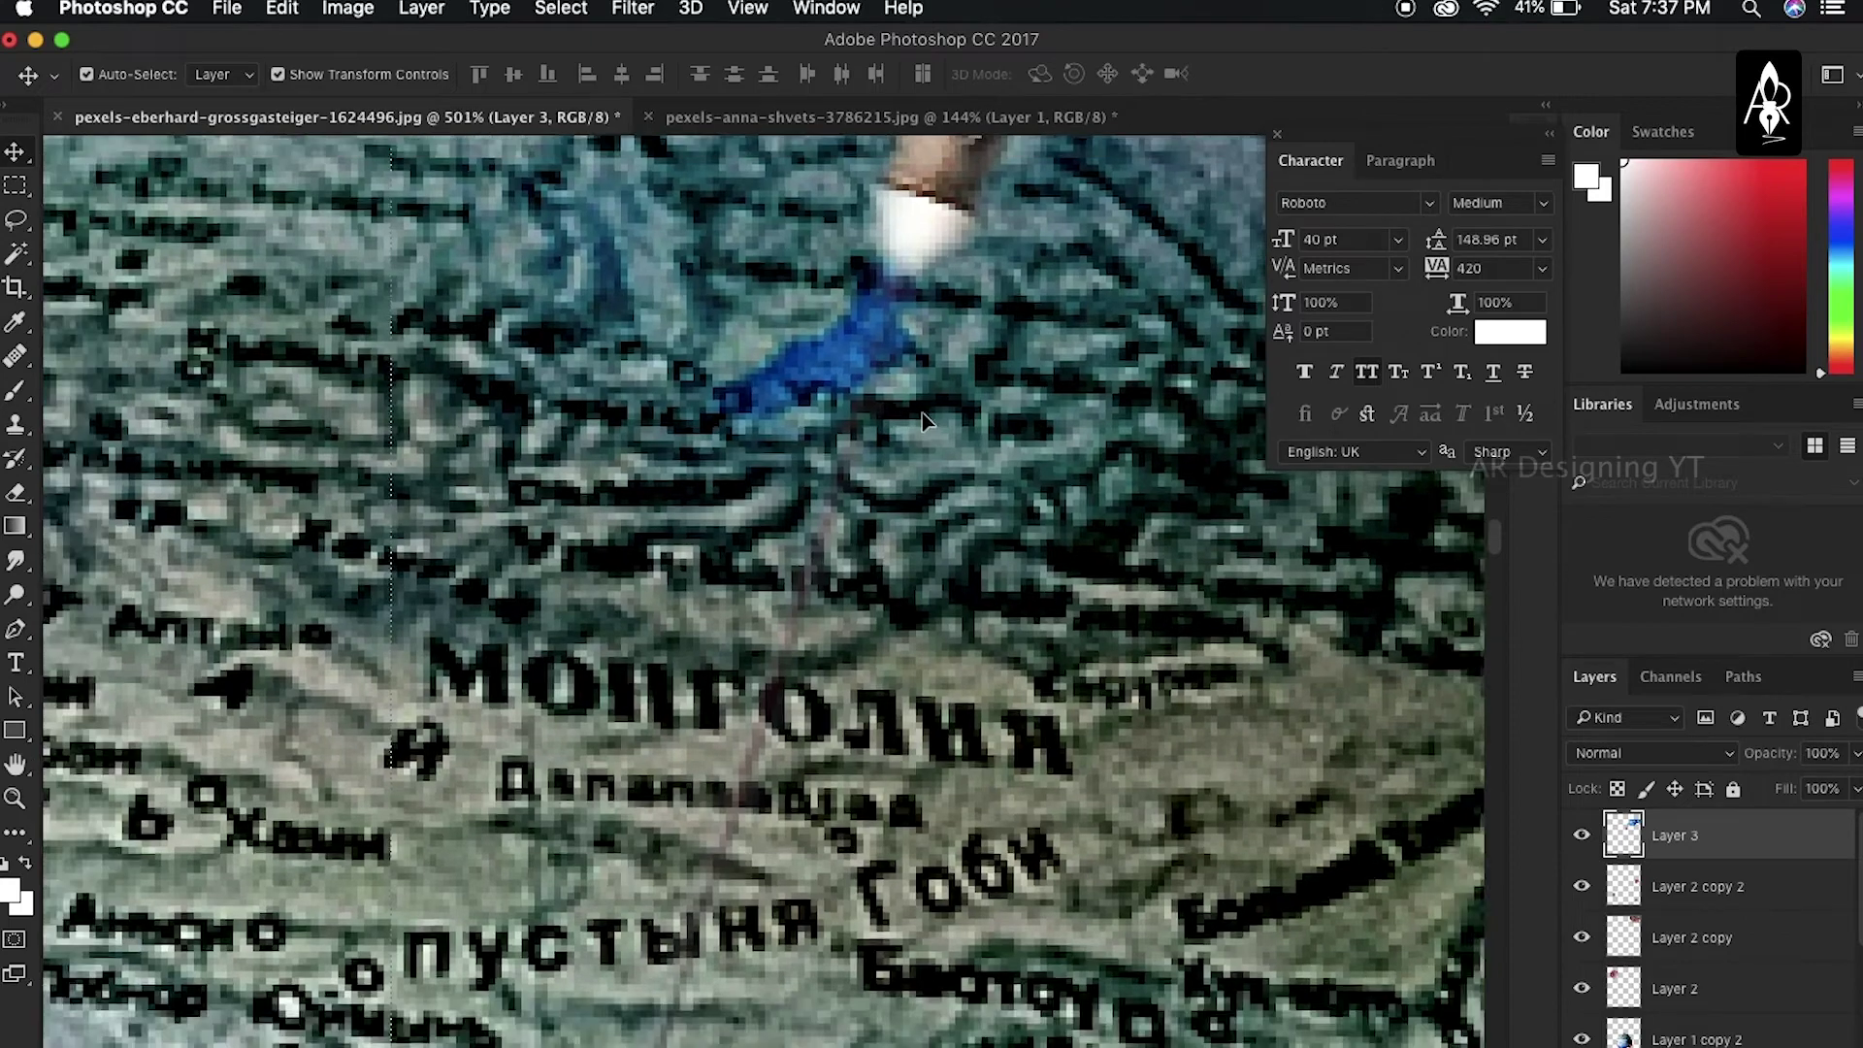
scroll(921, 413, down, 1)
key(alt+super+z)
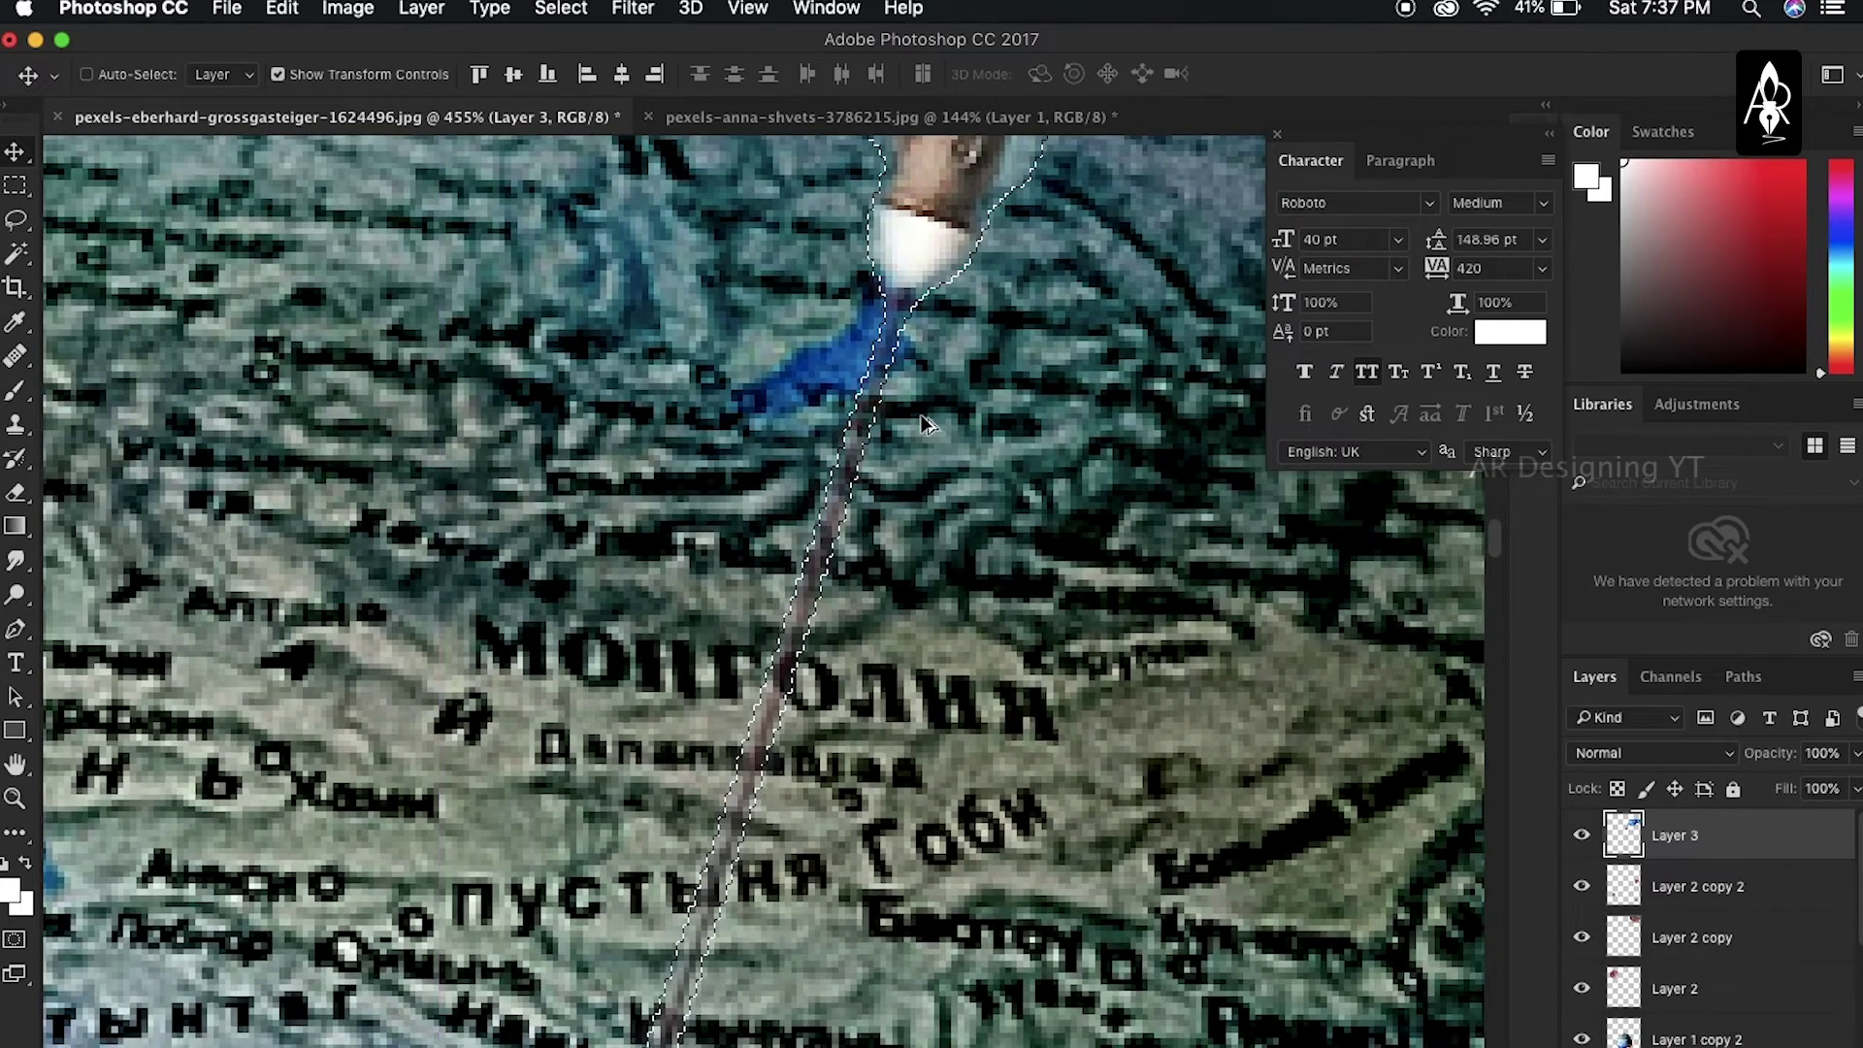
key(alt+super+z)
scroll(922, 424, down, 2)
scroll(931, 424, down, 5)
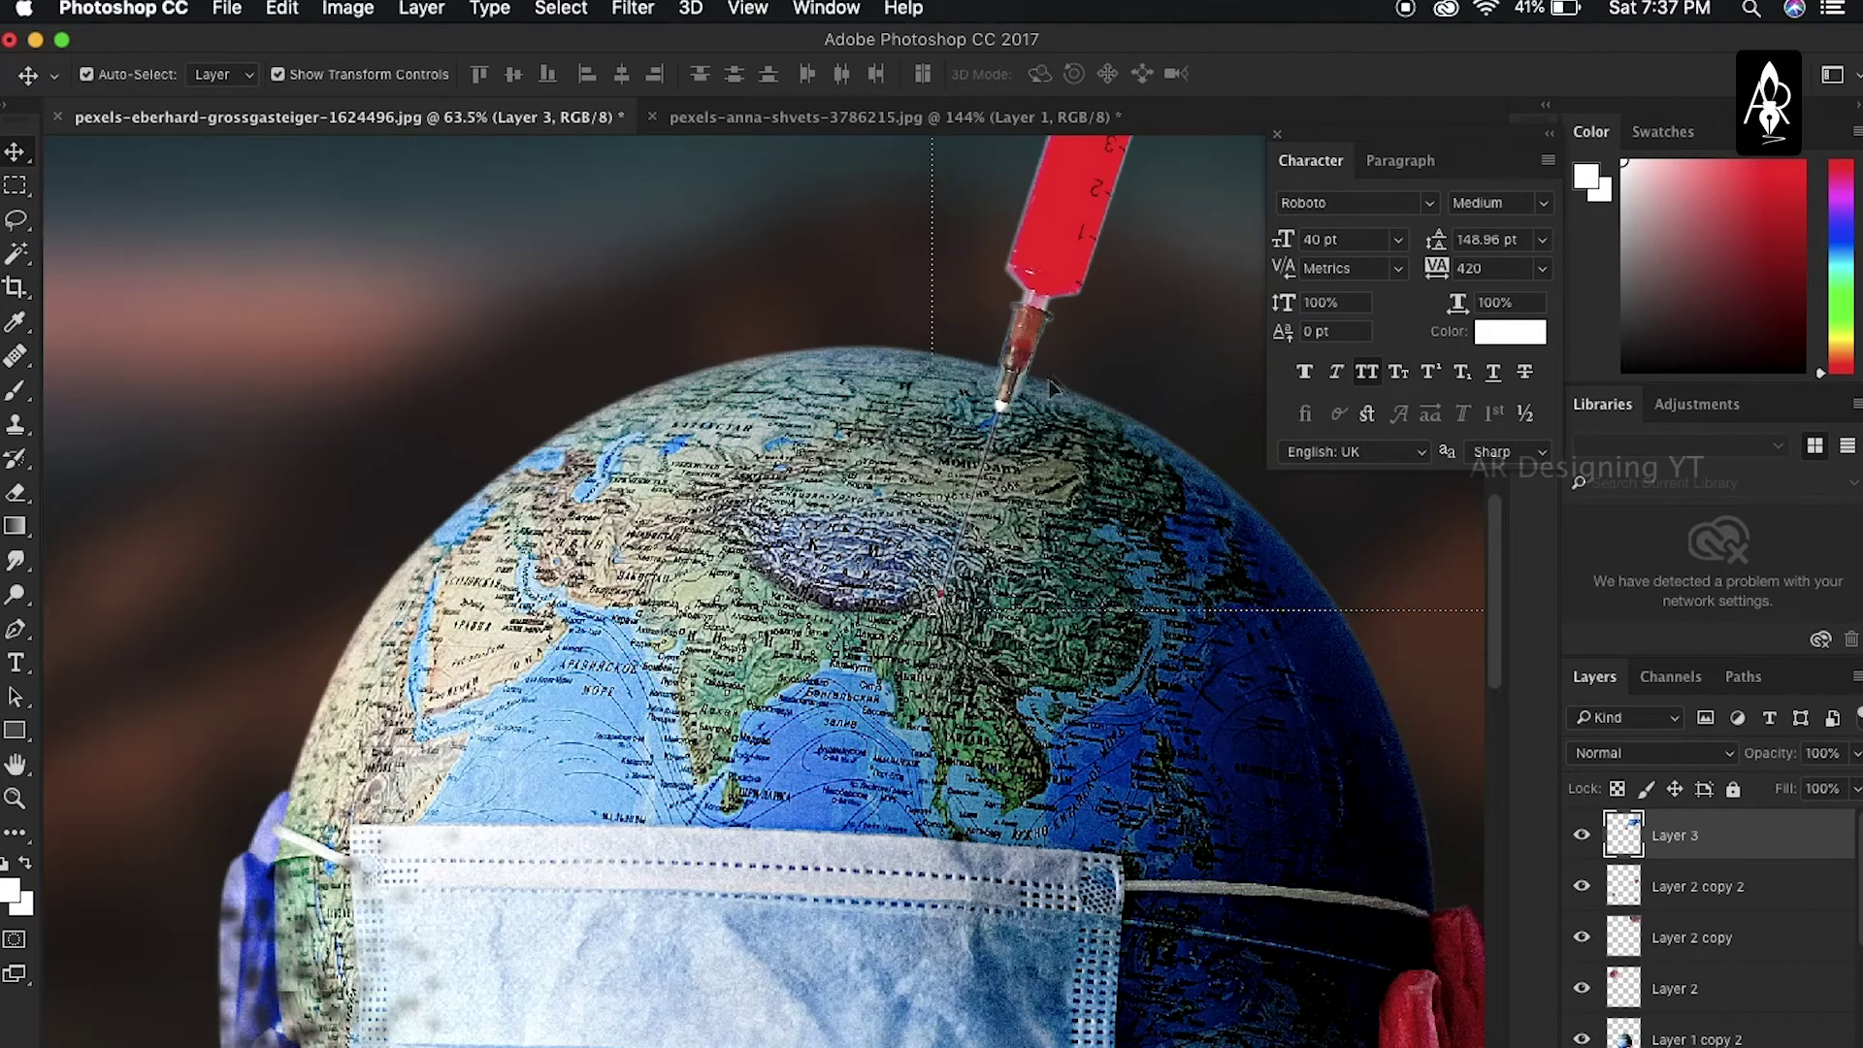
scroll(950, 423, up, 1)
scroll(965, 423, up, 1)
scroll(963, 415, up, 2)
scroll(539, 685, up, 3)
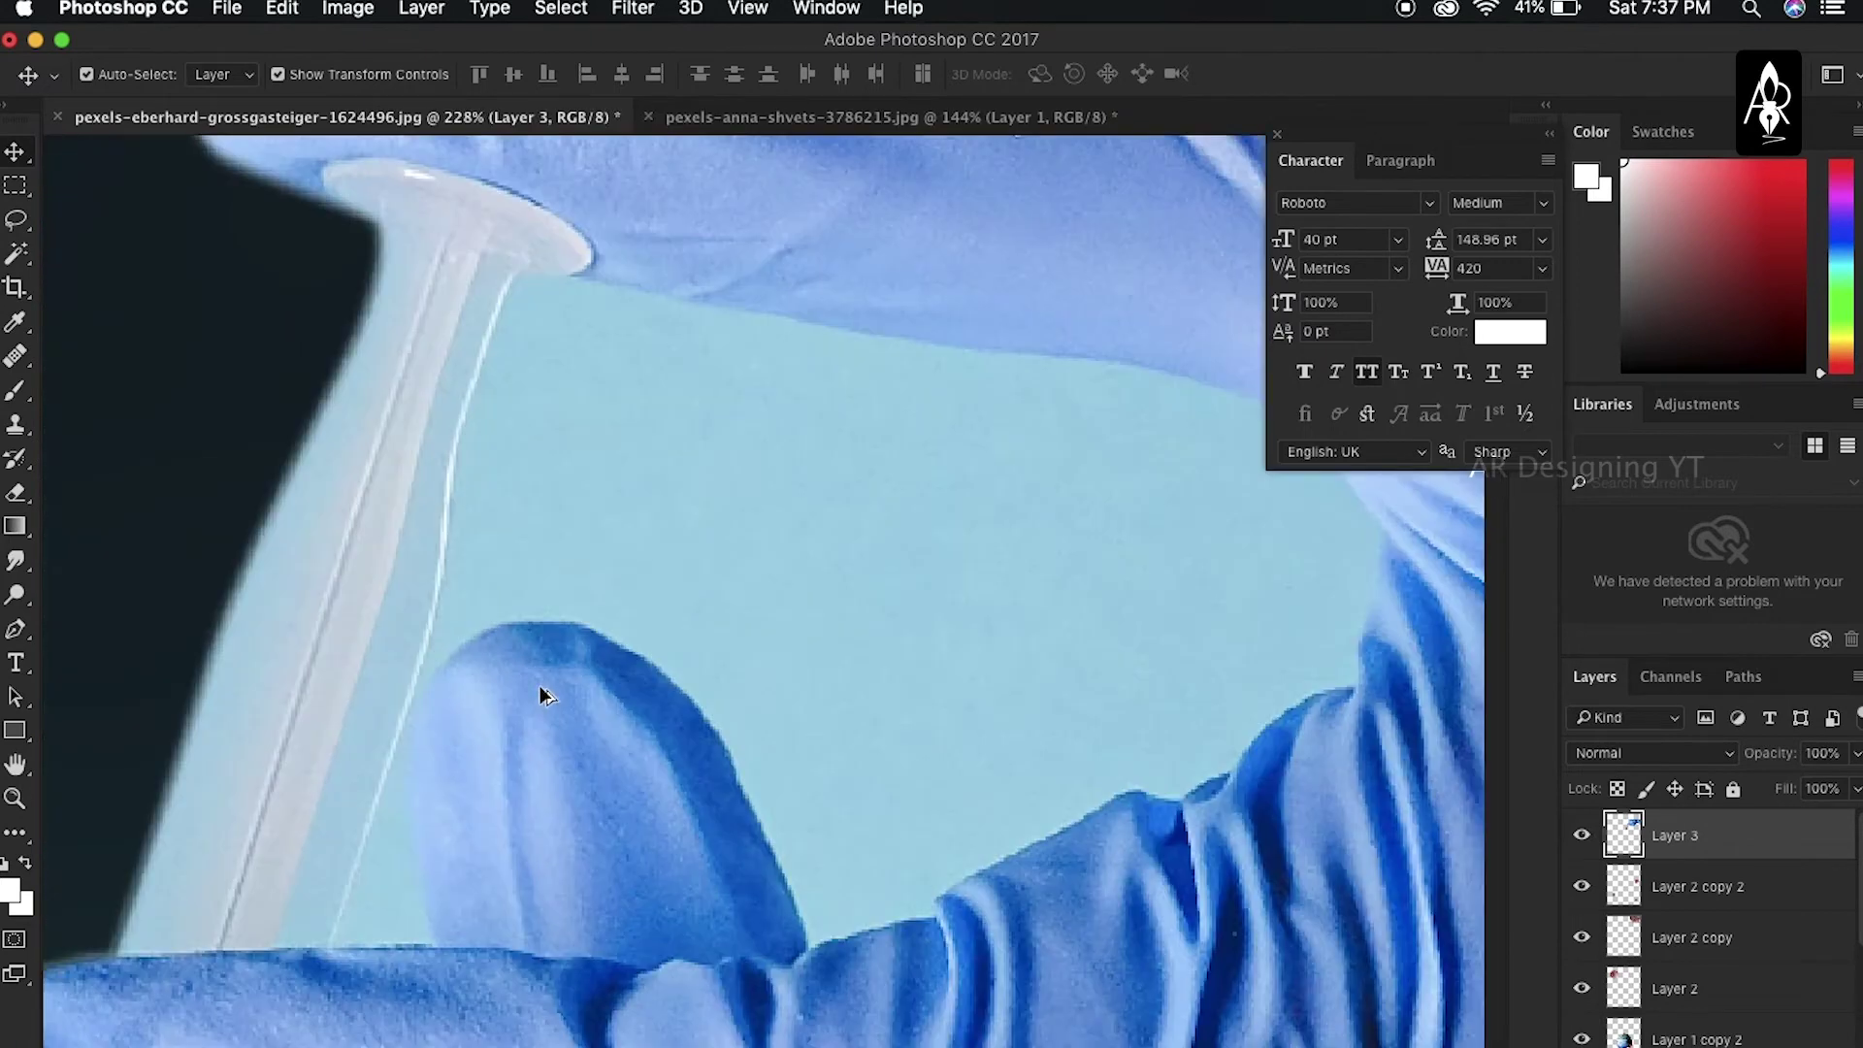
key(p)
Trace a path around the light-blue gap between the syringe plunger and the glove
click(327, 946)
click(422, 661)
click(431, 555)
click(443, 448)
scroll(456, 466, up, 1)
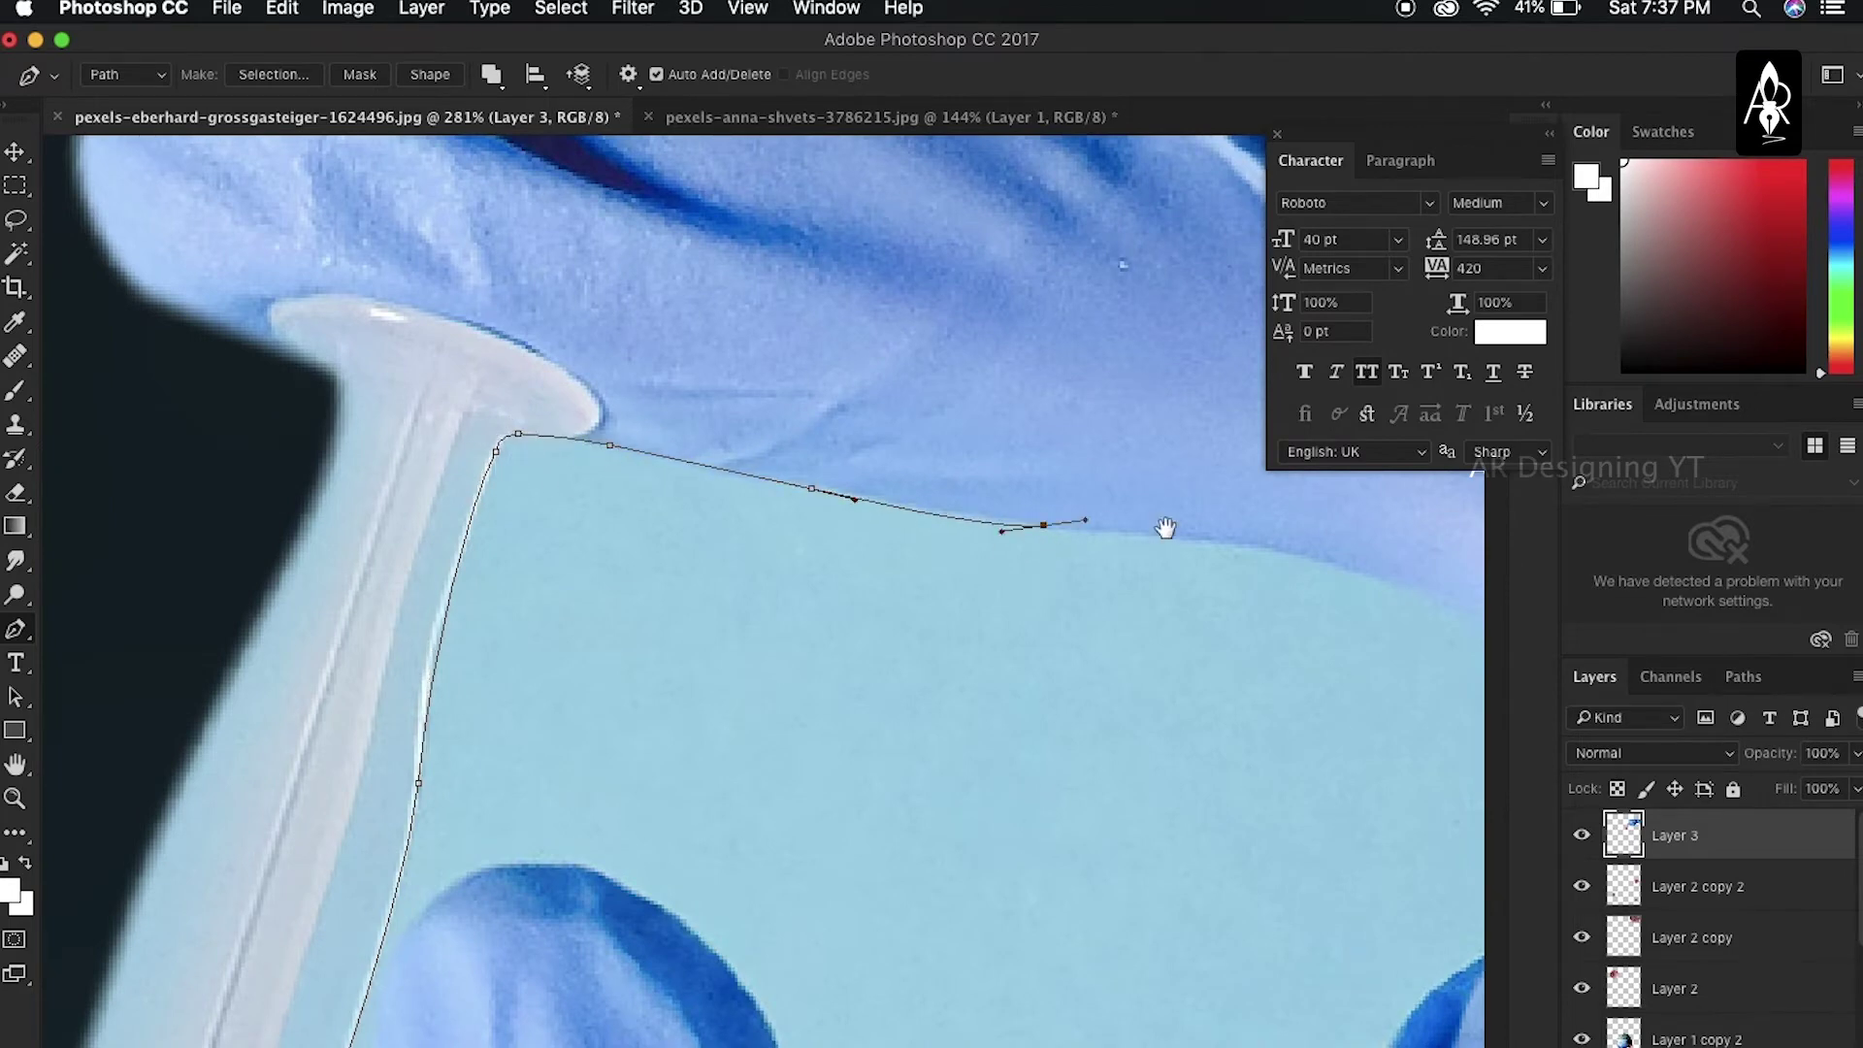
drag(1164, 528, 422, 442)
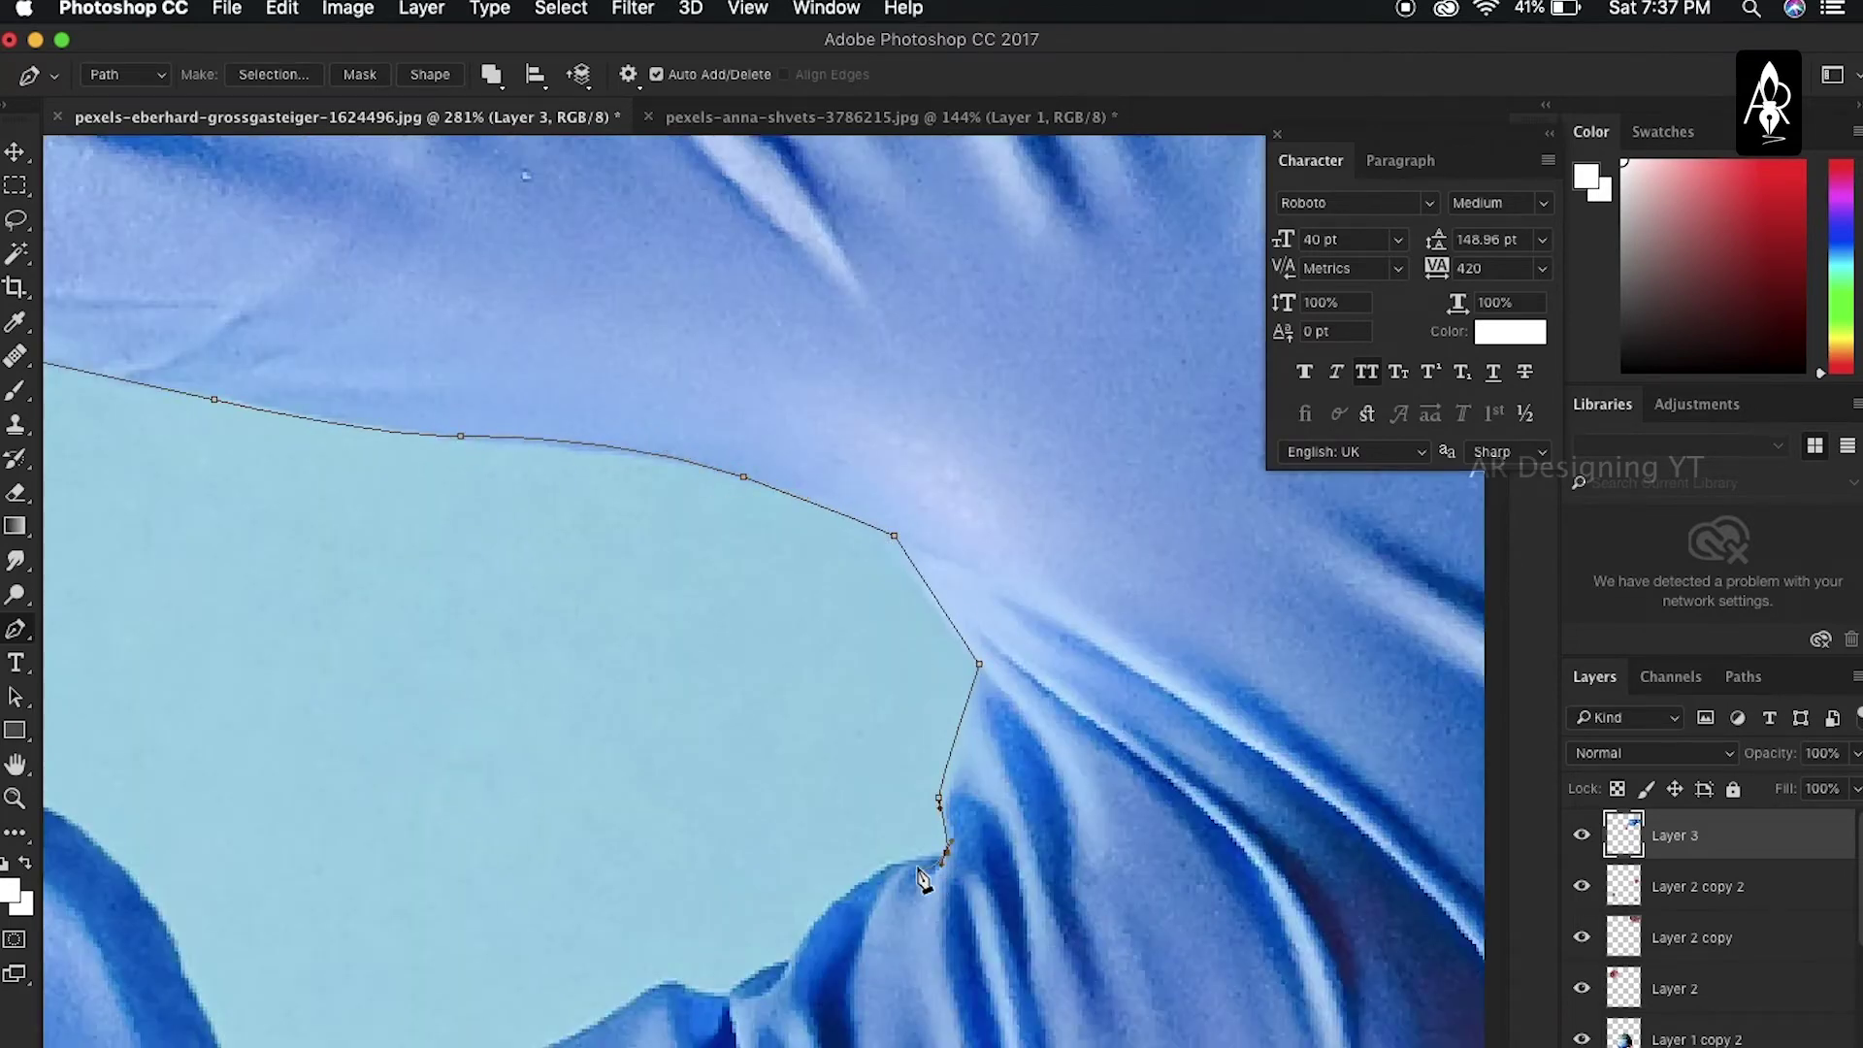
drag(697, 997, 827, 743)
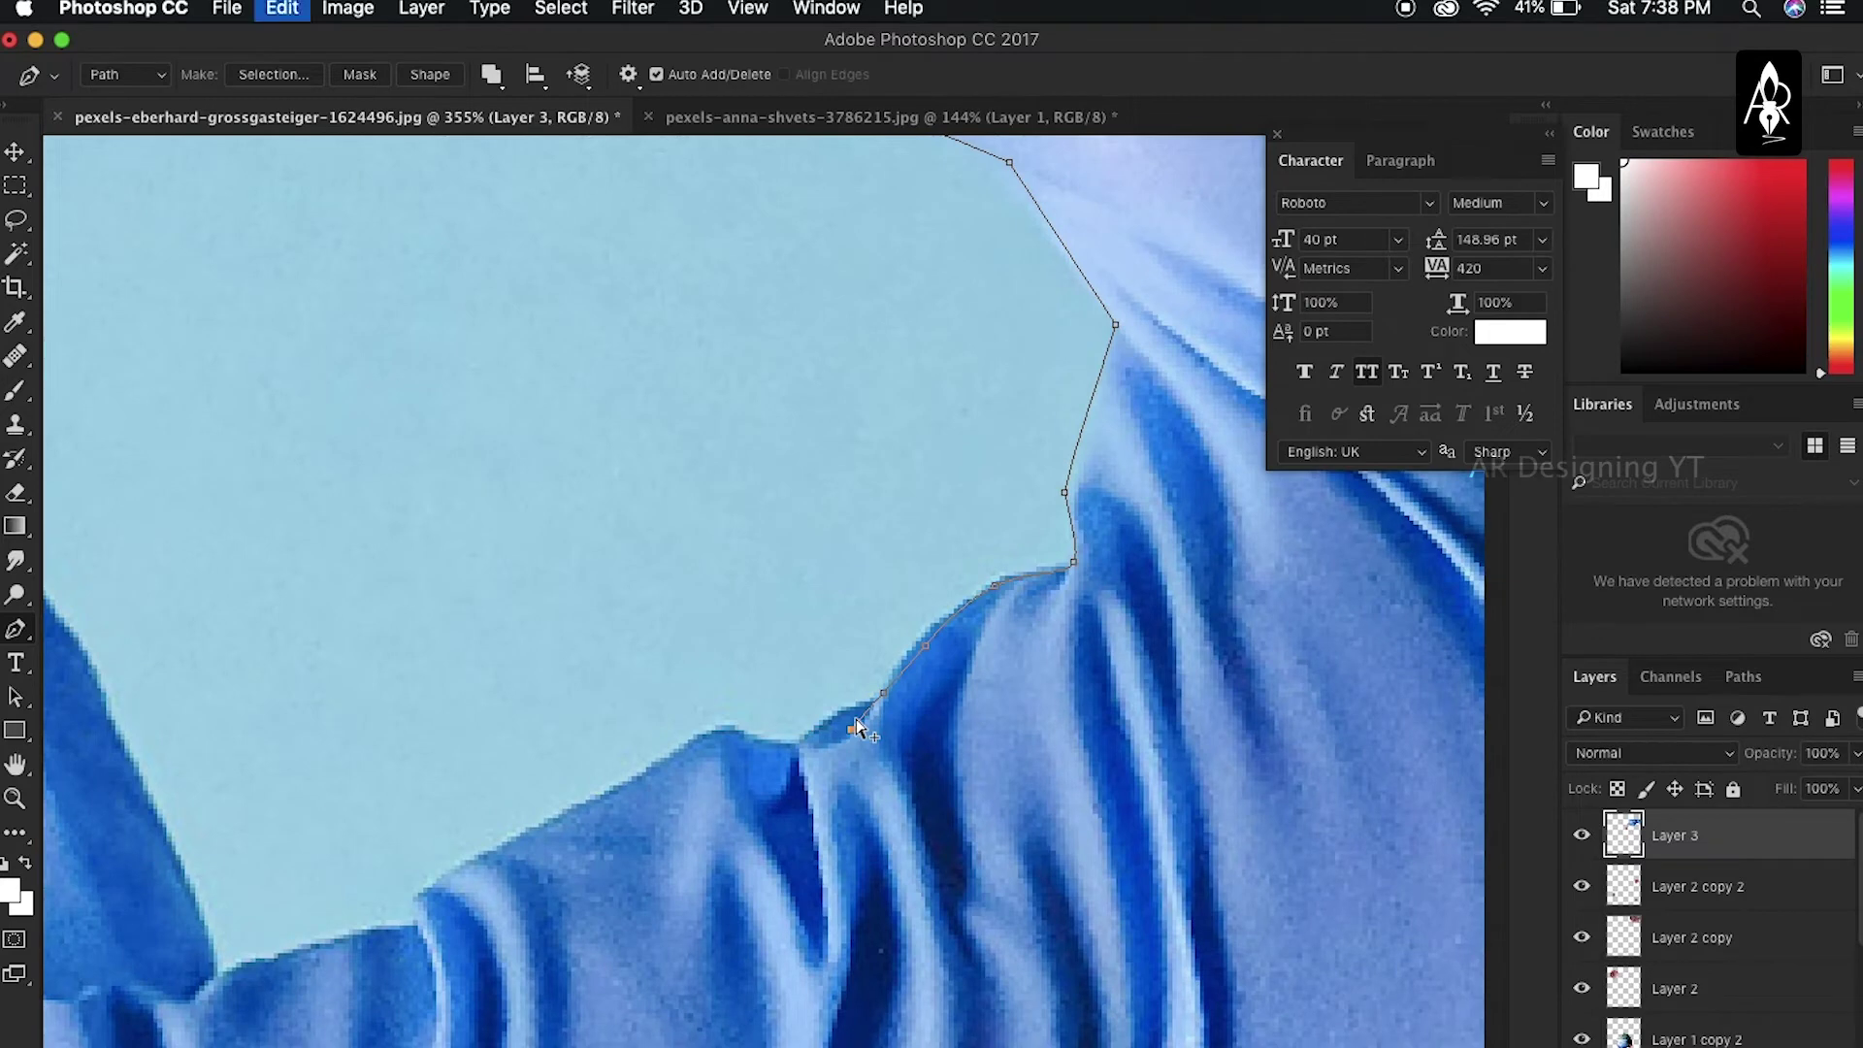
drag(277, 946, 990, 875)
click(856, 710)
click(647, 438)
click(466, 397)
drag(326, 509, 306, 551)
Convert the path to a selection and delete the light-blue patch inside it
right_click(276, 907)
click(403, 906)
key(Return)
key(Delete)
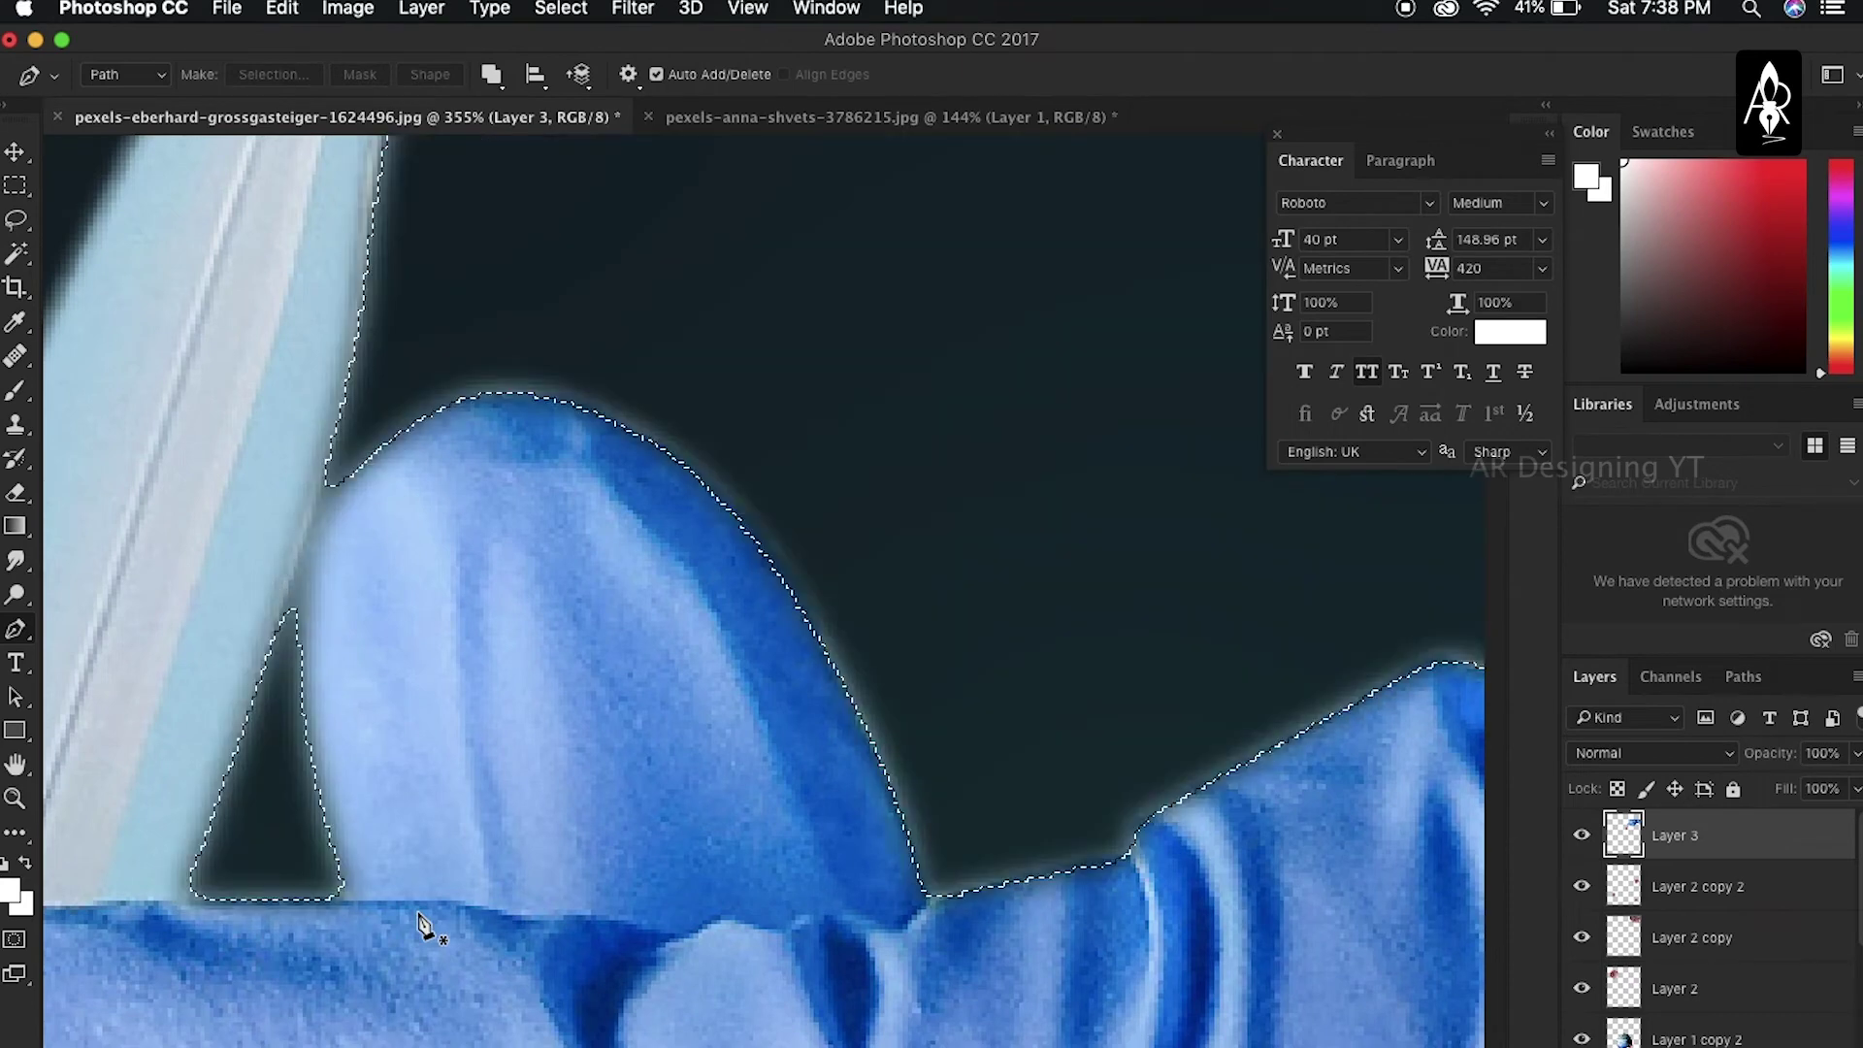
key(ctrl+d)
Fit the composition in view and move the syringe hand up and to the right
key(ctrl+0)
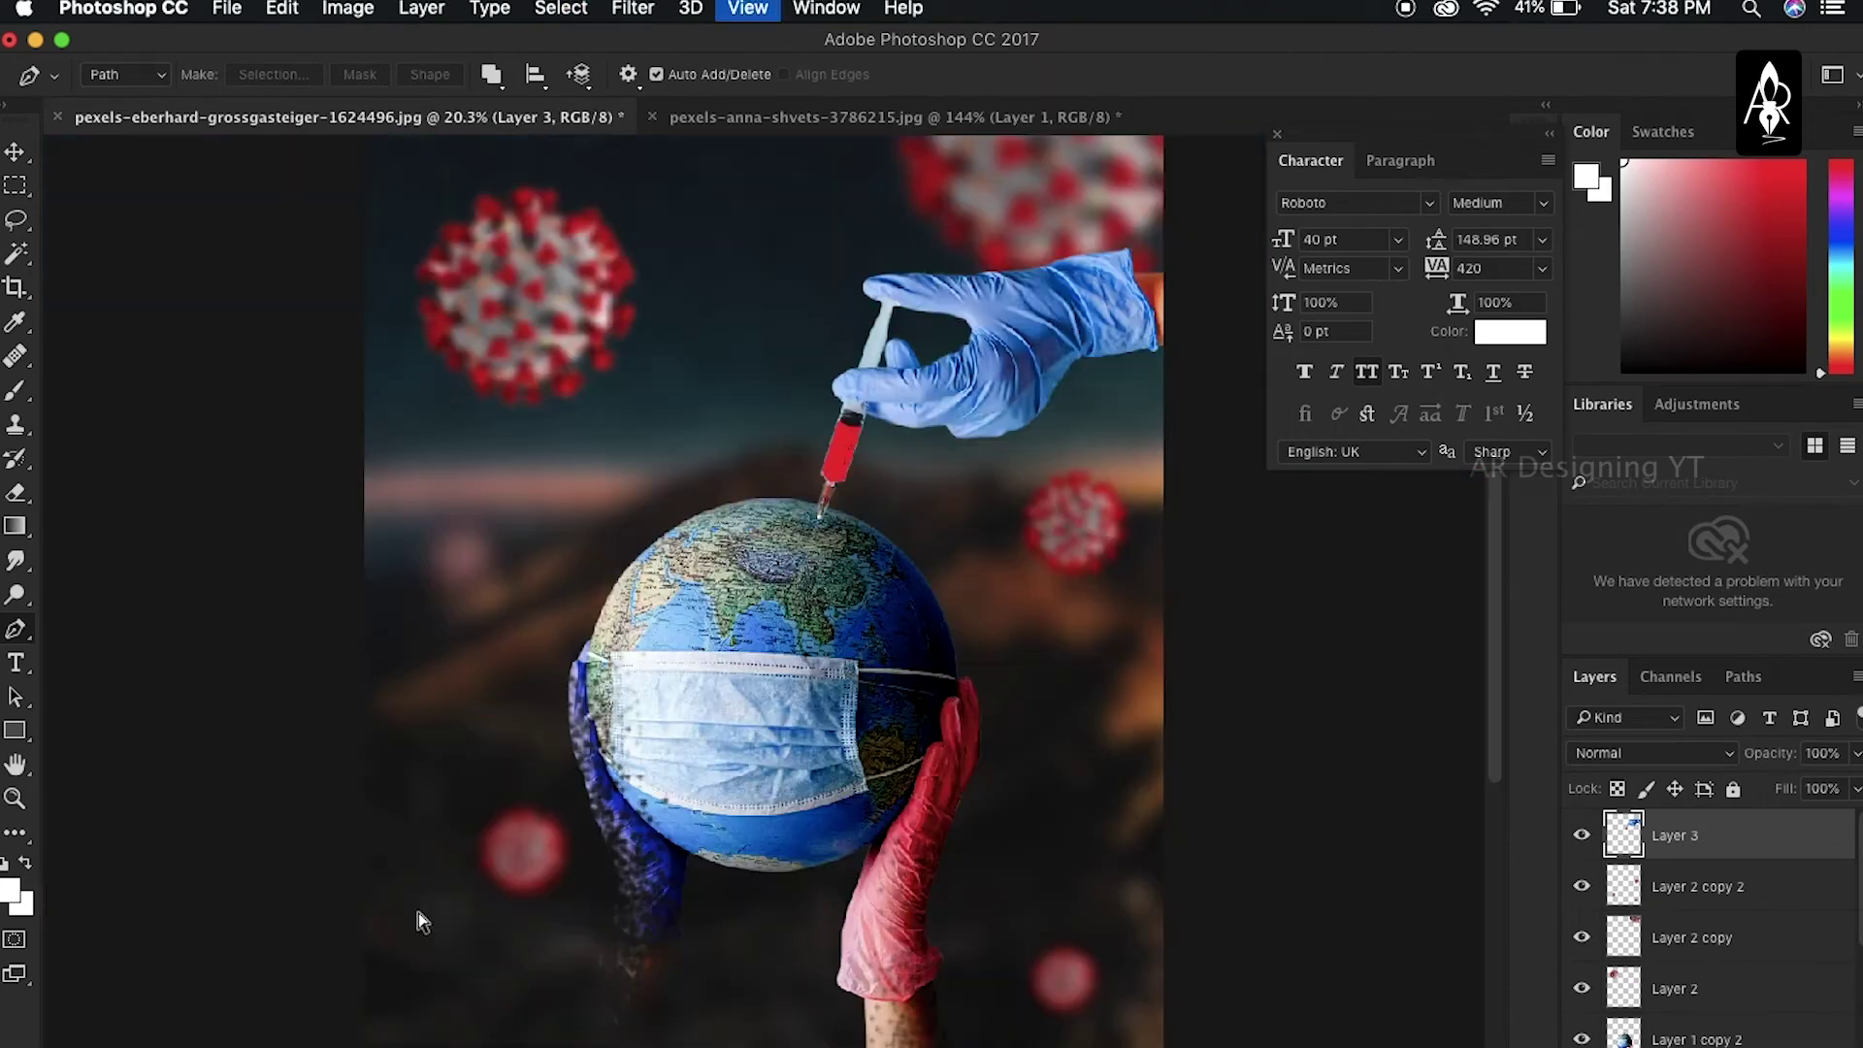
scroll(794, 635, up, 1)
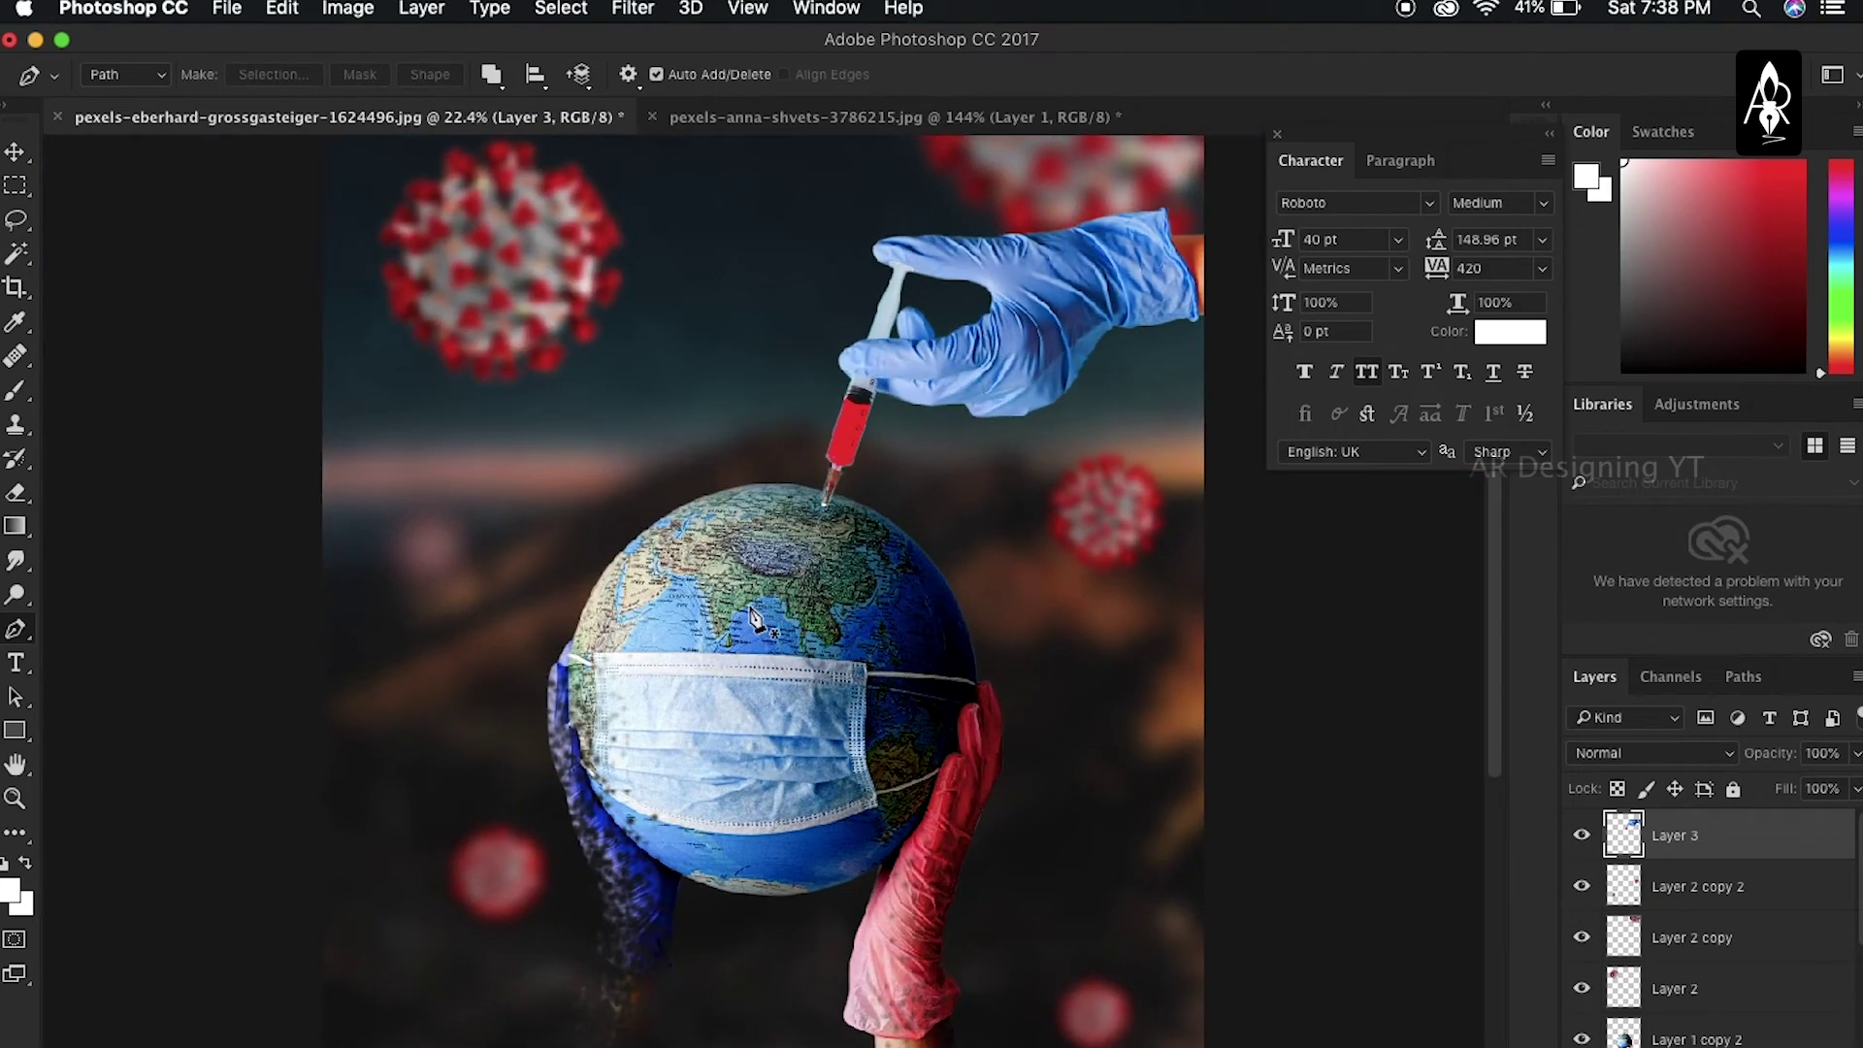
key(v)
scroll(755, 618, right, 5)
mouse_move(832, 466)
mouse_down()
mouse_move(871, 383)
mouse_move(866, 398)
mouse_up()
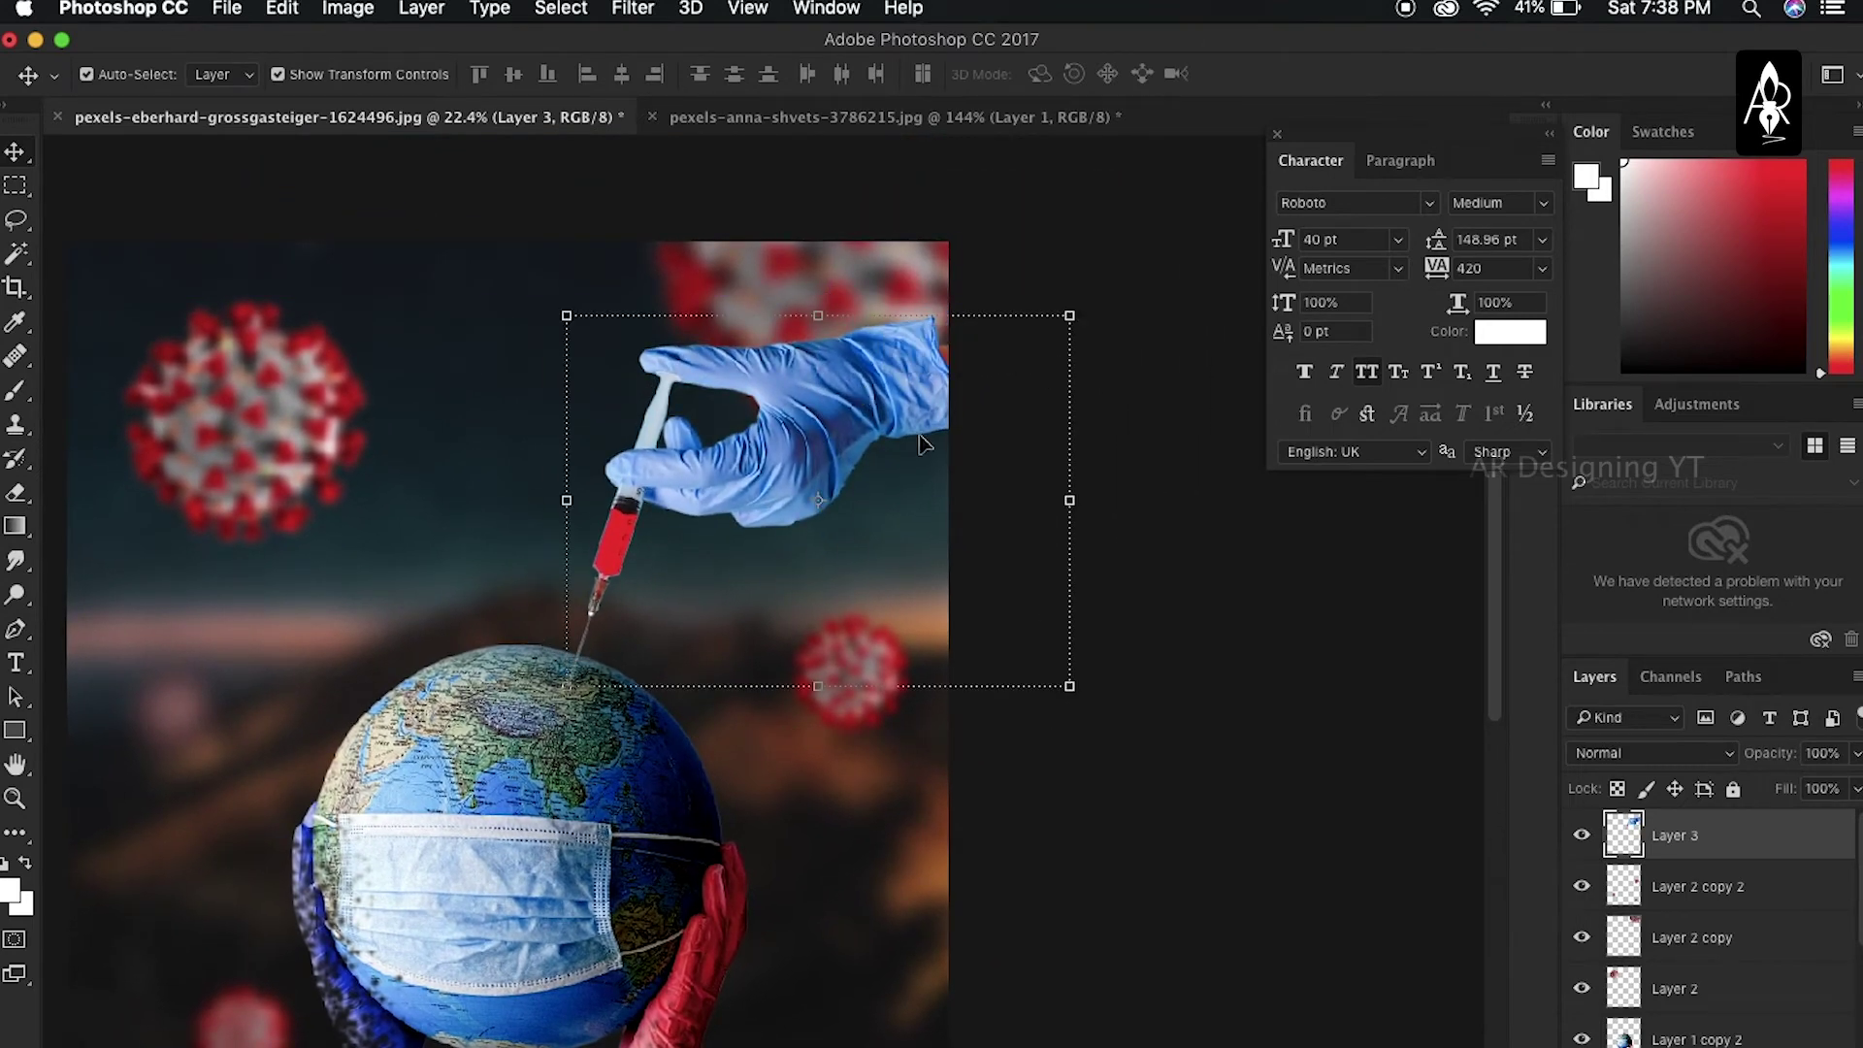
Finish placing the syringe hand and boost the Background copy's saturation to +61
click(1073, 635)
key(ctrl+0)
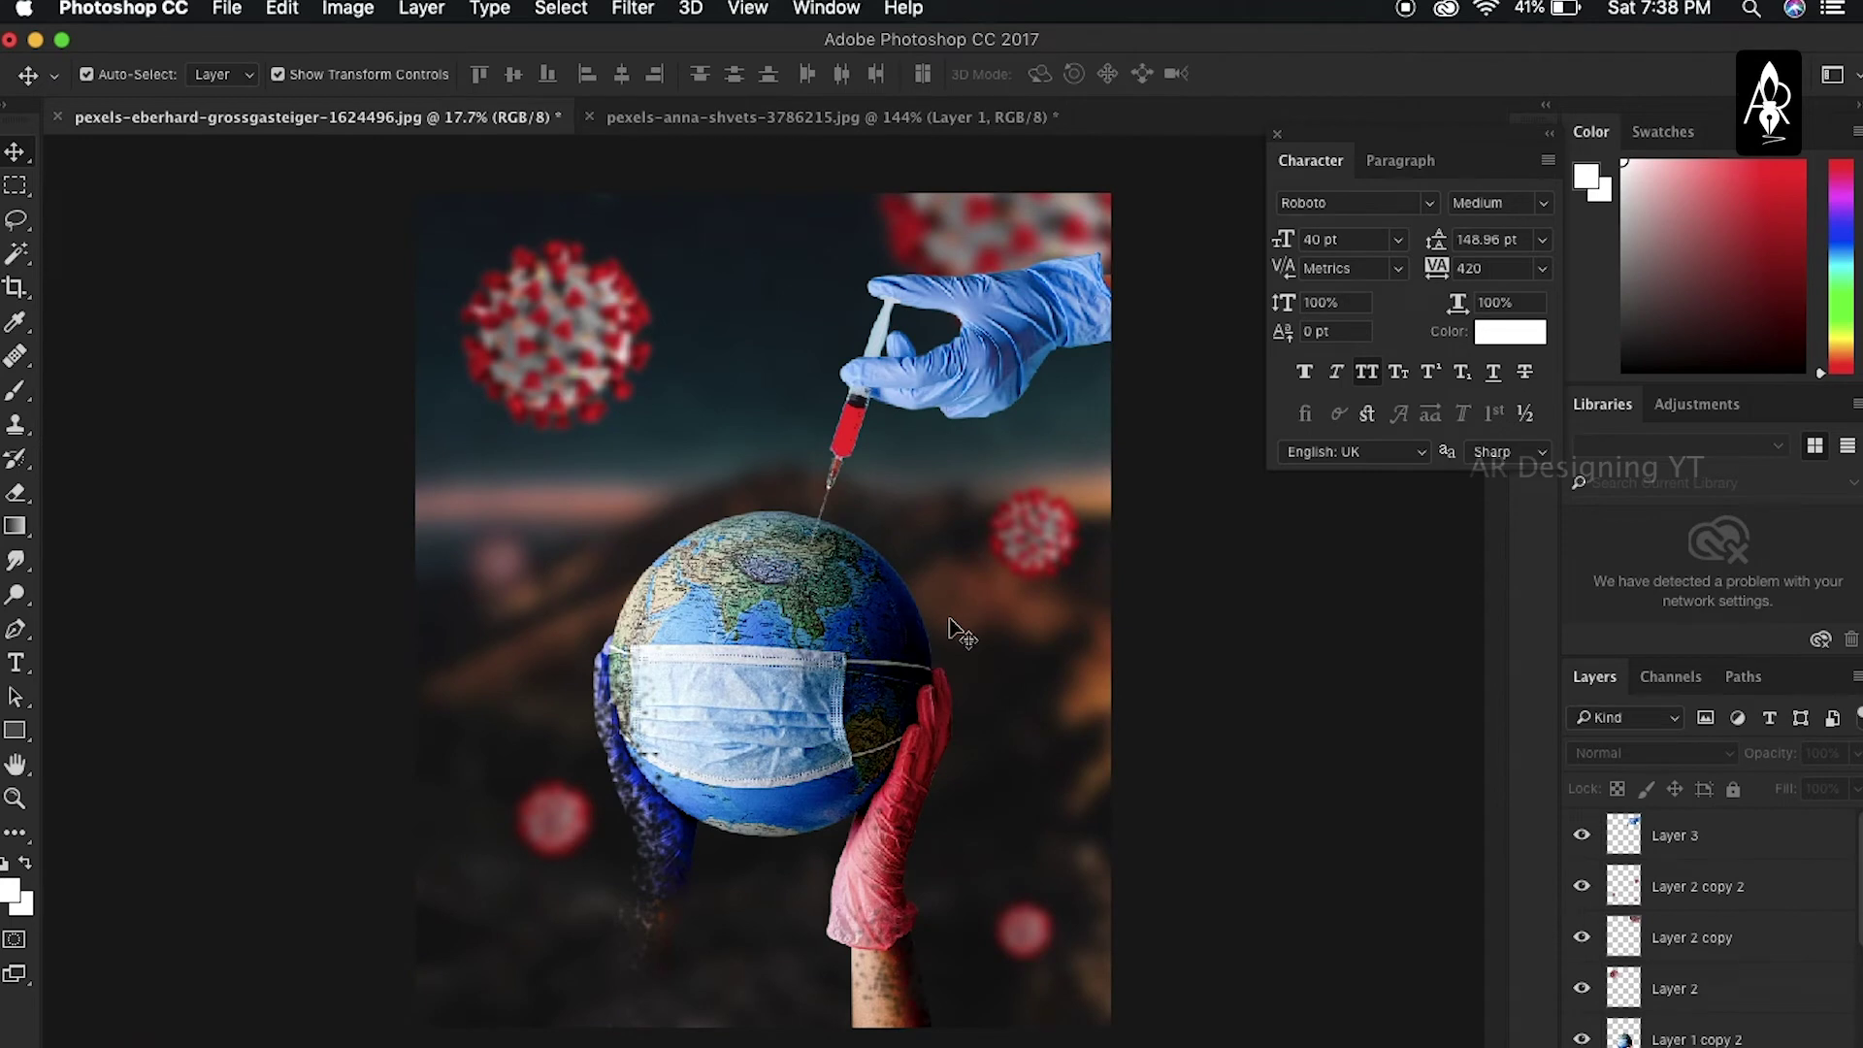
click(813, 636)
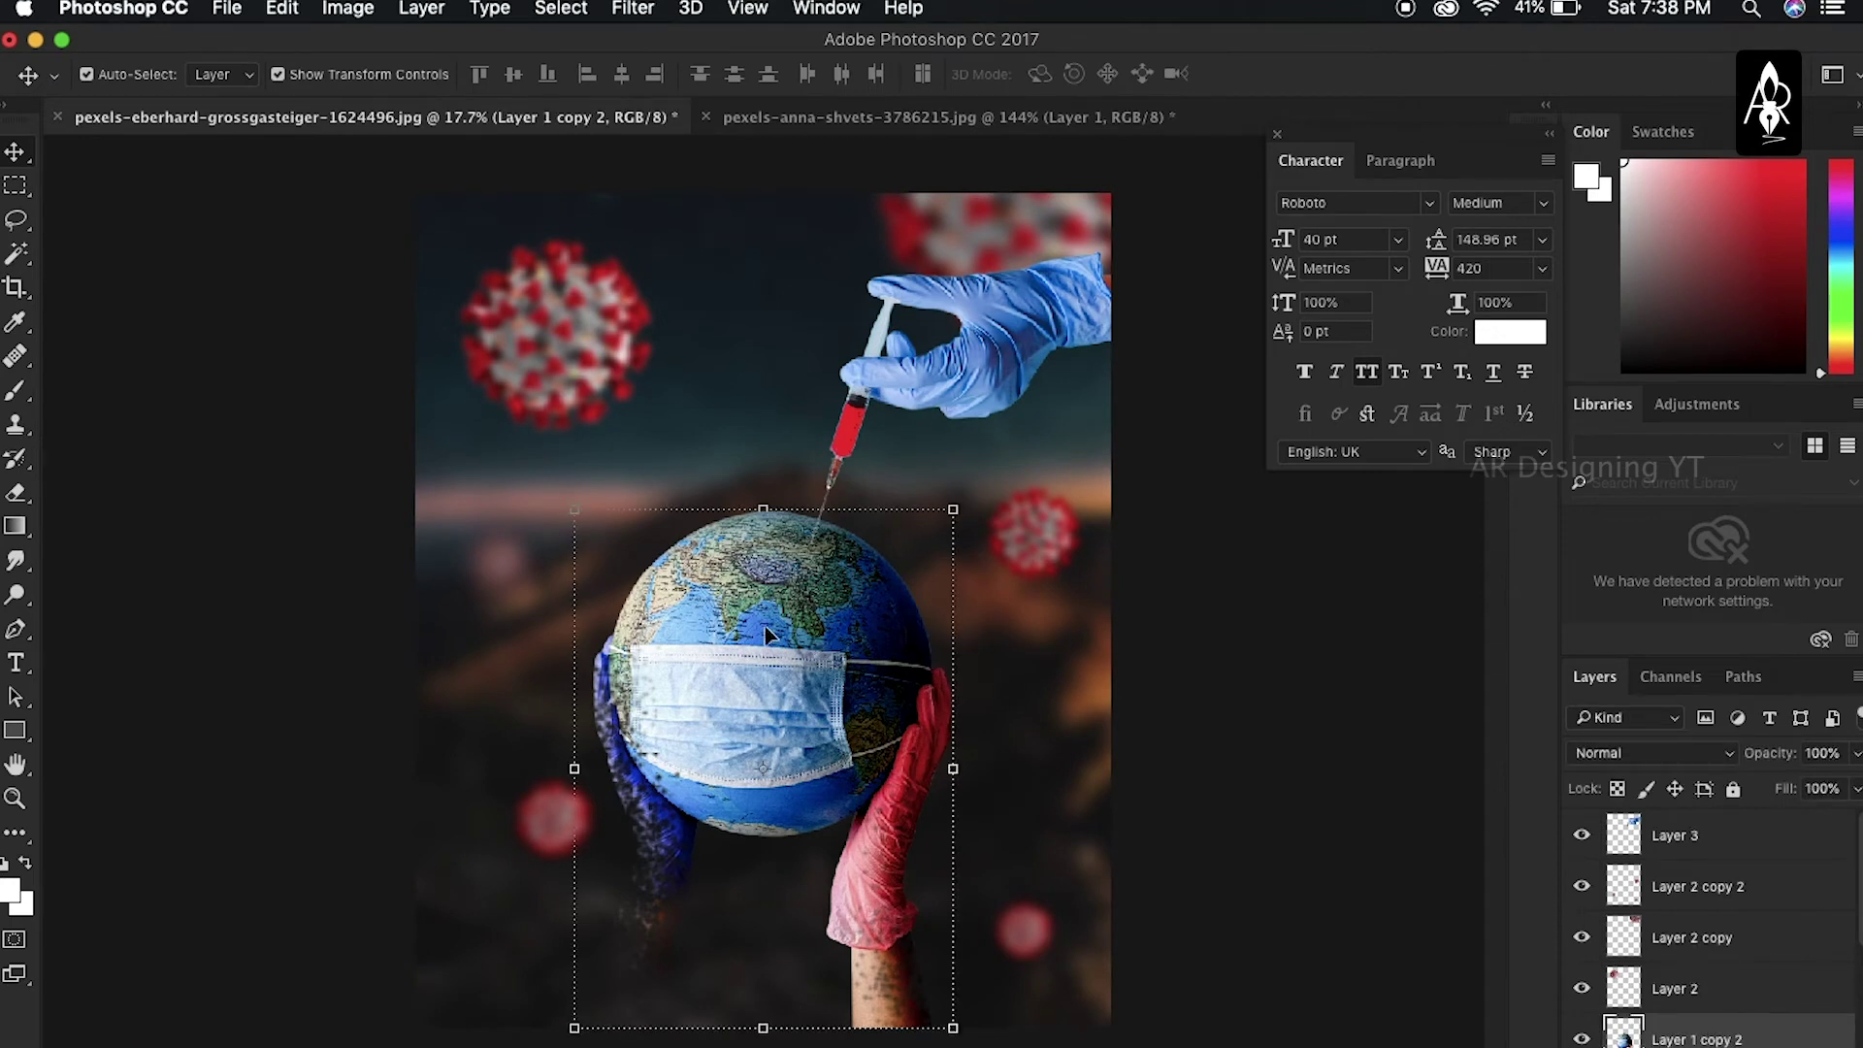
click(756, 433)
key(ctrl+u)
drag(1470, 645, 1502, 652)
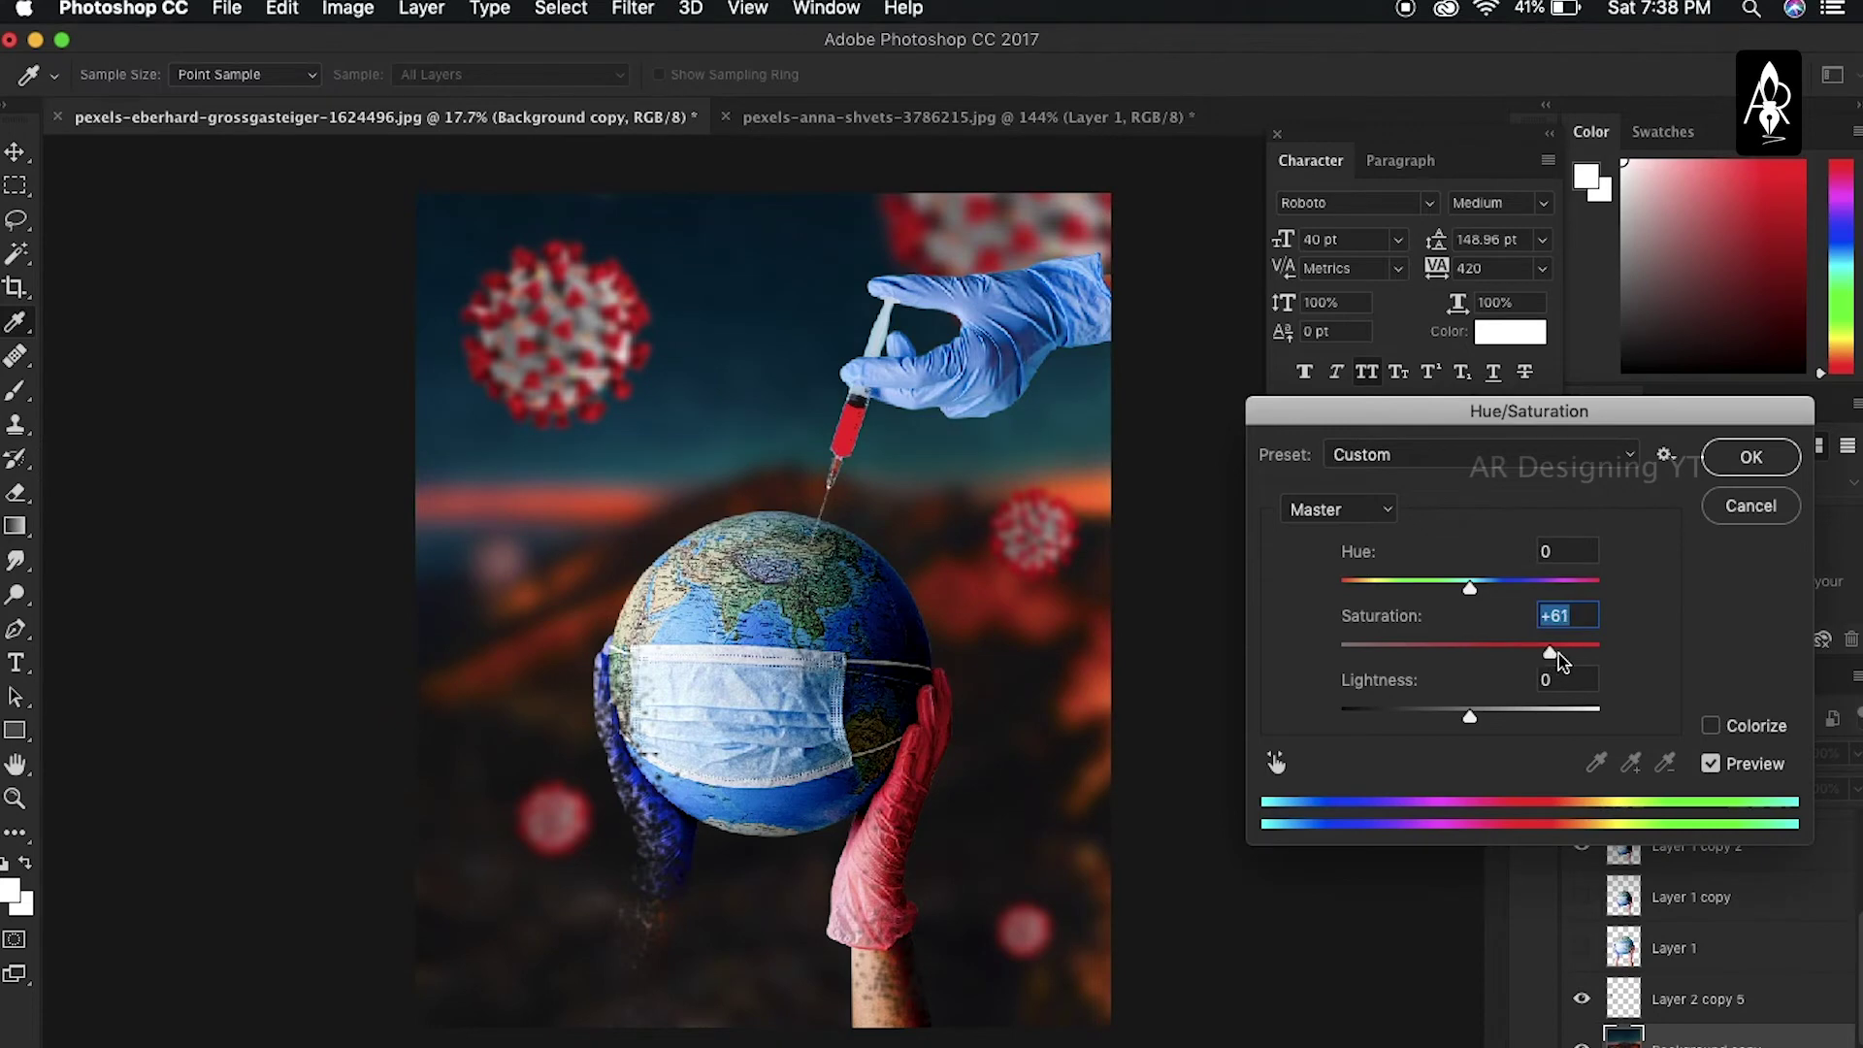
key(Return)
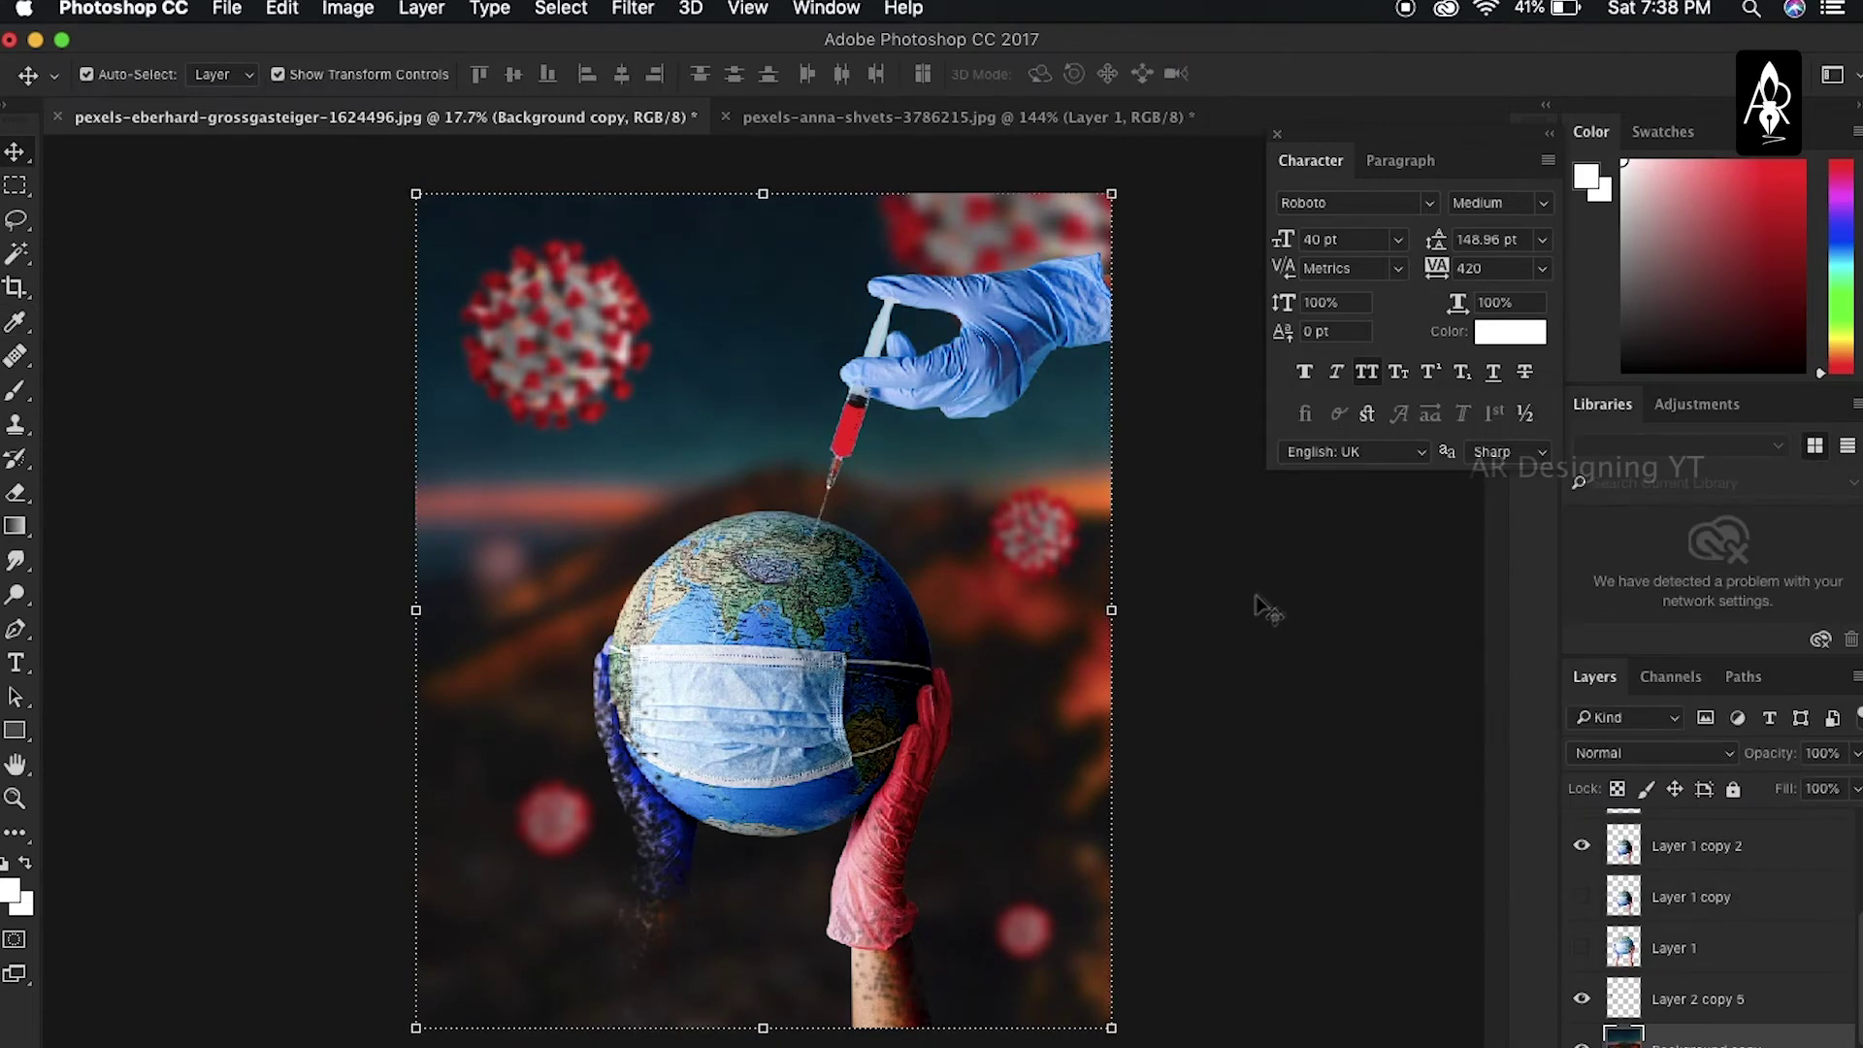
Darken the syringe hand's shadows with Levels
scroll(853, 668, up, 5)
key(ctrl+l)
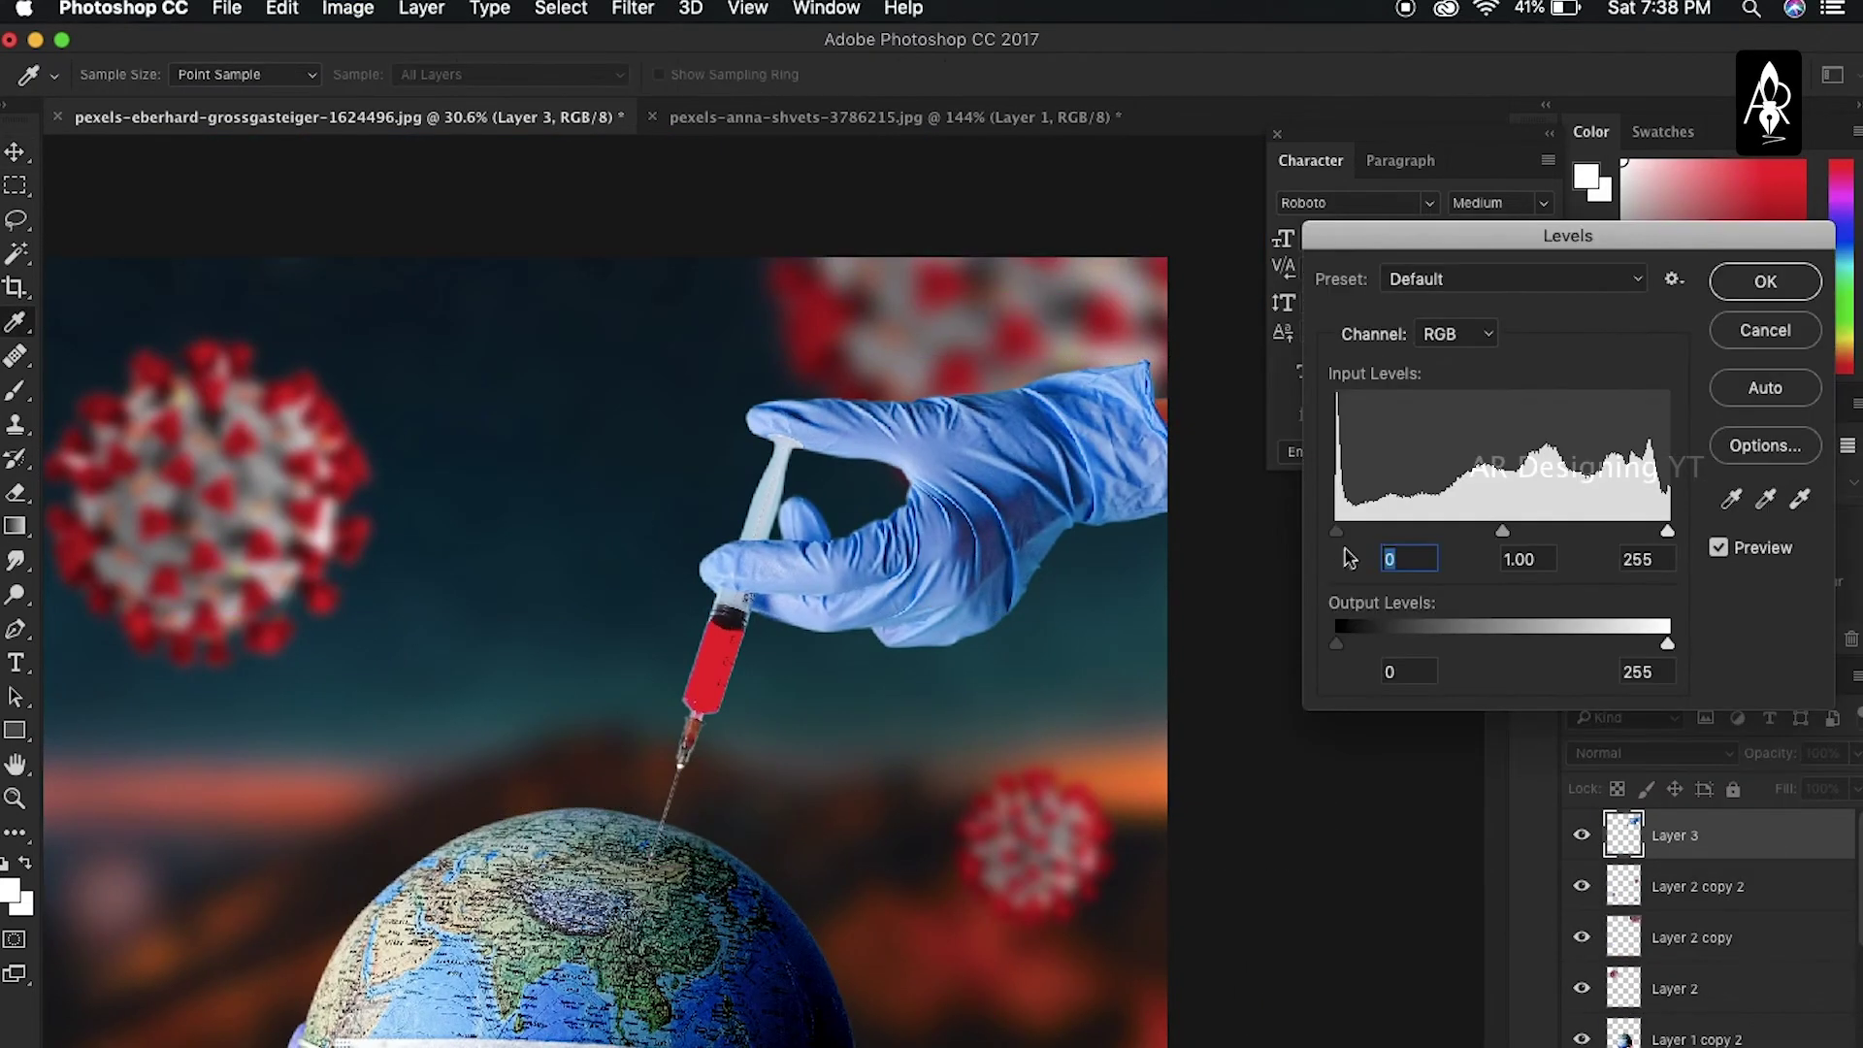
drag(1337, 531, 1425, 532)
key(Return)
Add a new empty layer (Layer 4) on top of the stack
key(v)
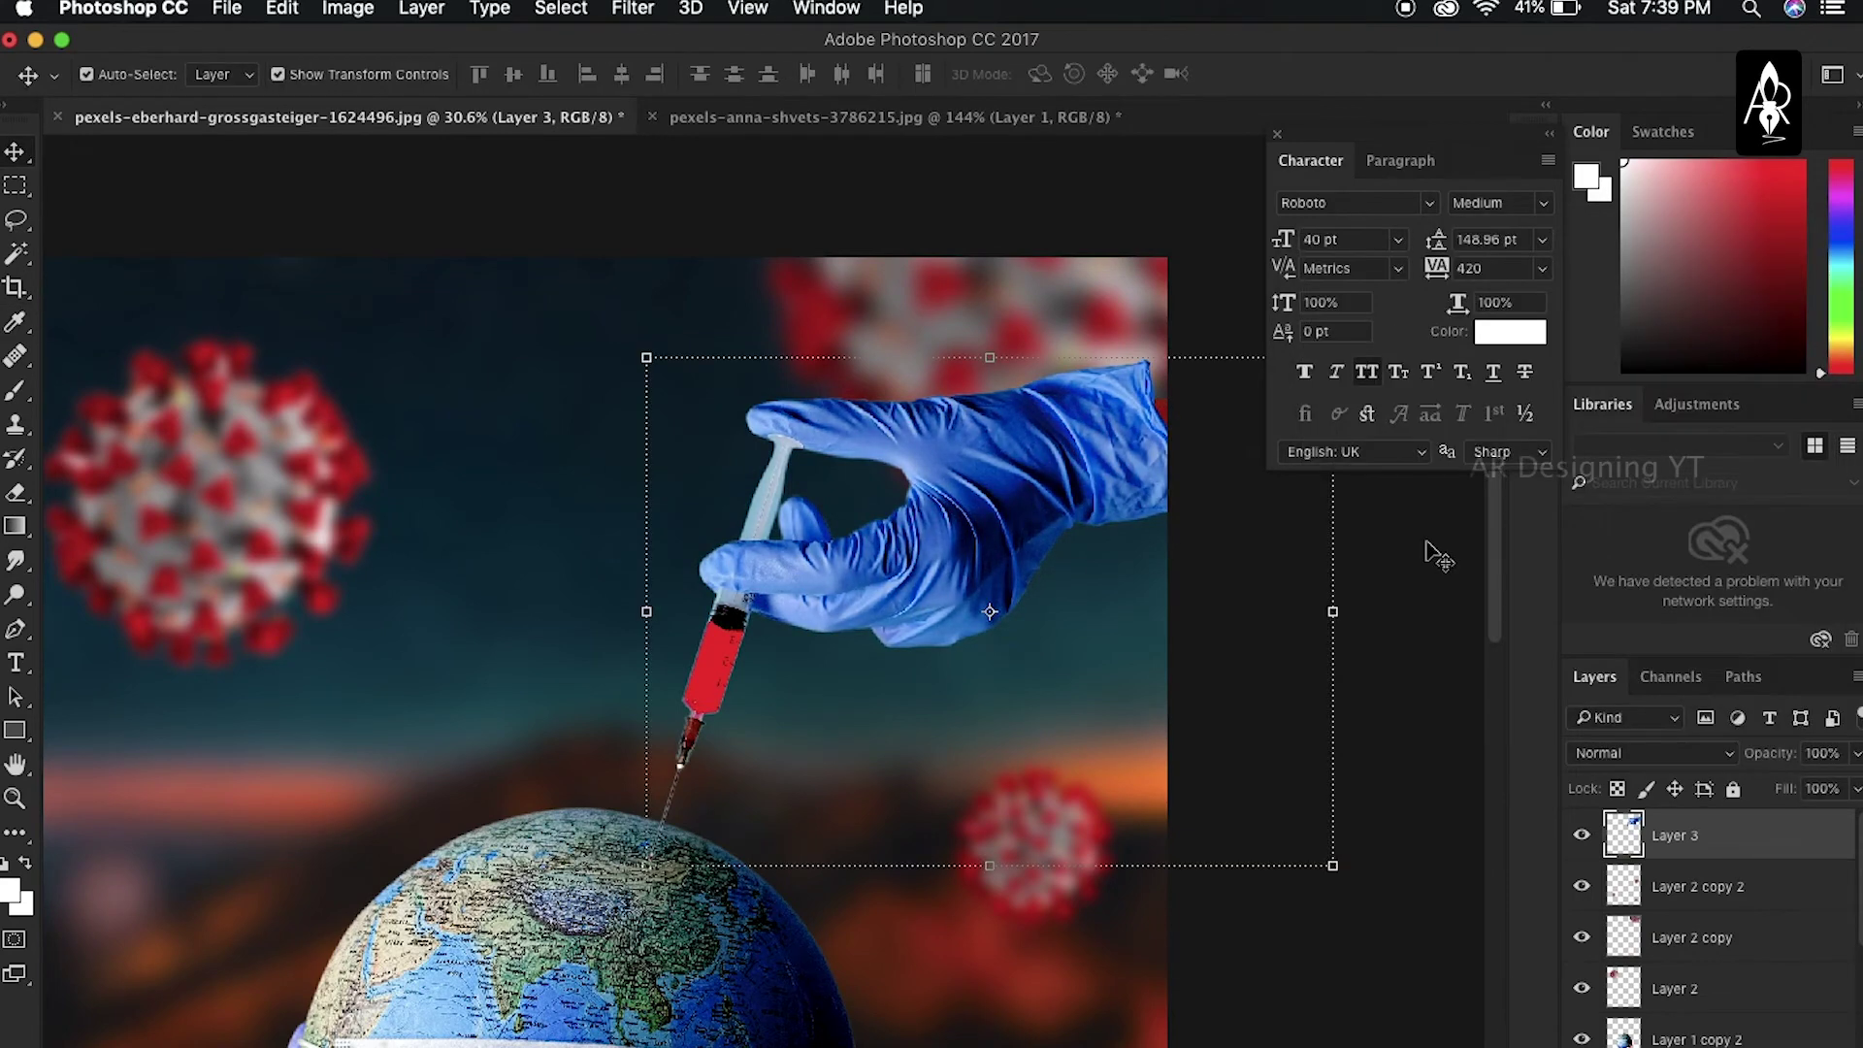
scroll(1424, 549, down, 3)
click(1113, 652)
key(ctrl+0)
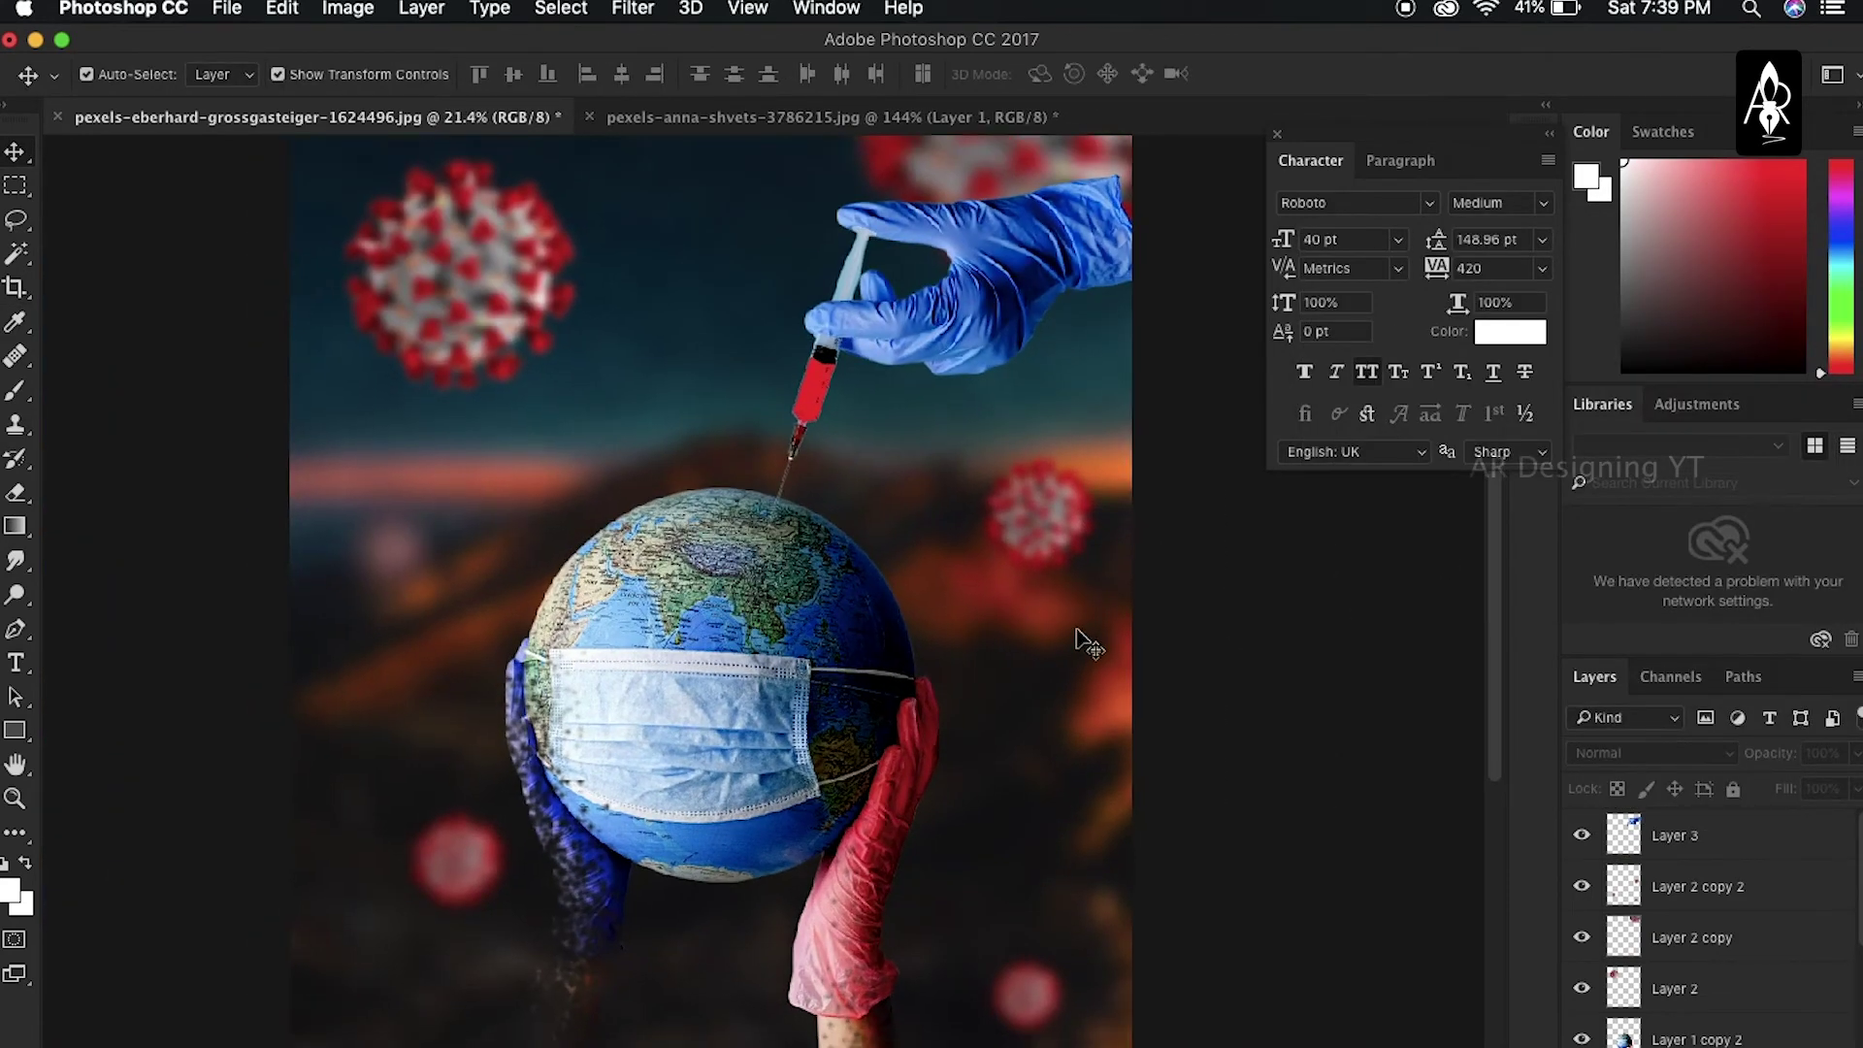
scroll(1083, 638, down, 2)
key(ctrl+shift+alt+n)
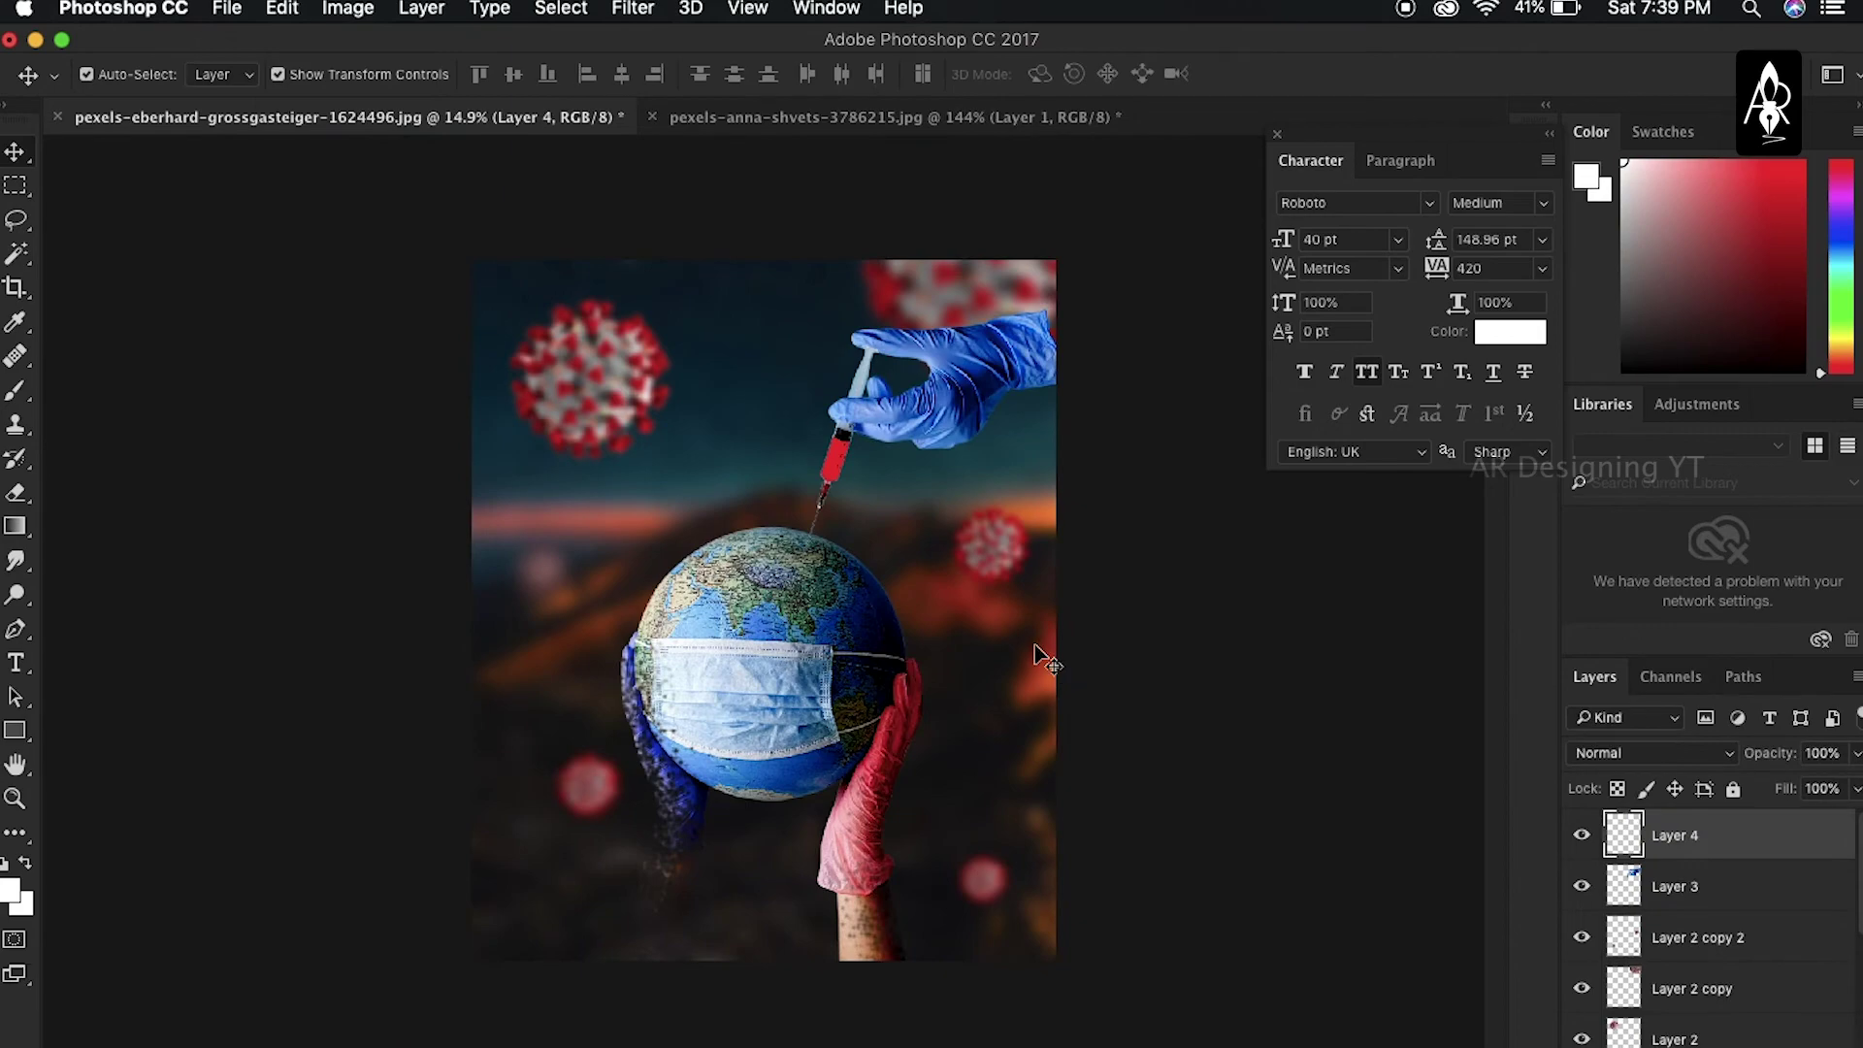
Fill Layer 4 with black and erase its centre to reveal the globe, syringe and hands
key(d)
key(alt+BackSpace)
scroll(766, 621, up, 1)
key(e)
mouse_move(790, 624)
mouse_down()
mouse_move(770, 665)
mouse_move(748, 624)
mouse_move(738, 679)
mouse_up()
mouse_move(757, 543)
mouse_down()
mouse_move(832, 249)
mouse_move(541, 707)
mouse_move(873, 831)
mouse_move(611, 621)
mouse_move(844, 446)
mouse_move(519, 825)
mouse_move(873, 388)
mouse_move(659, 796)
mouse_up()
key(h)
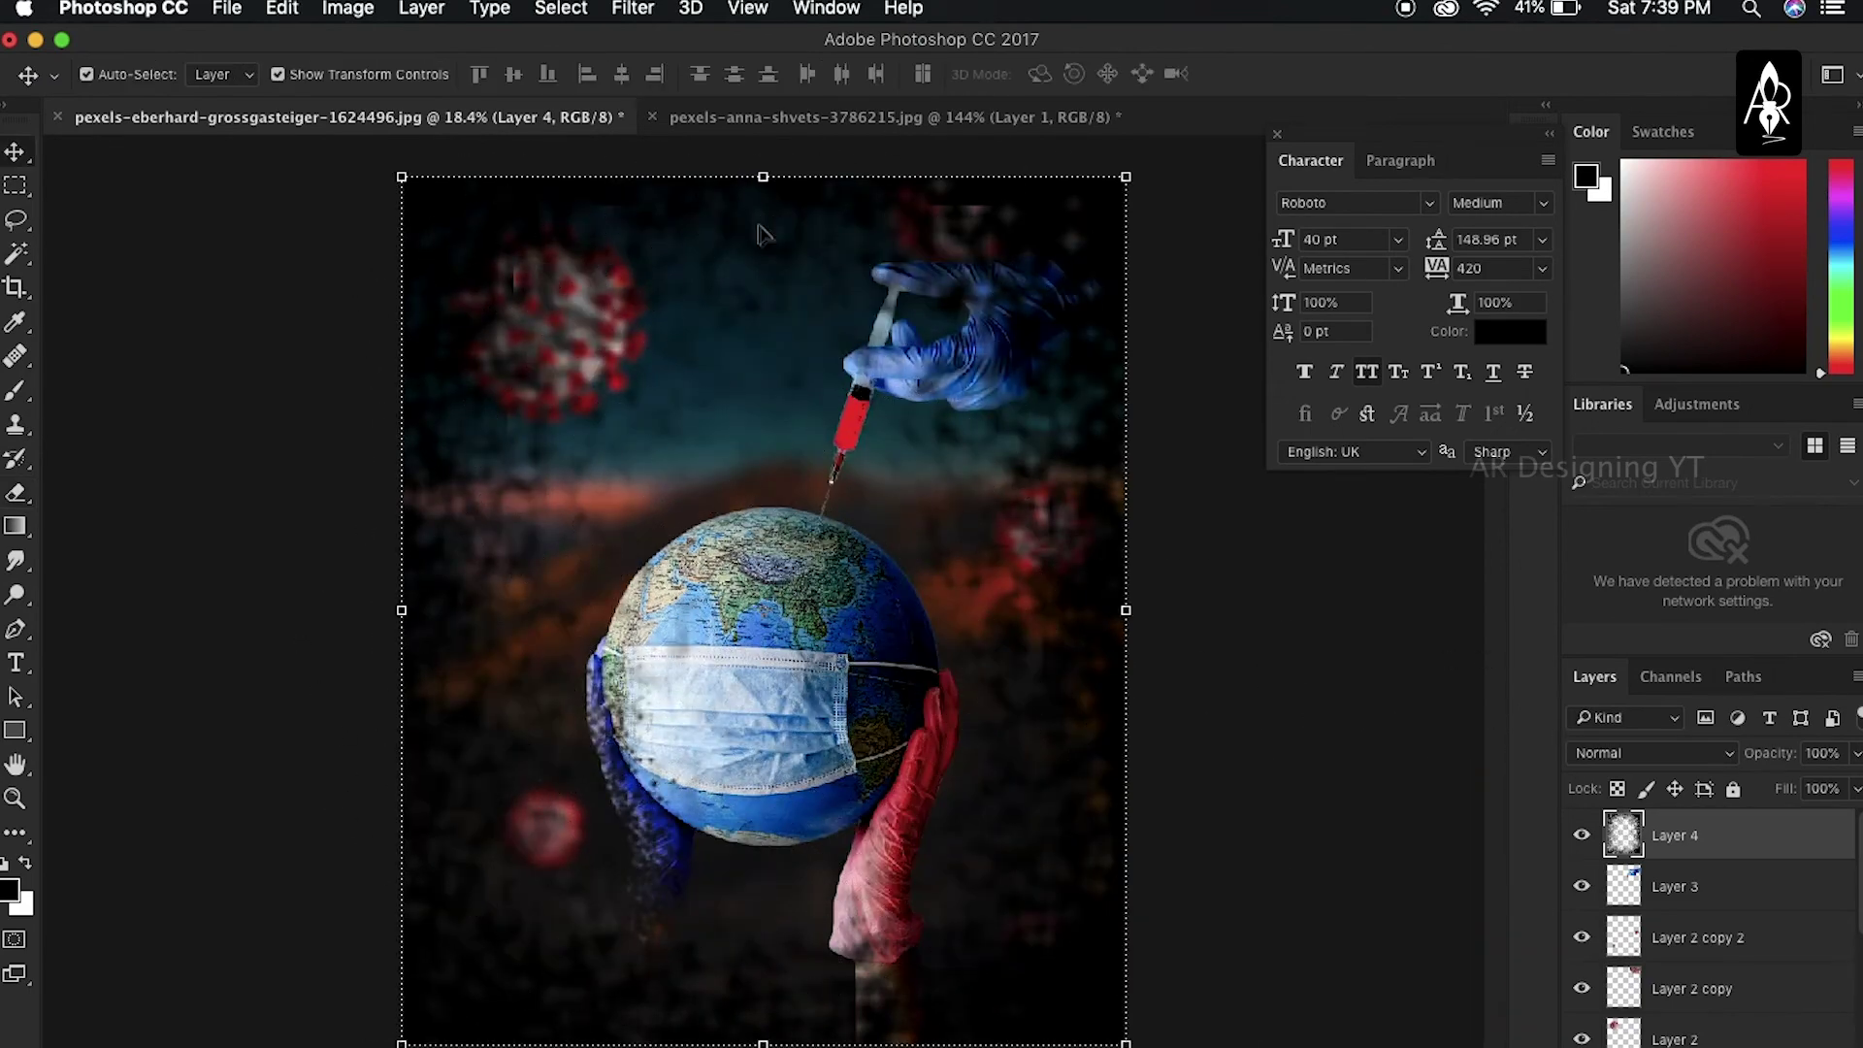
Soften the vignette with Gaussian Blur 40.2 and lighten its midtones with Levels
click(632, 8)
click(999, 416)
drag(1555, 628, 1580, 631)
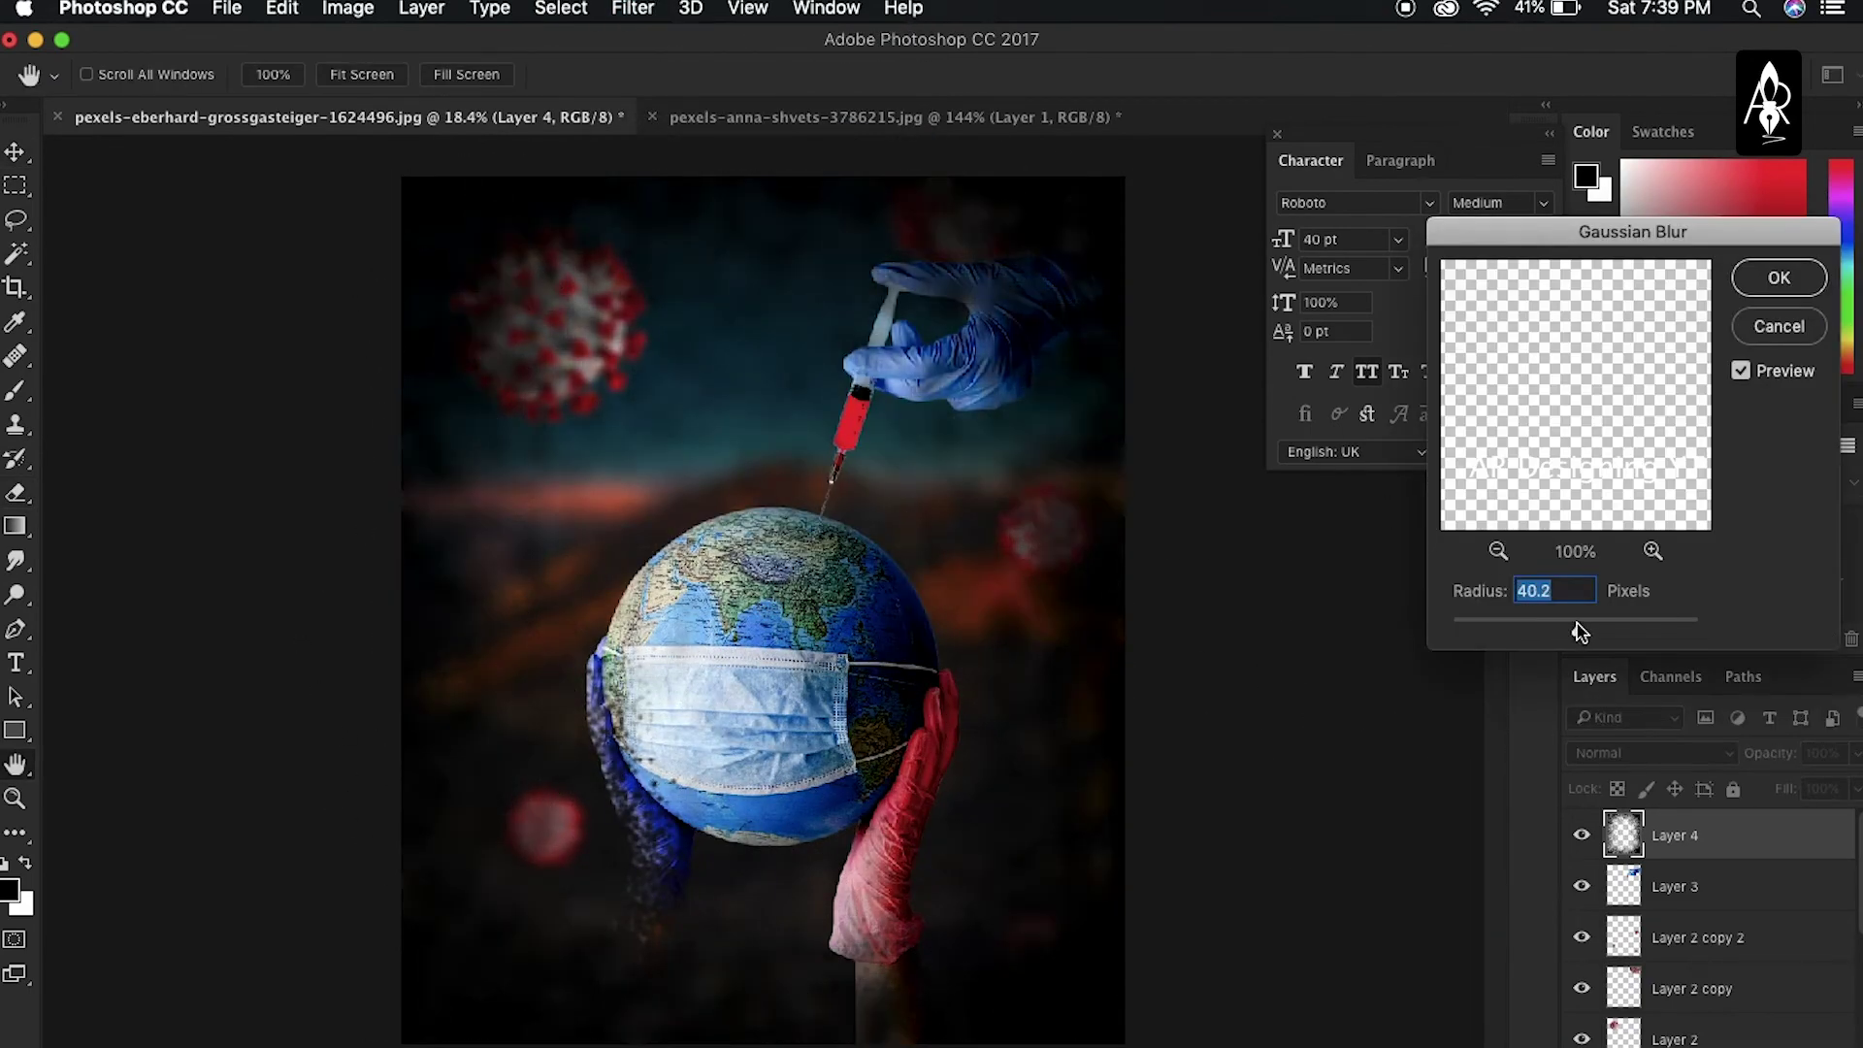
key(Return)
key(v)
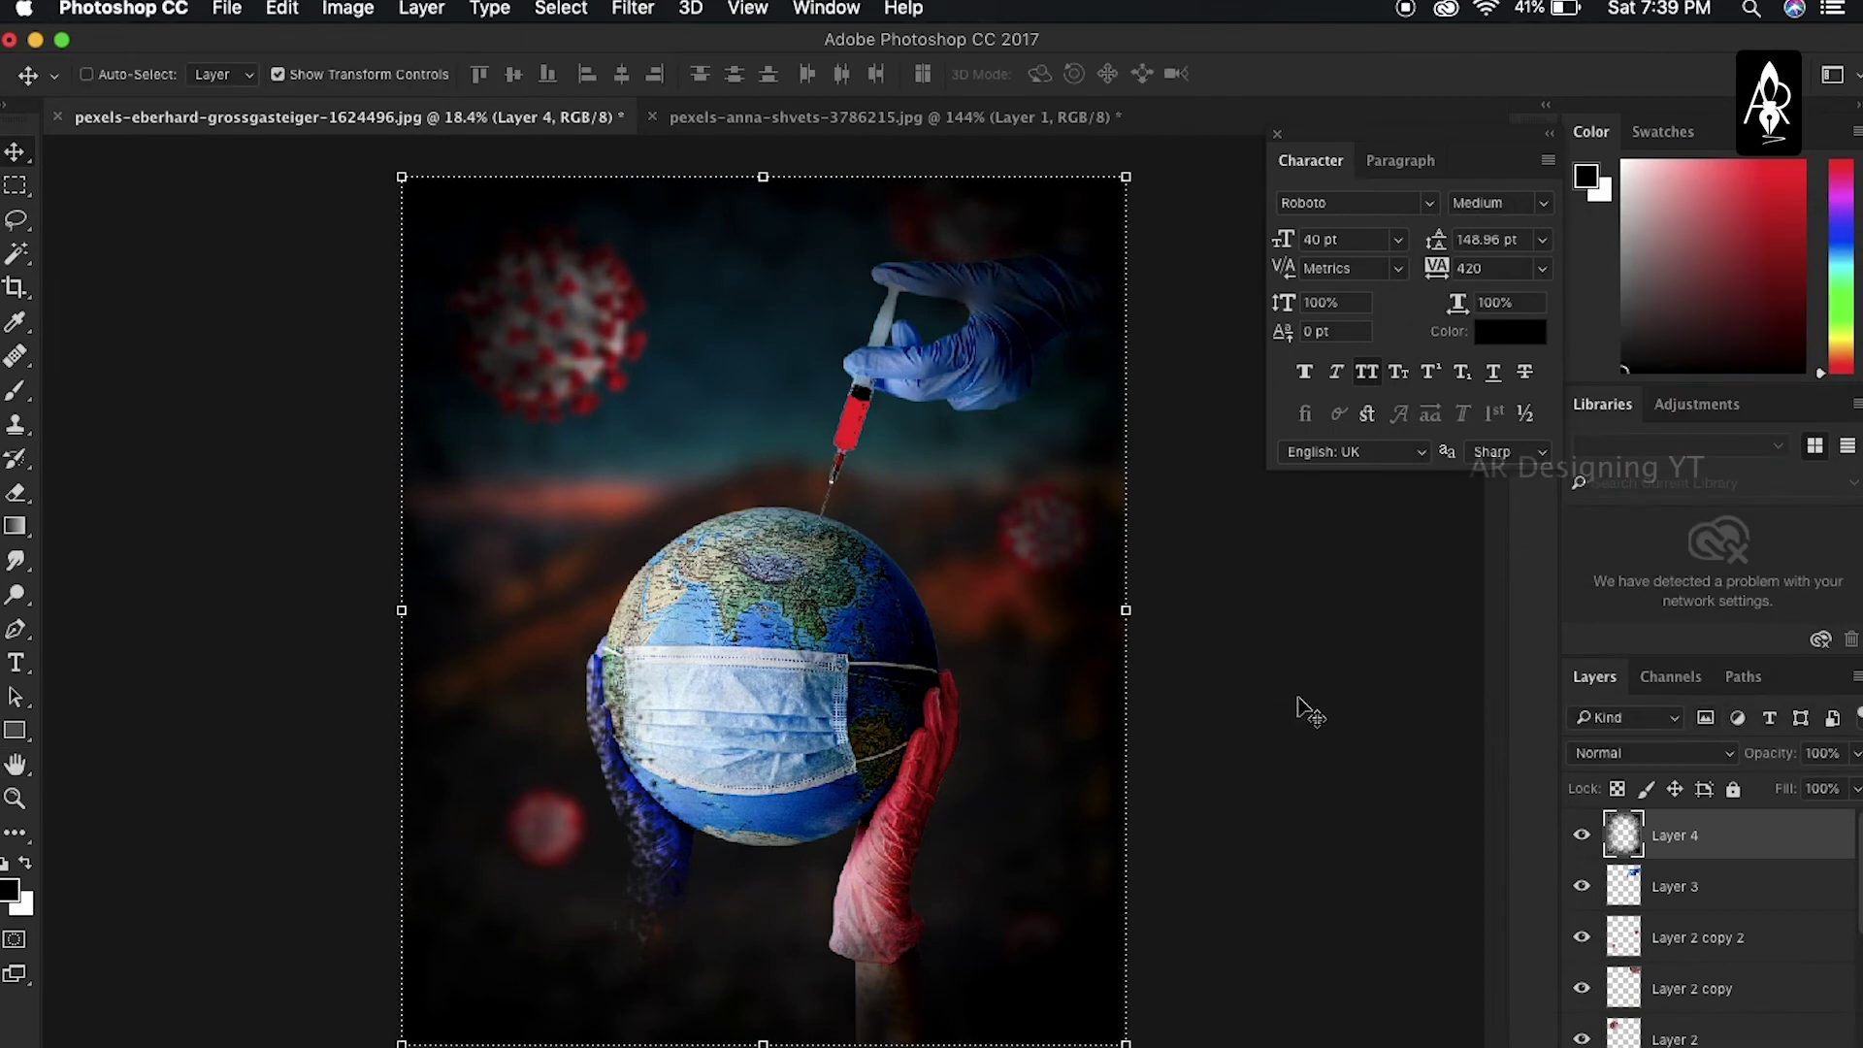
key(ctrl+l)
drag(1530, 531, 1448, 532)
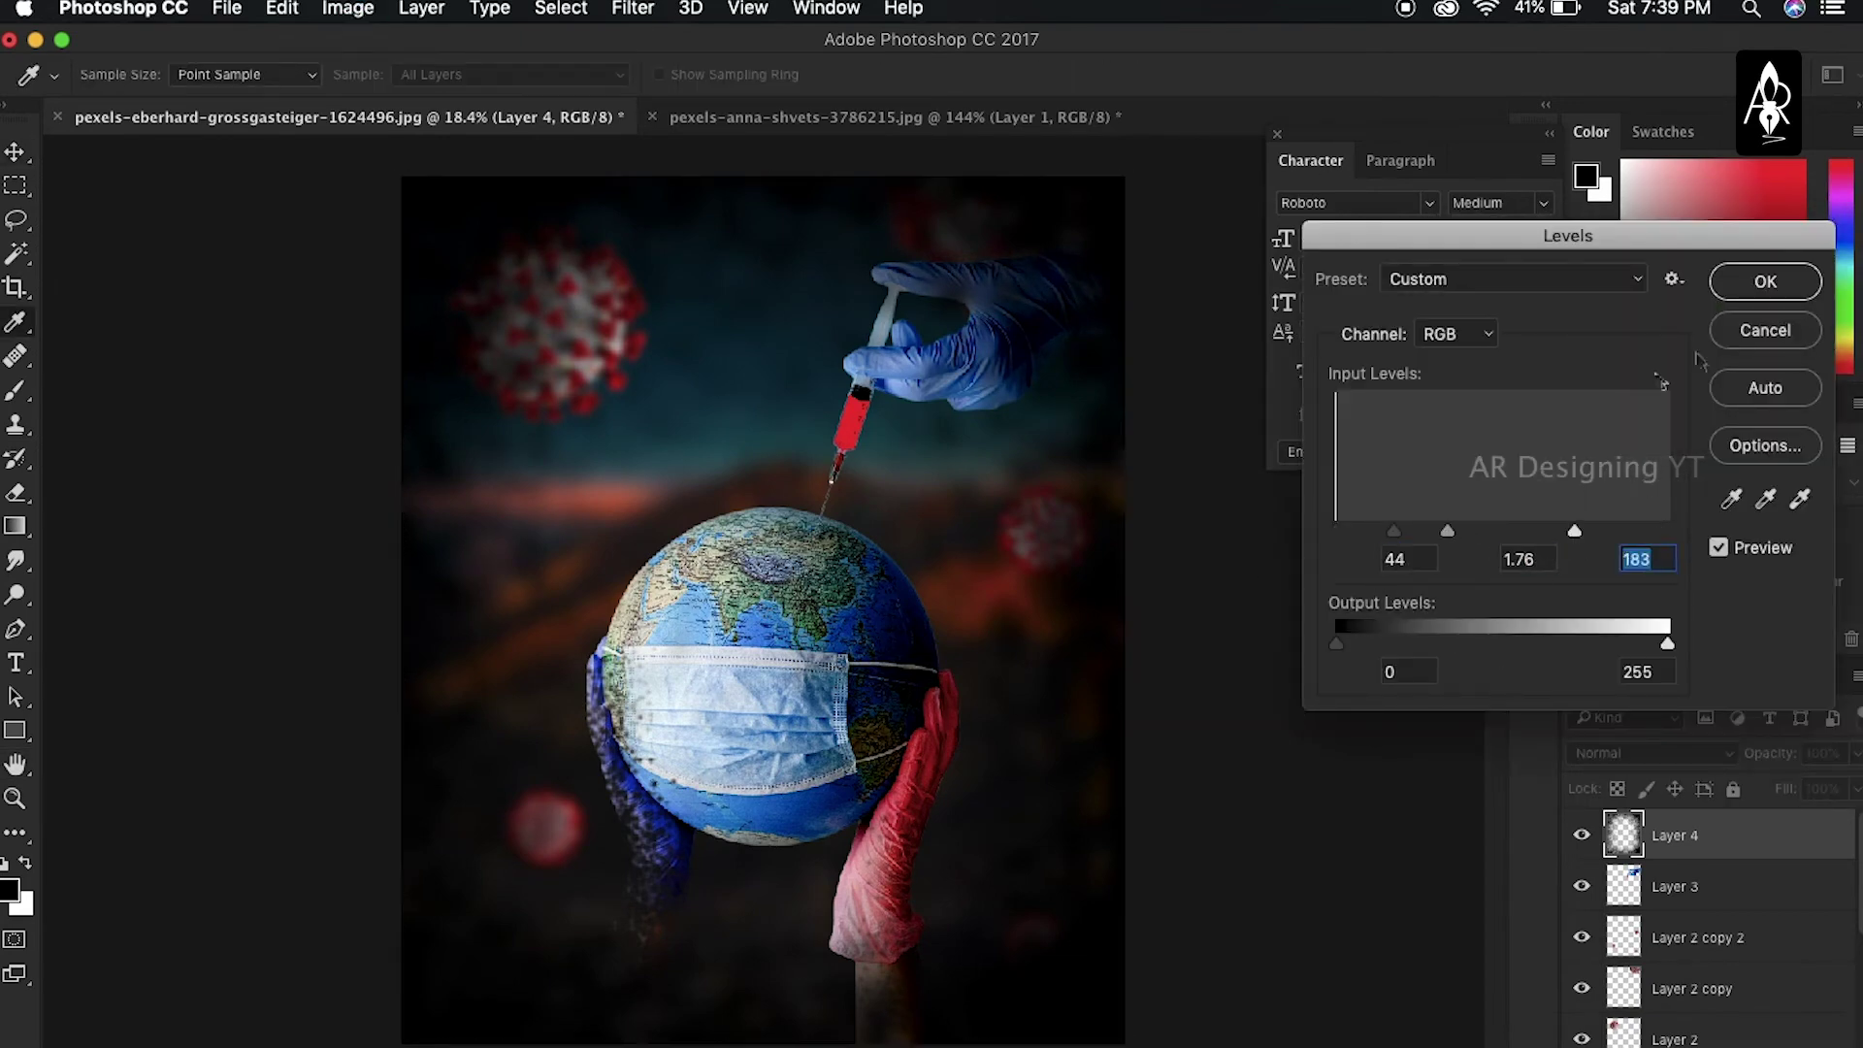
key(Return)
Check the eraser brush settings and lower the vignette layer's Fill to 75%
key(e)
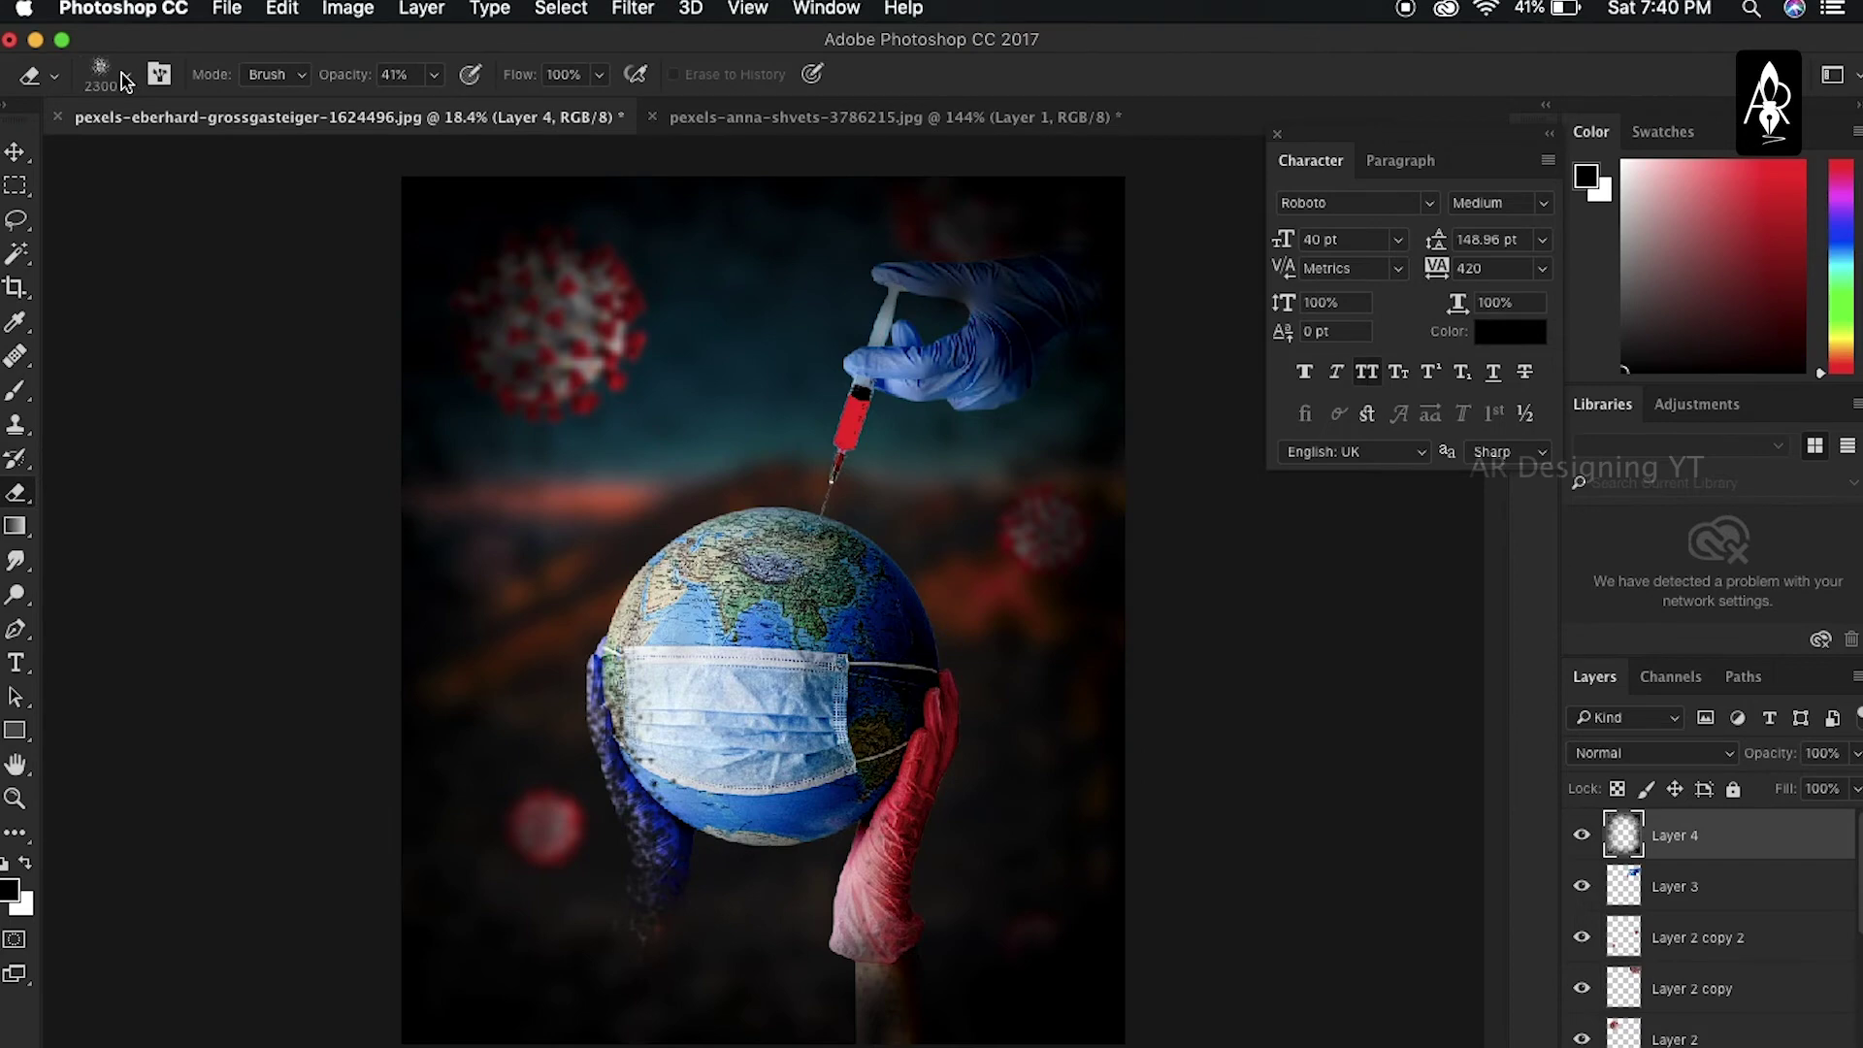
click(126, 75)
key(Return)
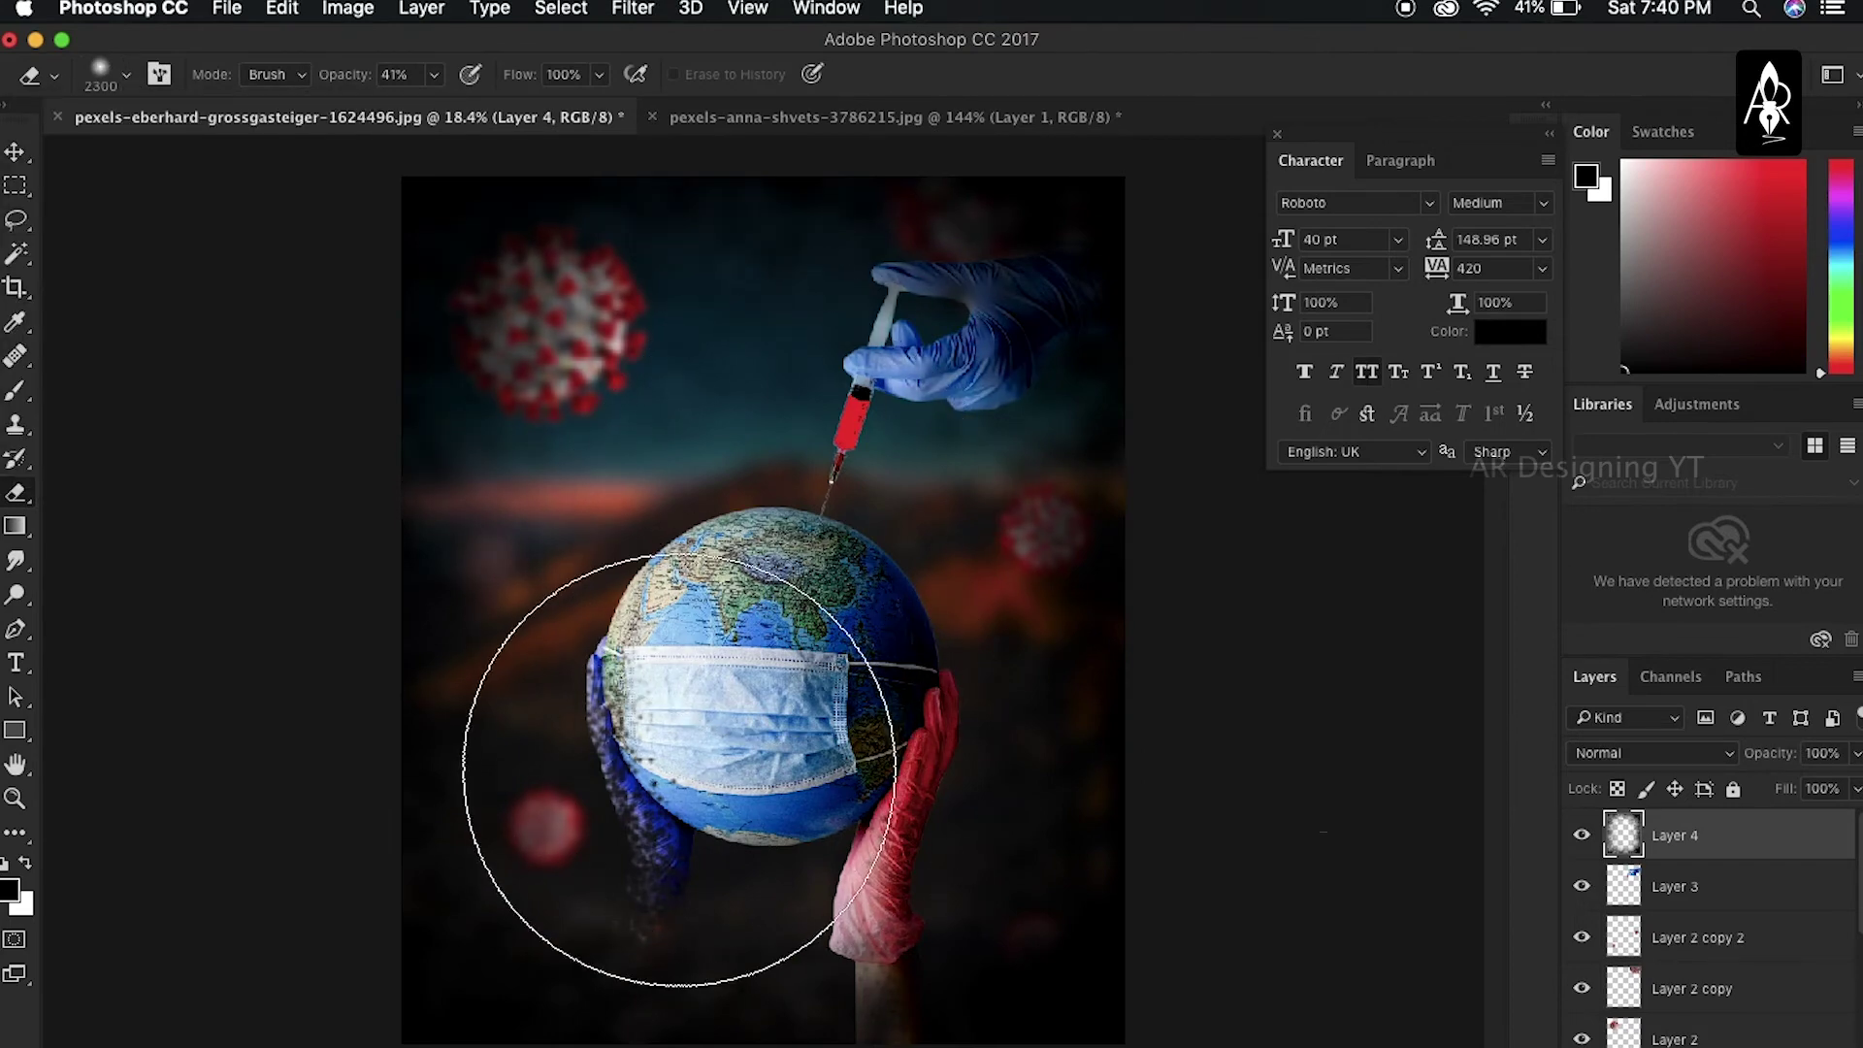
key(v)
click(1856, 789)
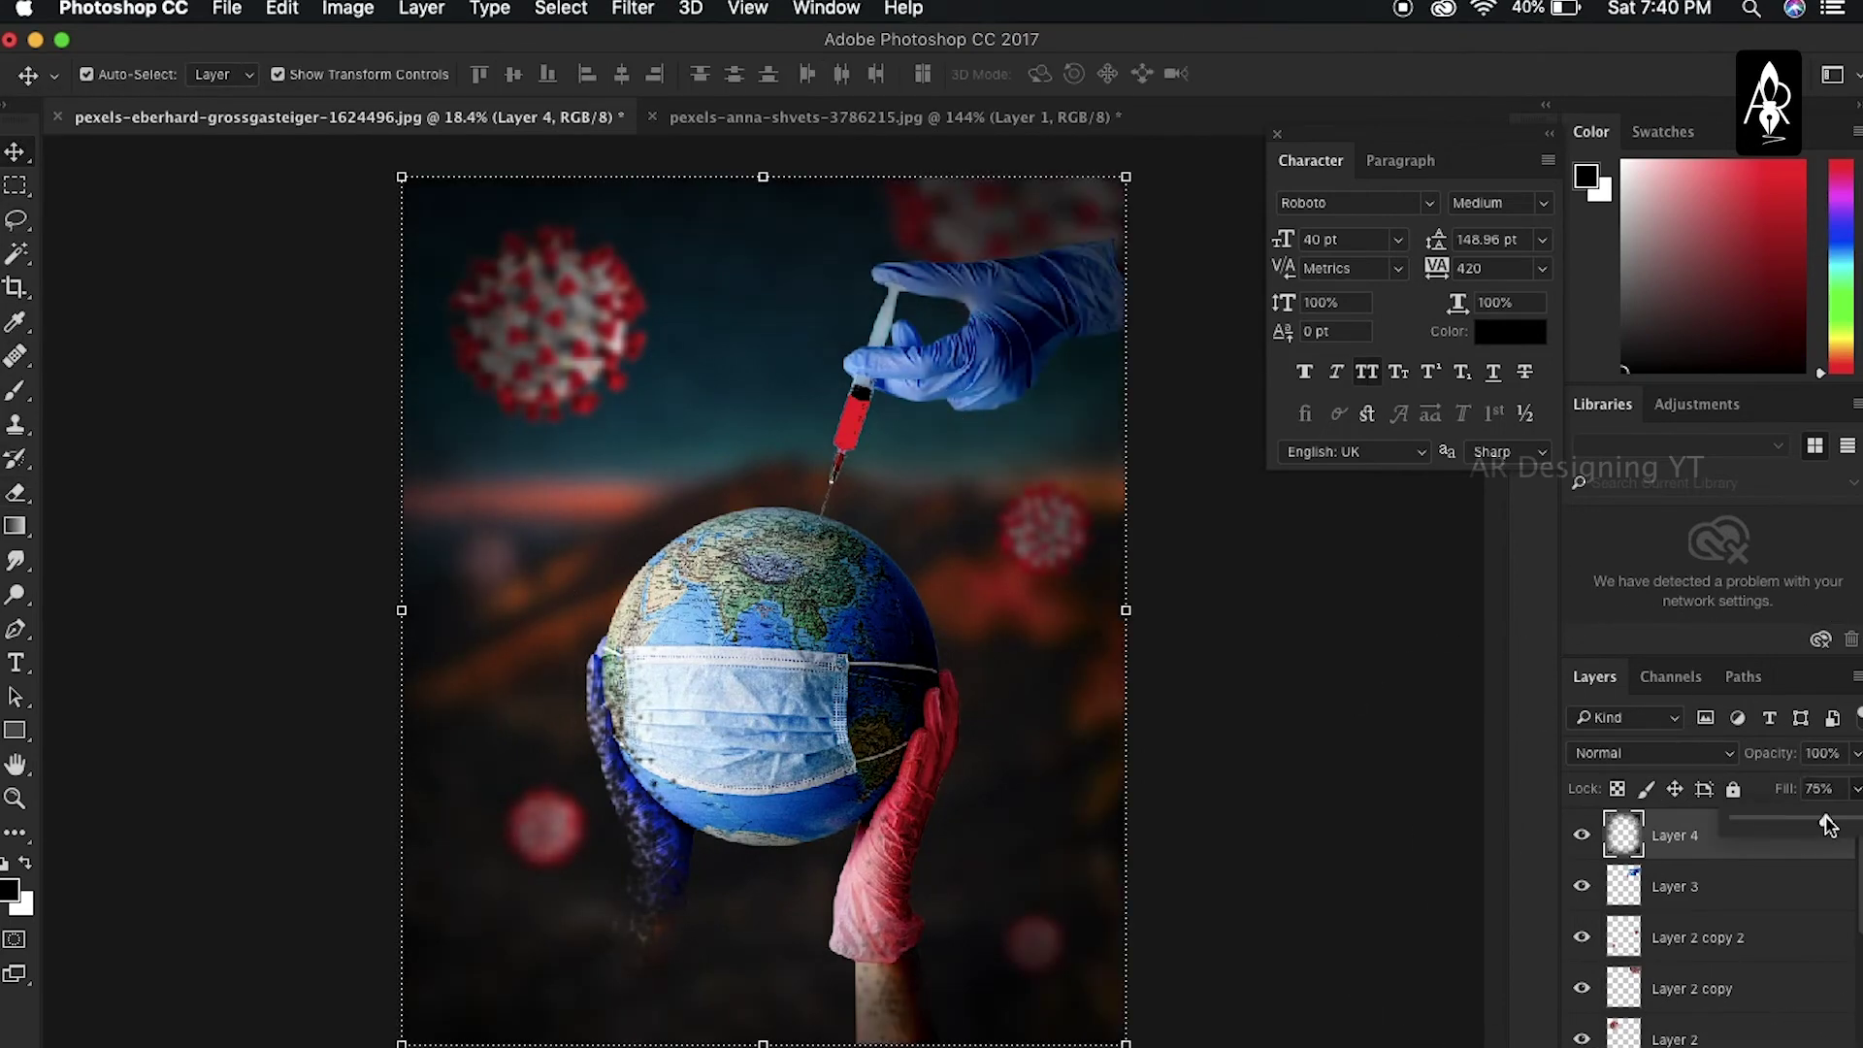
scroll(849, 695, up, 3)
scroll(849, 694, down, 3)
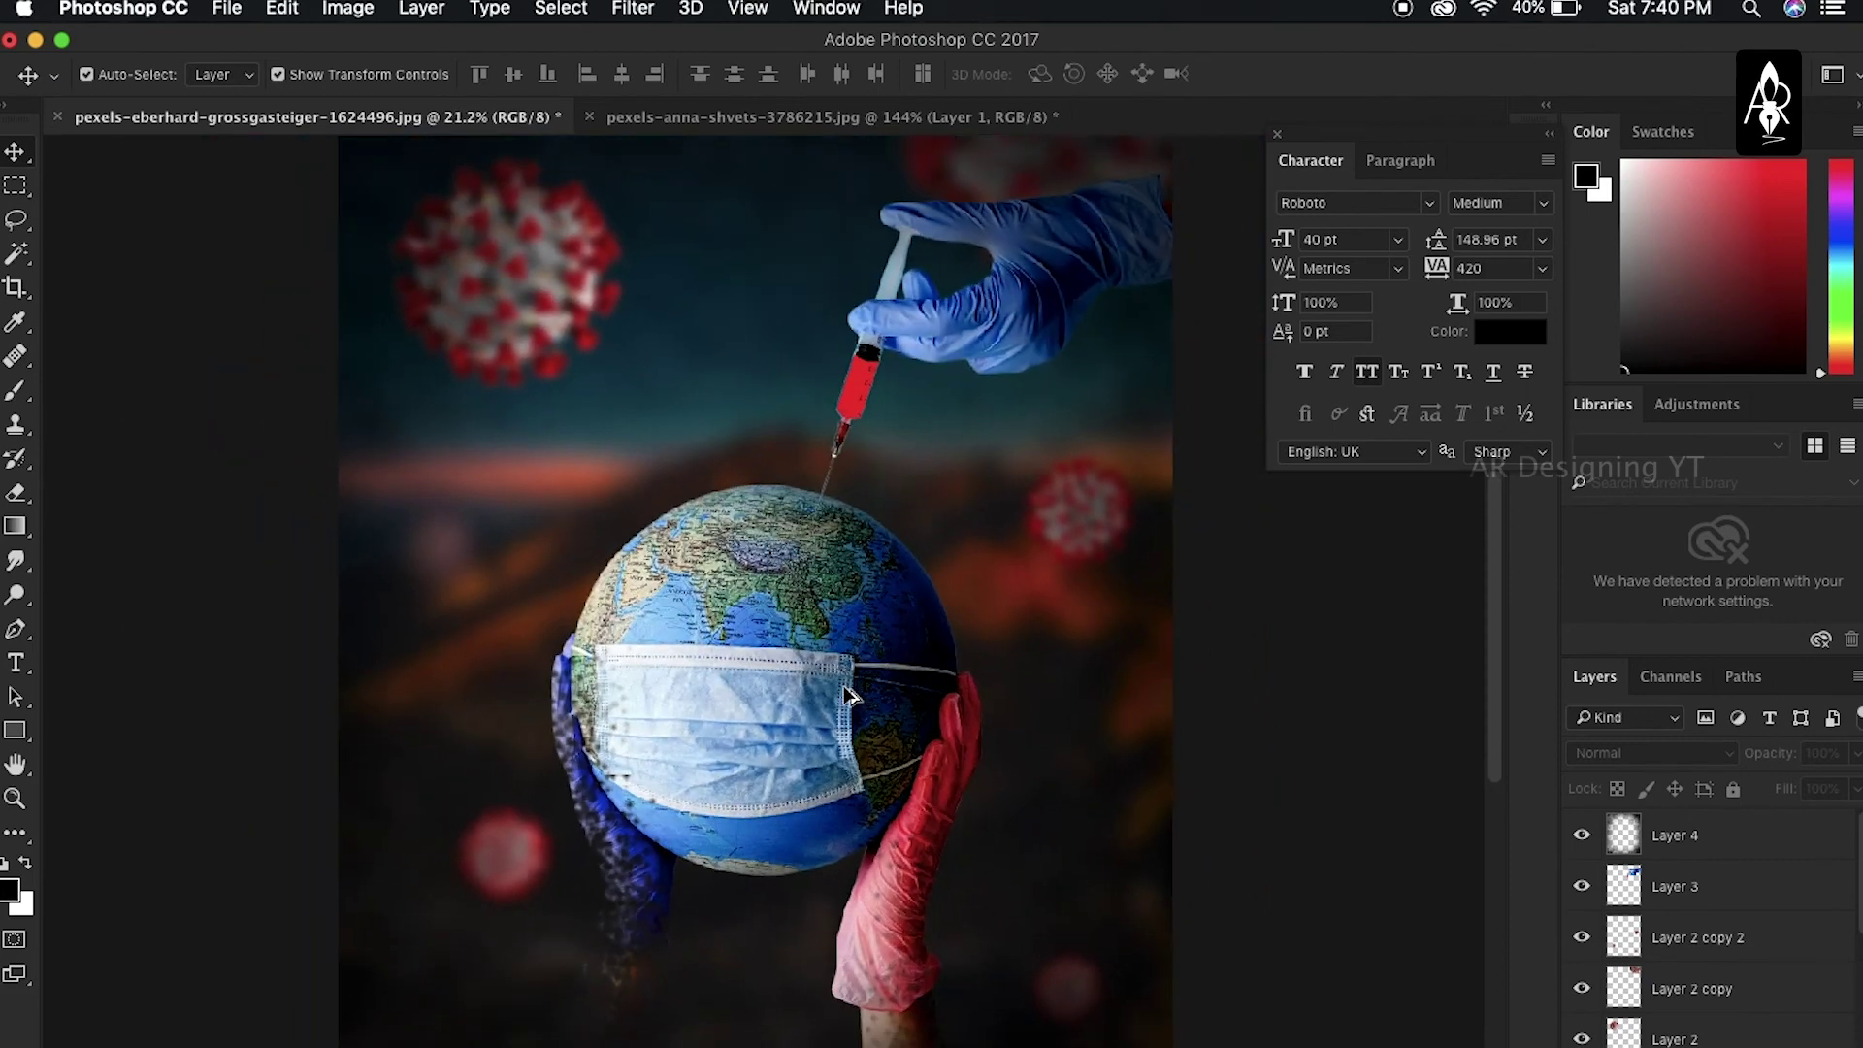
click(845, 669)
scroll(873, 621, up, 2)
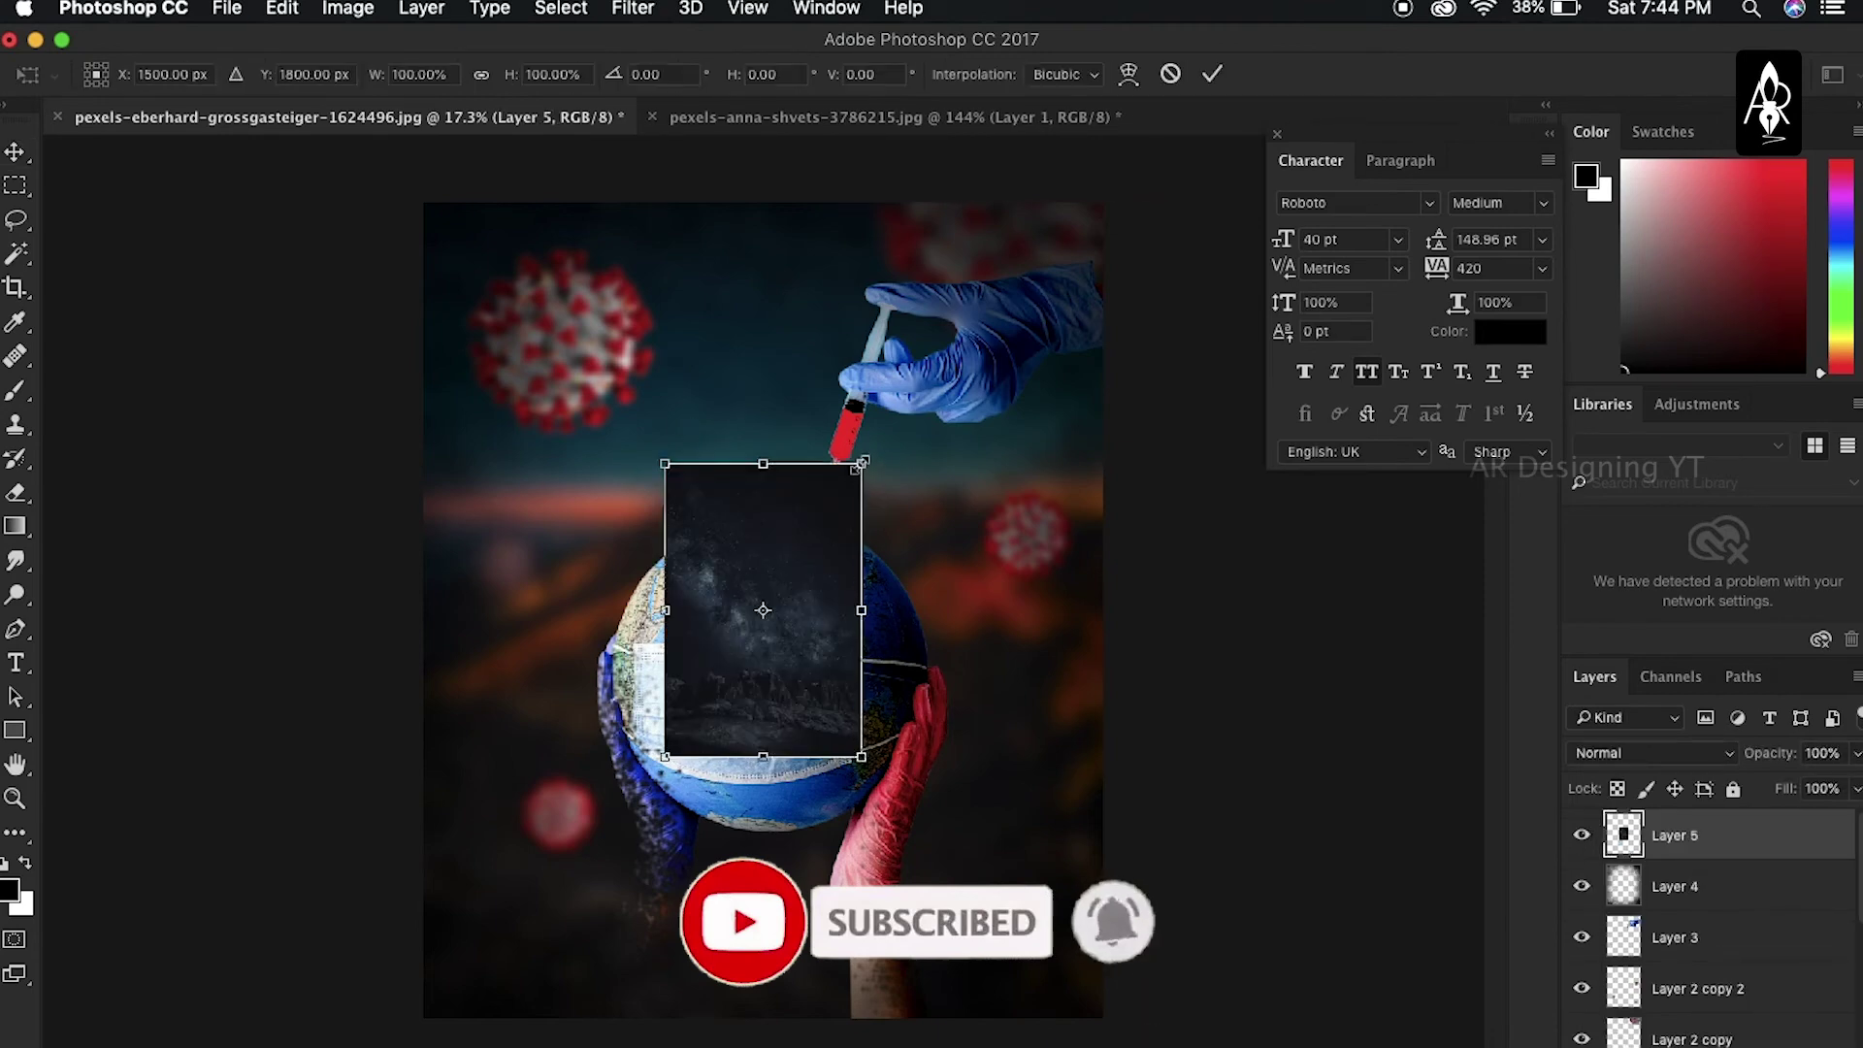
Enlarge the starry sky (Layer 5) to cover the canvas and send it behind the composition
mouse_move(860, 463)
mouse_down()
mouse_move(1106, 222)
mouse_move(1242, 183)
mouse_up()
drag(1003, 715, 1002, 619)
key(Return)
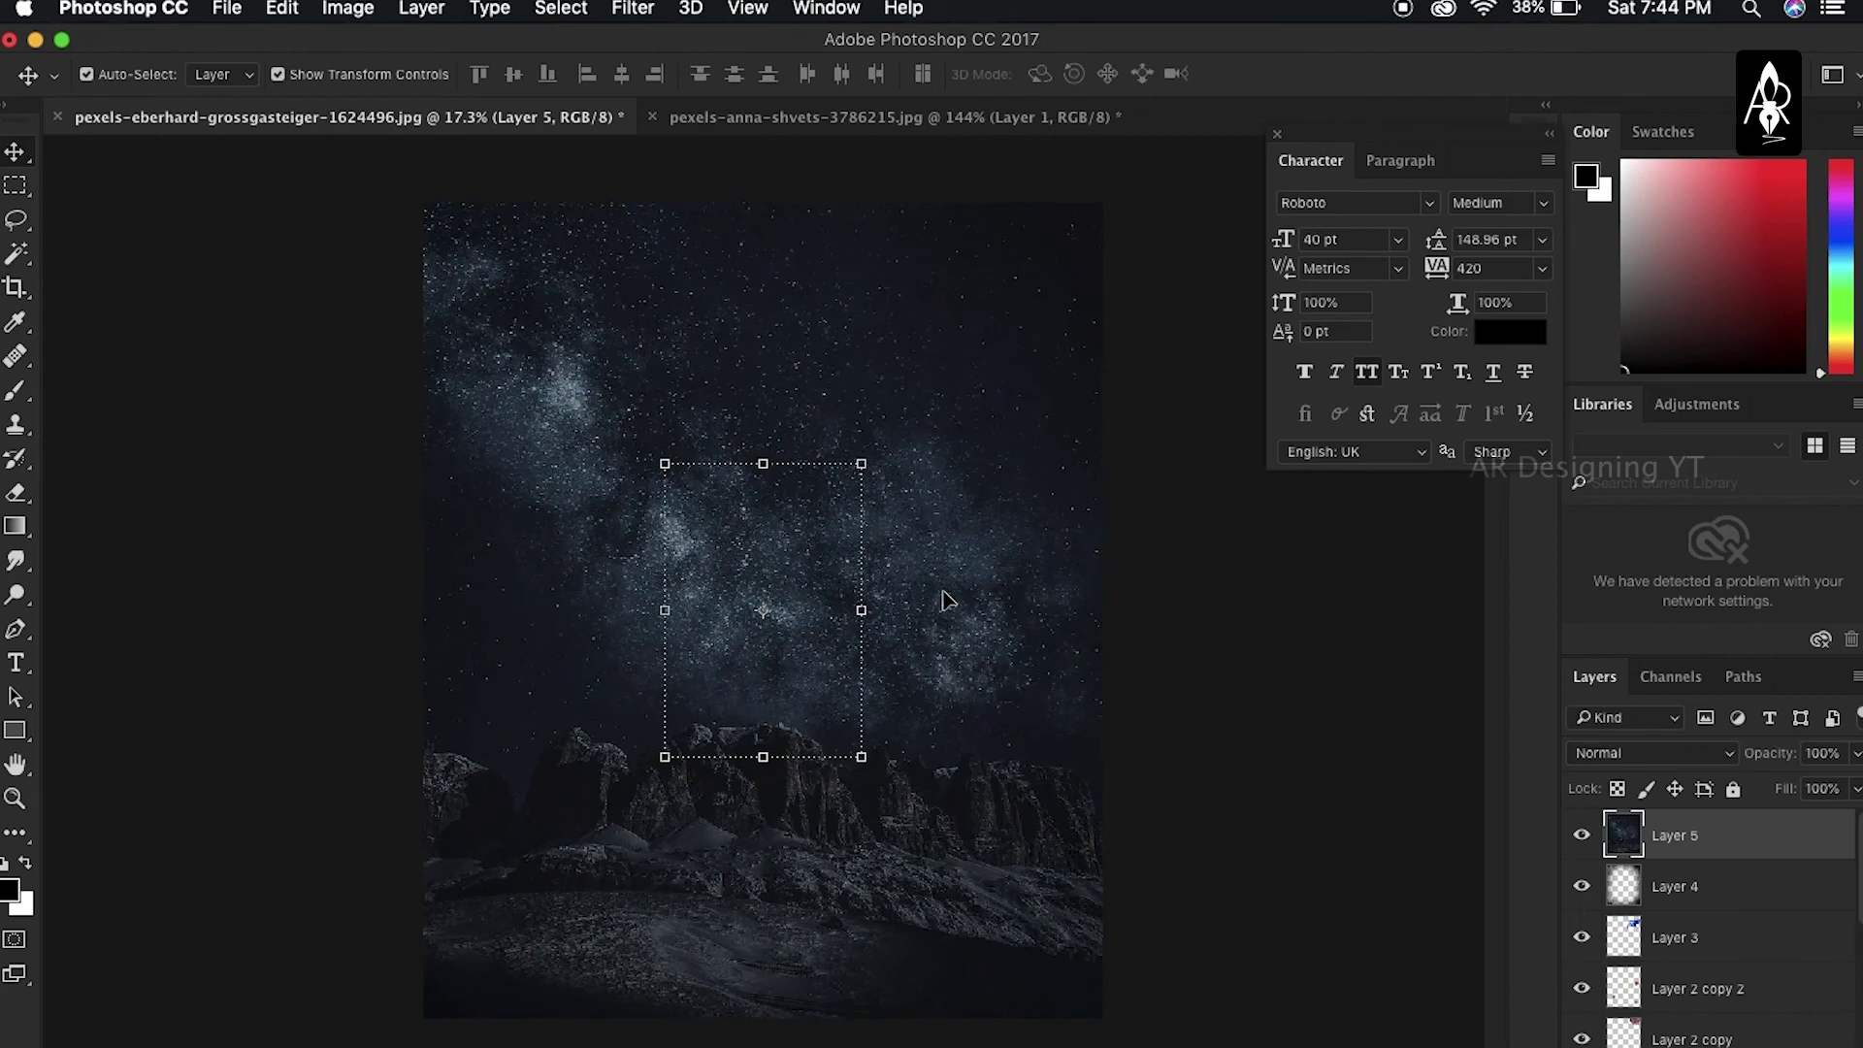
key(ctrl+shift+bracketleft)
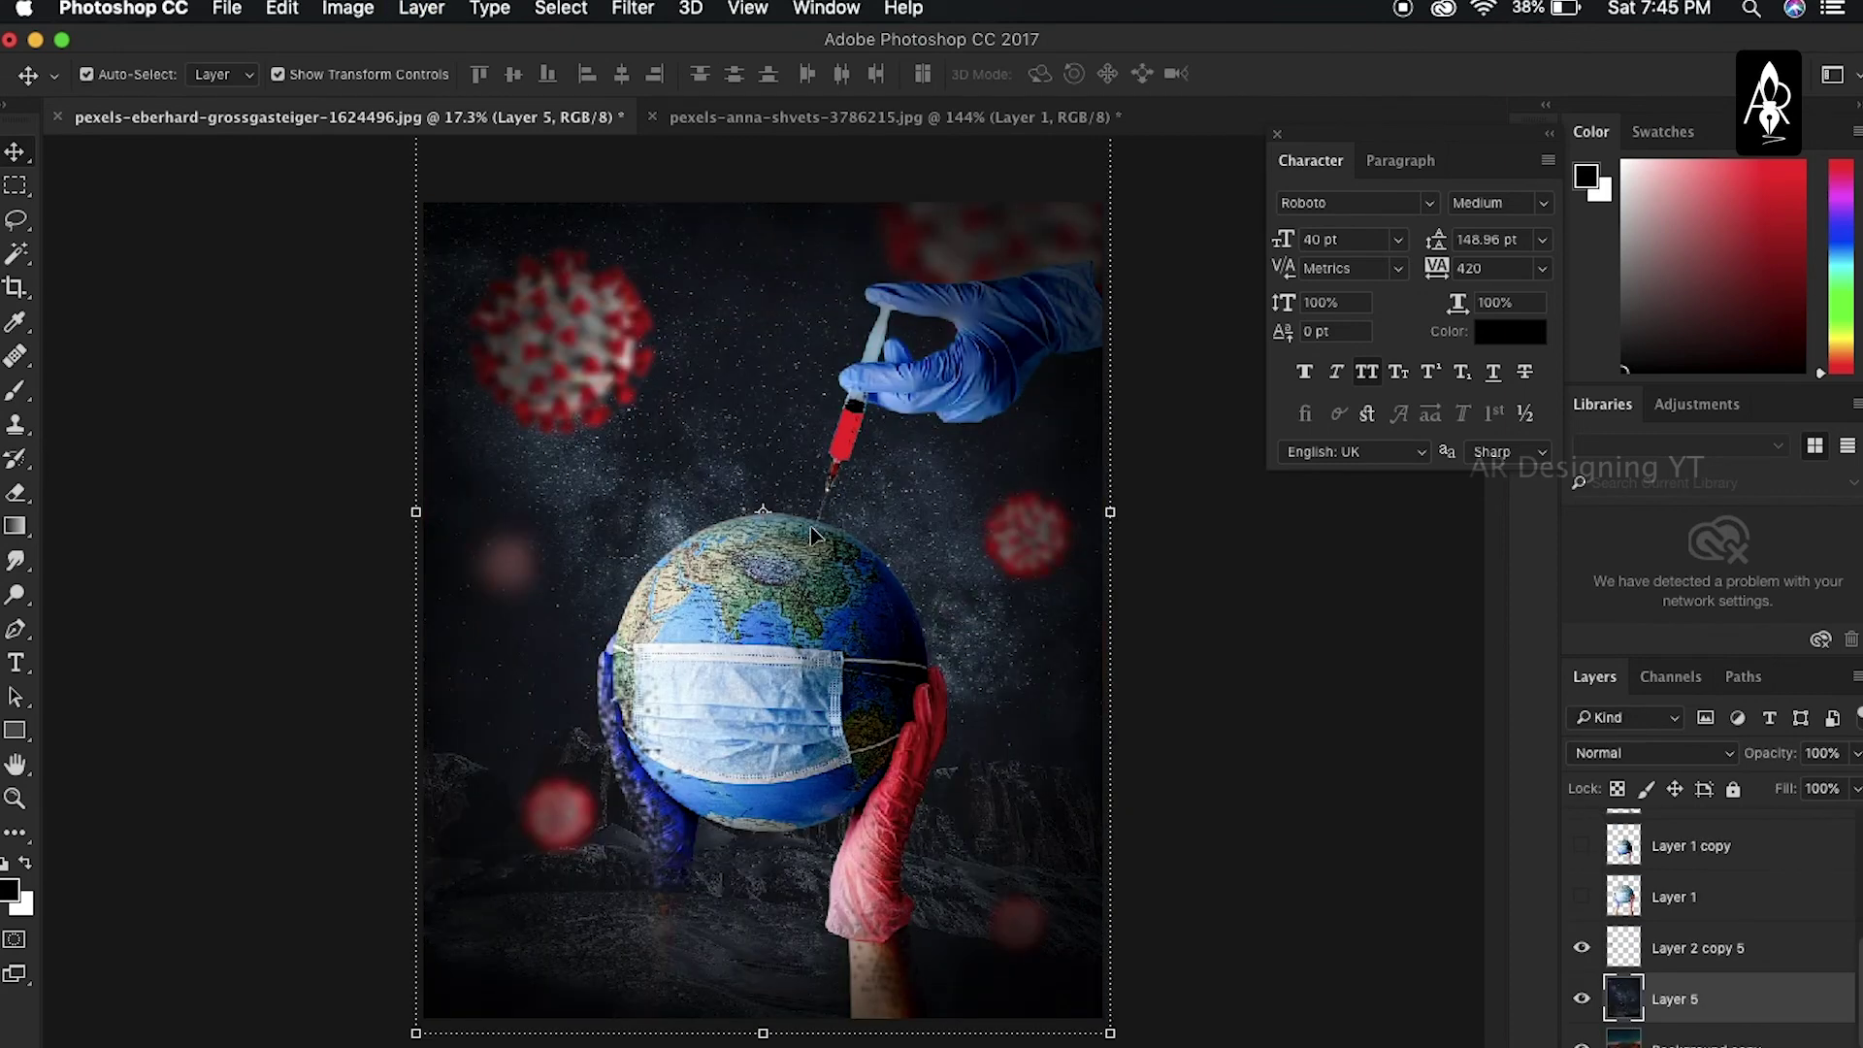
Blur the starry sky with Gaussian Blur 85.4 and apply Levels 9/0.96/199
click(631, 12)
click(1018, 415)
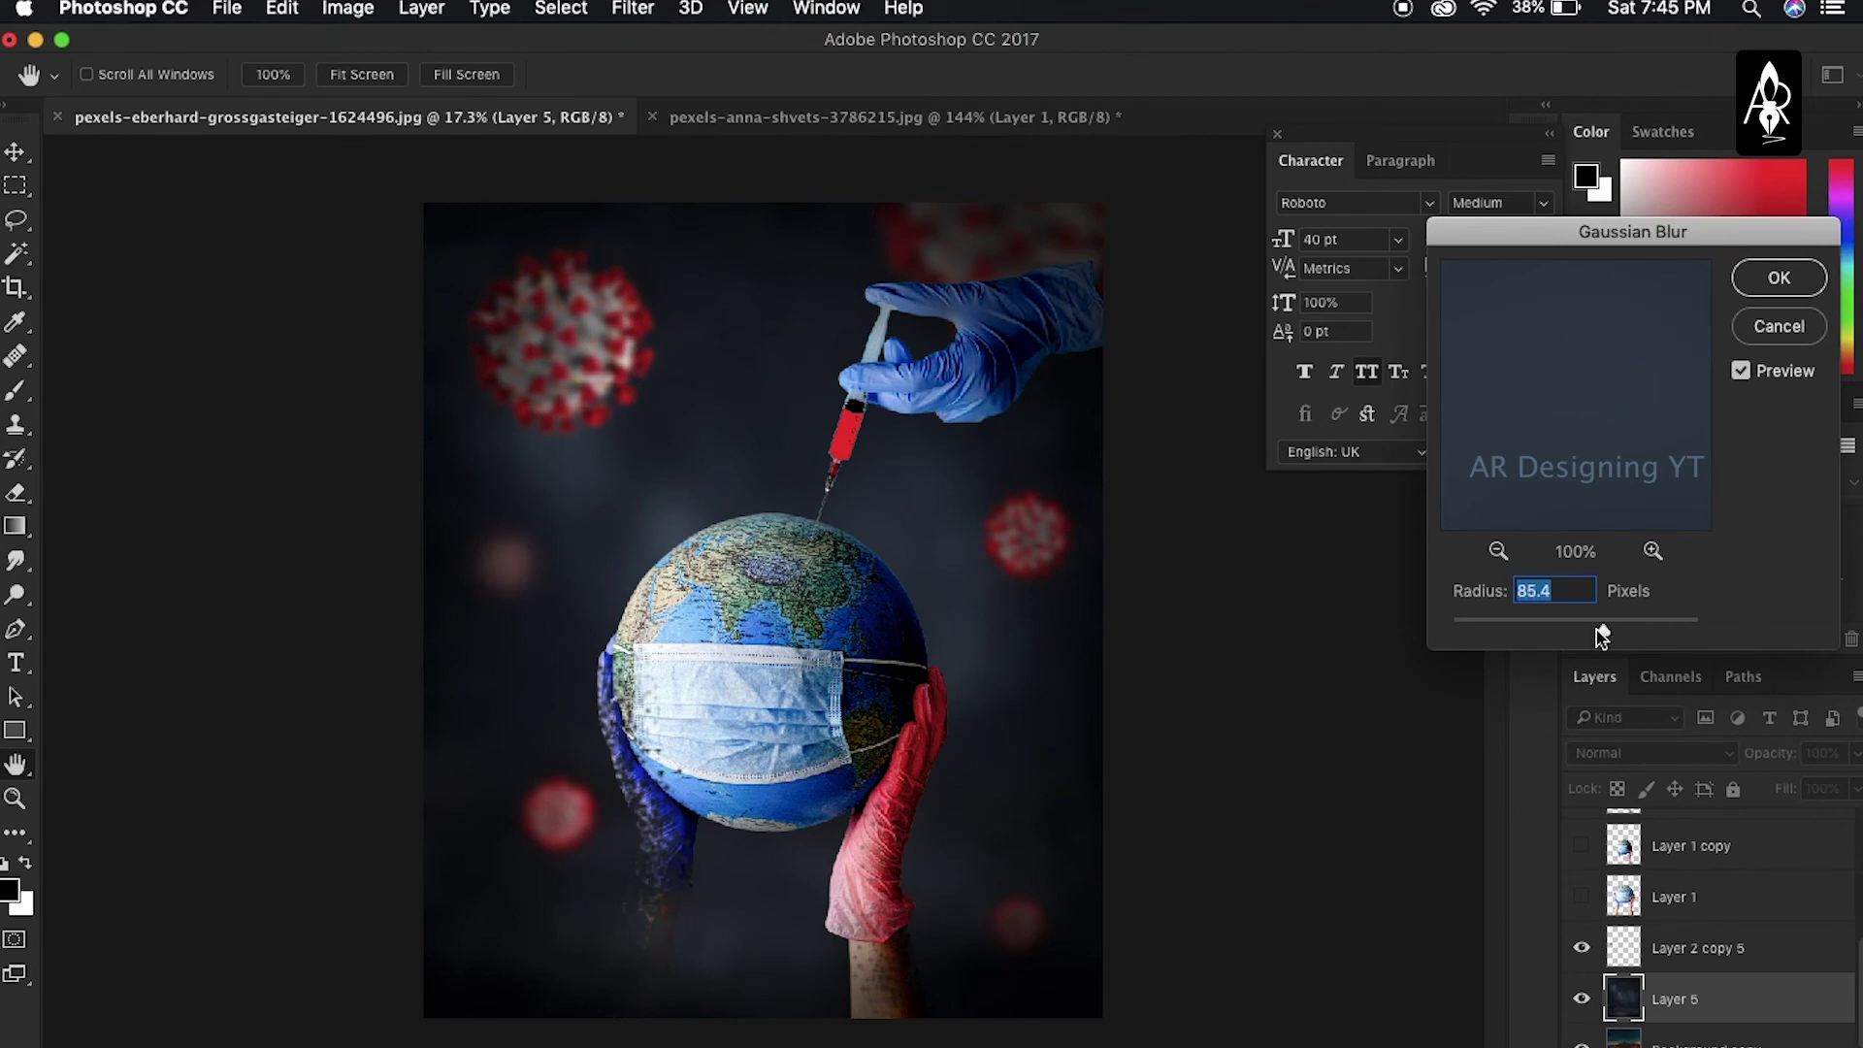
key(Return)
key(ctrl+l)
drag(1337, 532, 1356, 532)
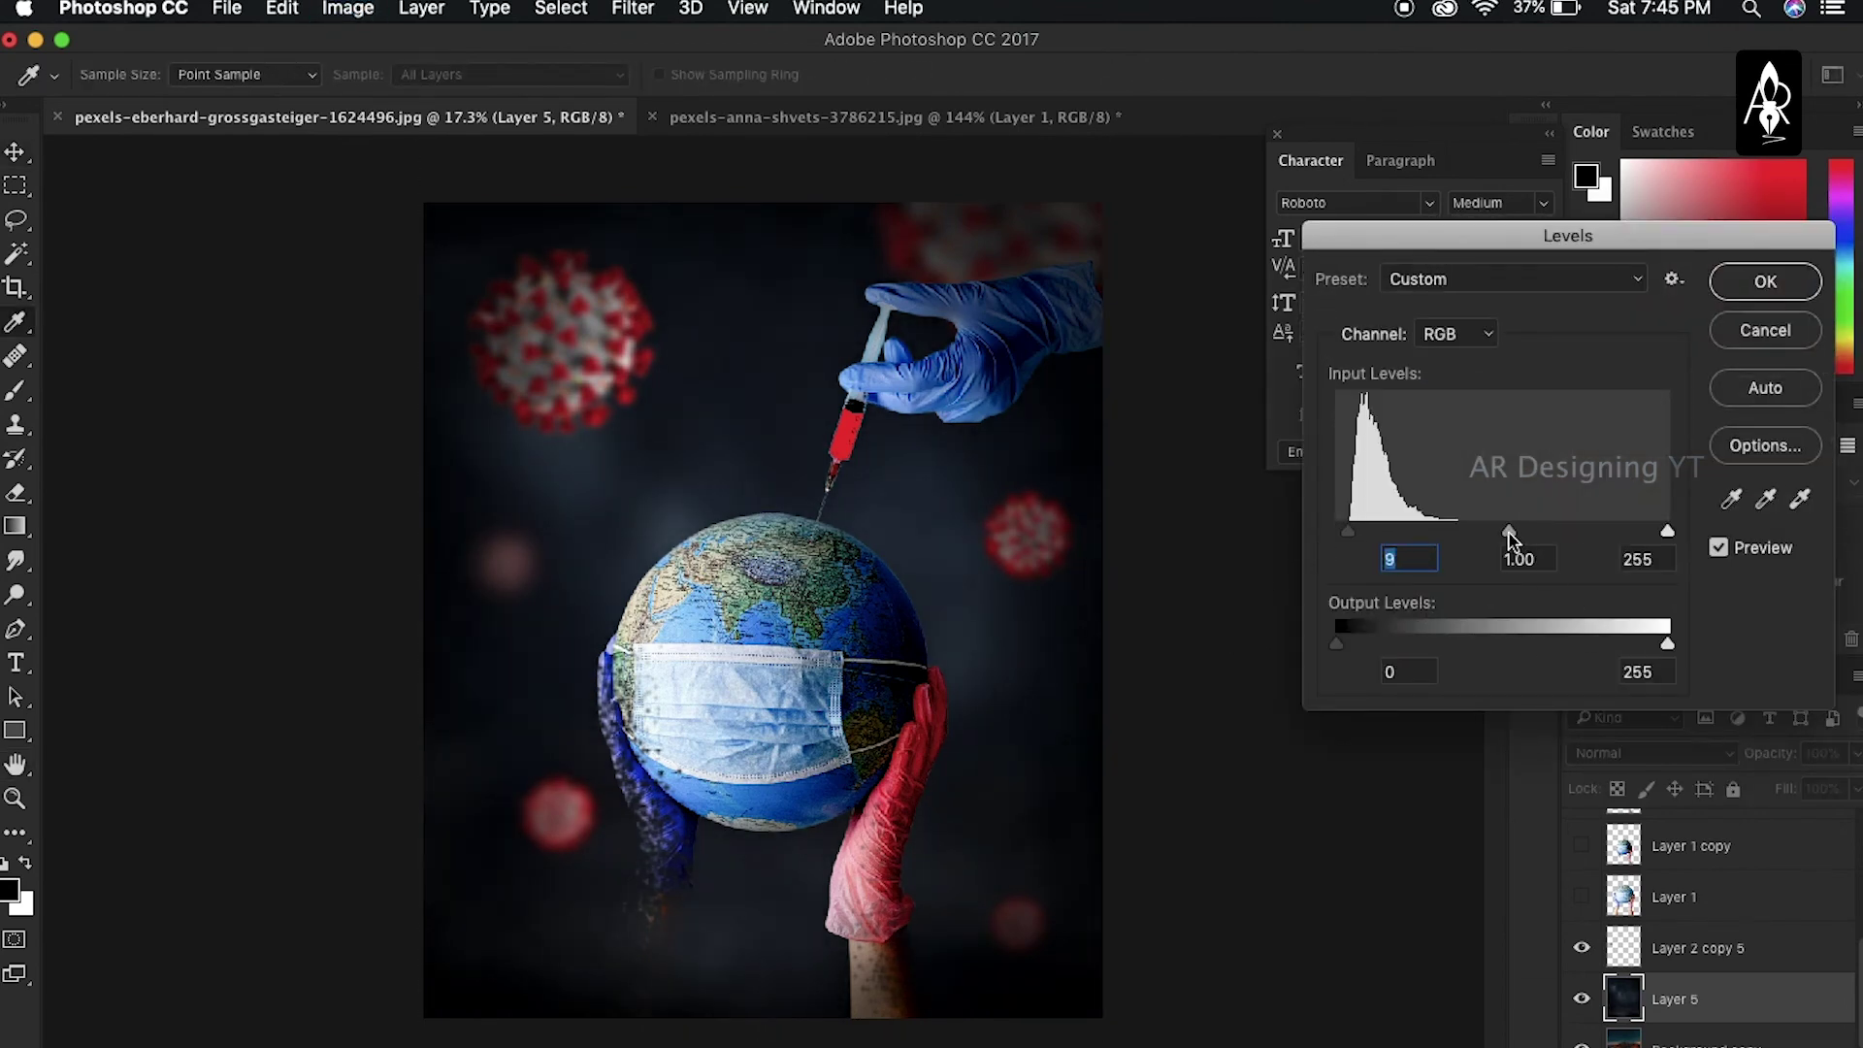
drag(1504, 534, 1512, 533)
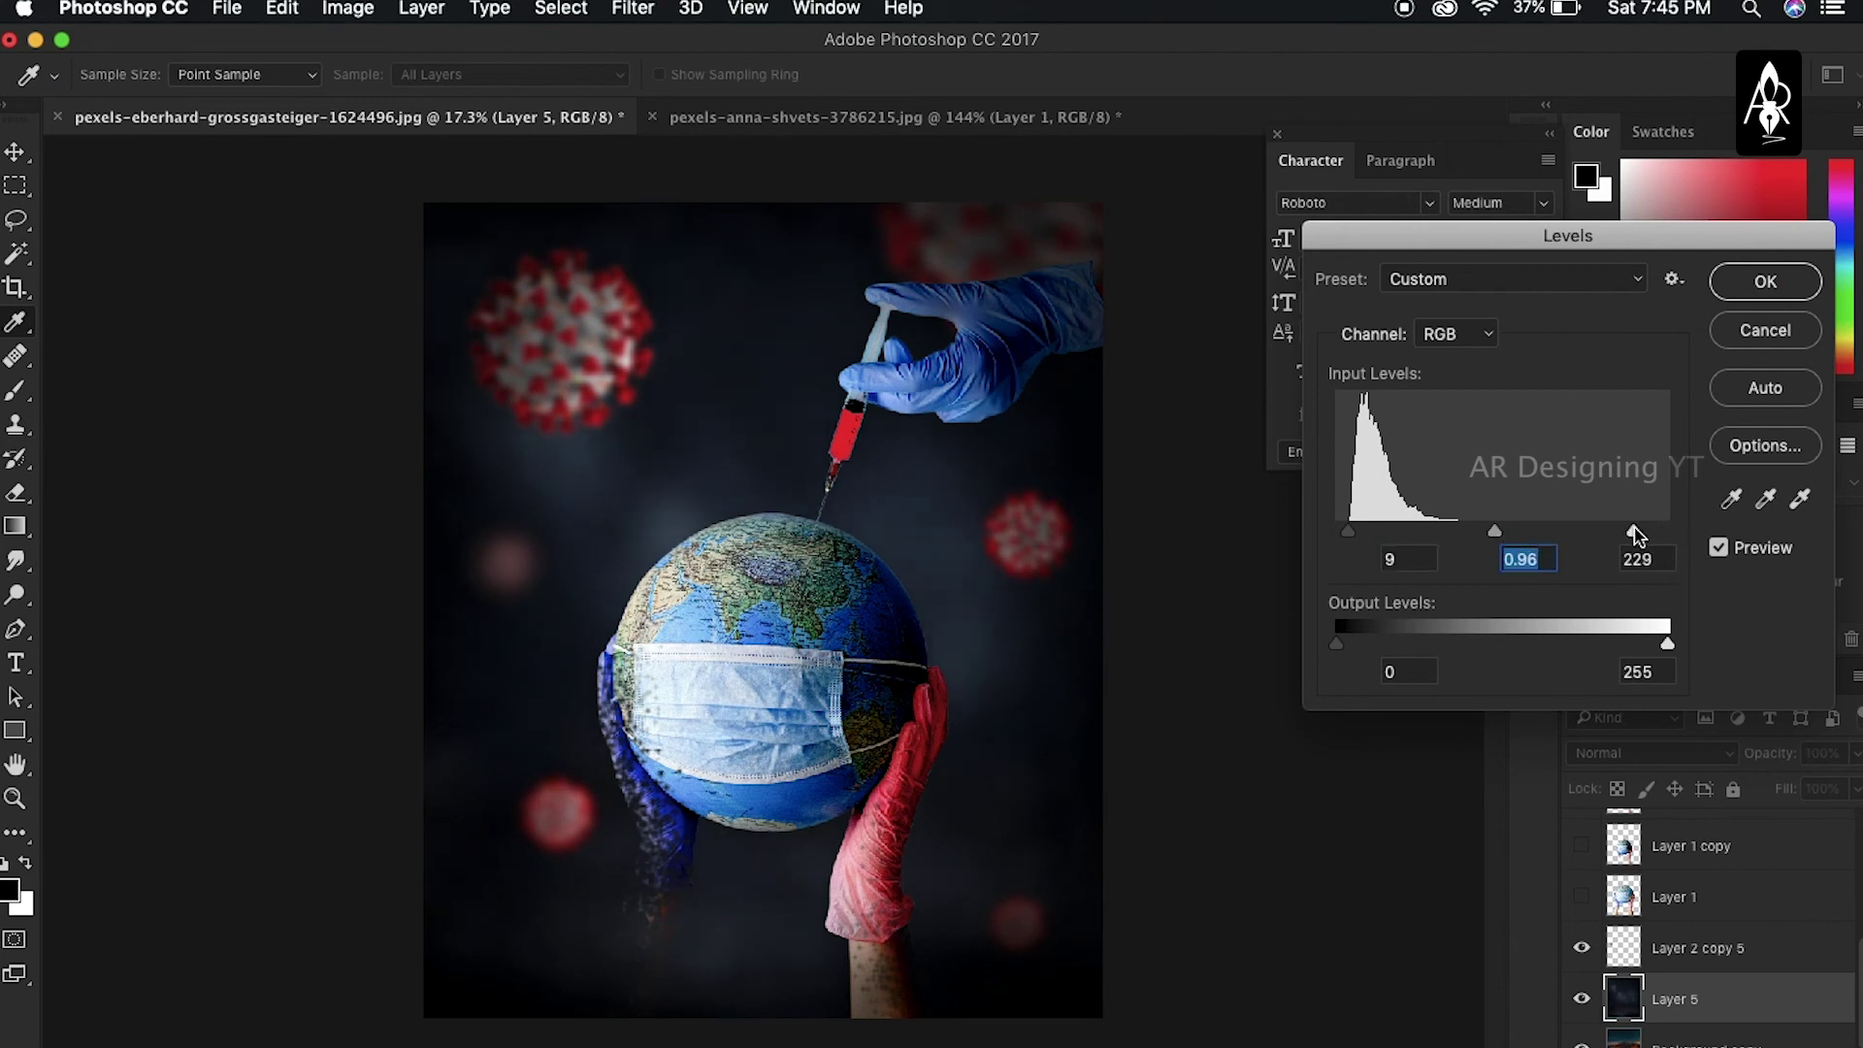
click(1596, 529)
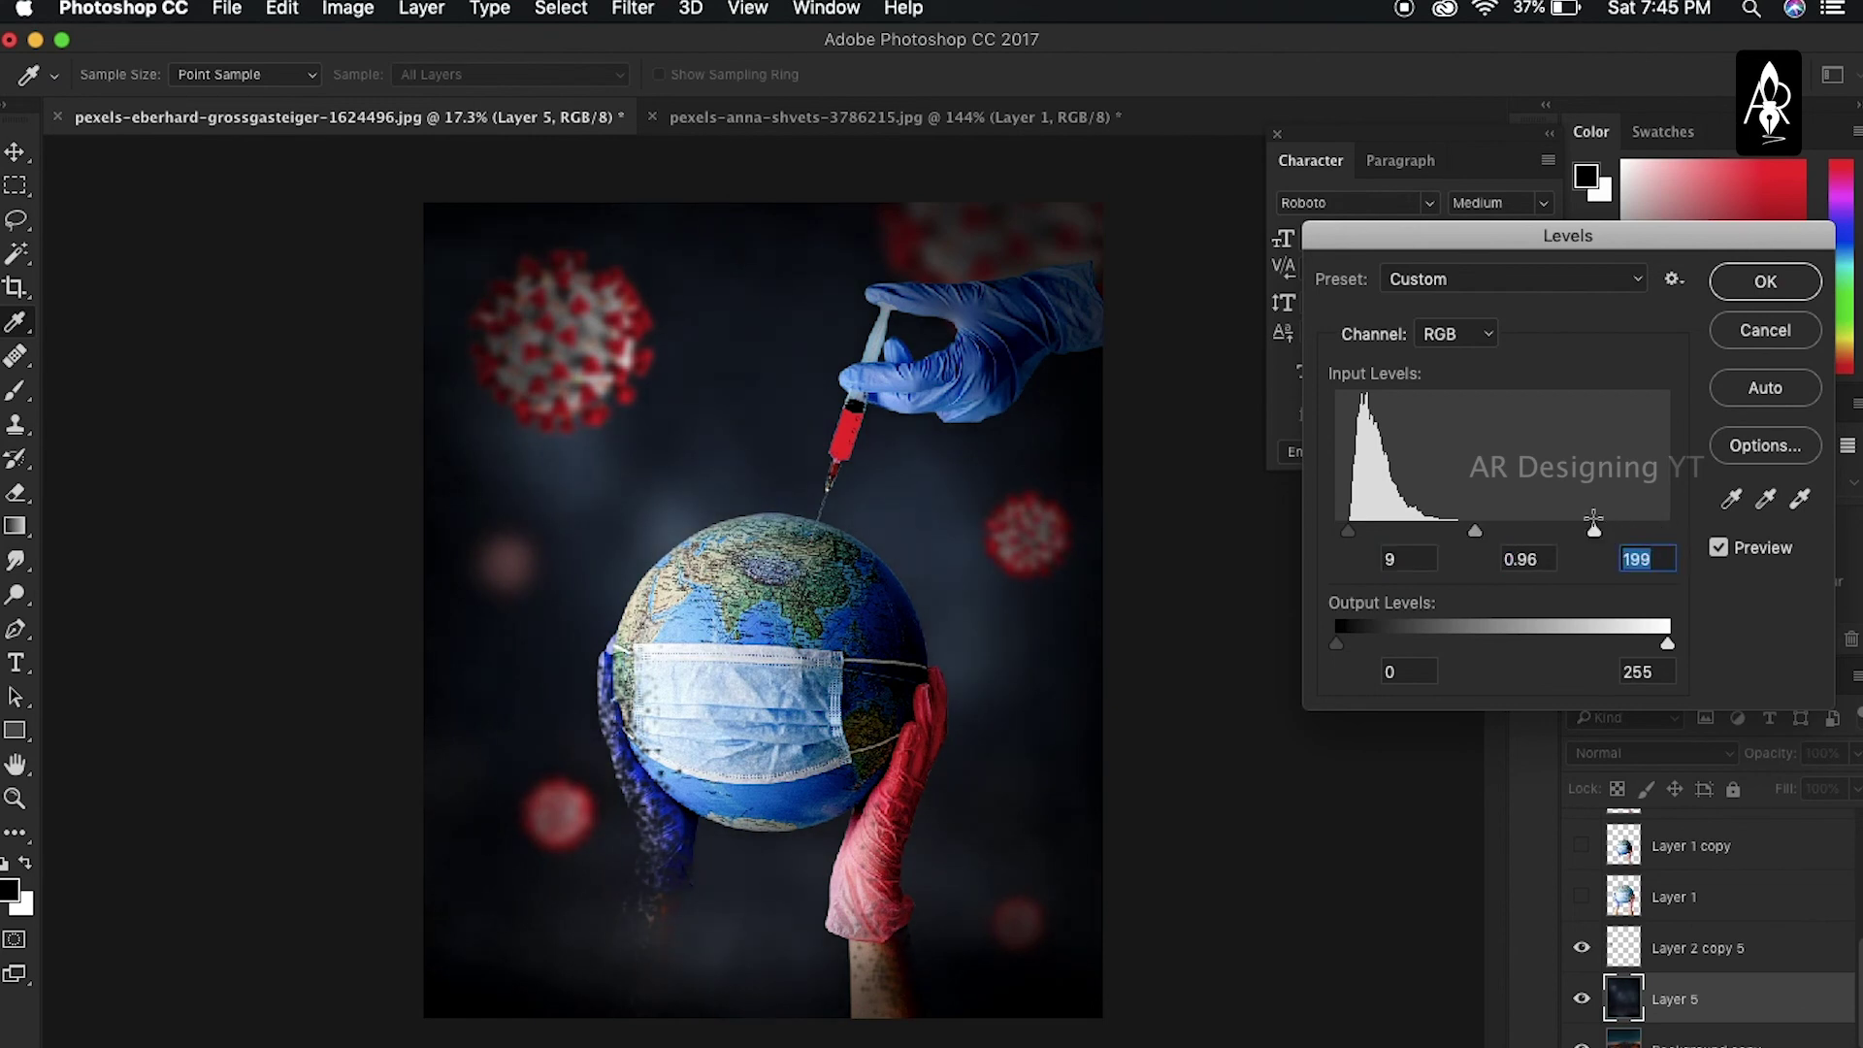
key(Return)
click(1357, 705)
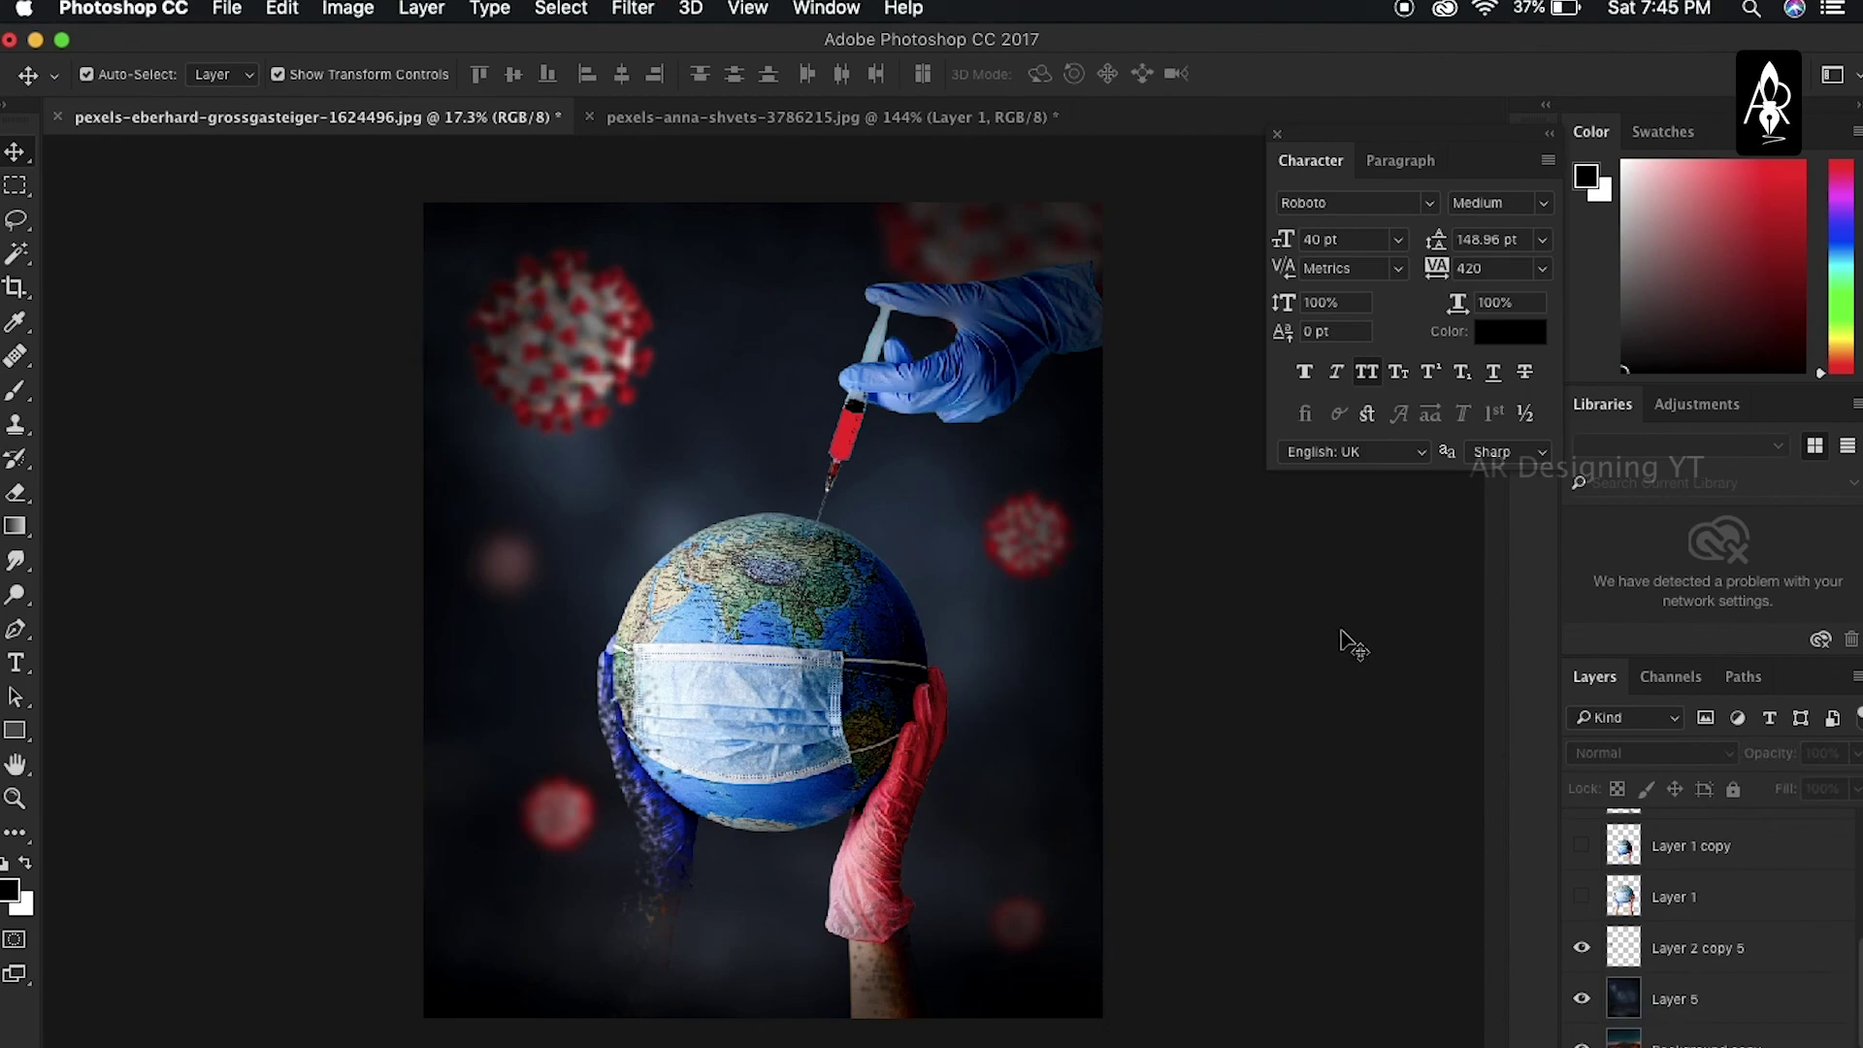